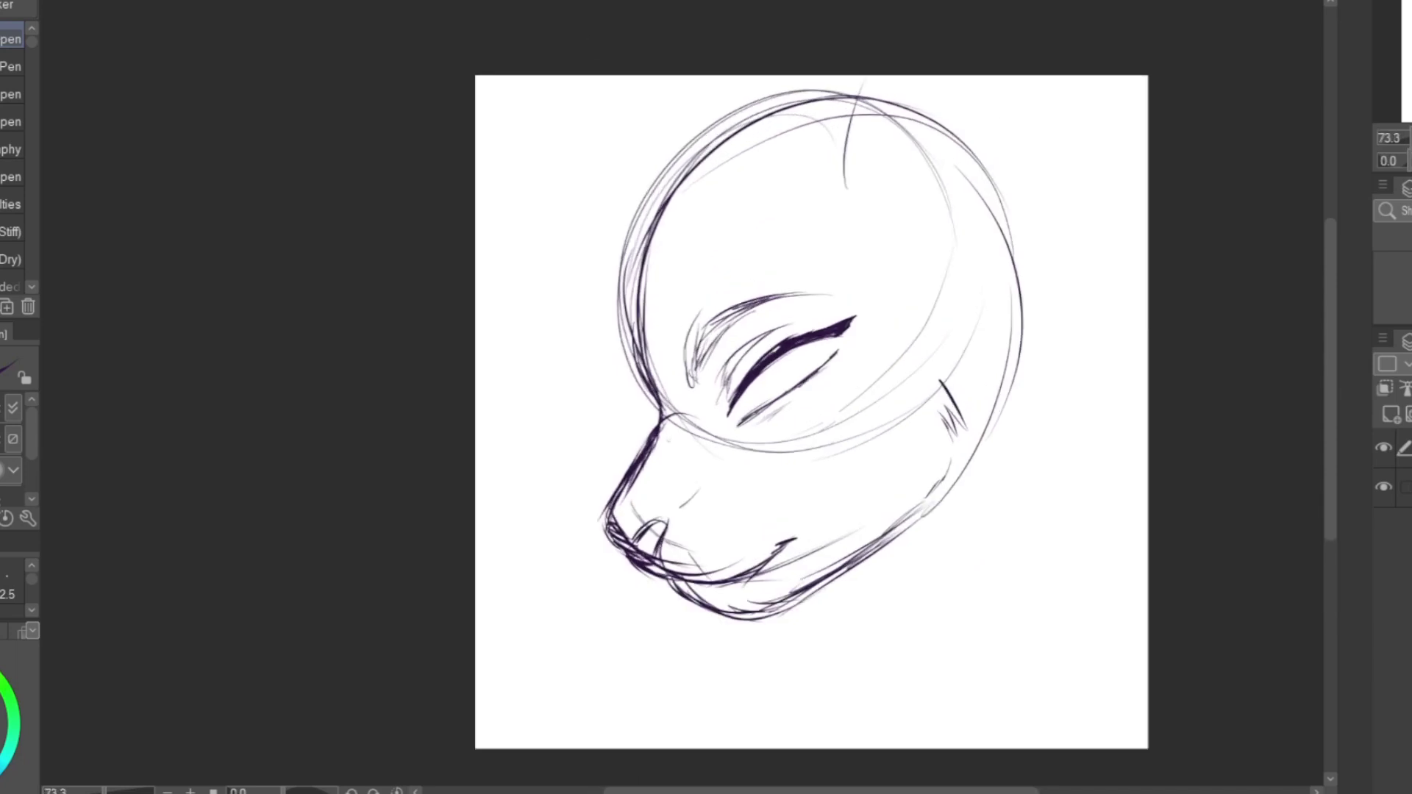
Fit the head sketch slightly smaller on the canvas and sketch the large near ear with its inner contours.
drag(963, 526, 962, 536)
click(724, 643)
drag(772, 219, 792, 76)
drag(883, 76, 927, 256)
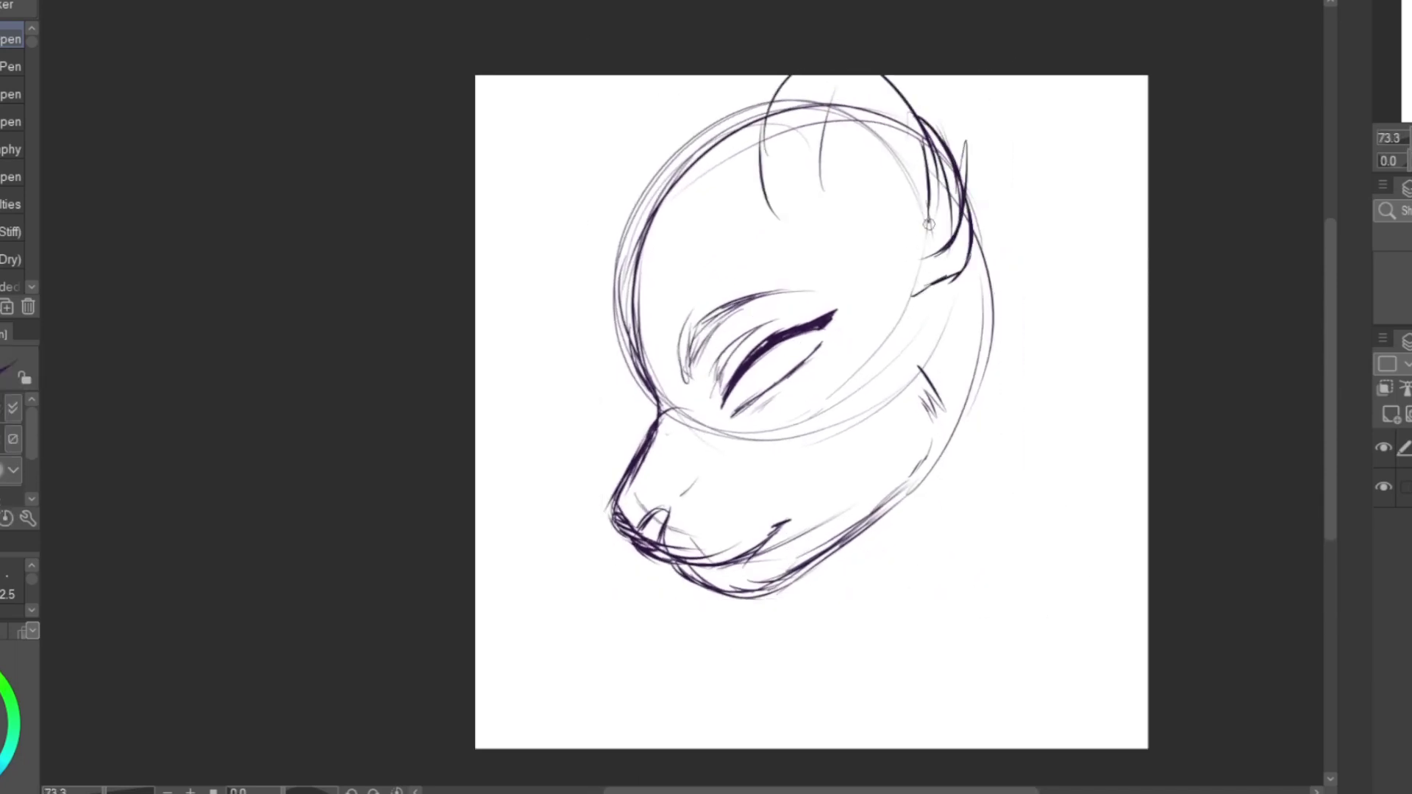
drag(809, 202, 817, 76)
drag(891, 188, 852, 76)
drag(893, 177, 870, 112)
drag(795, 175, 808, 79)
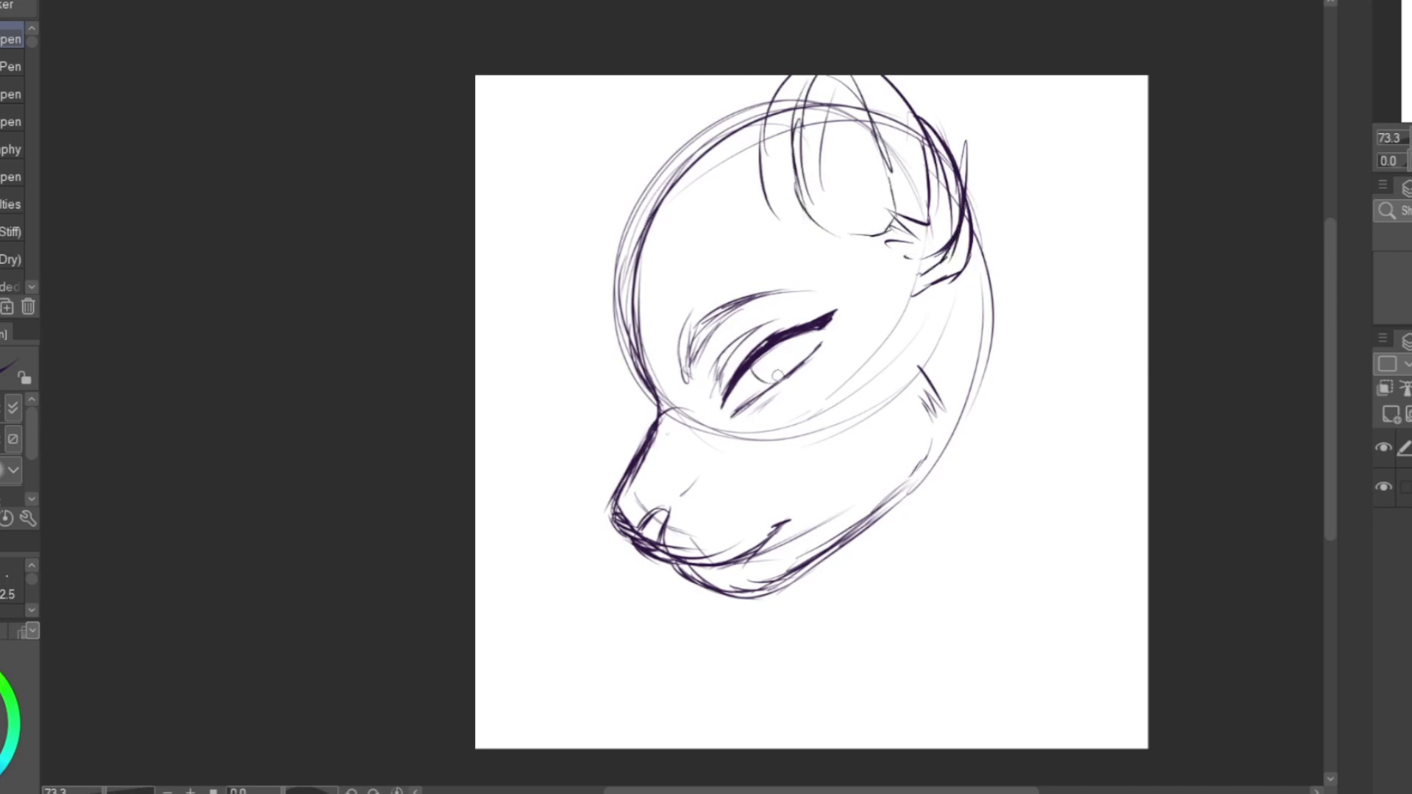
Sketch long hair strands falling across the face, over the cheek and down past the jaw.
drag(645, 278, 800, 521)
mouse_move(662, 250)
mouse_down()
mouse_move(791, 515)
mouse_move(830, 544)
mouse_up()
mouse_move(658, 252)
mouse_down()
mouse_move(832, 381)
mouse_move(980, 660)
mouse_up()
drag(905, 523, 1026, 708)
drag(916, 475, 1032, 714)
drag(871, 336, 962, 566)
drag(936, 397, 938, 500)
Sketch the hair volume over the forehead as curved strokes outside the skull, undoing the first attempt.
drag(604, 253, 717, 117)
mouse_move(789, 79)
mouse_down()
mouse_move(600, 247)
mouse_move(589, 470)
mouse_up()
key(ctrl+z)
key(ctrl+z)
mouse_move(771, 101)
mouse_down()
mouse_move(716, 115)
mouse_move(579, 295)
mouse_up()
drag(621, 222, 590, 362)
Sketch hair strands beside the cheek and flowing down behind the head.
mouse_move(944, 468)
mouse_down()
mouse_move(1011, 619)
mouse_move(983, 351)
mouse_up()
mouse_move(960, 172)
mouse_down()
mouse_move(1037, 240)
mouse_move(1079, 316)
mouse_up()
drag(1044, 308, 1084, 381)
mouse_move(1035, 343)
mouse_down()
mouse_move(1101, 448)
mouse_move(1080, 471)
mouse_up()
Sketch the arched shoulder line, the front of the neck and a hair strand from behind the ear.
drag(848, 683, 1126, 565)
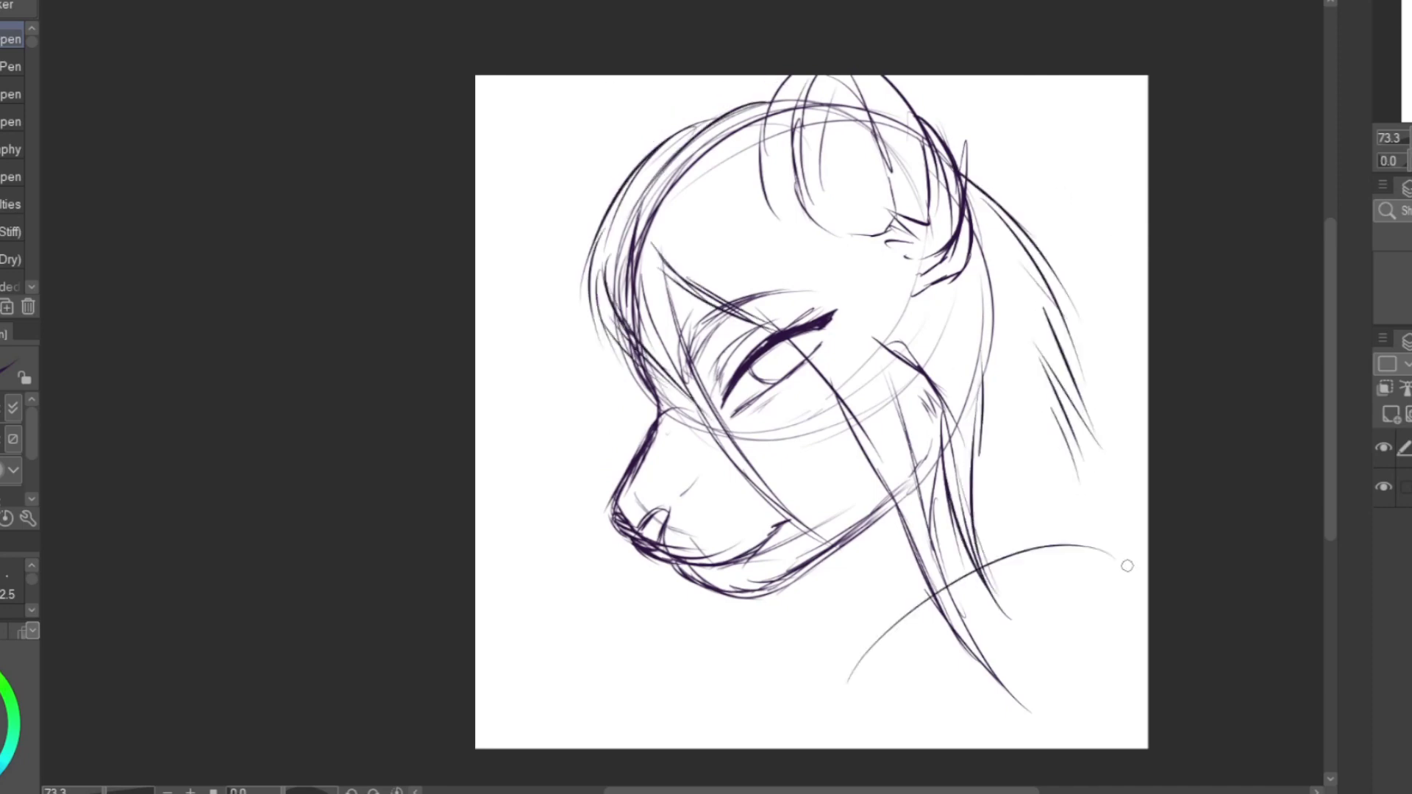
drag(795, 724, 1138, 563)
drag(856, 677, 1147, 567)
drag(898, 562, 789, 758)
drag(904, 600, 791, 749)
drag(1002, 552, 960, 336)
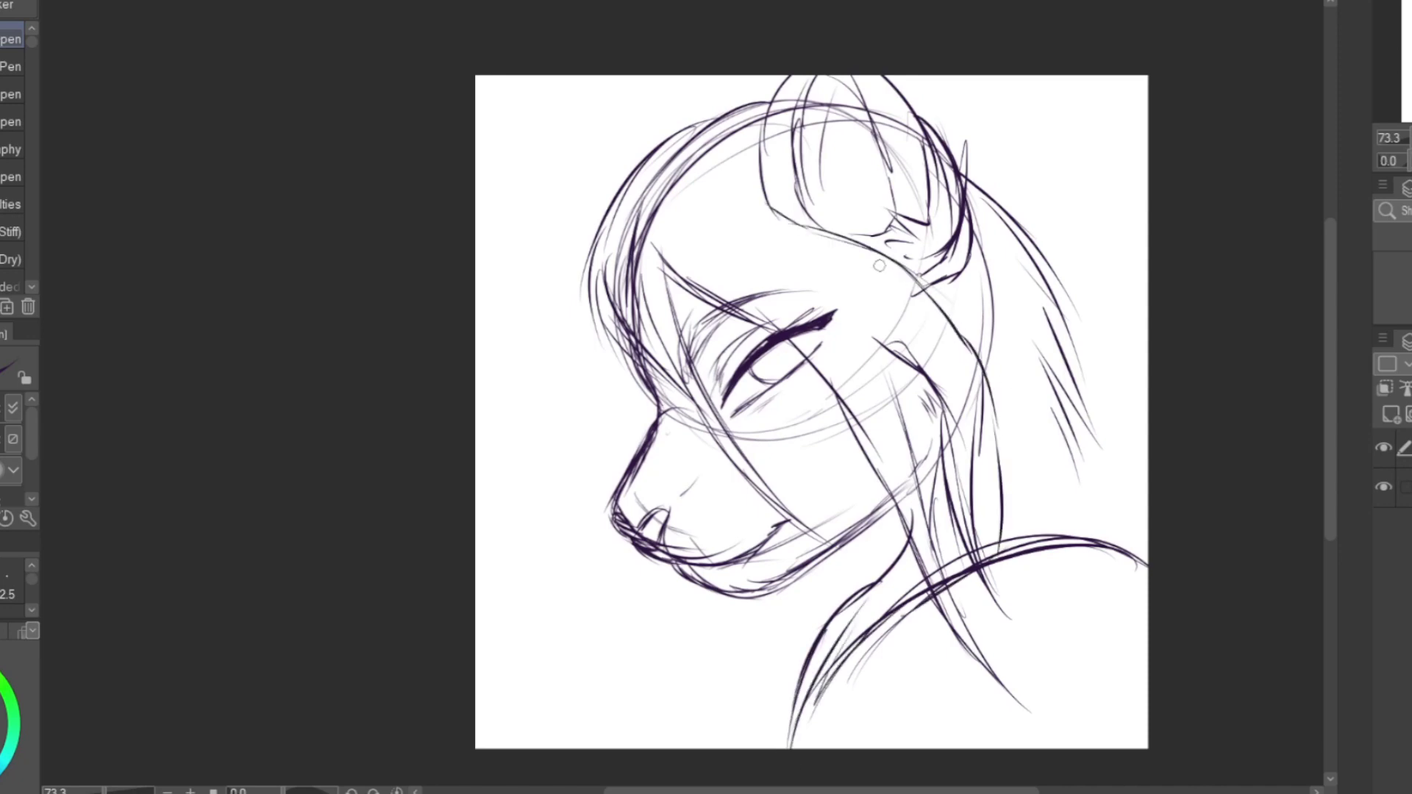
Sketch the throat and chest with loose fur strokes below the chin.
mouse_move(859, 548)
mouse_down()
mouse_move(721, 630)
mouse_move(737, 616)
mouse_move(681, 705)
mouse_up()
mouse_move(784, 593)
mouse_down()
mouse_move(672, 746)
mouse_move(719, 658)
mouse_up()
mouse_move(789, 604)
mouse_down()
mouse_move(737, 749)
mouse_move(765, 748)
mouse_up()
drag(833, 587, 792, 660)
drag(864, 557, 820, 614)
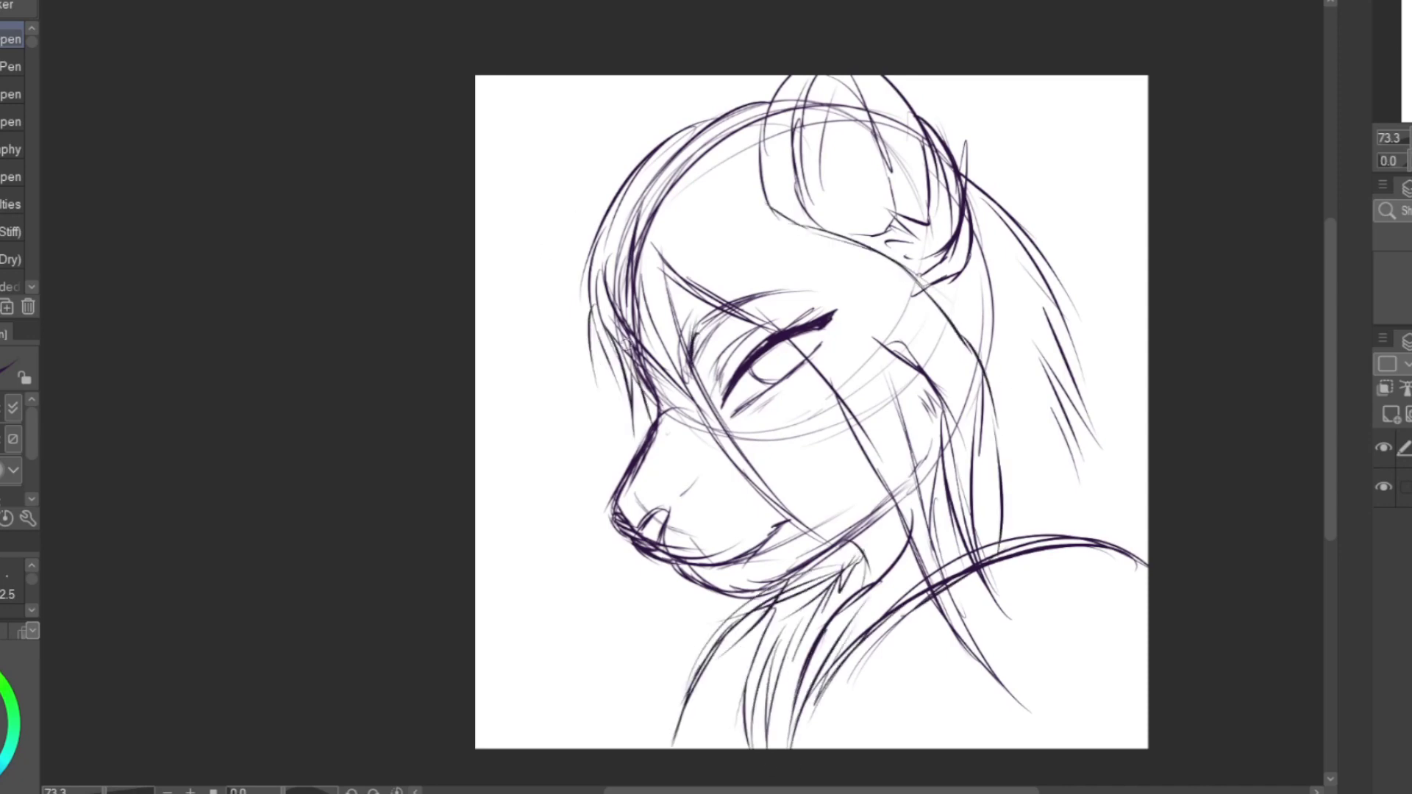
Reinforce the top of the shoulder and extend the back hair down to meet it.
drag(1078, 462, 1146, 559)
drag(978, 548, 1133, 558)
drag(857, 636, 1148, 548)
drag(868, 626, 1099, 515)
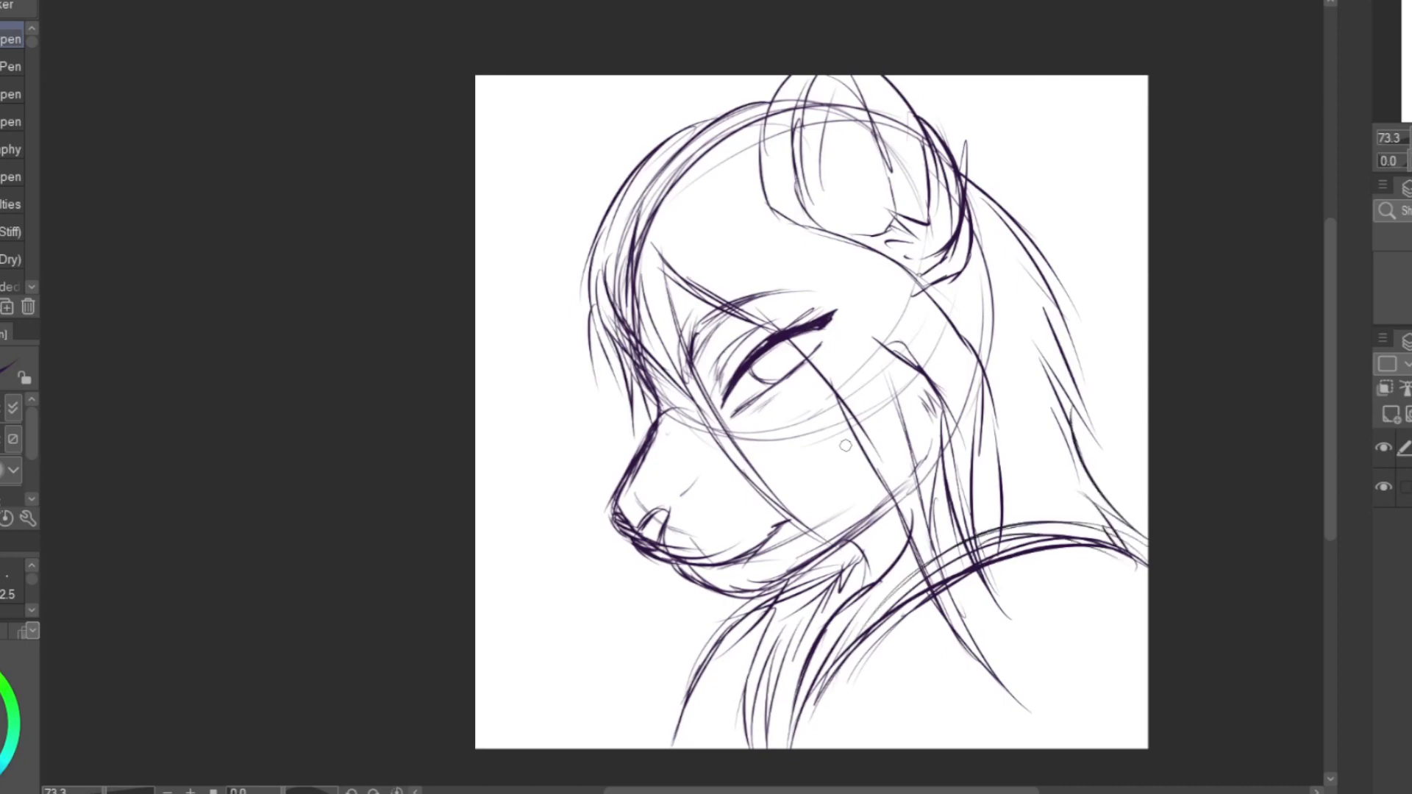
Shift the whole sketch slightly left and draw more hair falling behind the shoulder and flicking out behind the ear.
drag(685, 293, 648, 294)
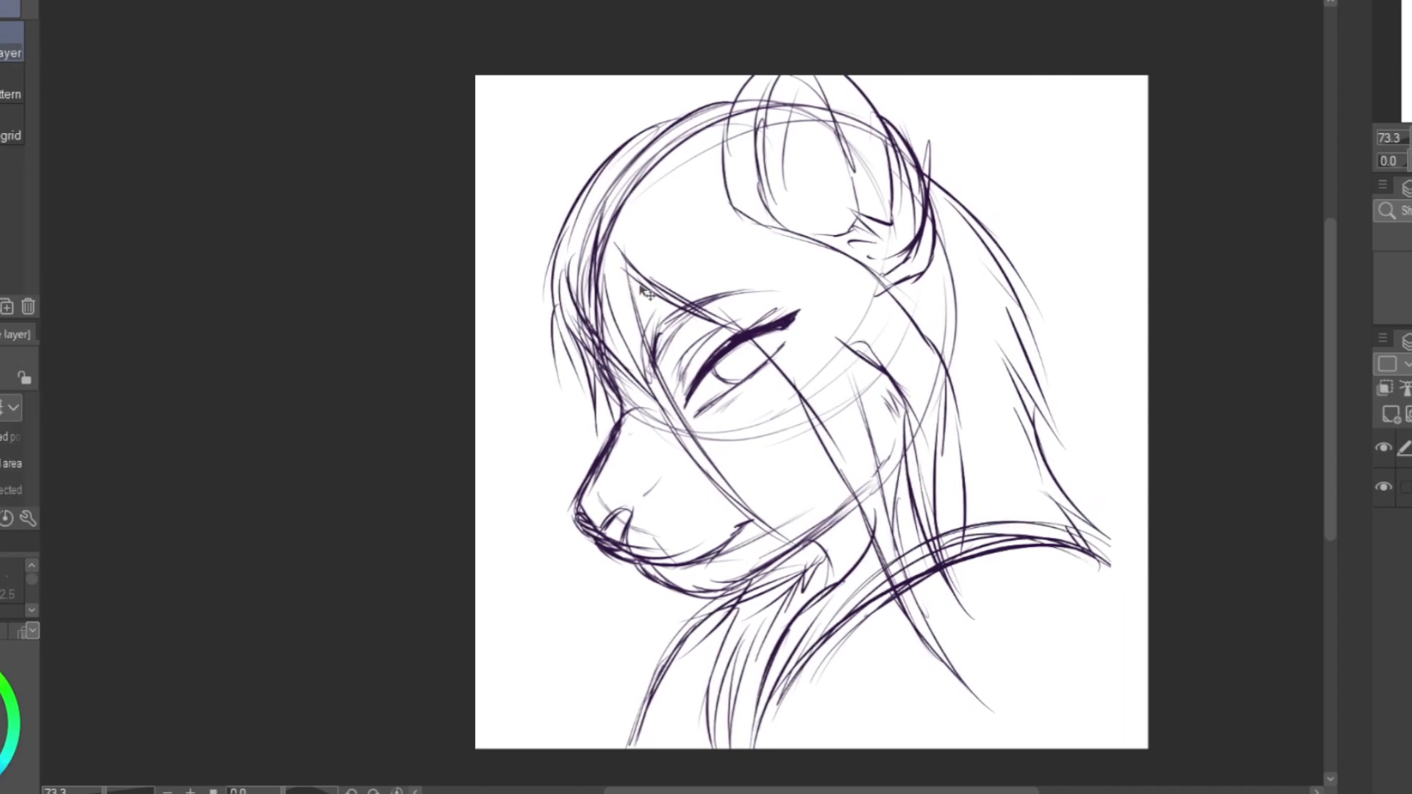
drag(1030, 372, 1140, 495)
mouse_move(1056, 462)
mouse_down()
mouse_move(1148, 550)
mouse_move(1146, 729)
mouse_up()
drag(913, 146, 1103, 196)
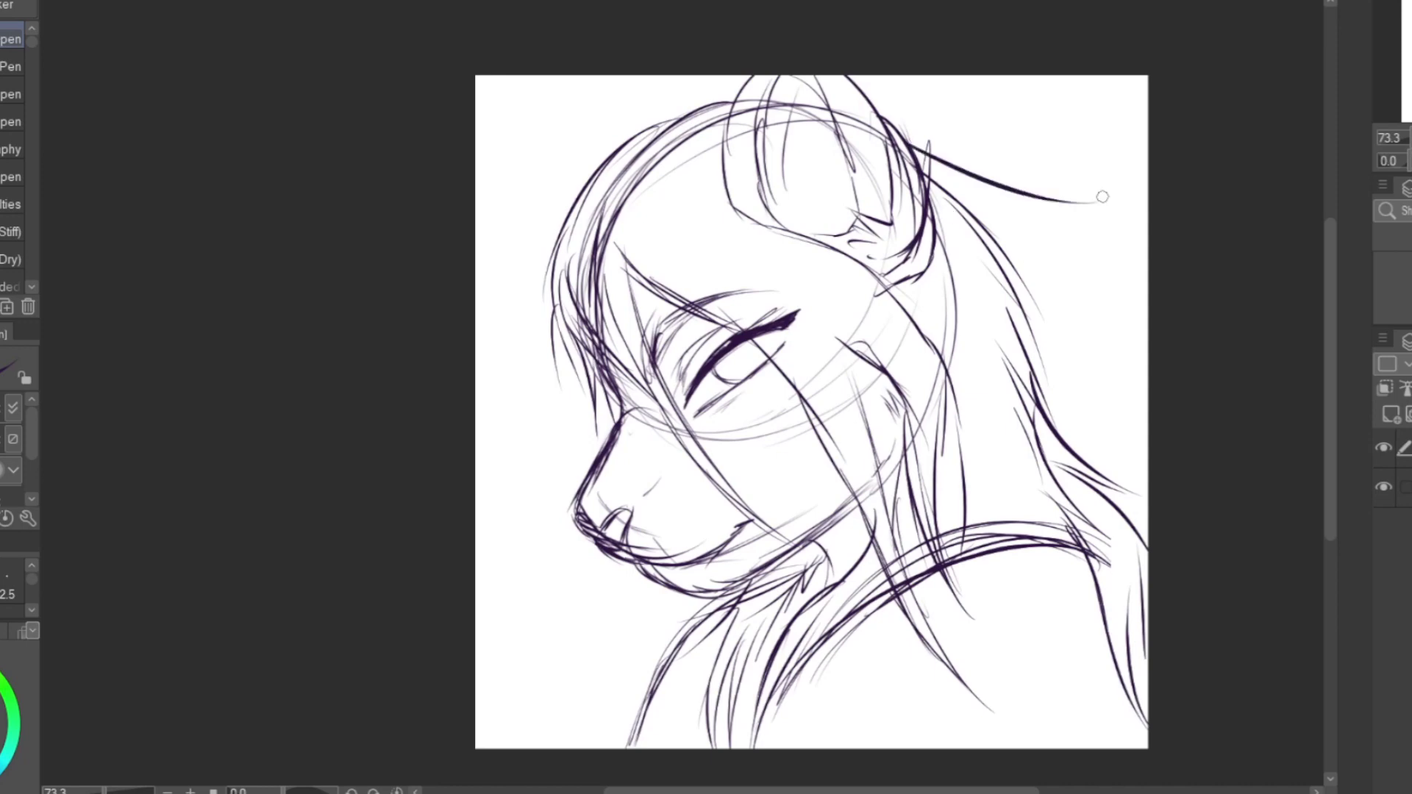
Complete the pointed back hair outline and sketch the far ear and a barbell piercing across the near ear.
drag(993, 221, 1100, 197)
drag(1038, 280, 1148, 522)
mouse_move(728, 103)
mouse_down()
mouse_move(548, 149)
mouse_move(684, 116)
mouse_up()
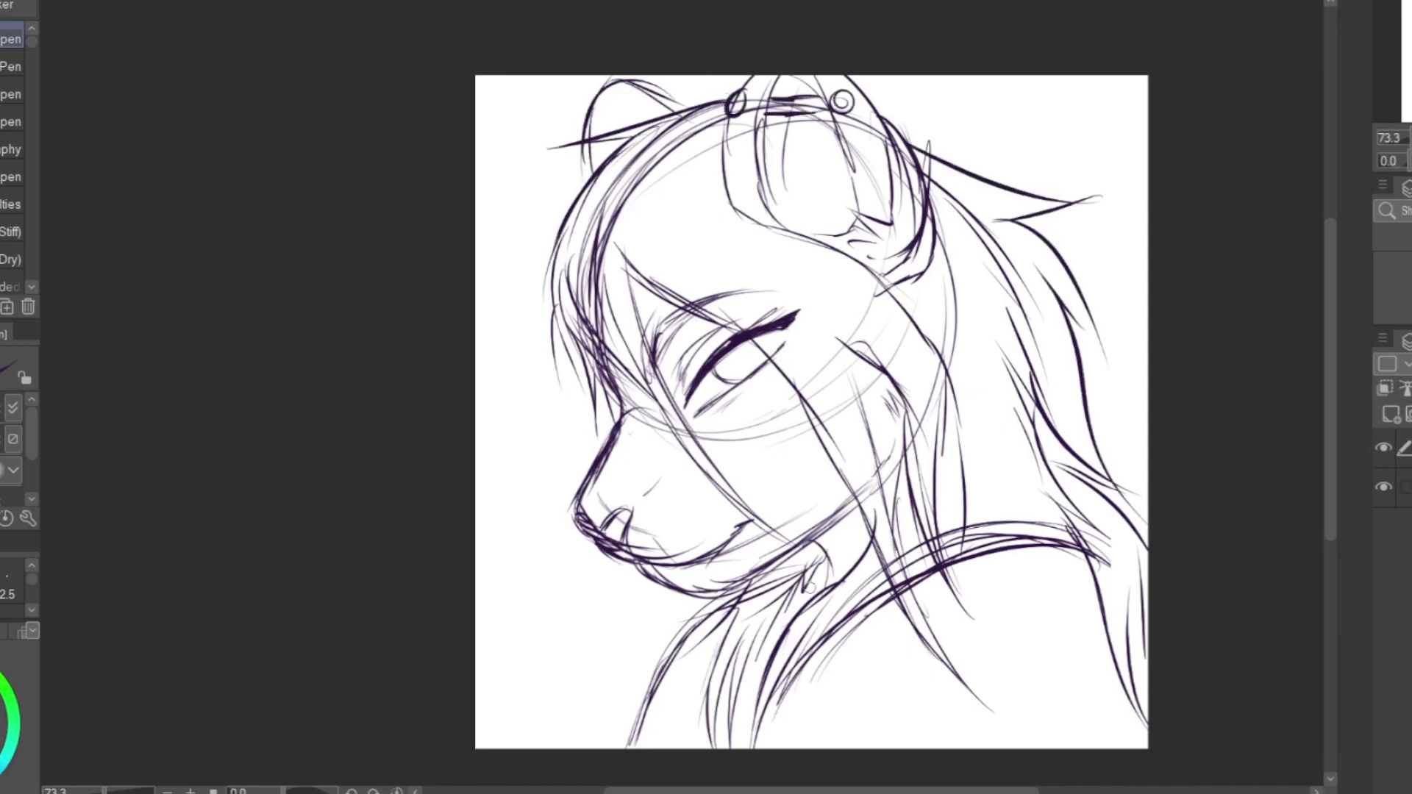
Sketch the raised hand and forearm supporting the muzzle.
drag(768, 611, 671, 744)
mouse_move(798, 748)
mouse_down()
mouse_move(876, 600)
mouse_move(997, 540)
mouse_up()
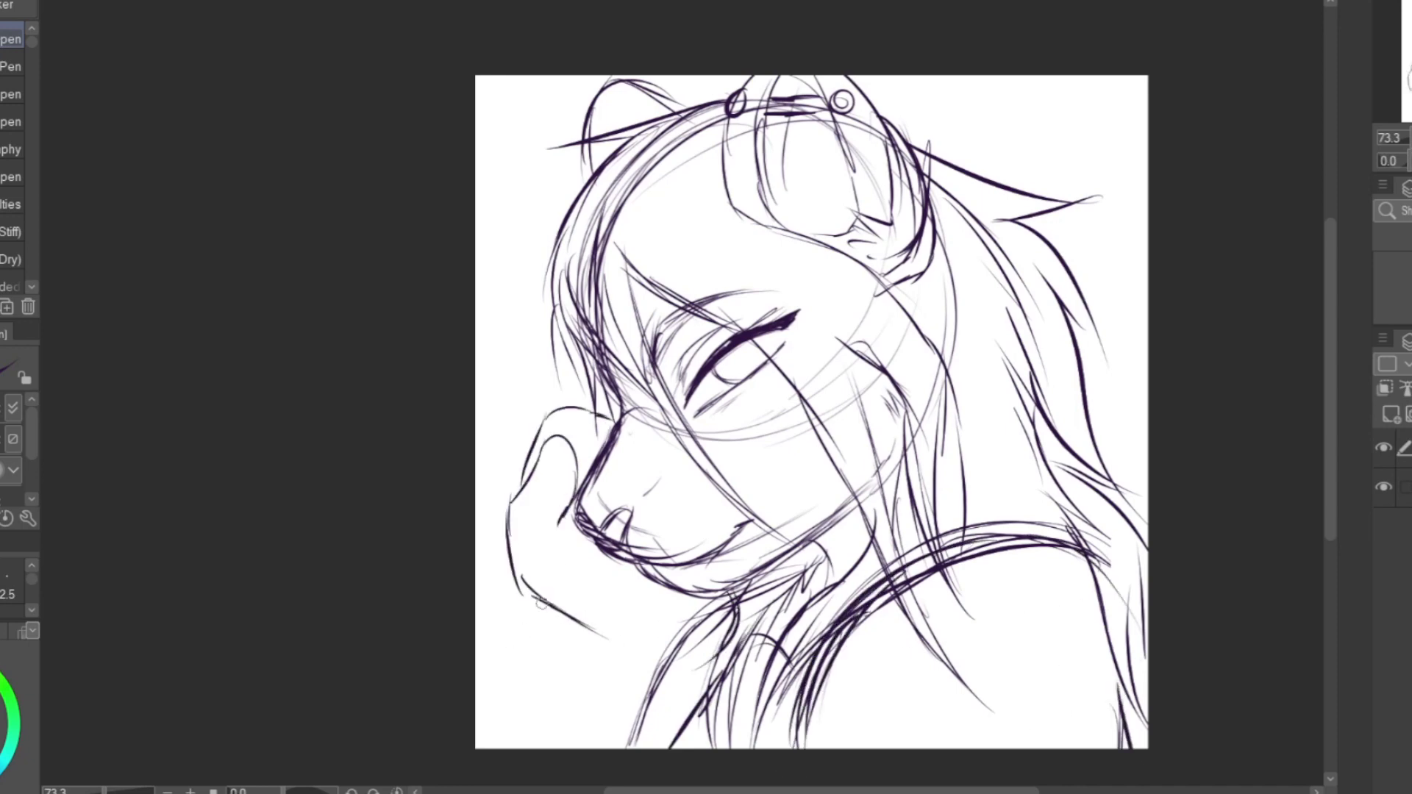
drag(591, 640, 510, 748)
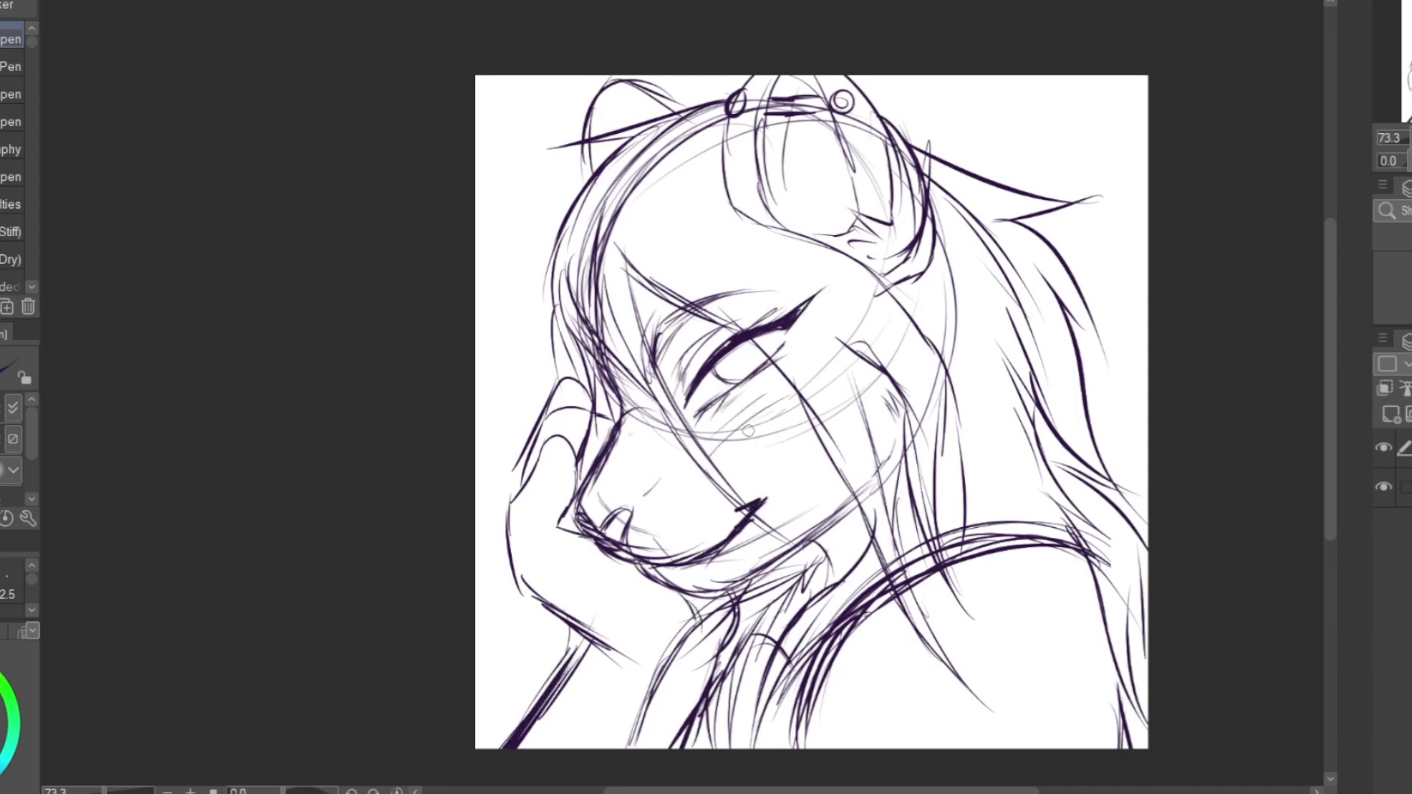
Add finishing sketch strokes to the back hair, the upper arm and the chest fur.
scroll(819, 389, up, 1)
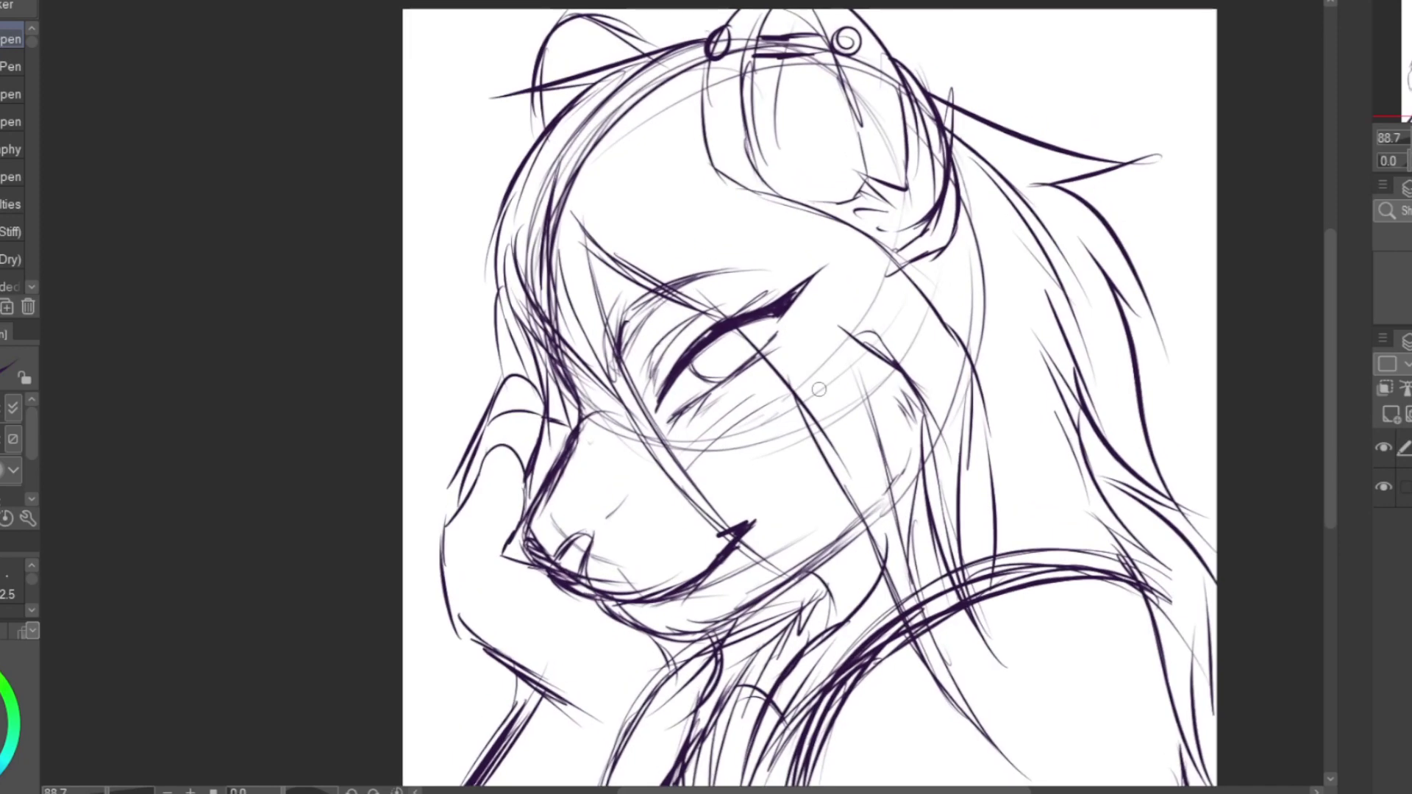
drag(1136, 758, 1152, 690)
drag(1092, 281, 1153, 425)
drag(1113, 359, 1169, 539)
drag(846, 647, 765, 731)
Fade the sketch layer to a light tint and add a new layer for the line art.
click(1410, 363)
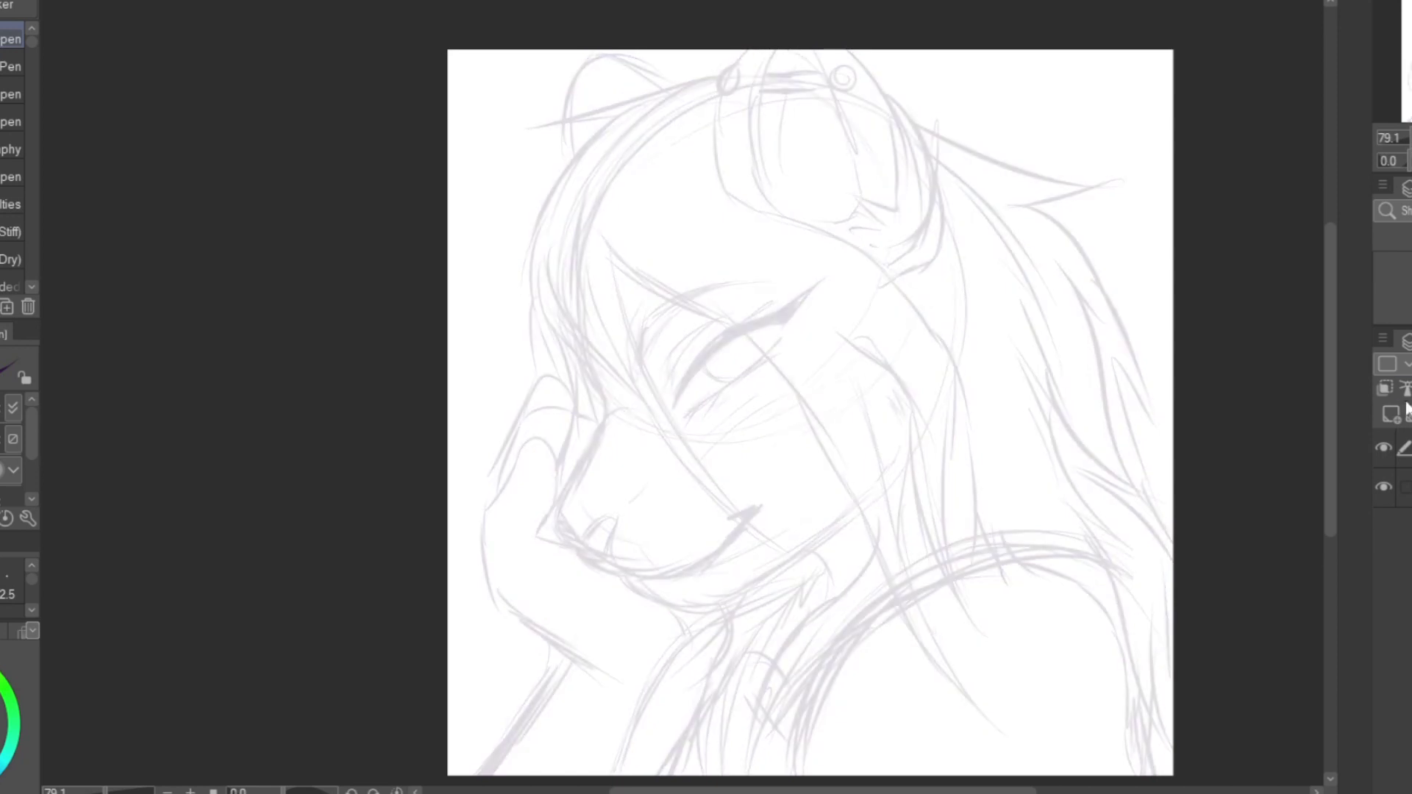
scroll(683, 389, up, 5)
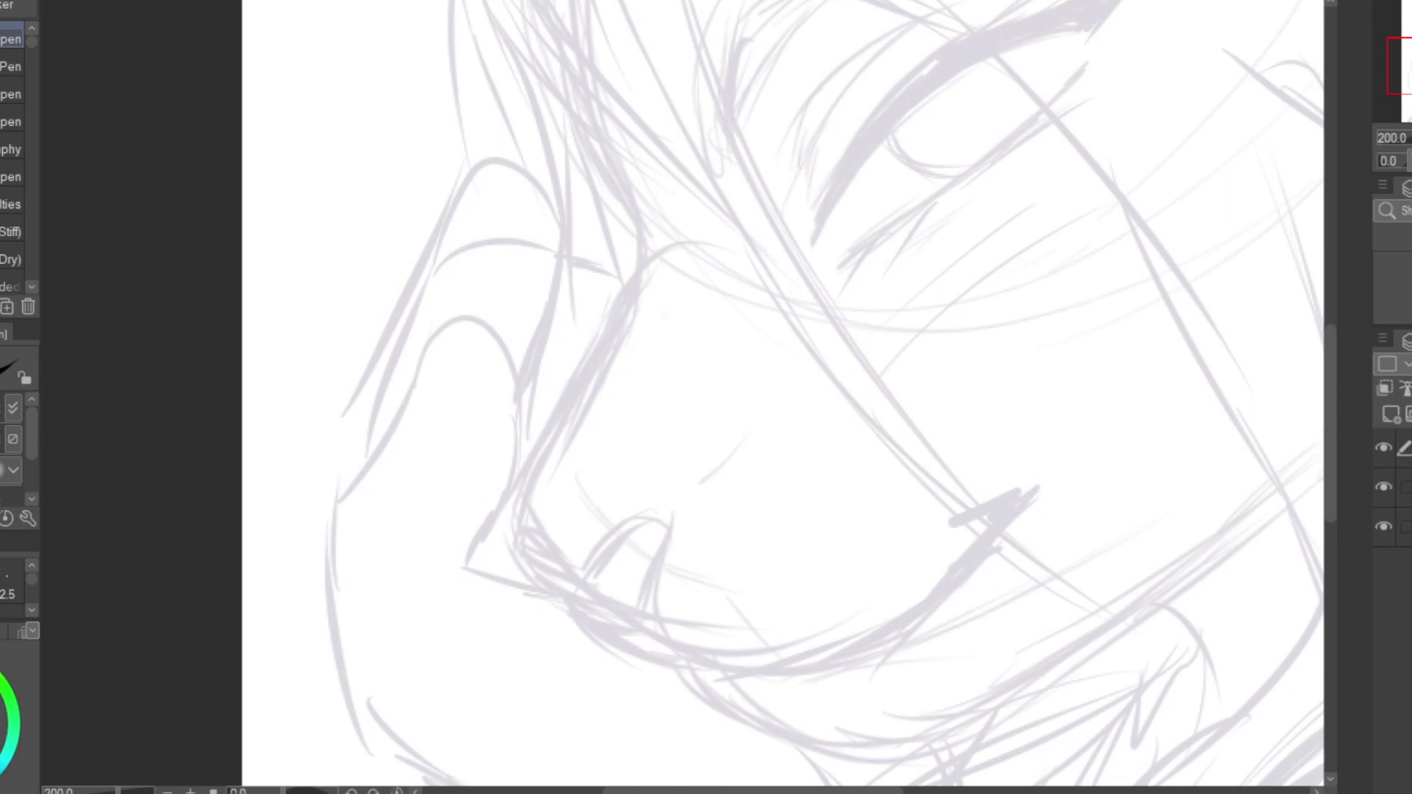
Ink the muzzle bridge, nose outline, upper lip and smiling mouth corner in black over the faded sketch.
scroll(576, 382, up, 1)
mouse_move(647, 274)
mouse_down()
mouse_move(526, 498)
mouse_move(532, 574)
mouse_move(625, 655)
mouse_up()
mouse_move(636, 647)
mouse_down()
mouse_move(666, 568)
mouse_move(528, 557)
mouse_up()
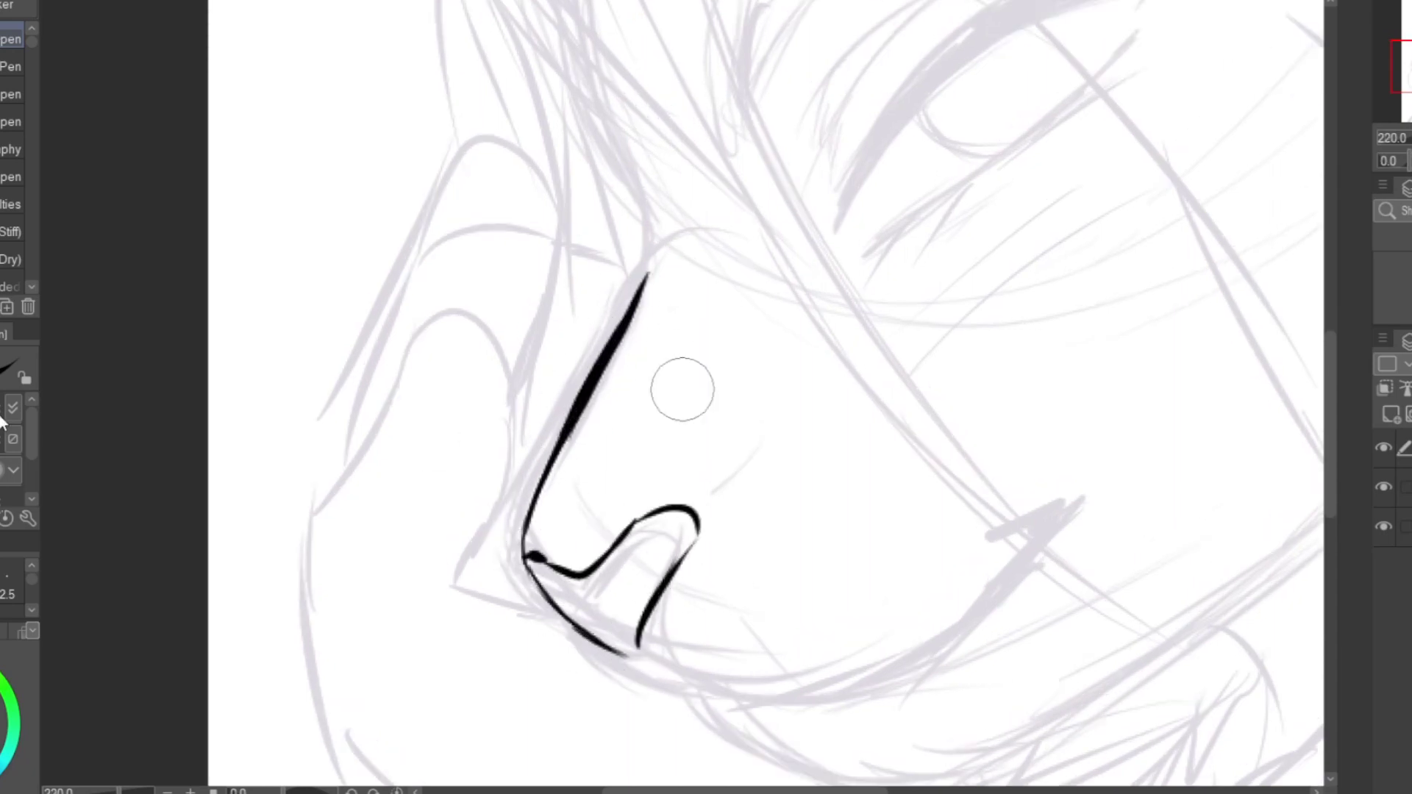
mouse_move(636, 188)
mouse_down()
mouse_move(645, 278)
mouse_move(722, 266)
mouse_up()
drag(706, 512, 748, 437)
mouse_move(610, 625)
mouse_down()
mouse_move(647, 659)
mouse_move(802, 692)
mouse_move(978, 611)
mouse_move(1056, 502)
mouse_up()
drag(987, 524, 1053, 502)
mouse_move(528, 573)
mouse_down()
mouse_move(536, 630)
mouse_move(691, 681)
mouse_up()
drag(522, 553, 637, 648)
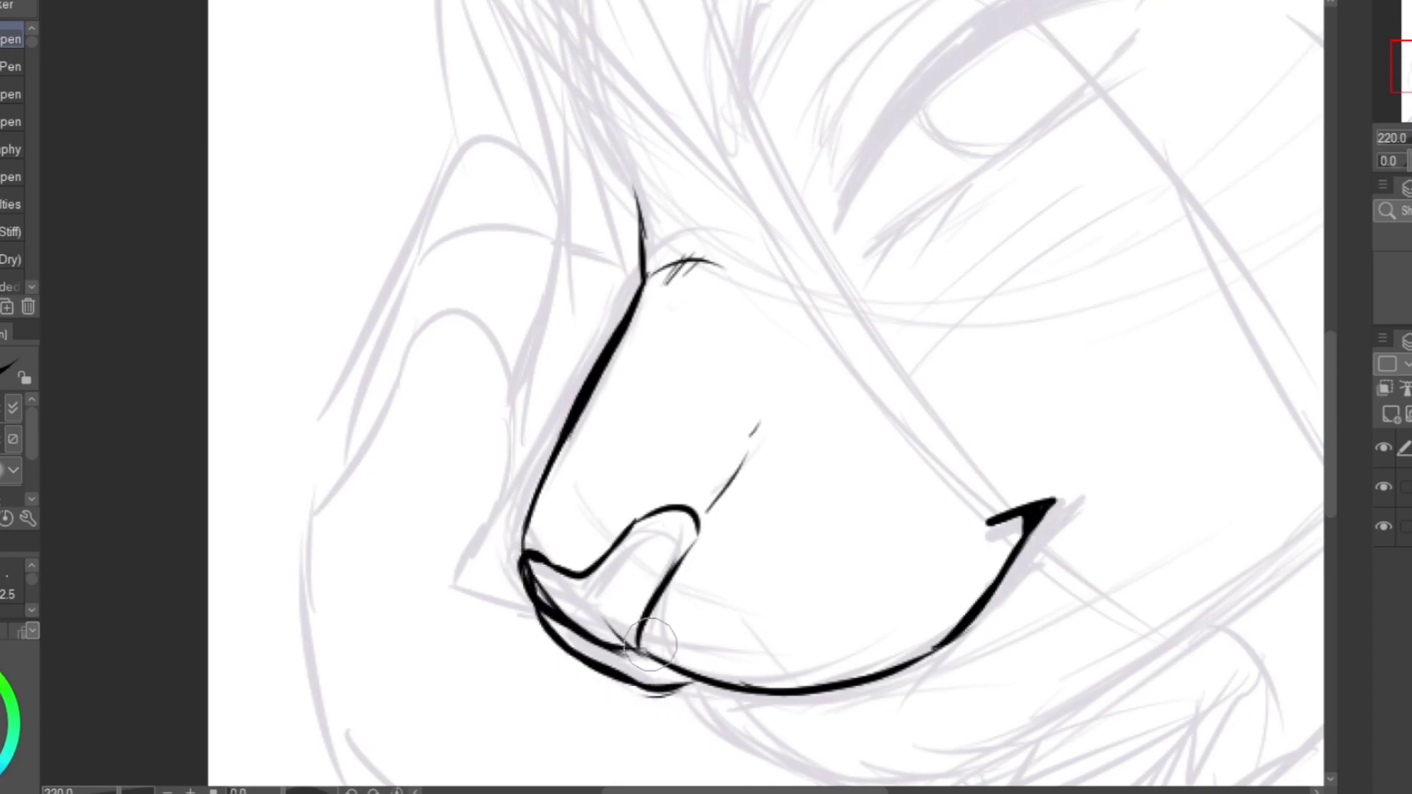
Clean up the nose outline, redraw the nostril and add short hatch marks on the muzzle above it.
key(e)
mouse_move(532, 567)
mouse_down()
mouse_move(632, 644)
mouse_move(544, 570)
mouse_up()
drag(637, 634, 649, 562)
key(p)
drag(602, 643, 645, 658)
drag(682, 556, 643, 650)
drag(646, 616, 645, 595)
drag(542, 513, 577, 475)
drag(545, 522, 587, 480)
drag(580, 500, 615, 471)
drag(605, 492, 637, 464)
Erase stray ink and rough edges around the nose and mouth lines.
scroll(791, 418, down, 6)
scroll(854, 434, up, 8)
key(e)
mouse_move(410, 456)
mouse_down()
mouse_move(451, 461)
mouse_move(378, 427)
mouse_move(416, 527)
mouse_up()
drag(310, 423, 376, 471)
drag(325, 380, 264, 319)
mouse_move(495, 323)
mouse_down()
mouse_move(456, 385)
mouse_move(476, 305)
mouse_up()
Ink the lower lip and chin with small fur tufts and continue the line along the lower jaw.
key(p)
drag(537, 515, 630, 640)
drag(618, 625, 724, 659)
drag(699, 655, 857, 651)
key(ctrl+z)
key(ctrl+z)
drag(618, 616, 680, 673)
drag(657, 646, 728, 688)
mouse_move(712, 665)
mouse_down()
mouse_move(801, 683)
mouse_move(1089, 620)
mouse_up()
drag(1028, 639, 1267, 537)
Undo the jaw stroke and redraw it rising more steeply from the chin toward the cheek.
scroll(1060, 610, down, 4)
scroll(1075, 372, up, 2)
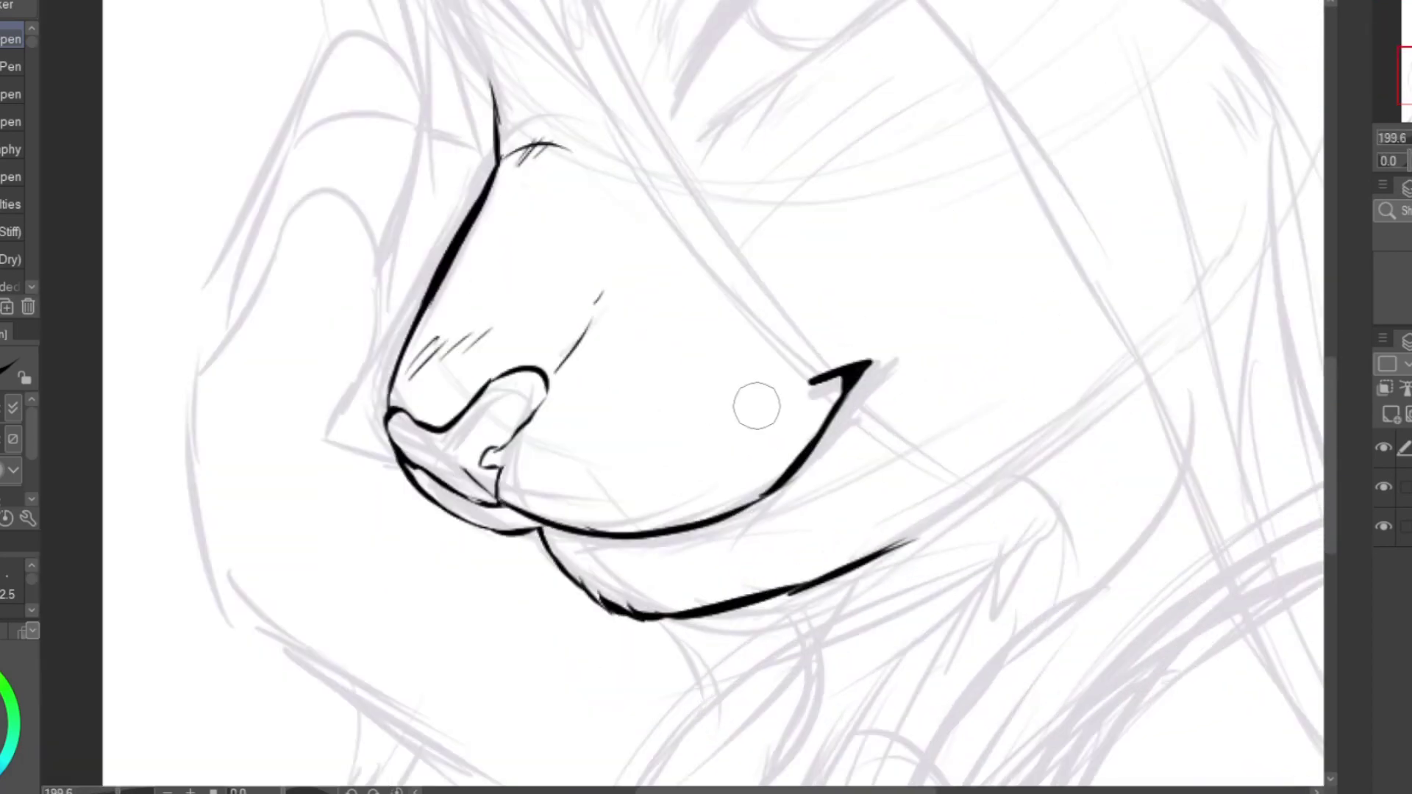
key(ctrl+z)
drag(686, 608, 1088, 350)
key(ctrl+z)
drag(750, 615, 1009, 451)
Move the inked muzzle slightly up and to the right relative to the sketch.
scroll(978, 500, down, 3)
scroll(969, 510, down, 1)
scroll(805, 228, up, 2)
key(k)
drag(754, 525, 769, 505)
scroll(768, 505, down, 1)
scroll(827, 272, up, 1)
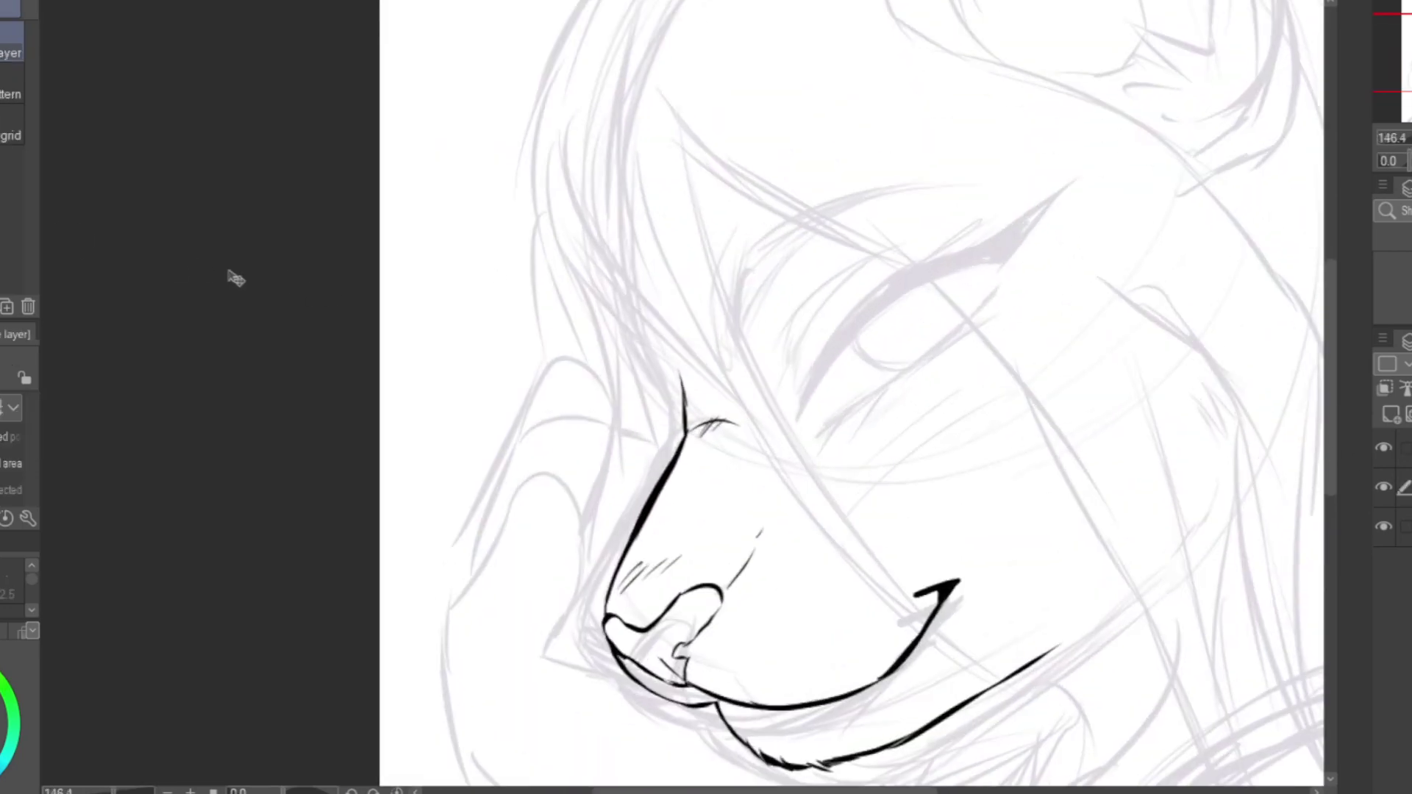
Select the eye and brow area of the sketch layer, rotate it slightly clockwise, apply the transform and deselect.
key(m)
drag(721, 190, 1090, 439)
mouse_move(813, 163)
mouse_down()
mouse_move(946, 191)
mouse_move(1087, 191)
mouse_move(1064, 184)
mouse_up()
key(ctrl+t)
drag(1101, 437, 1091, 457)
drag(975, 413, 980, 415)
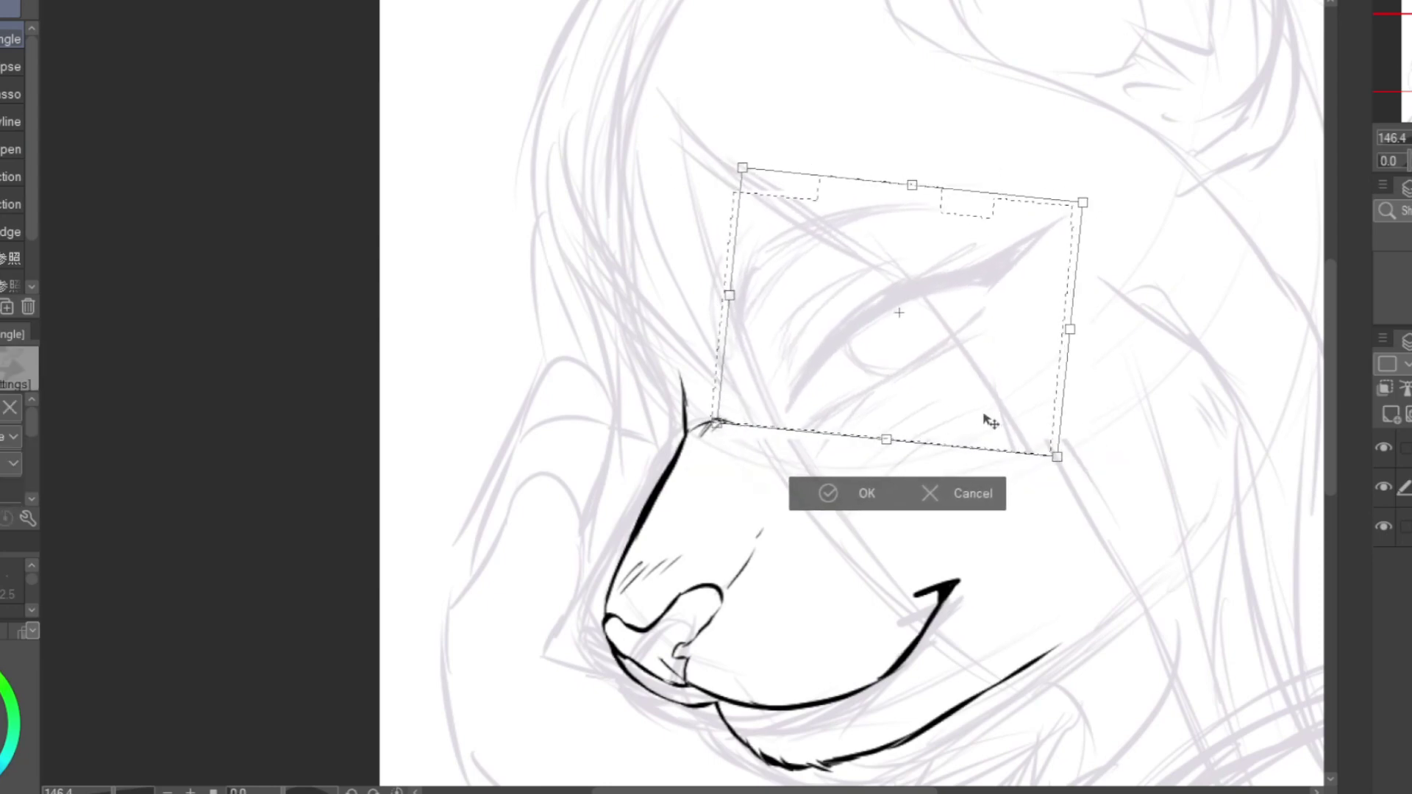
click(846, 492)
key(ctrl+d)
On the line art layer, extend the forehead line upward from the muzzle bridge.
scroll(889, 262, down, 4)
scroll(945, 462, up, 6)
key(p)
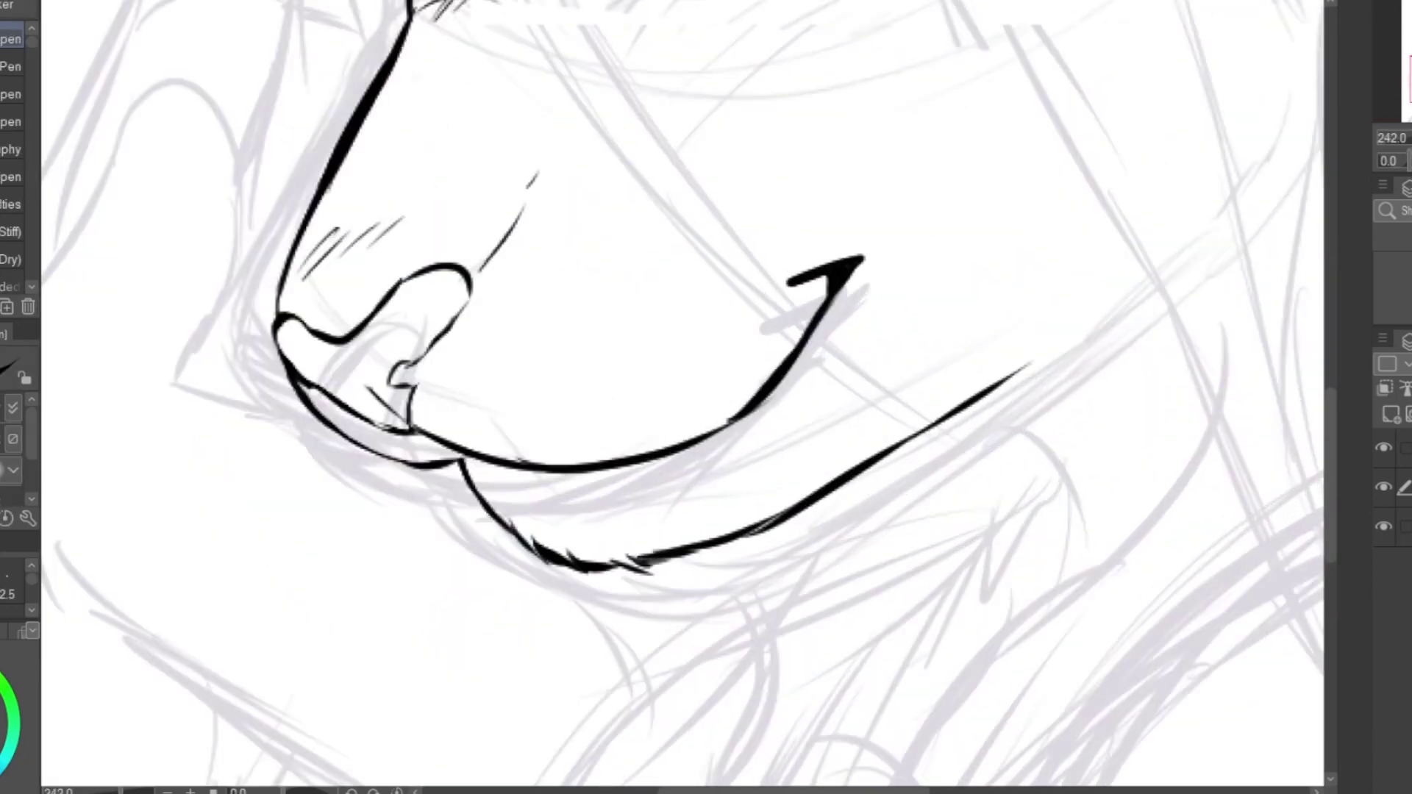
click(1405, 447)
scroll(1194, 426, down, 7)
scroll(968, 294, up, 8)
drag(528, 433, 473, 320)
Ink a thick tapered eyebrow with short hair strokes at its inner end.
drag(634, 199, 626, 282)
drag(650, 221, 629, 277)
mouse_move(696, 195)
mouse_down()
mouse_move(629, 276)
mouse_move(942, 97)
mouse_up()
mouse_move(632, 237)
mouse_down()
mouse_move(1008, 78)
mouse_move(728, 162)
mouse_move(629, 269)
mouse_move(666, 184)
mouse_move(621, 294)
mouse_move(608, 252)
mouse_move(640, 264)
mouse_move(864, 106)
mouse_move(932, 97)
mouse_up()
key(ctrl+z)
drag(630, 213, 653, 172)
Ink the thick upper lash line with a winged outer corner, a pointed inner corner and an eyelid crease.
drag(735, 456, 757, 362)
mouse_move(739, 423)
mouse_down()
mouse_move(978, 228)
mouse_move(1132, 176)
mouse_up()
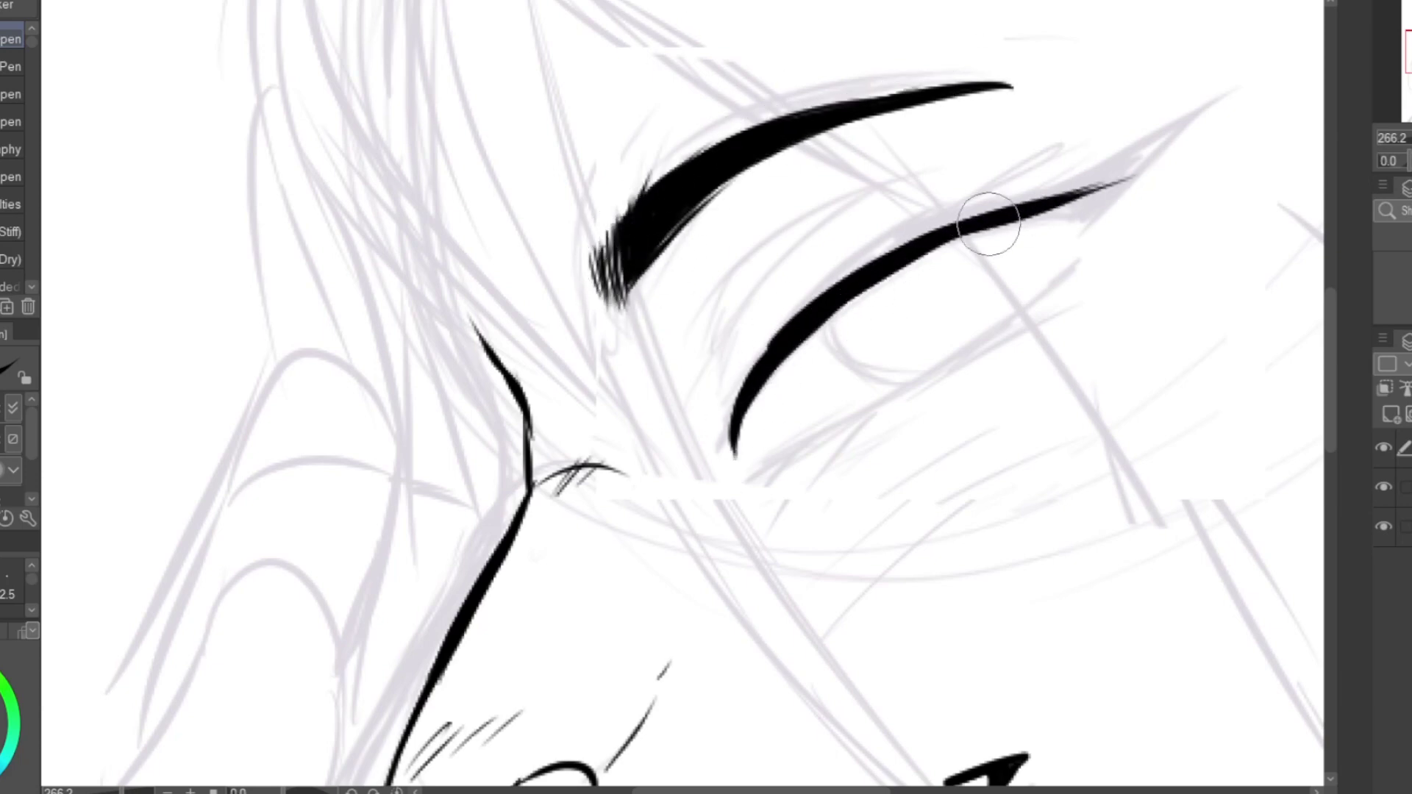
mouse_move(769, 355)
mouse_down()
mouse_move(1207, 148)
mouse_move(1118, 214)
mouse_move(1059, 200)
mouse_up()
drag(1143, 181, 1103, 234)
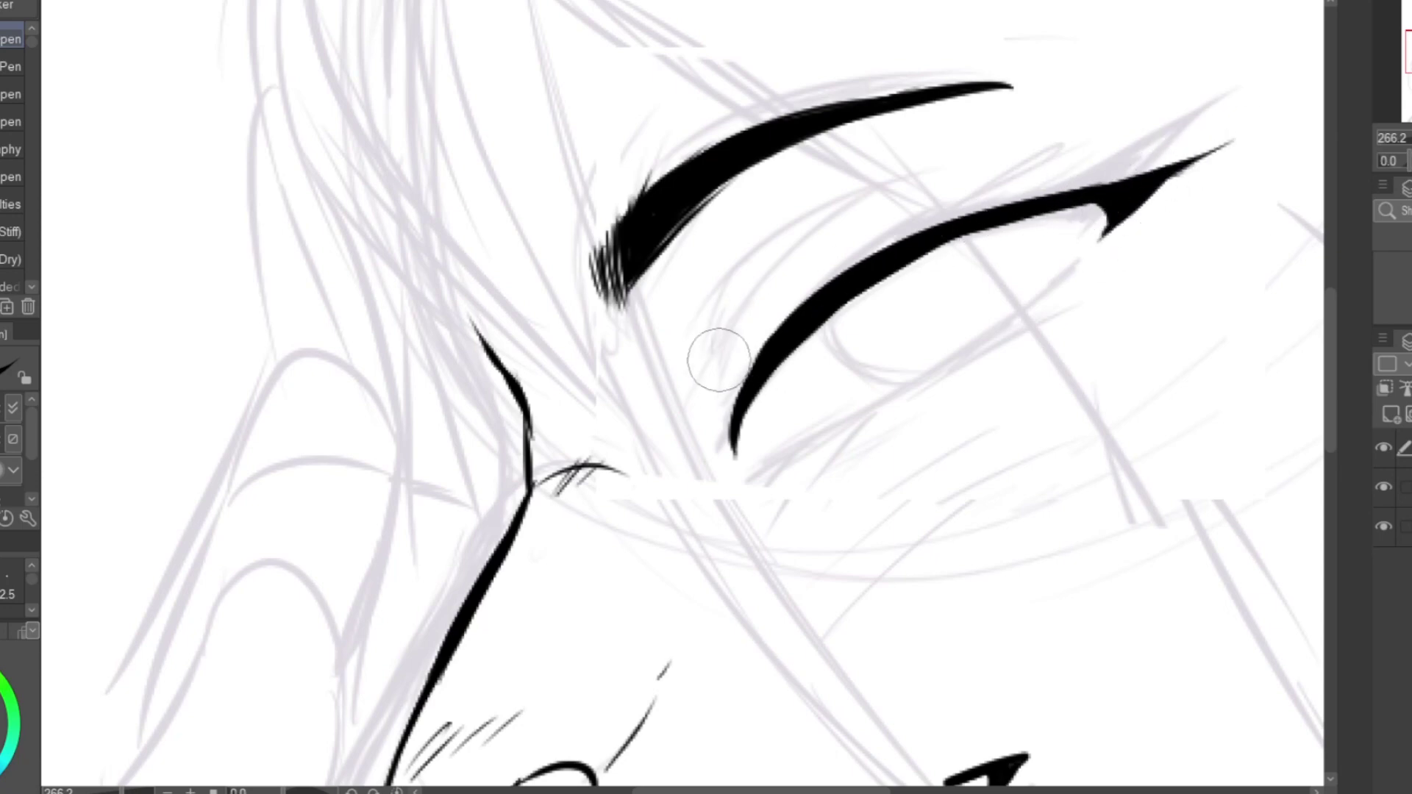
drag(729, 355, 830, 218)
drag(681, 433, 751, 368)
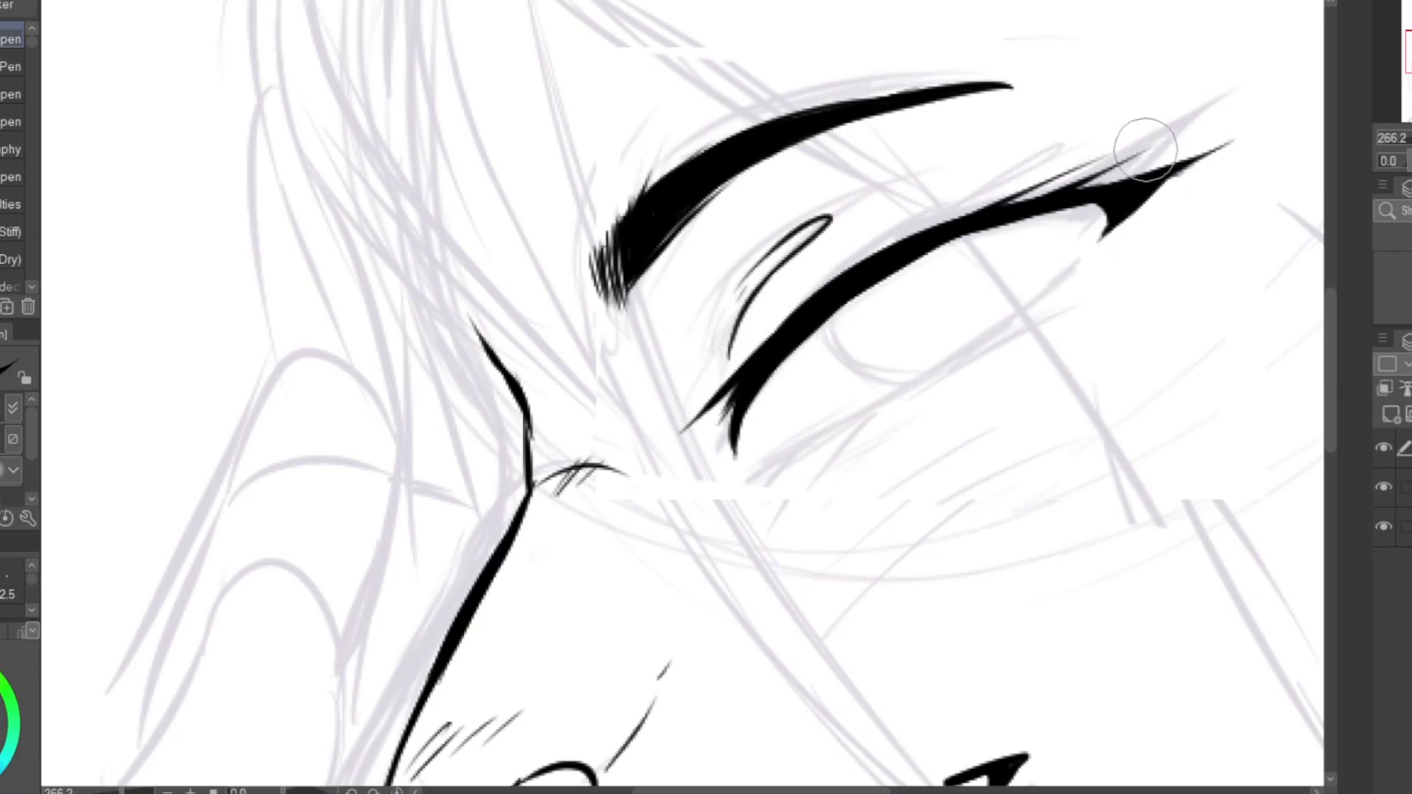
Ink the lower eyelid with short lash strokes and draw the curved edges of the iris.
scroll(1135, 133, down, 5)
scroll(973, 176, up, 3)
scroll(973, 176, up, 1)
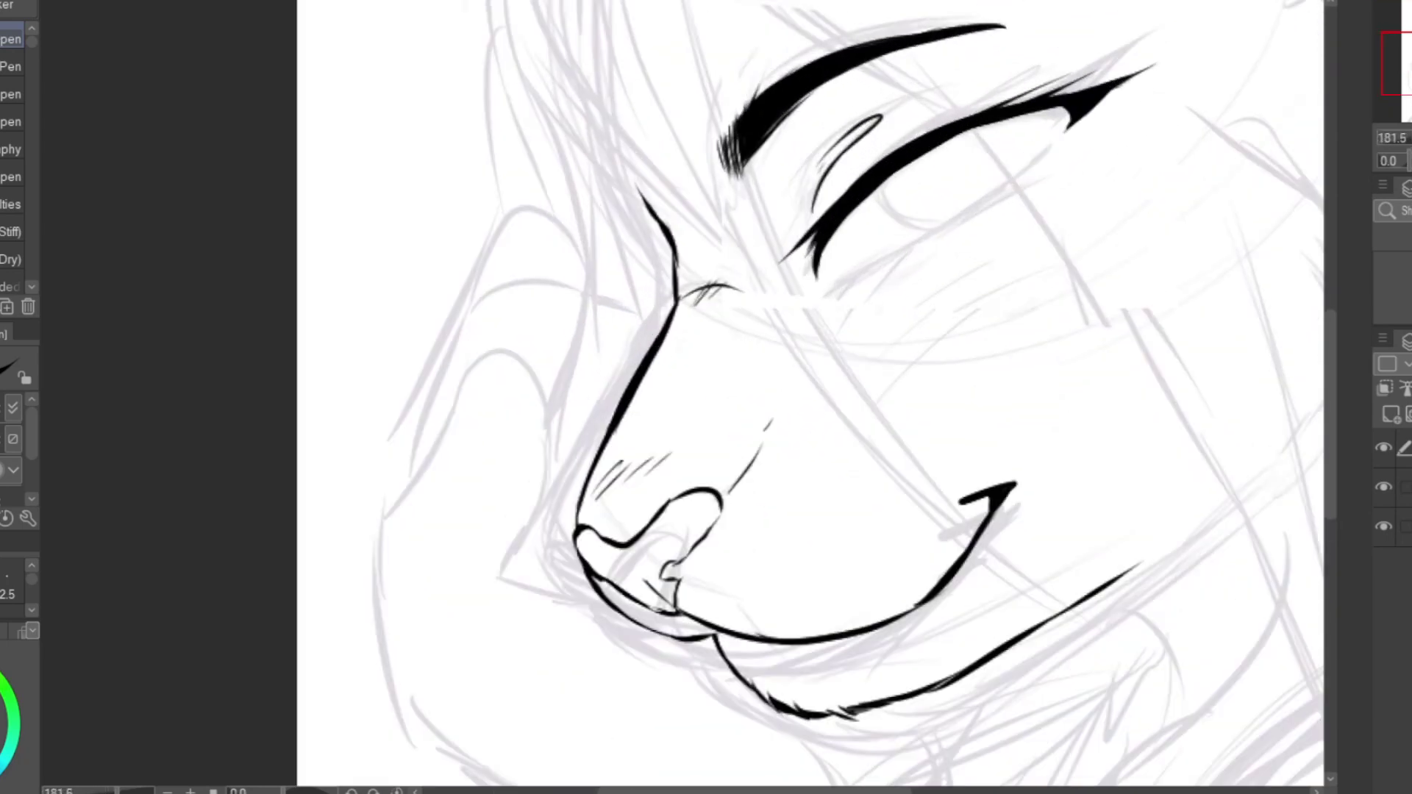
scroll(1154, 51, up, 3)
mouse_move(774, 334)
mouse_down()
mouse_move(942, 240)
mouse_move(1018, 177)
mouse_move(740, 373)
mouse_up()
drag(800, 321, 769, 364)
drag(835, 309, 810, 336)
drag(867, 290, 815, 332)
drag(787, 350, 870, 310)
drag(880, 293, 986, 249)
drag(955, 236, 988, 222)
drag(809, 215, 875, 276)
drag(728, 293, 759, 330)
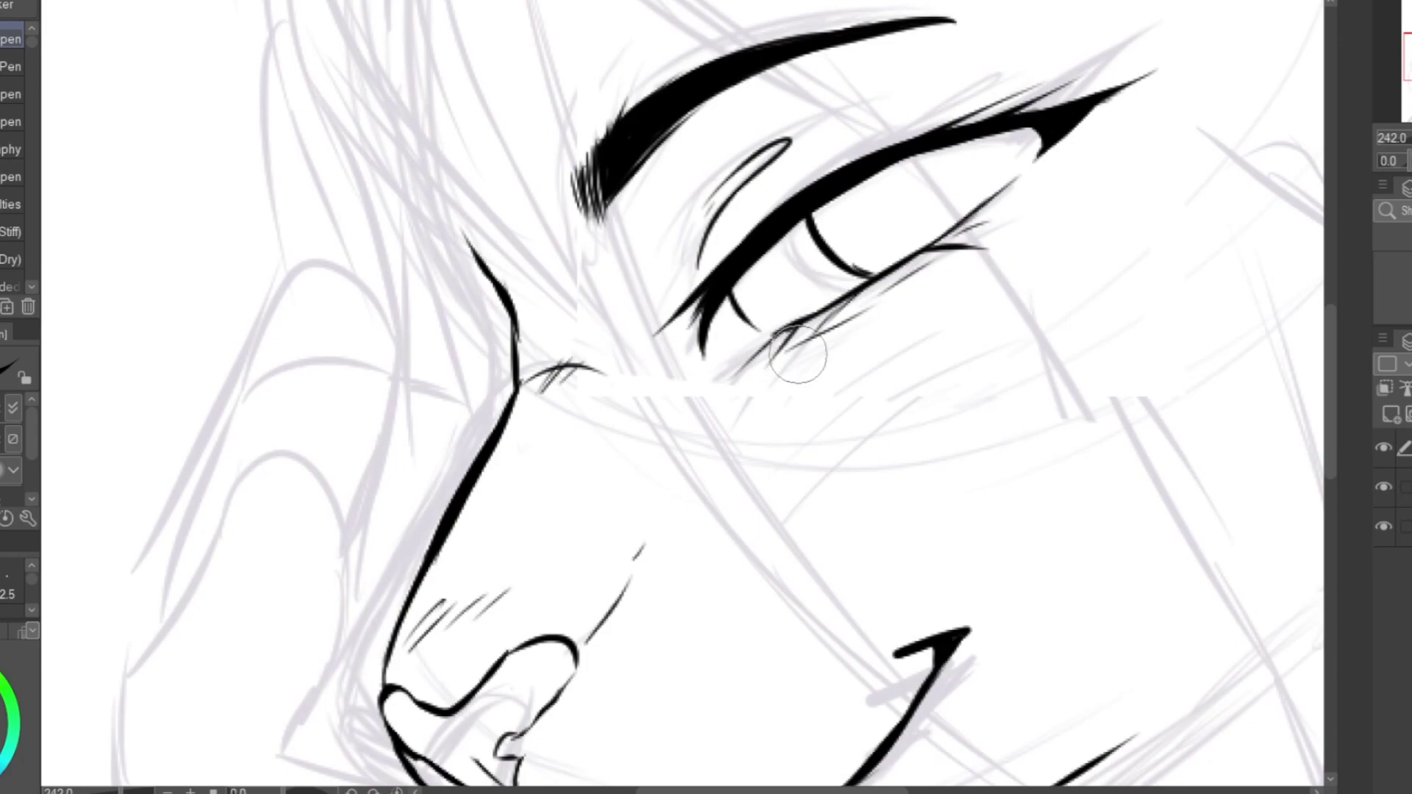
Add short fur hatch marks beneath the eye and on top of the muzzle.
scroll(816, 249, down, 14)
scroll(796, 274, up, 13)
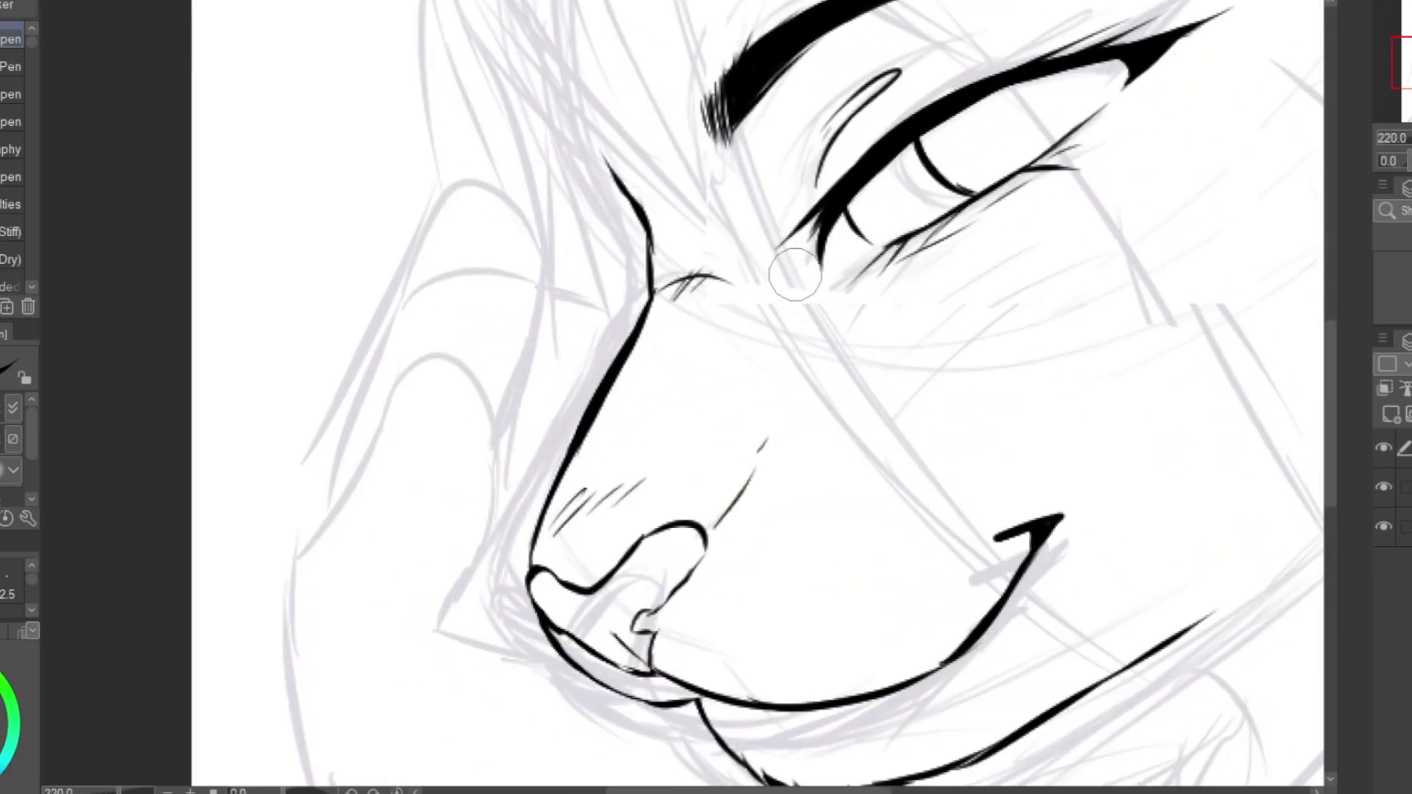
drag(966, 253, 942, 291)
drag(1030, 220, 971, 272)
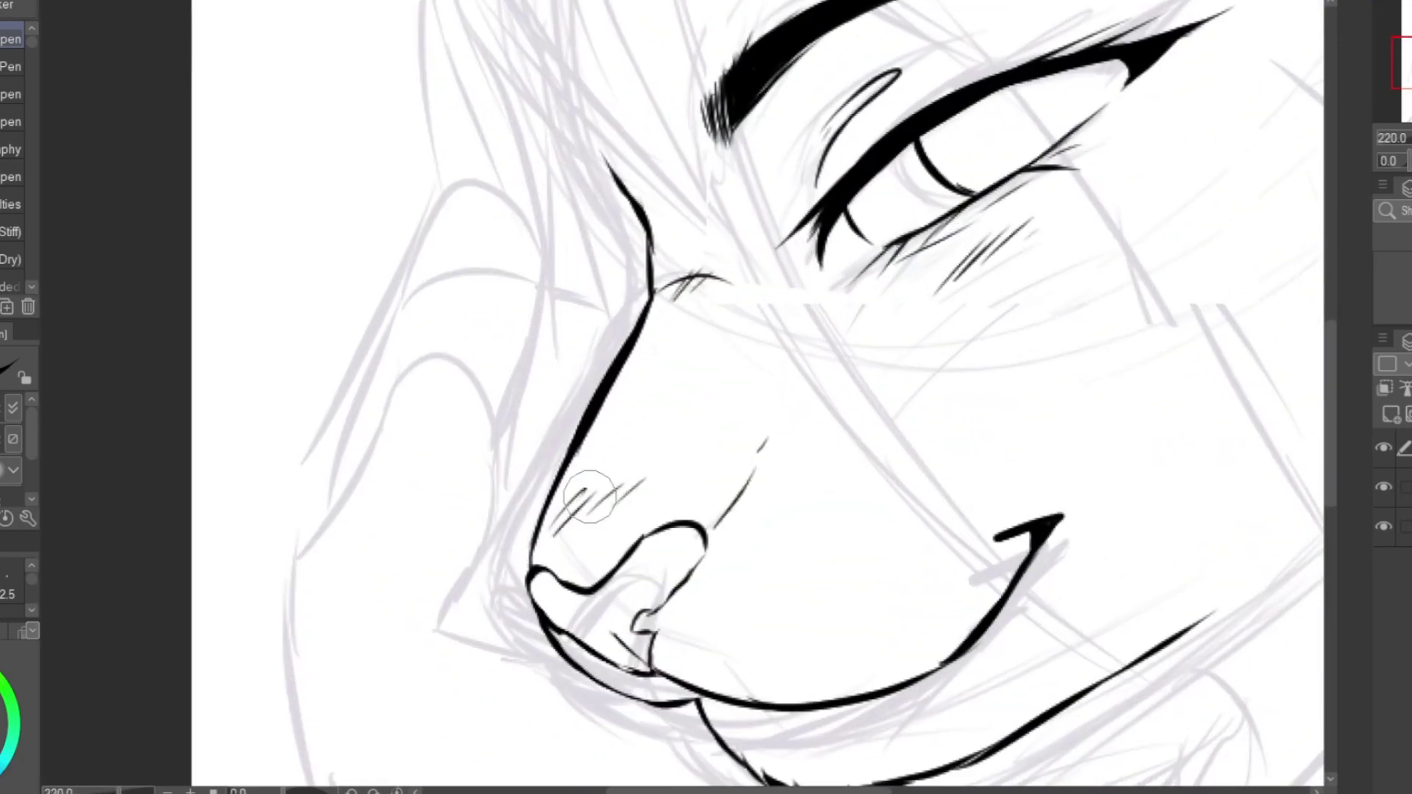
drag(681, 464, 651, 493)
Refine the nostril and the vertical line joining the nose to the upper lip.
scroll(678, 591, up, 6)
drag(677, 592, 626, 662)
drag(715, 545, 632, 676)
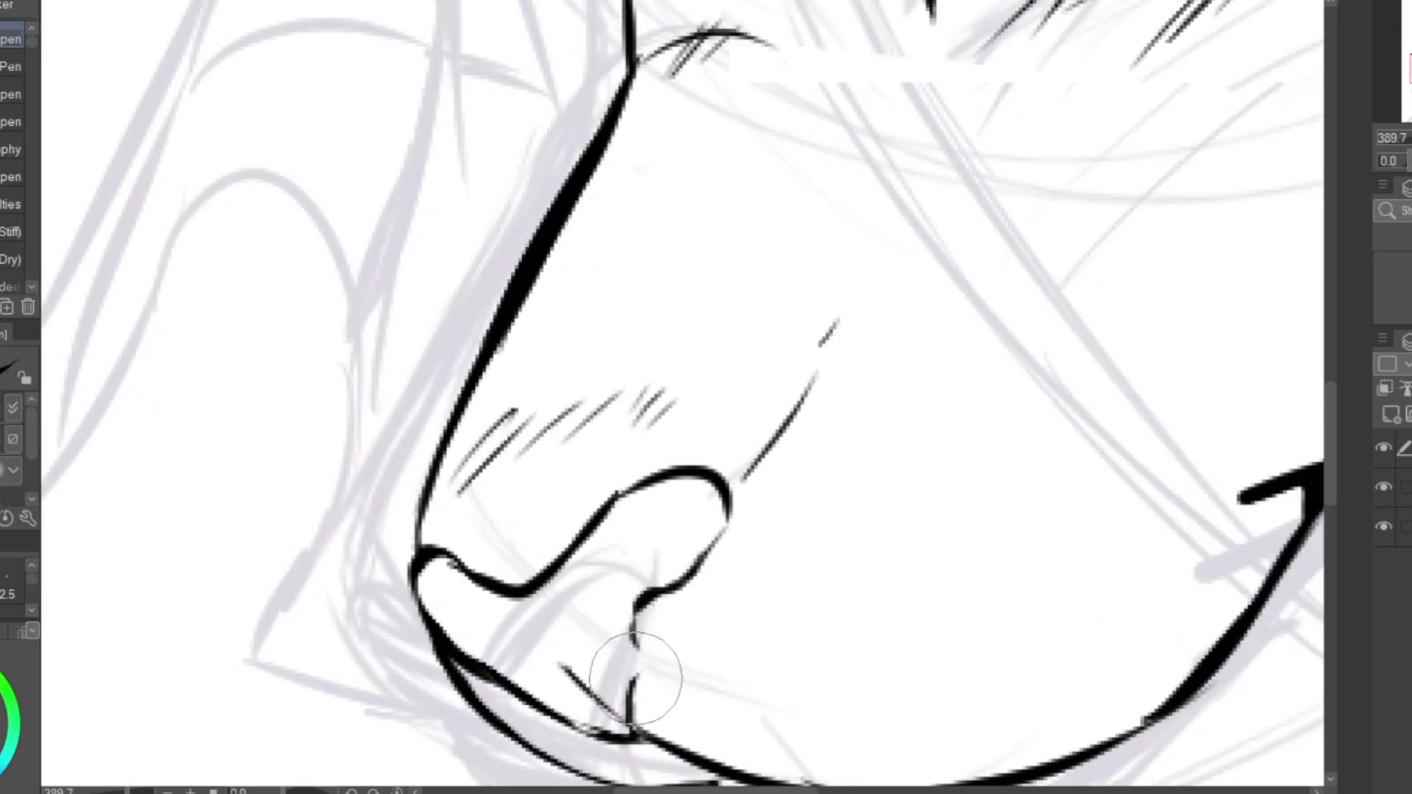
scroll(699, 445, down, 13)
scroll(840, 220, up, 3)
scroll(837, 265, down, 1)
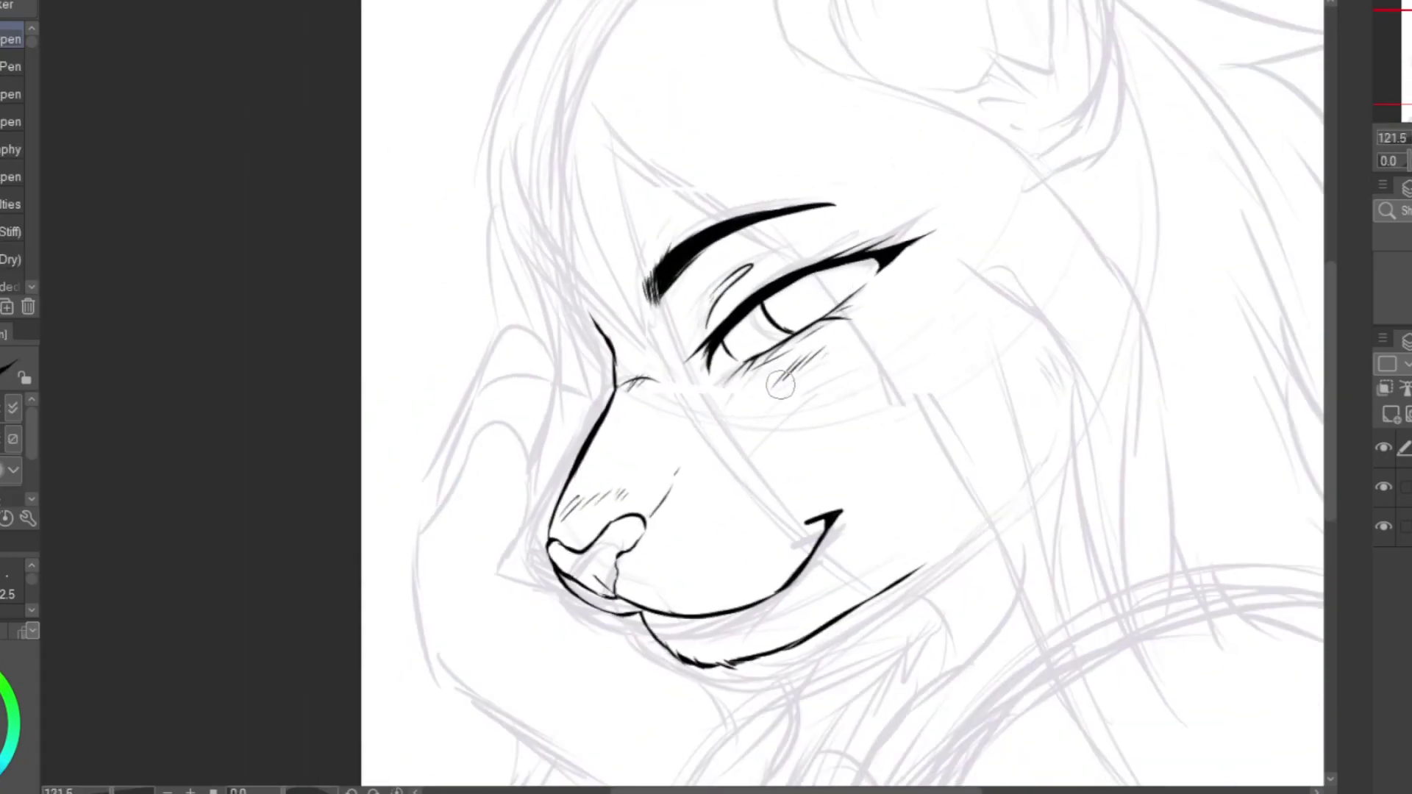
Ink the long pointed hair strands falling across the brow, eye and muzzle, plus the lock curving past the jaw.
mouse_move(553, 267)
mouse_down()
mouse_move(824, 559)
mouse_move(872, 589)
mouse_up()
mouse_move(813, 542)
mouse_down()
mouse_move(684, 343)
mouse_move(618, 163)
mouse_move(809, 259)
mouse_up()
drag(876, 360, 798, 253)
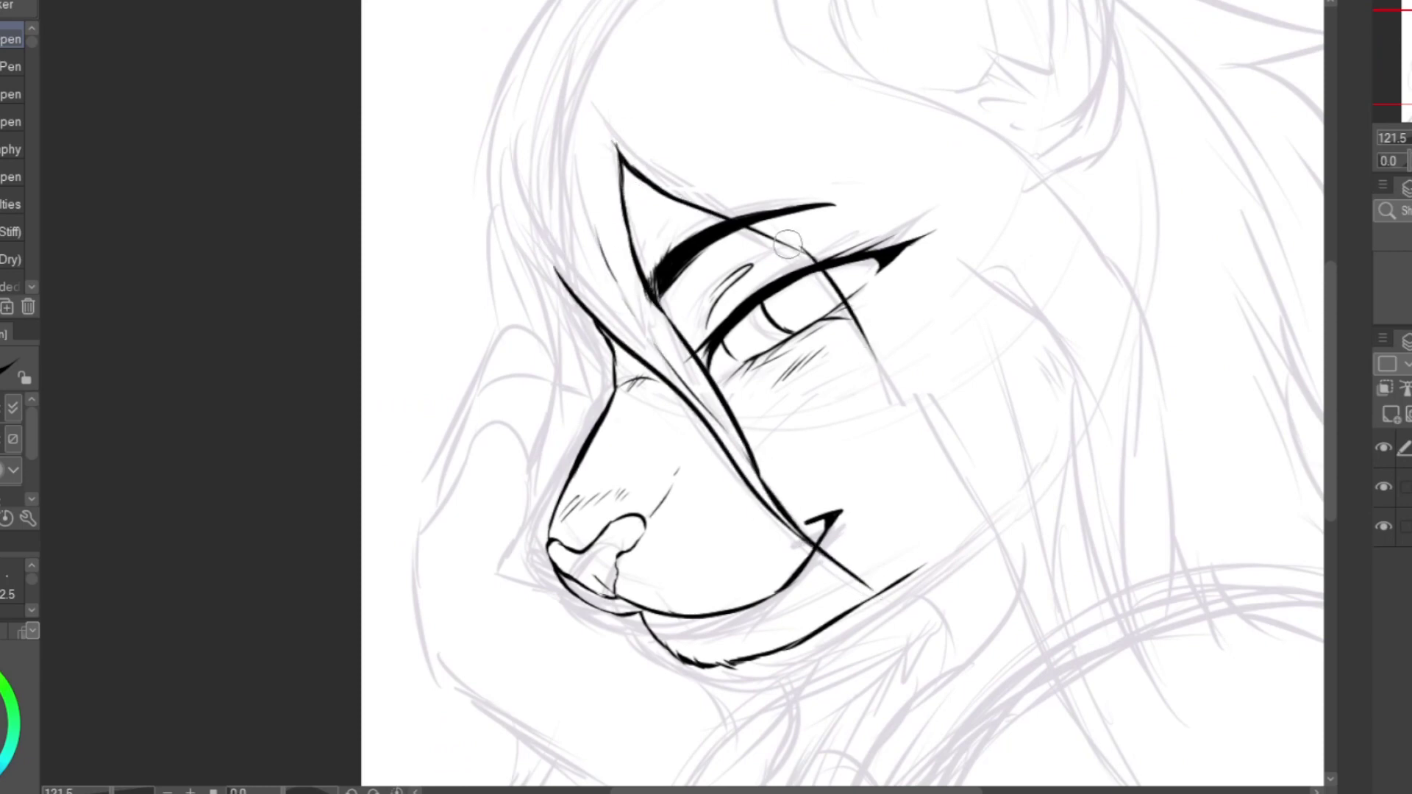
mouse_move(872, 358)
mouse_down()
mouse_move(986, 688)
mouse_move(949, 463)
mouse_move(896, 288)
mouse_up()
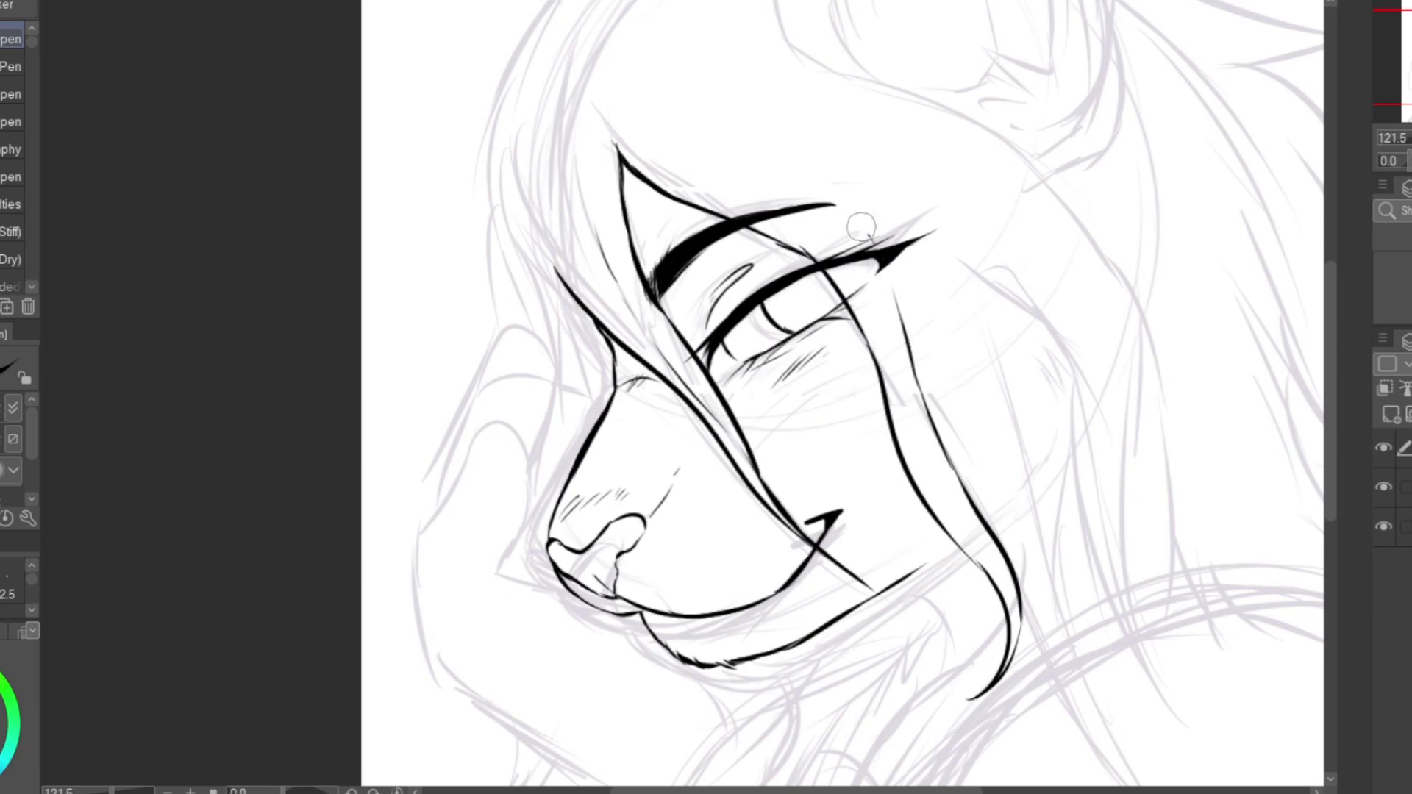
Ink the front hair outline down to the muzzle, then the lock behind the eye with the furry cheek contour.
drag(491, 134, 557, 419)
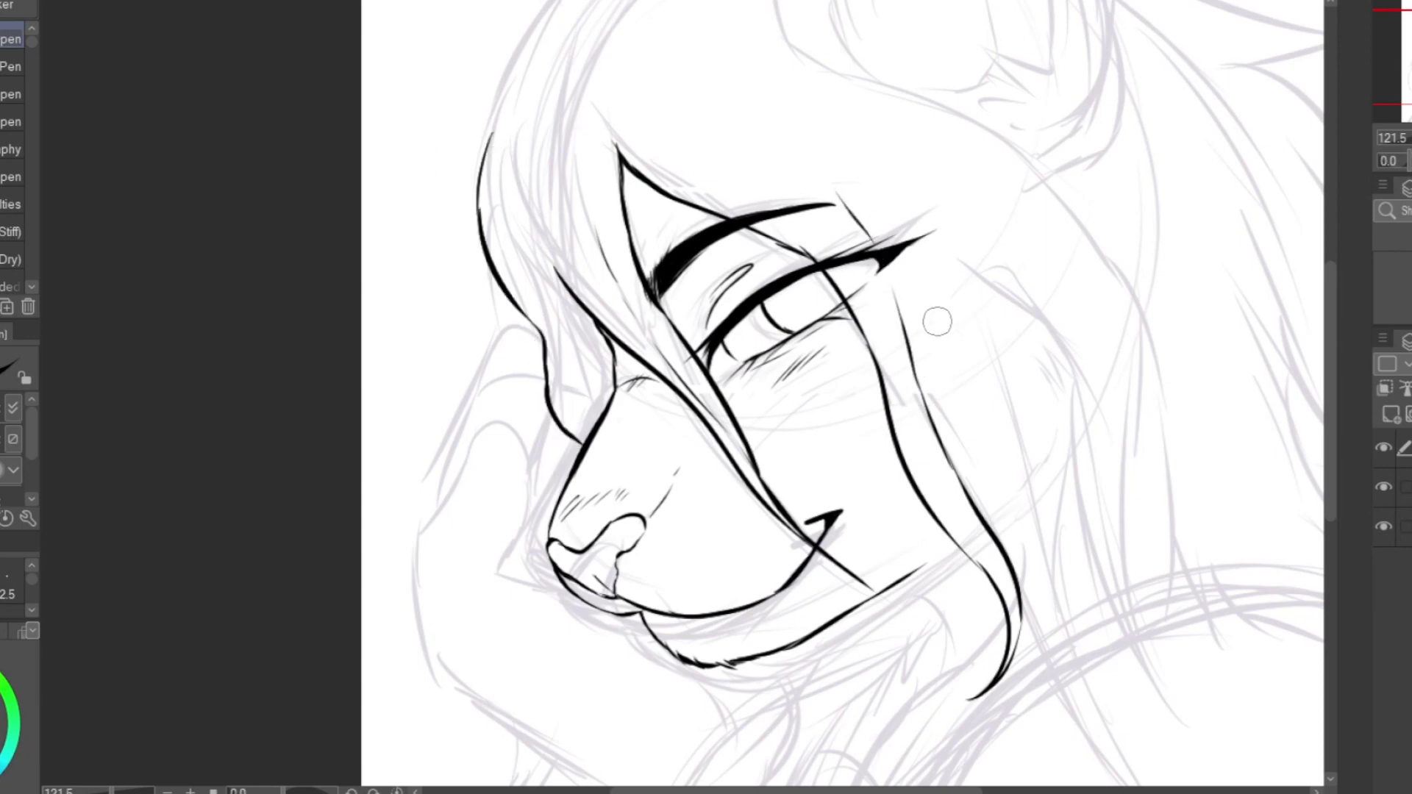
drag(899, 294, 1031, 552)
drag(1008, 463, 940, 261)
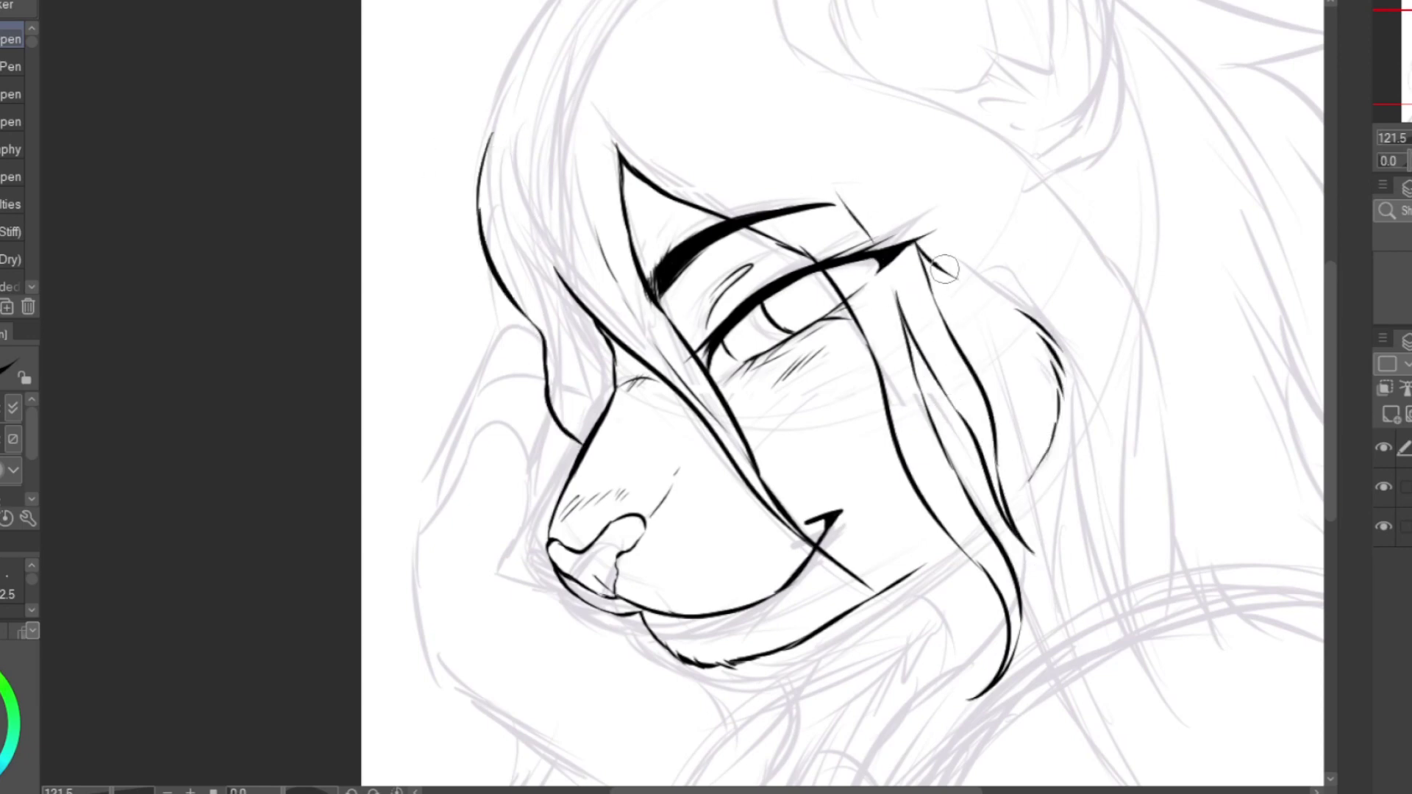
scroll(821, 328, down, 3)
scroll(821, 328, up, 2)
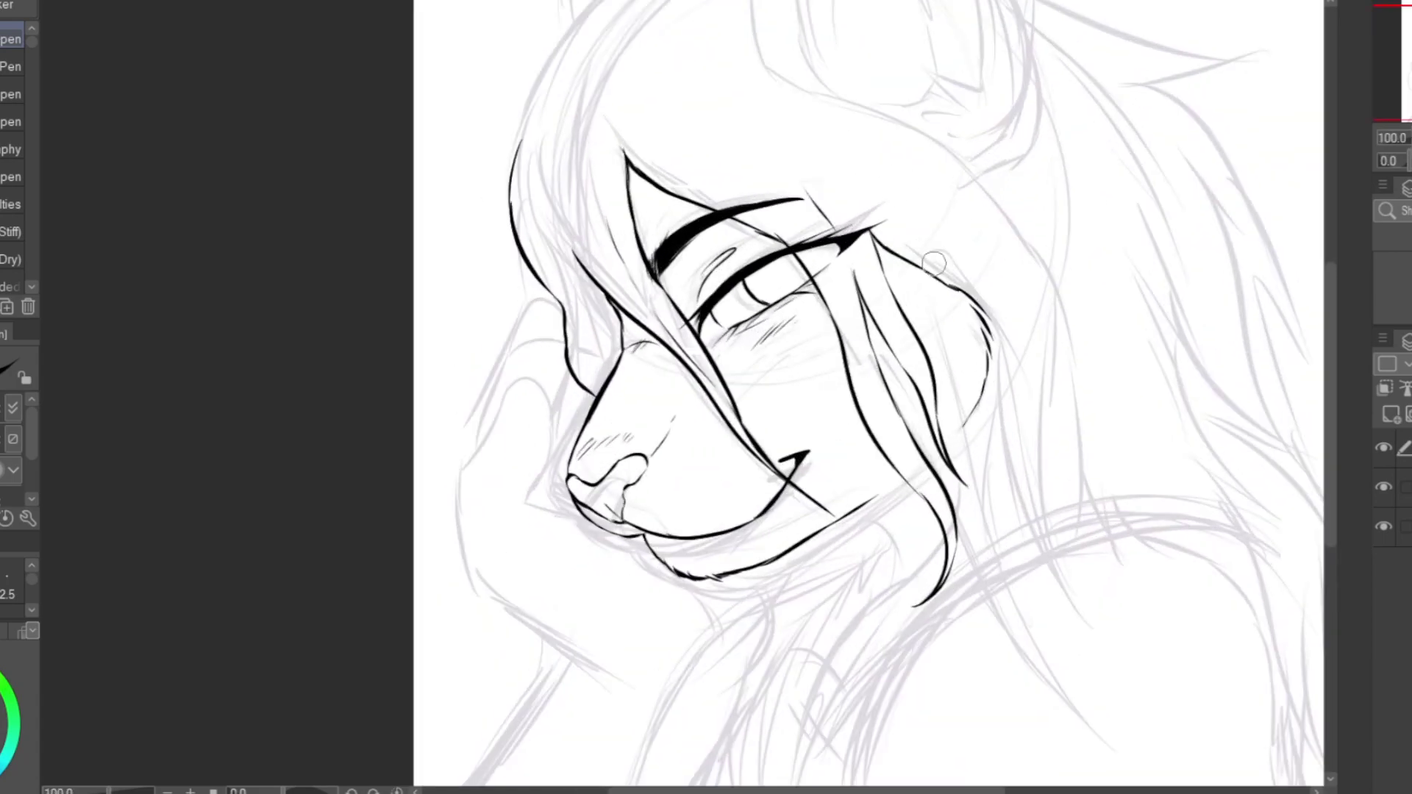
Ink the curled strands and short fur strokes below the jaw beside the long side lock.
scroll(824, 475, down, 1)
scroll(823, 475, up, 3)
drag(914, 358, 983, 441)
drag(903, 498, 953, 548)
drag(976, 546, 1052, 479)
drag(1050, 334, 1013, 471)
scroll(949, 368, down, 5)
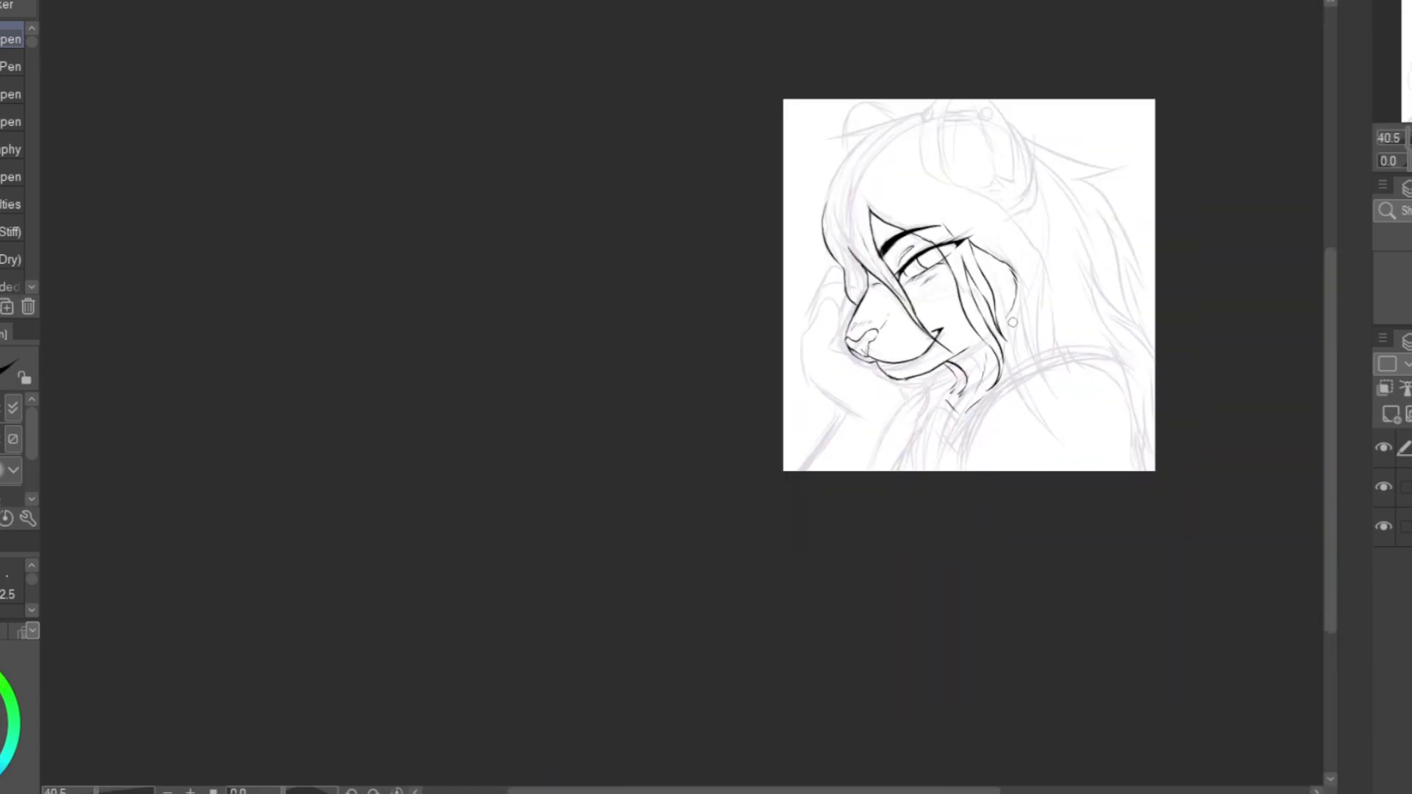
Ink the inner ear with jagged fur tufts and a barbell piercing across its upper part, undoing unwanted strokes.
scroll(1005, 228, up, 4)
scroll(1059, 279, down, 3)
scroll(997, 136, up, 6)
mouse_move(843, 472)
mouse_down()
mouse_move(793, 360)
mouse_move(807, 211)
mouse_up()
mouse_move(890, 455)
mouse_down()
mouse_move(868, 368)
mouse_move(881, 279)
mouse_up()
mouse_move(807, 217)
mouse_down()
mouse_move(920, 78)
mouse_move(1040, 410)
mouse_move(1002, 467)
mouse_move(998, 517)
mouse_up()
mouse_move(750, 141)
mouse_down()
mouse_move(712, 158)
mouse_move(749, 143)
mouse_move(781, 182)
mouse_up()
drag(857, 152, 956, 149)
key(ctrl+z)
mouse_move(817, 184)
mouse_down()
mouse_move(970, 175)
mouse_move(1002, 149)
mouse_move(993, 163)
mouse_move(1045, 181)
mouse_up()
key(ctrl+z)
Ink the small pointed tear-duct line at the inner corner of the eye.
scroll(1015, 192, down, 5)
scroll(933, 416, up, 6)
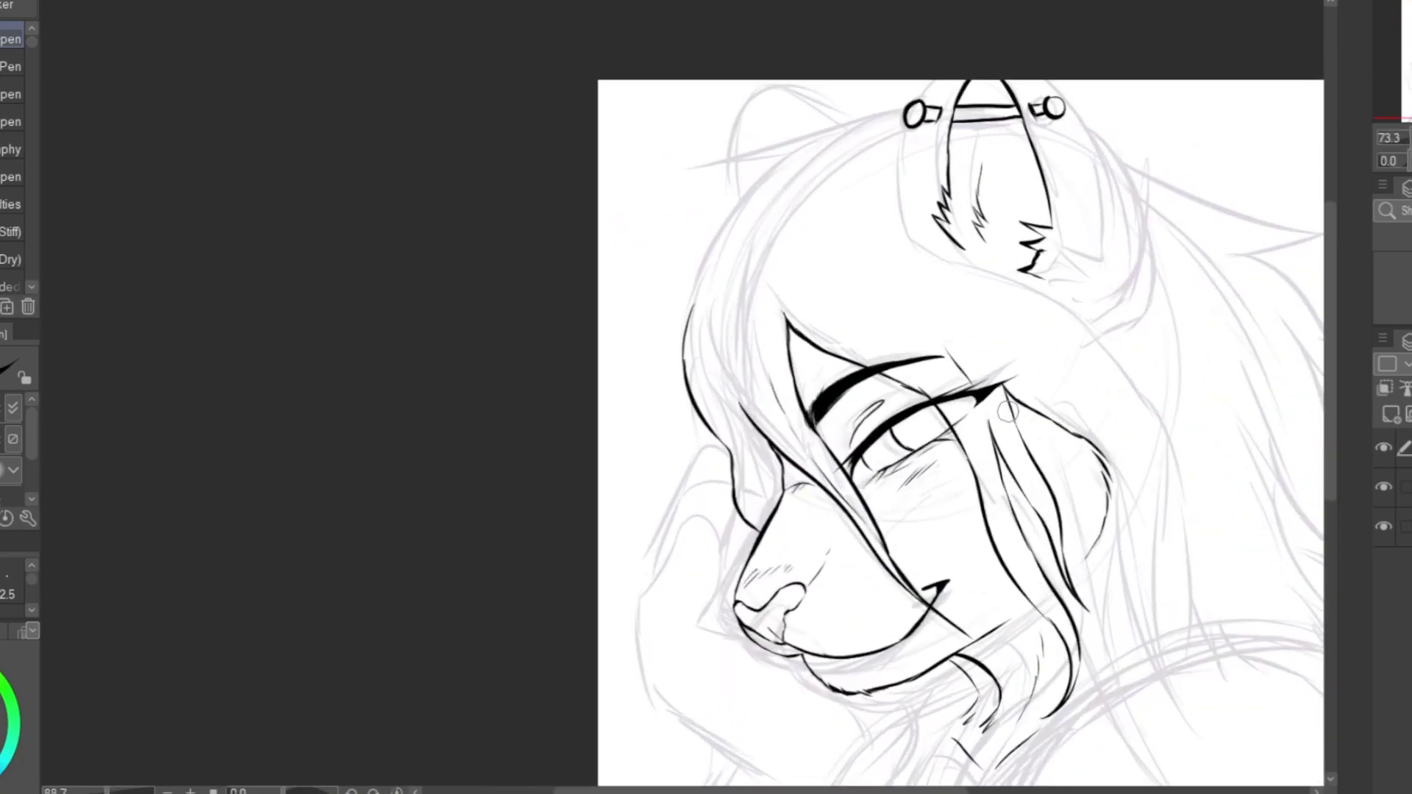
scroll(912, 440, down, 2)
drag(717, 450, 758, 504)
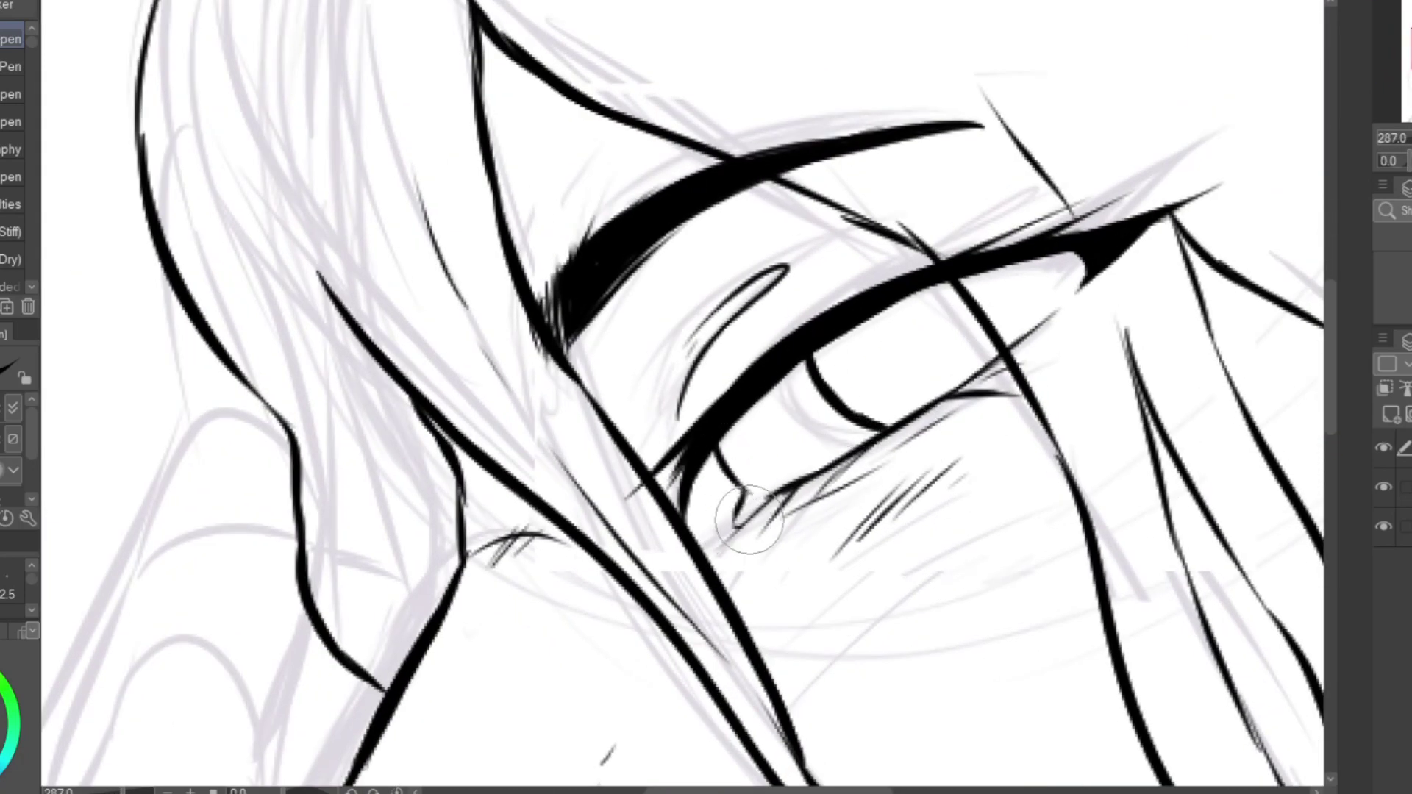
scroll(829, 465, down, 6)
scroll(590, 454, up, 4)
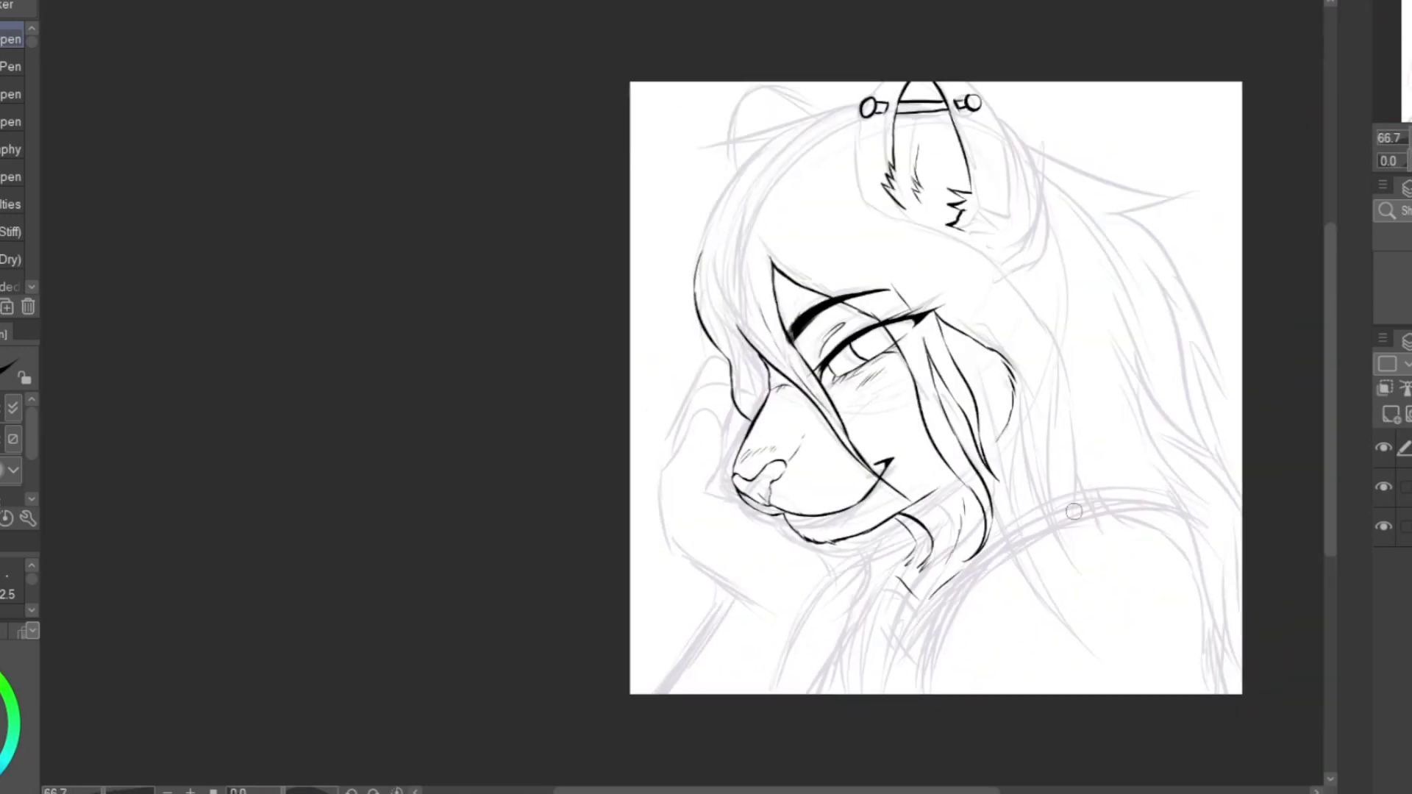
Erase the lower part of the front hair outline and redraw it as a tapered lock ending on the muzzle.
scroll(591, 453, up, 1)
key(e)
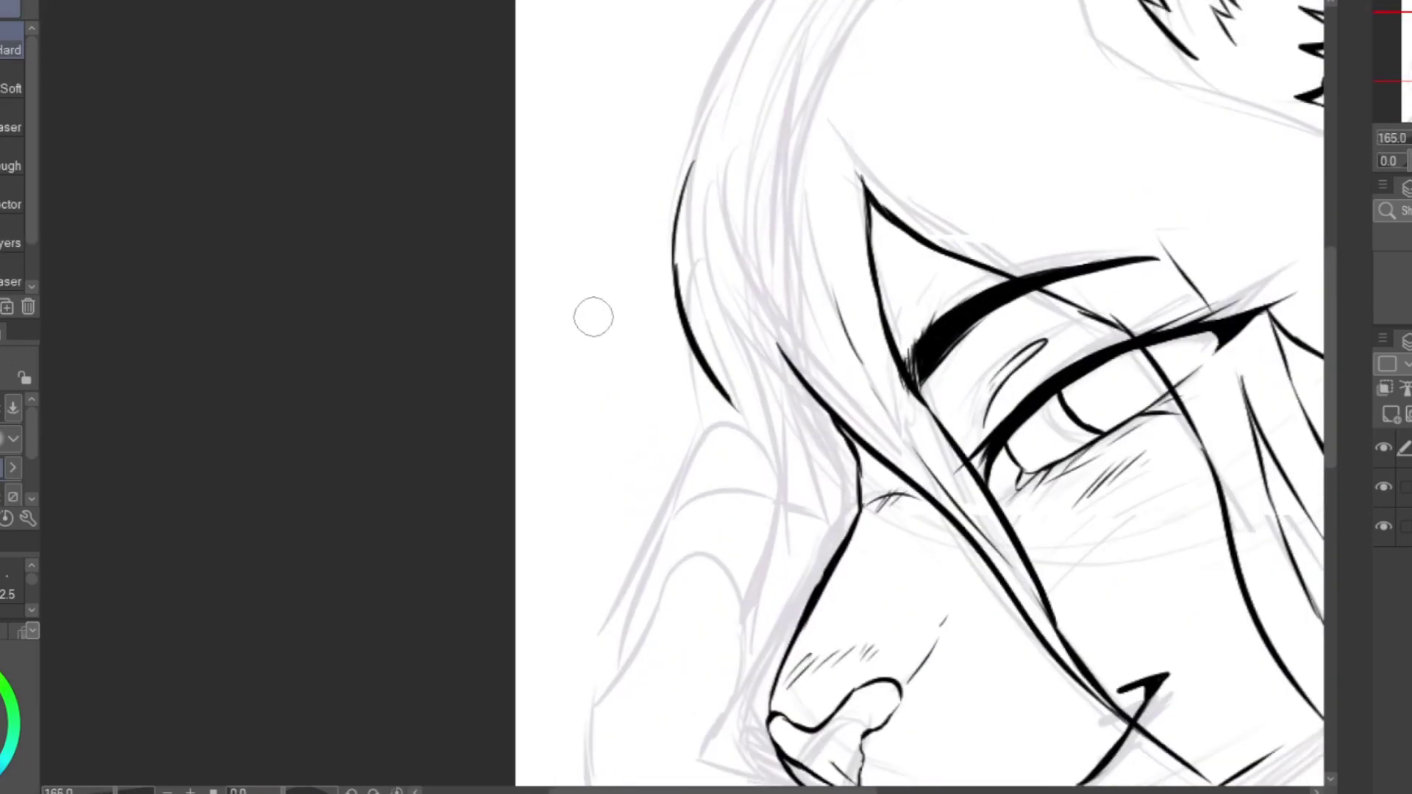
key(p)
drag(734, 395, 809, 586)
scroll(863, 221, down, 6)
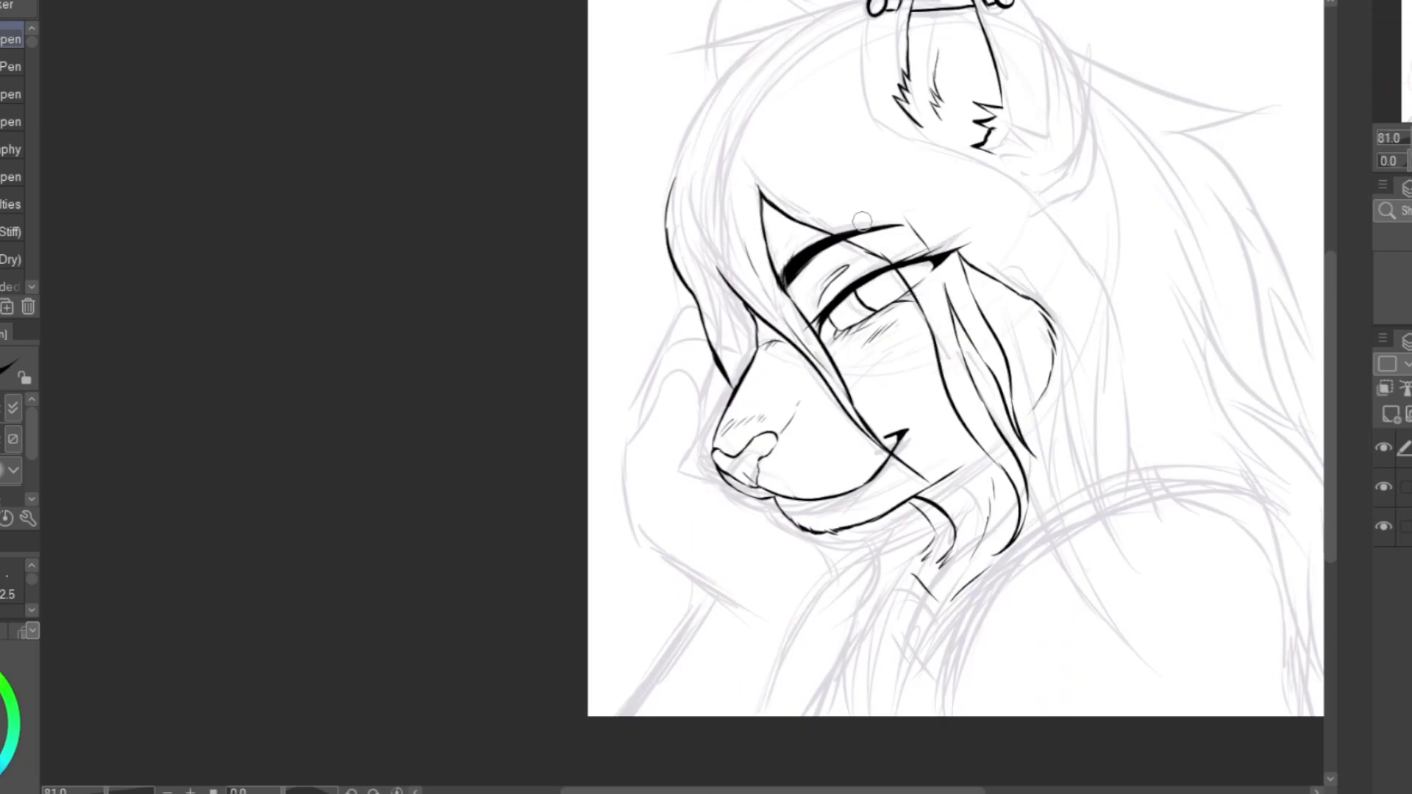
Extend the hair parting upward and ink pointed flyaway tufts at the front of the forehead hair.
scroll(863, 220, up, 2)
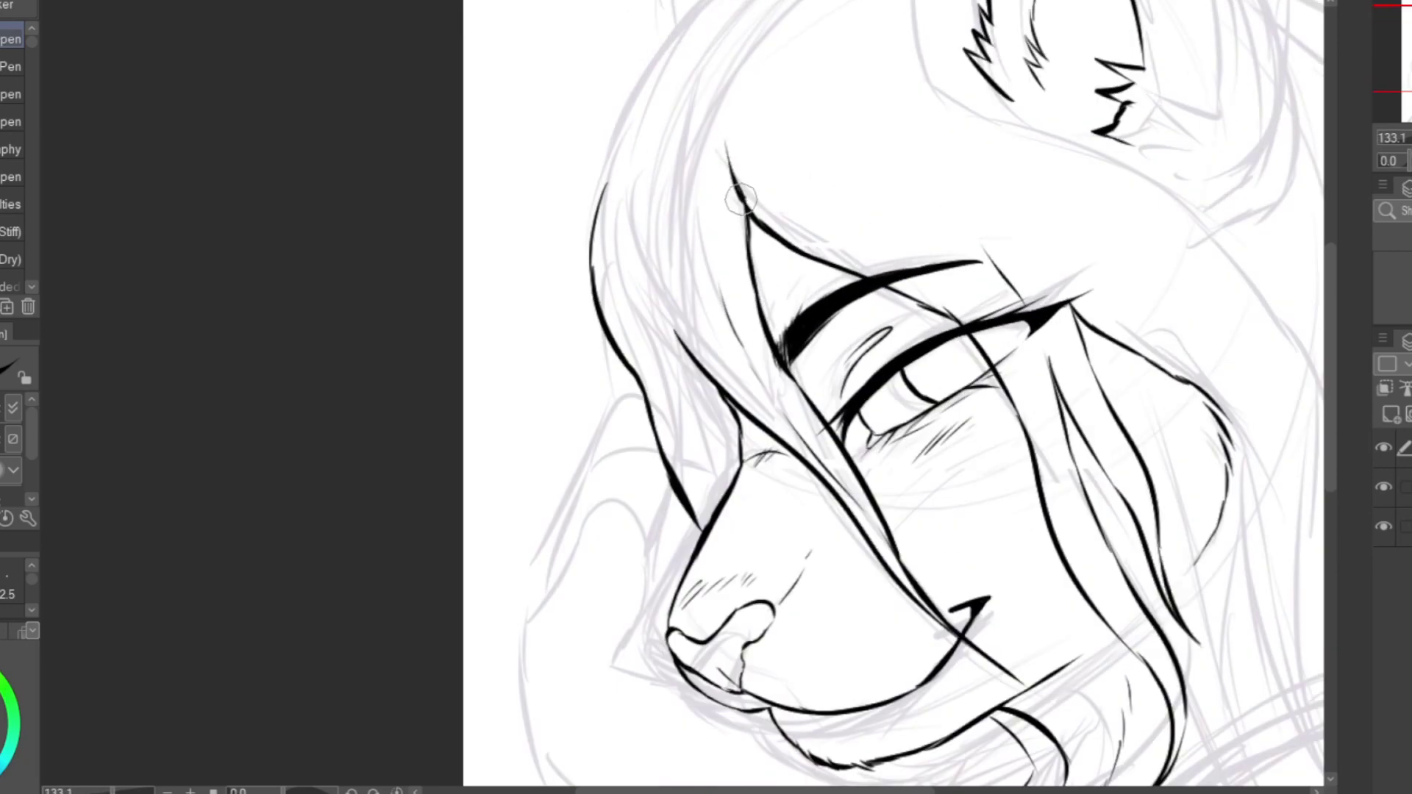
drag(623, 115, 615, 169)
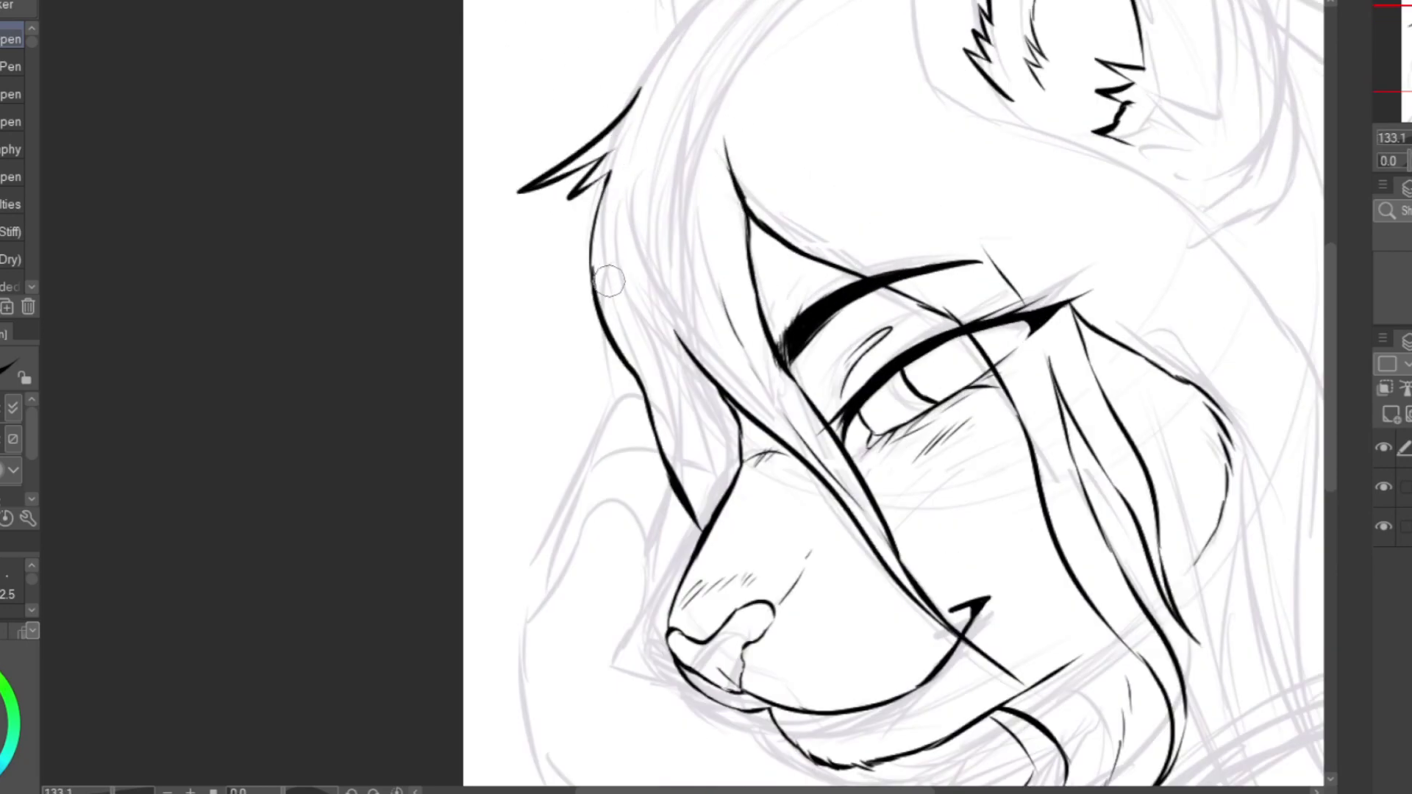
scroll(610, 272, down, 2)
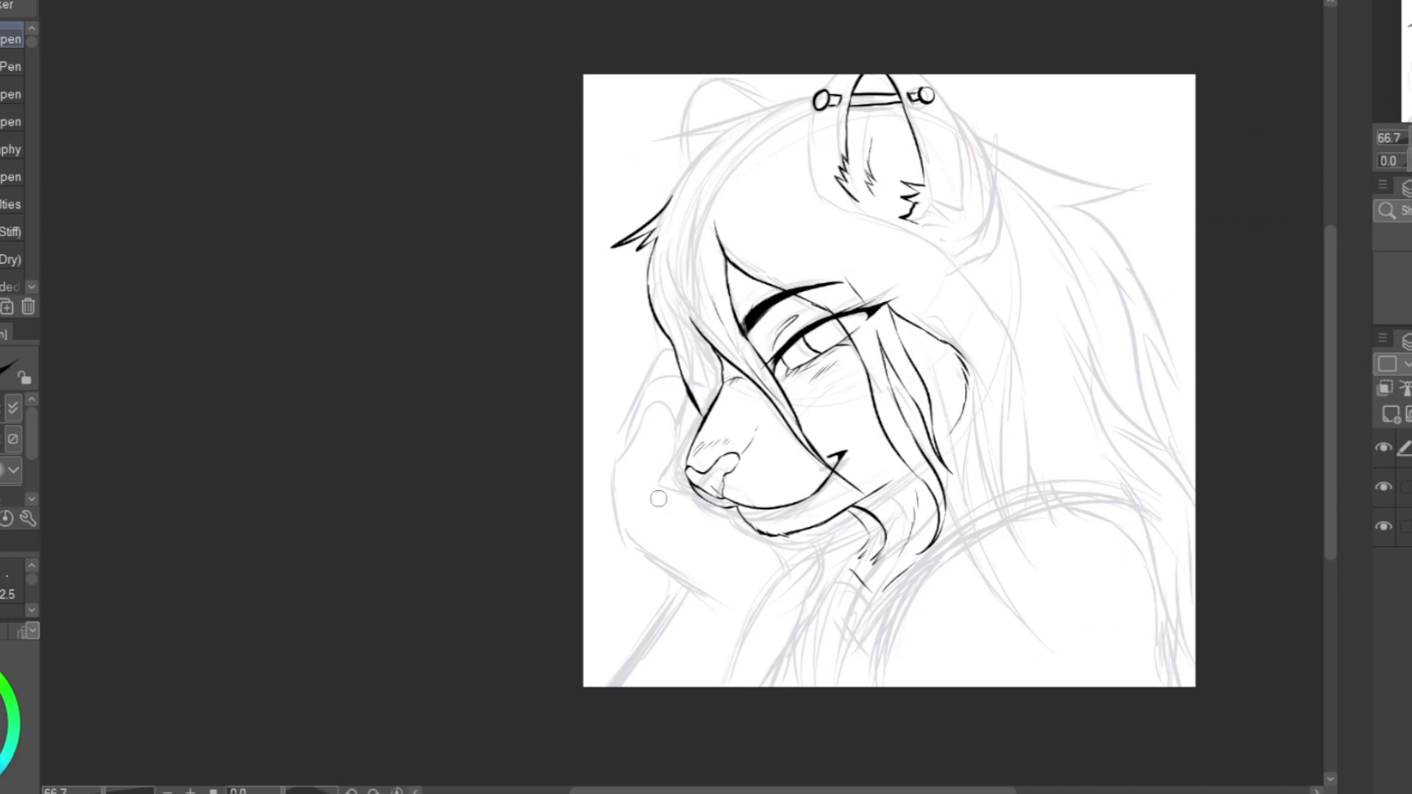
Ink the outer ear contour with jagged fur notches on both sides and extra tufts inside the ear.
scroll(859, 125, up, 3)
mouse_move(744, 122)
mouse_down()
mouse_move(723, 254)
mouse_move(841, 377)
mouse_up()
drag(765, 72, 798, 32)
drag(885, 169, 878, 137)
mouse_move(1001, 30)
mouse_down()
mouse_move(1119, 210)
mouse_move(1151, 302)
mouse_move(1074, 445)
mouse_up()
drag(887, 383, 861, 331)
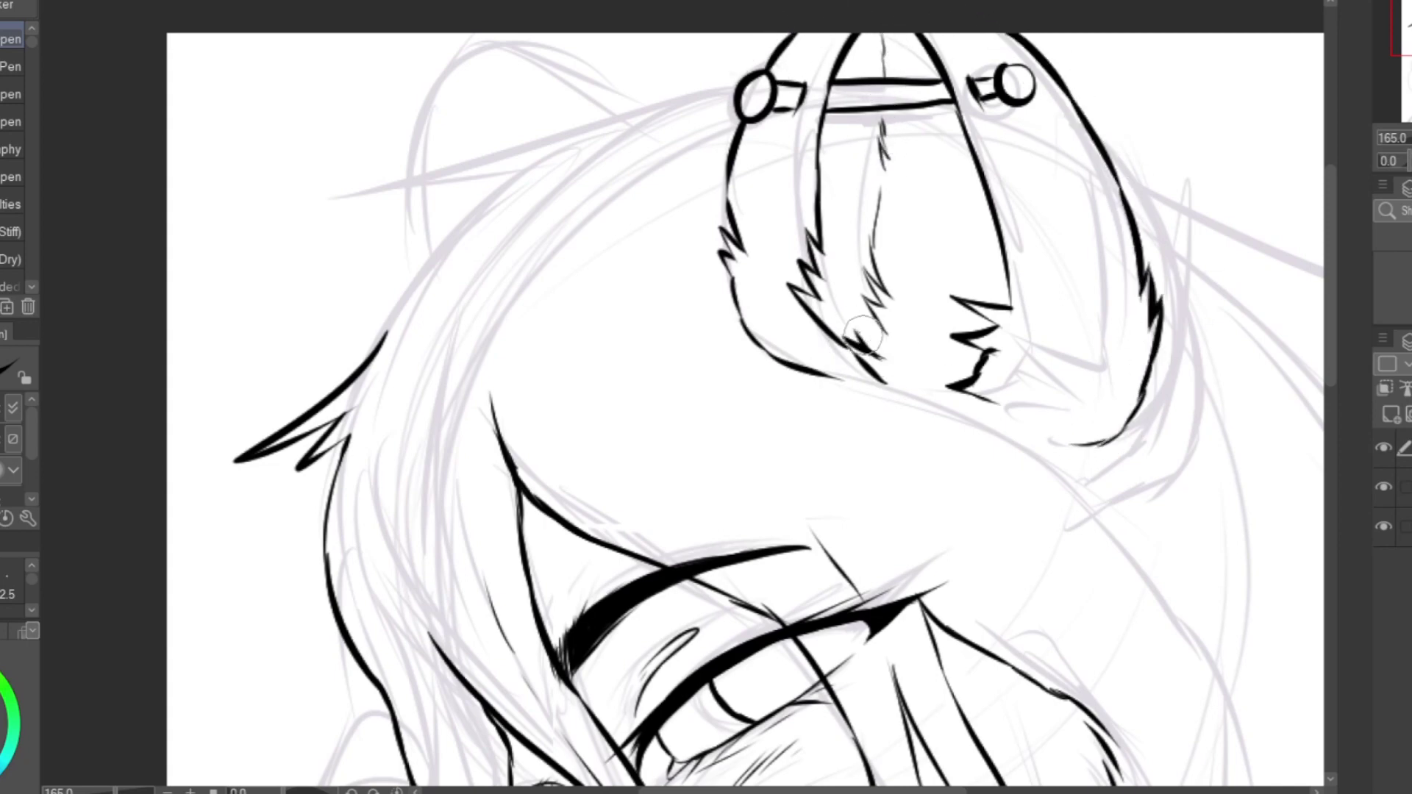
Ink the spiky crown hair from the forehead to the ear and the long locks falling over the shoulder.
drag(387, 323, 515, 180)
drag(398, 215, 721, 67)
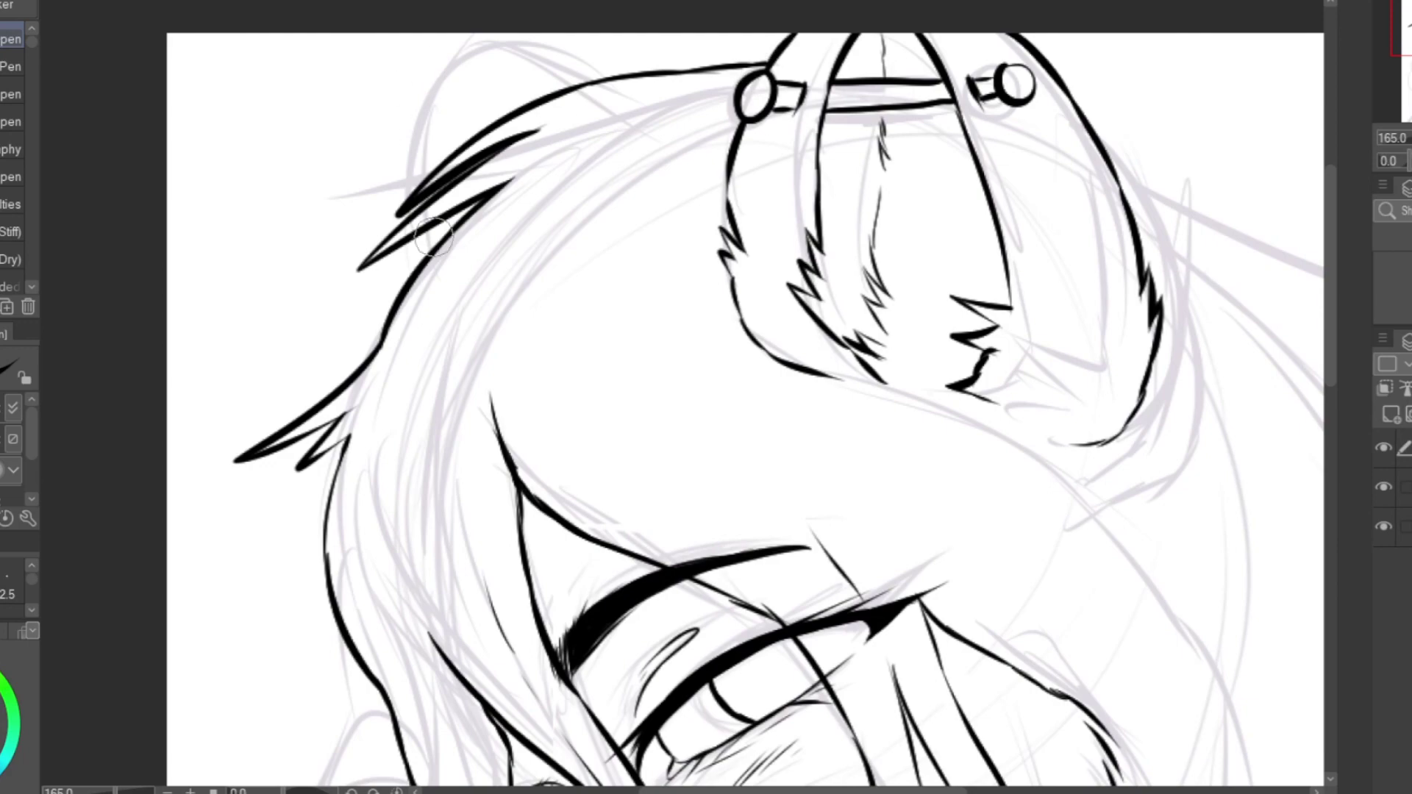
drag(418, 180, 607, 76)
scroll(824, 352, down, 1)
key(ctrl+z)
drag(426, 350, 403, 287)
scroll(826, 584, down, 4)
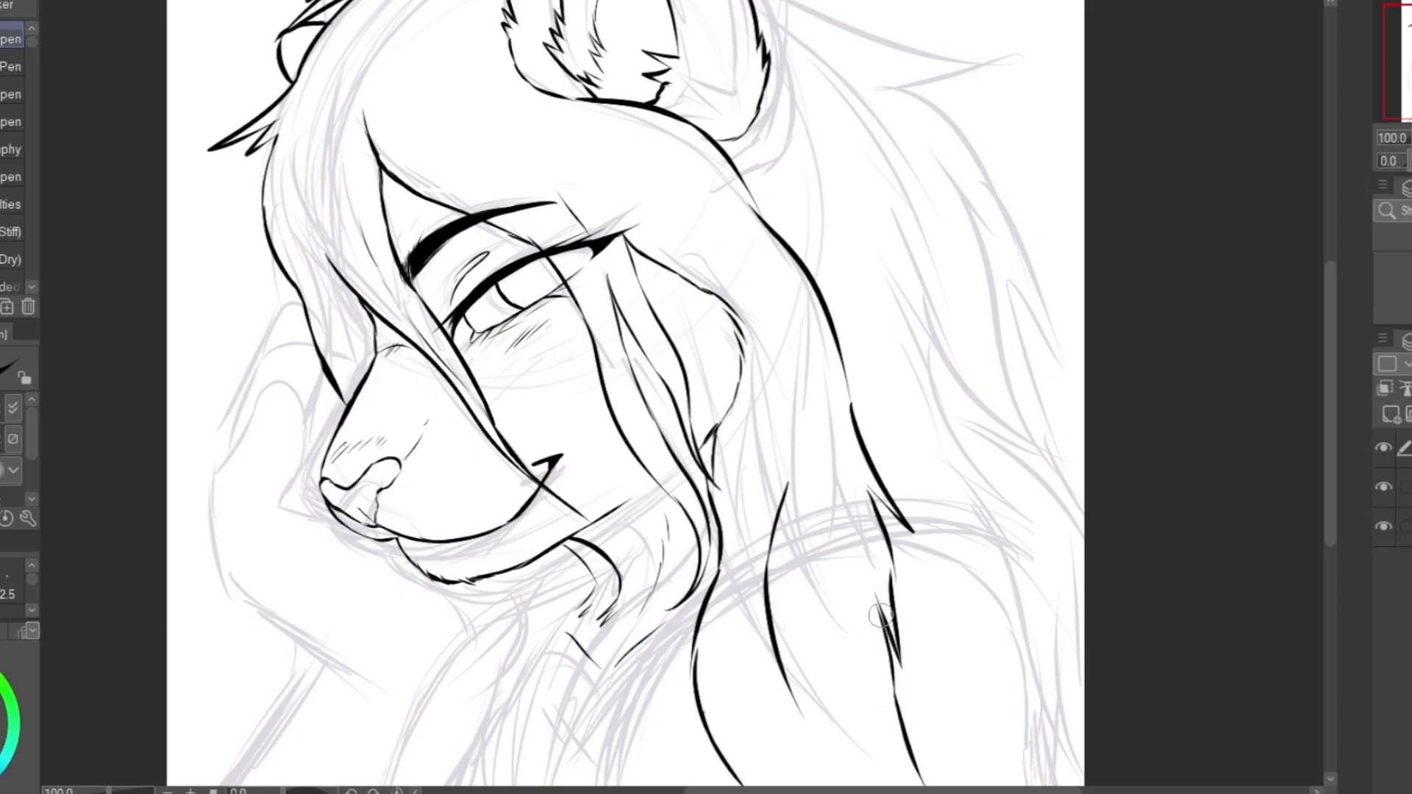
Ink the supporting hand's outline beside the muzzle, including the front finger, palm edge, wrist and second finger behind.
scroll(865, 347, down, 2)
scroll(545, 461, up, 4)
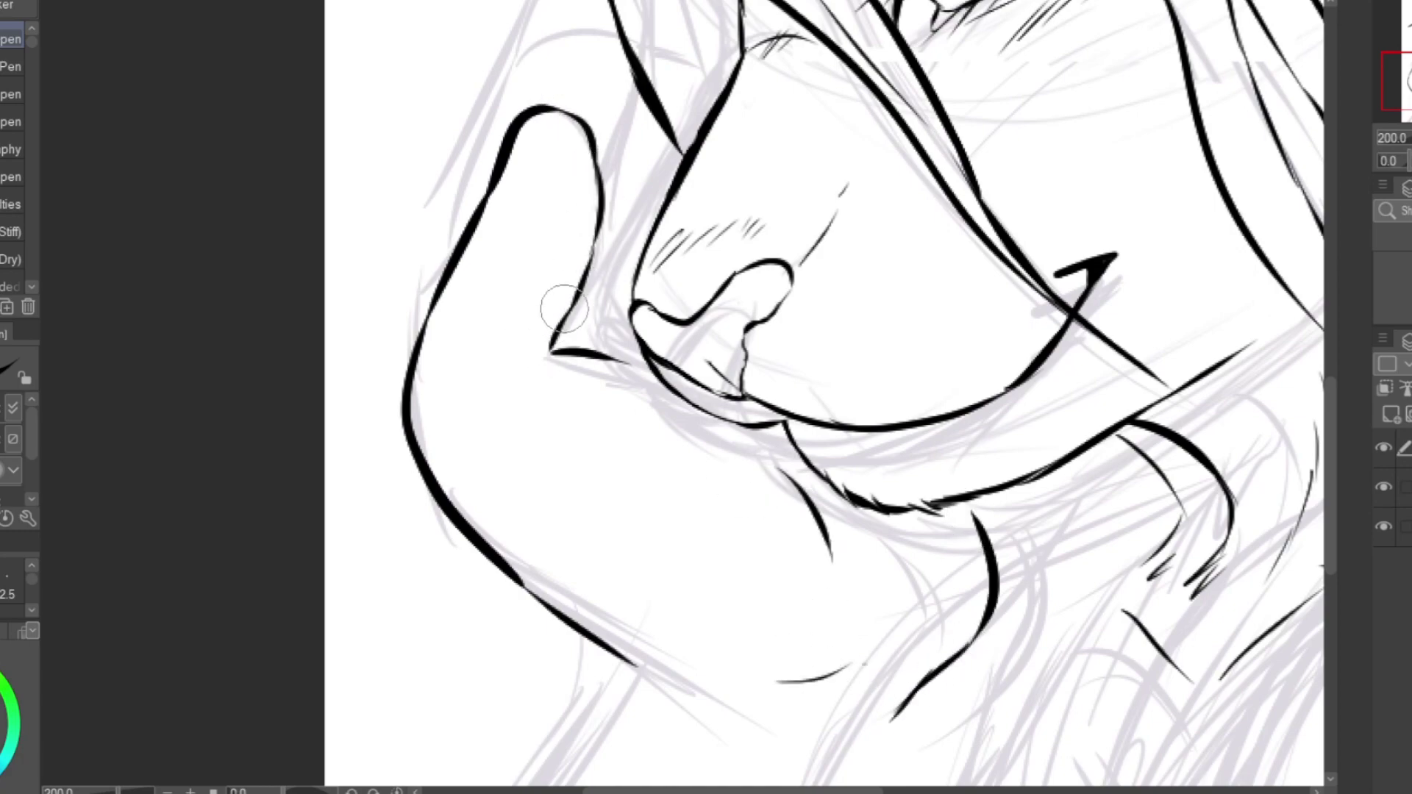
scroll(552, 320, down, 3)
scroll(562, 268, up, 2)
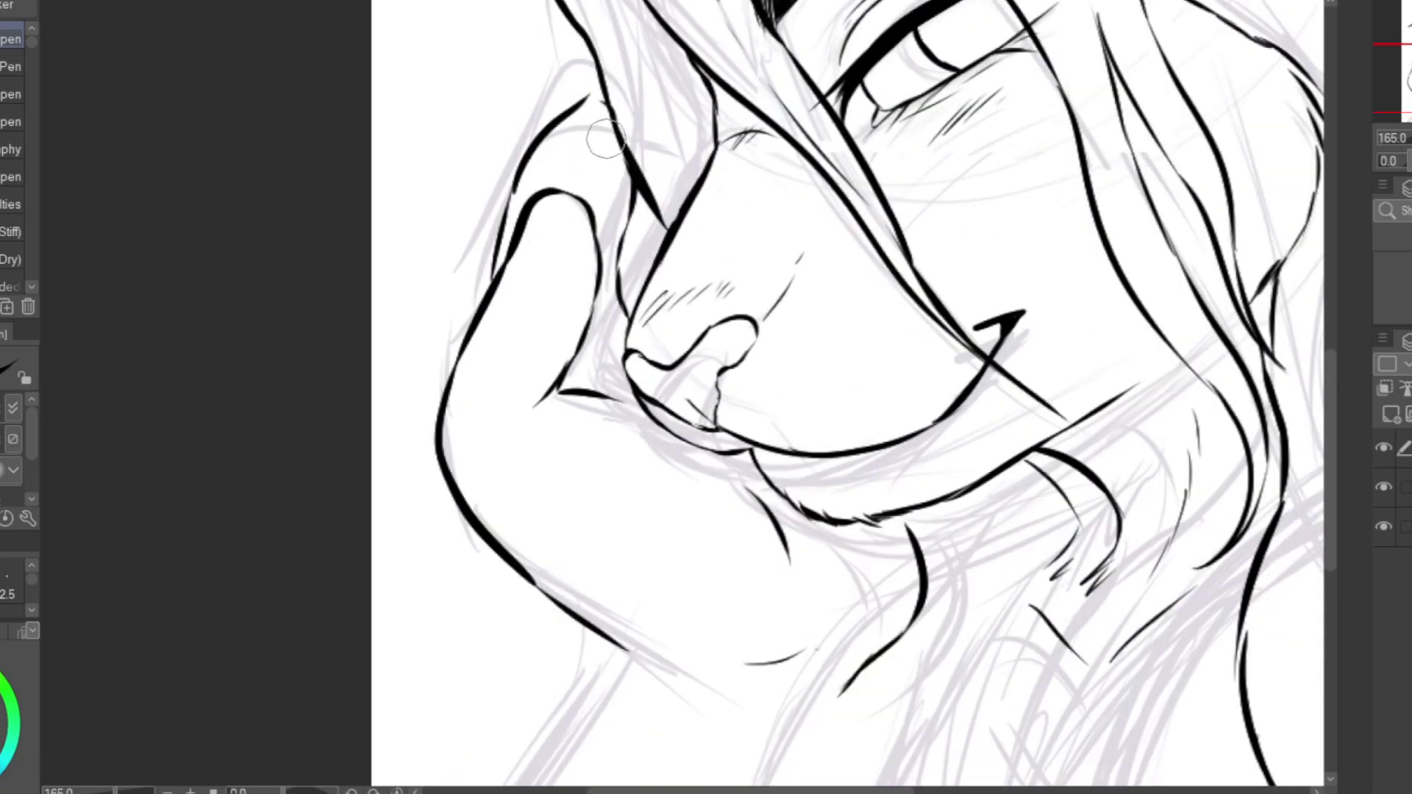
scroll(524, 305, down, 3)
scroll(490, 580, up, 4)
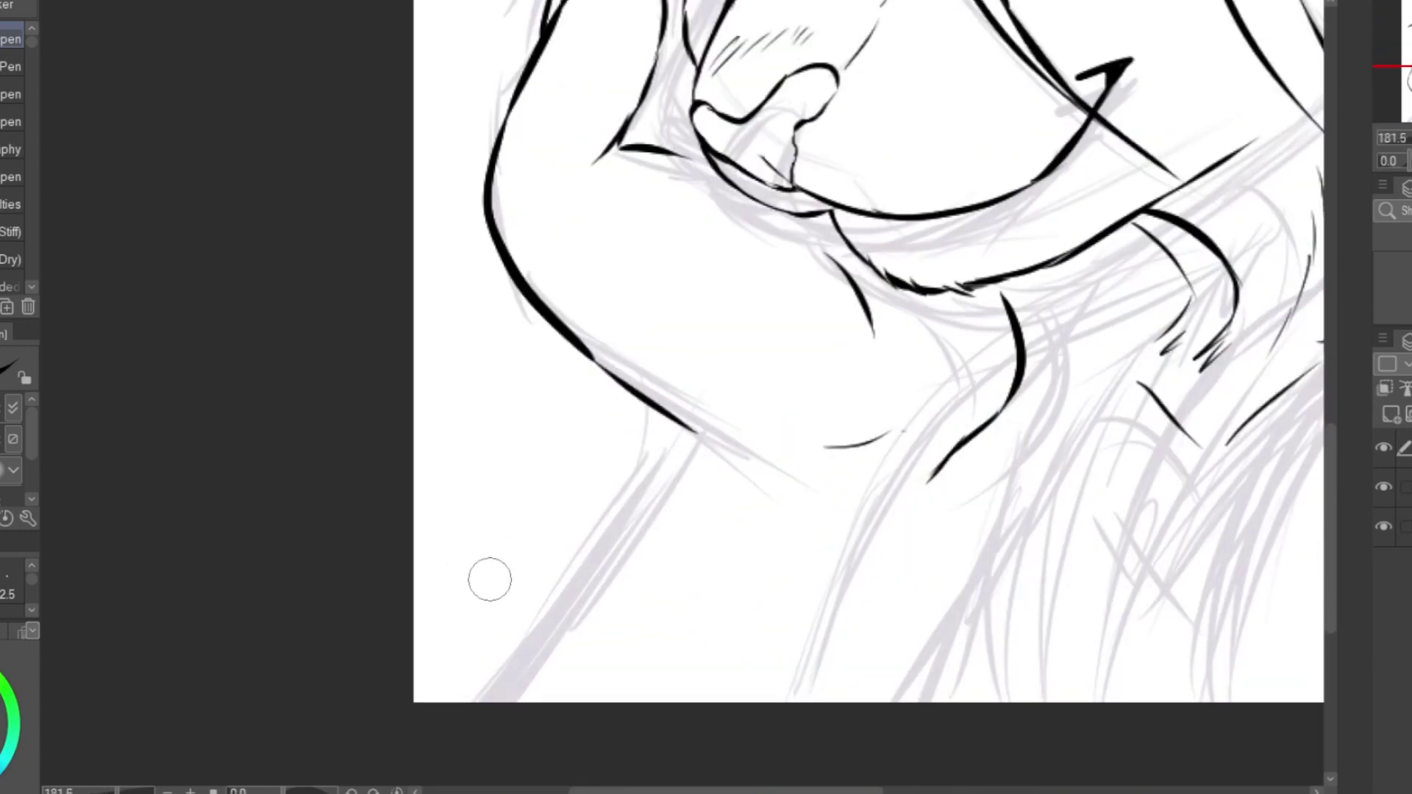
Ink the forearm down to the canvas edge, with the neck fur below the chin and the shoulder curve.
scroll(907, 618, down, 4)
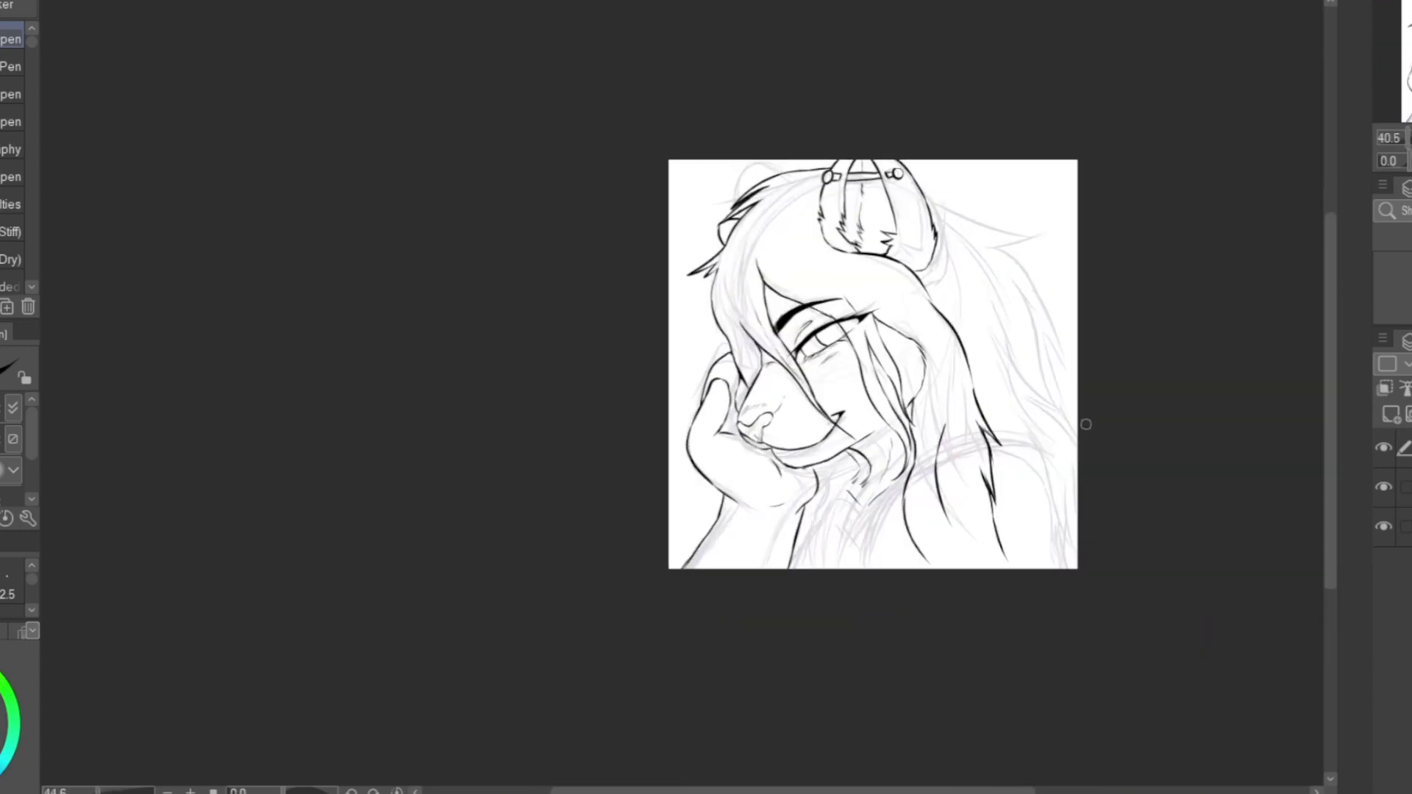
scroll(618, 637, up, 4)
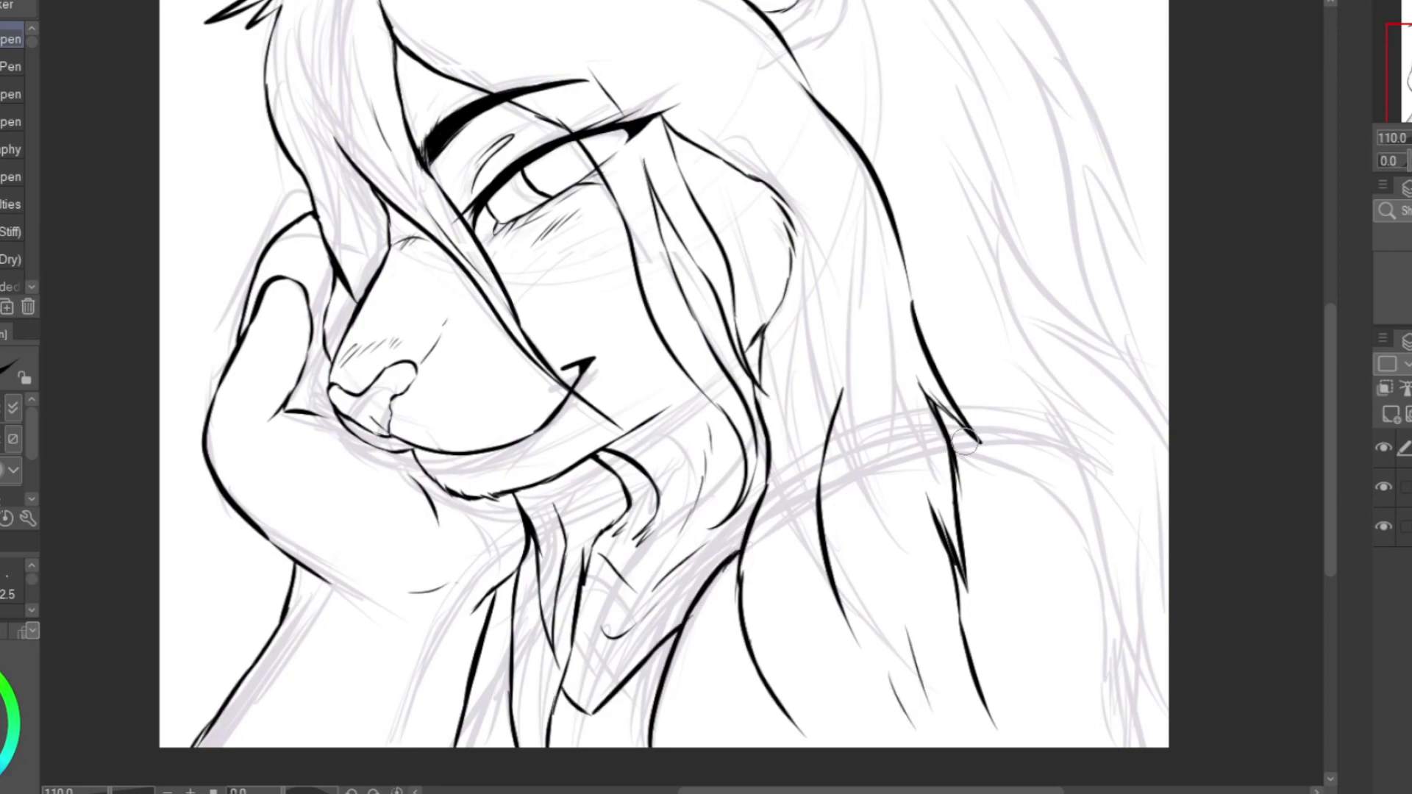
scroll(1013, 555, down, 2)
drag(1014, 555, 1047, 706)
Add short fur marks on the cheek and ink the spiky back hair outline with loose inner strands.
scroll(914, 388, up, 4)
drag(595, 472, 622, 450)
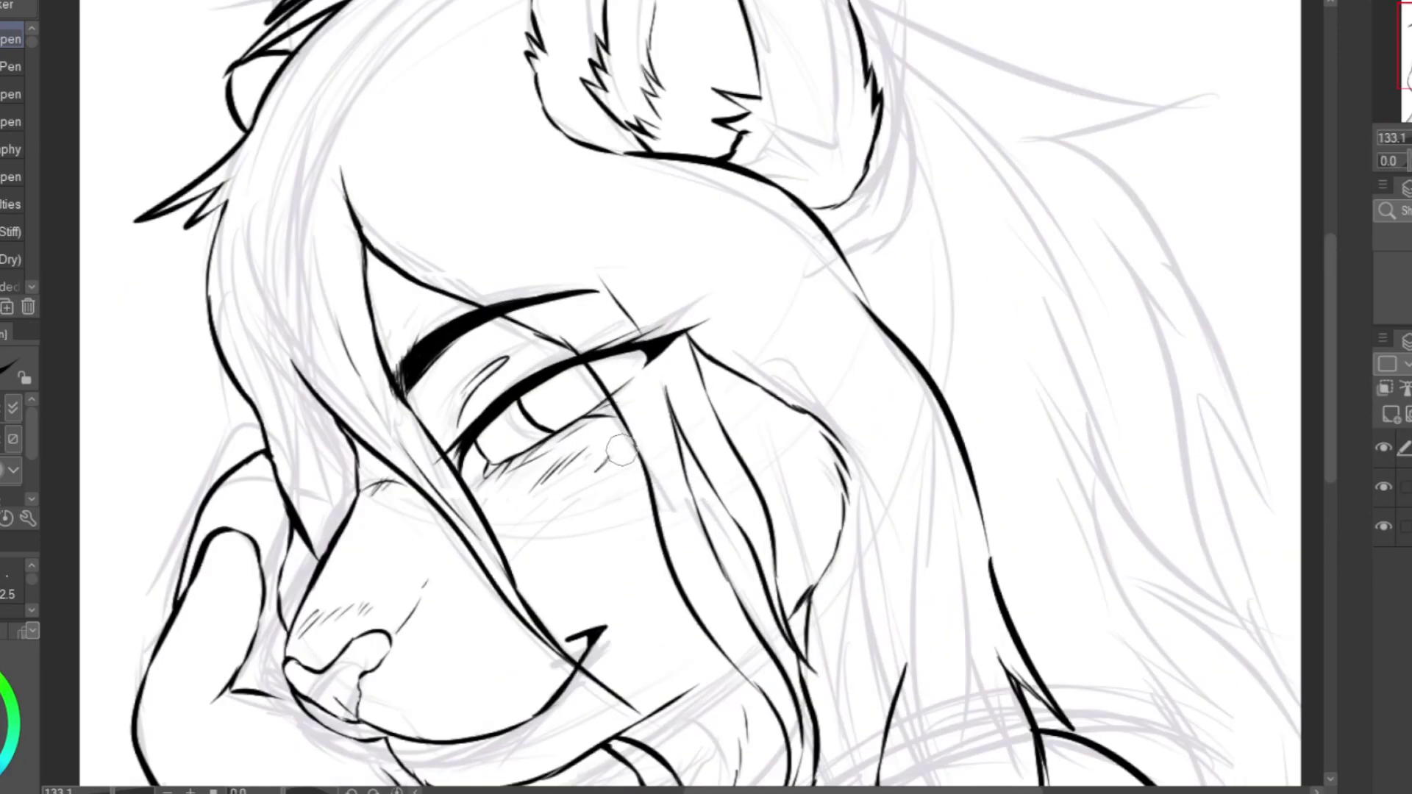
scroll(950, 285, down, 3)
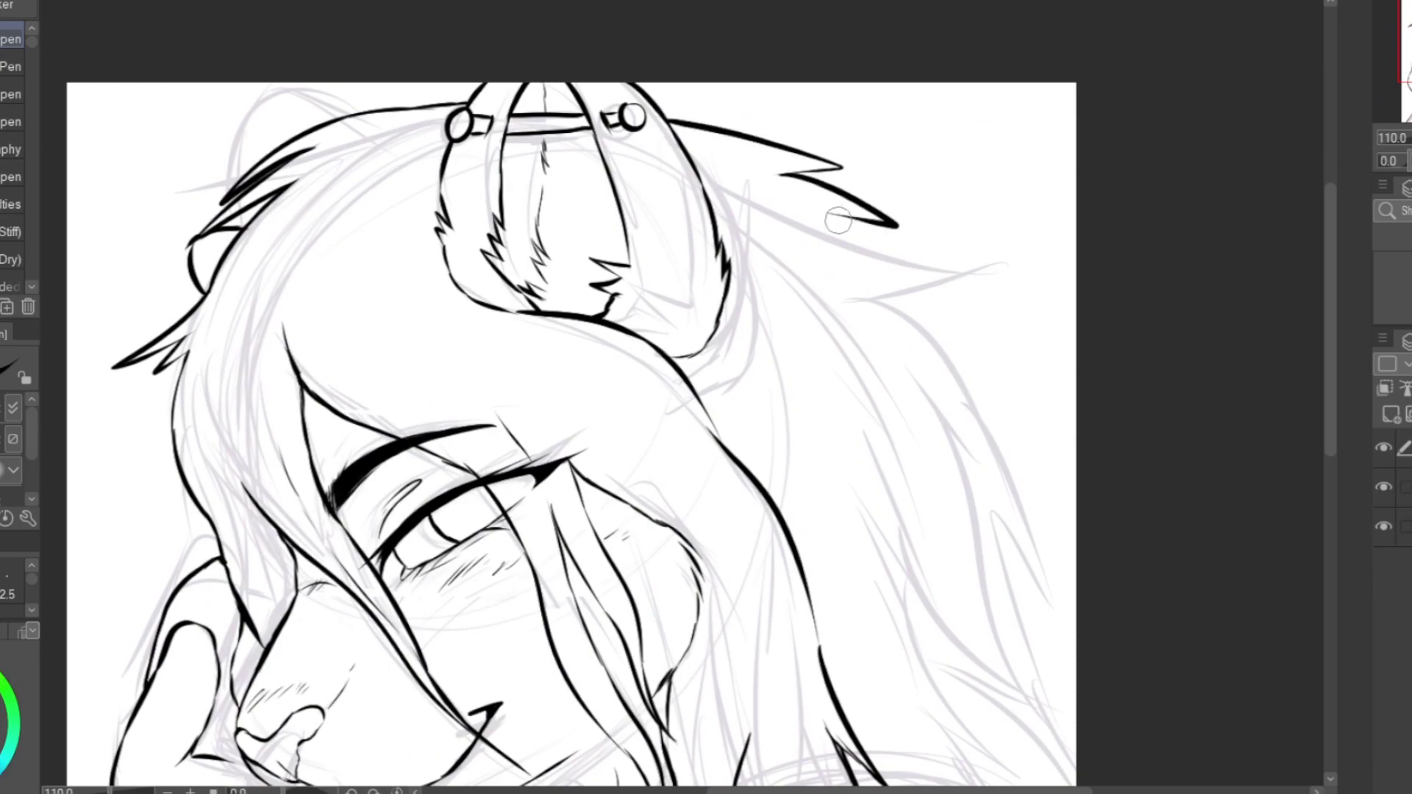
scroll(956, 648, up, 1)
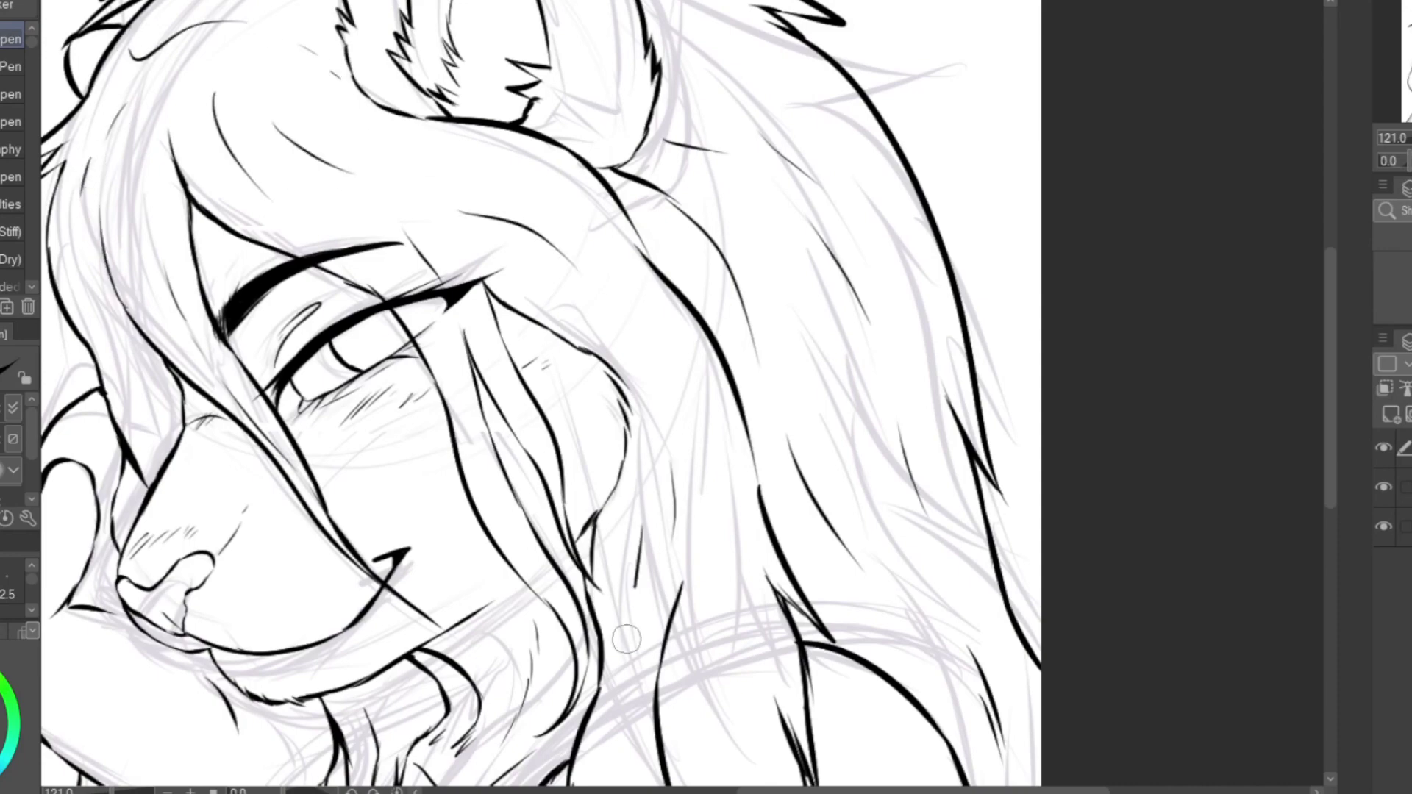
Complete the shoulder contour down to the canvas edge and ink the pointed hair ends over the upper arm.
scroll(922, 631, down, 6)
scroll(956, 758, up, 4)
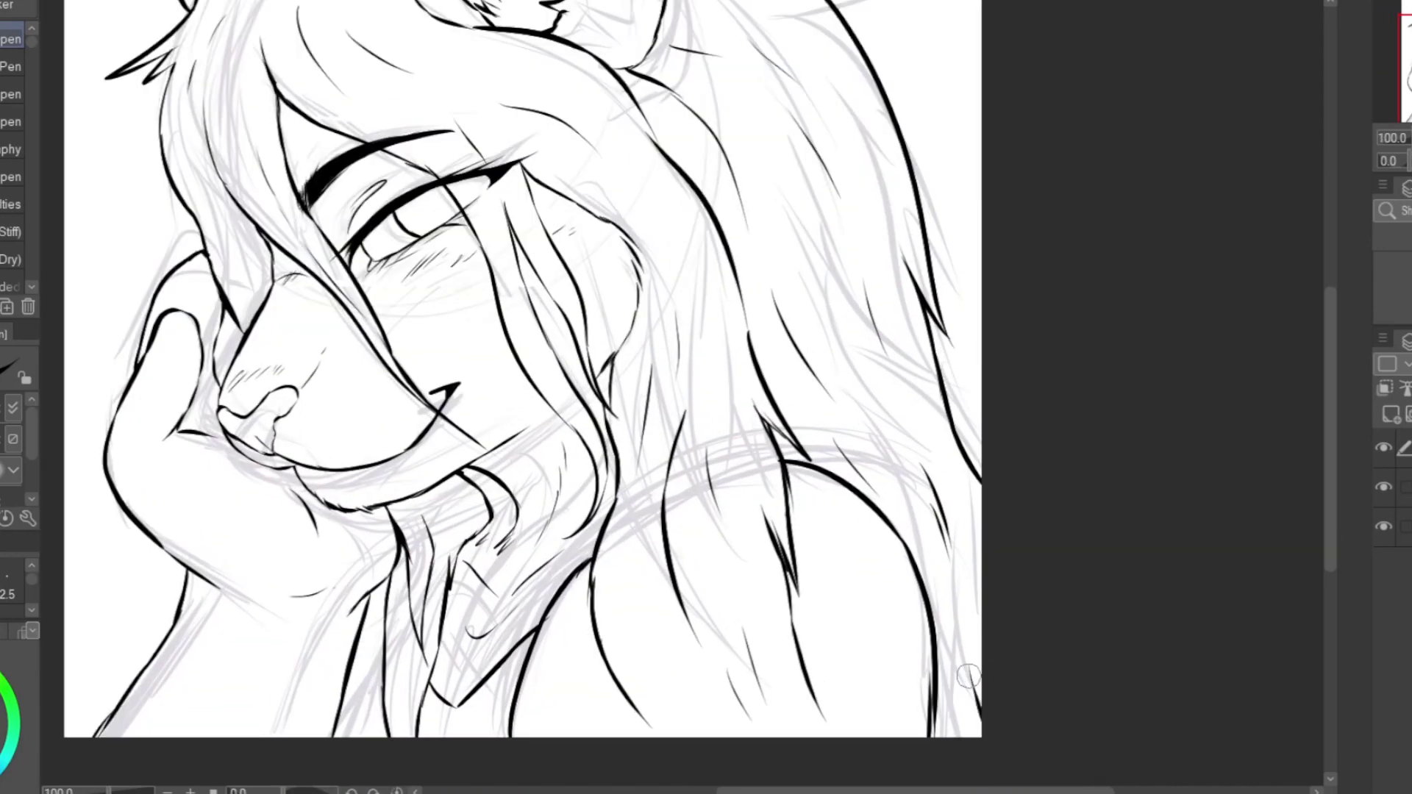
scroll(256, 753, up, 5)
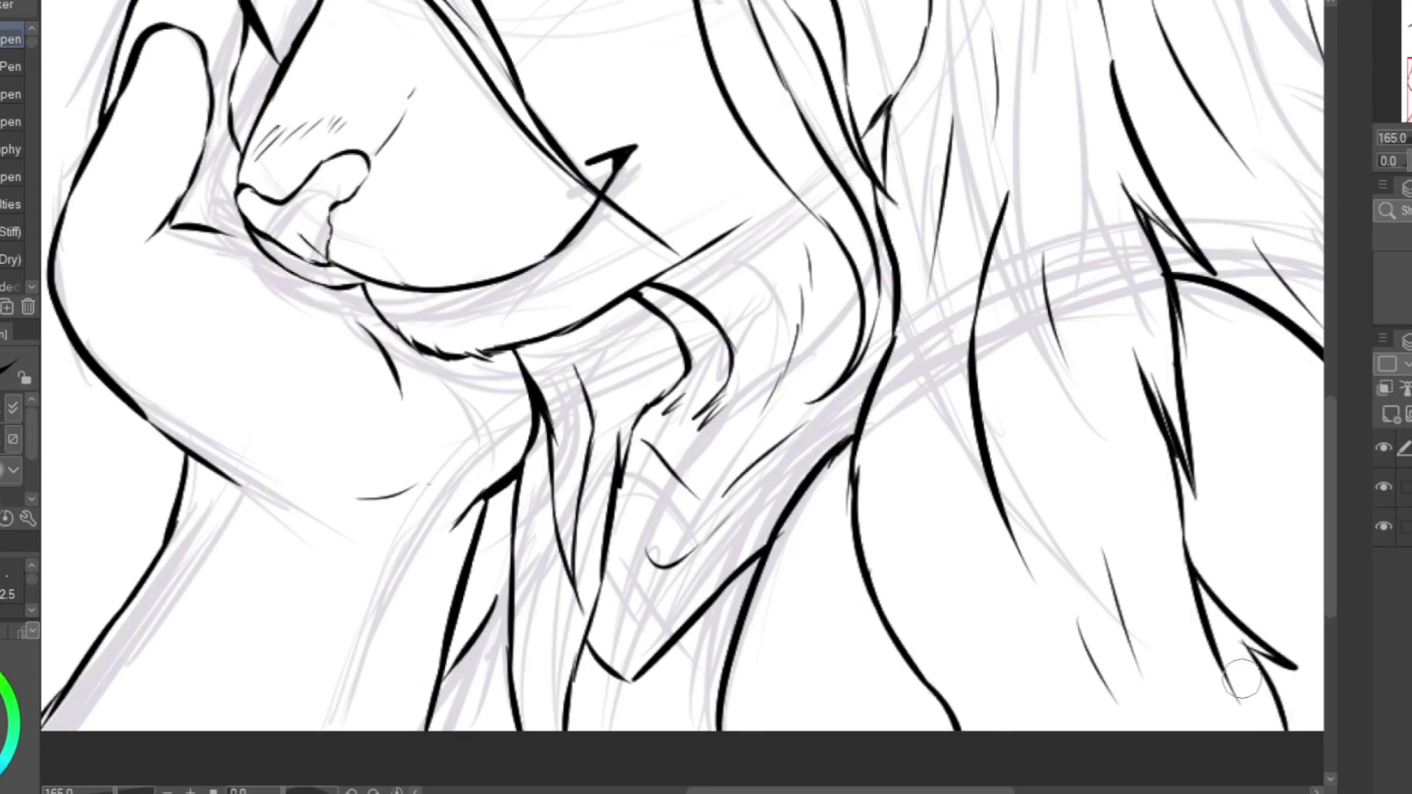
Ink the far eye's lashes beside the nose bridge and add short lashes at the near eye's inner corner.
scroll(1243, 680, down, 5)
scroll(657, 305, up, 6)
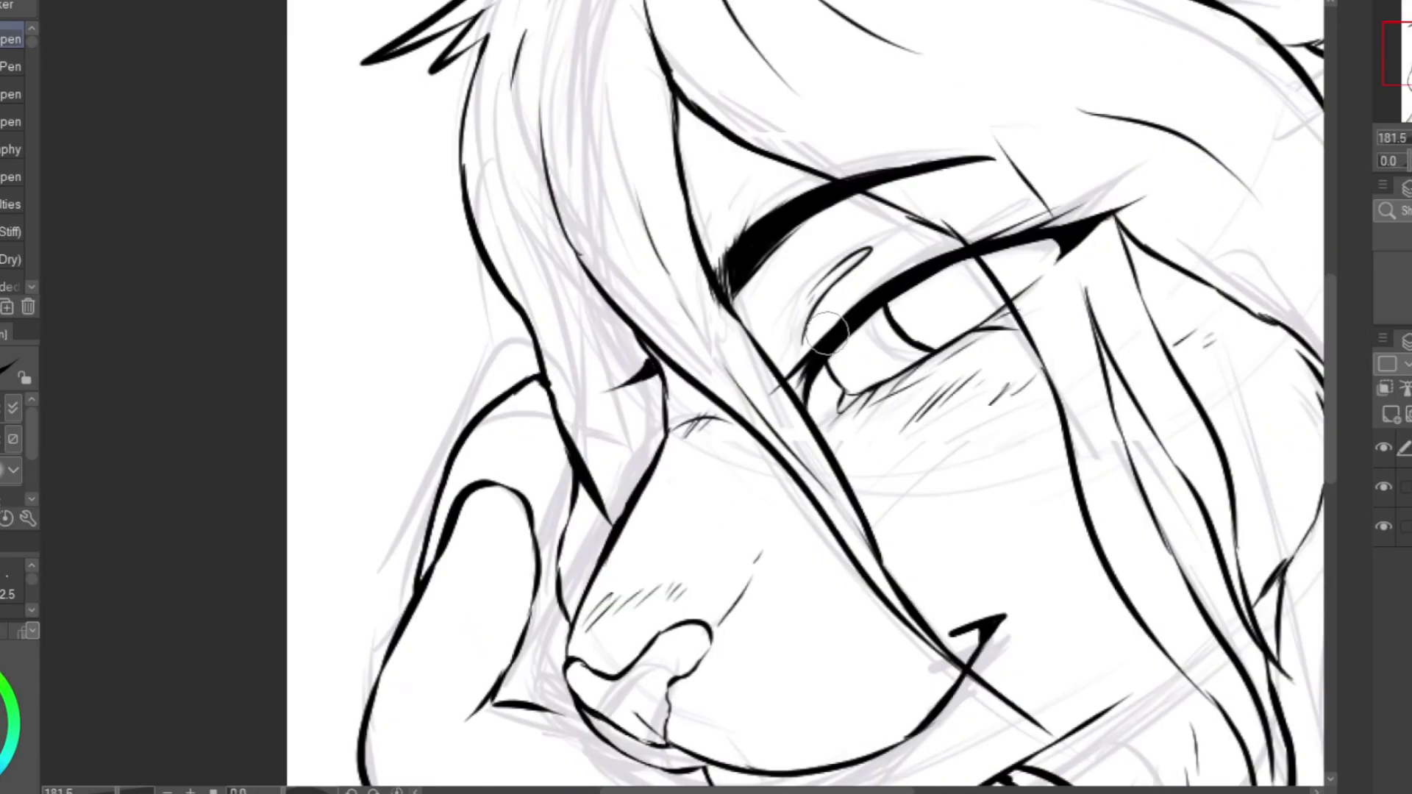
scroll(888, 256, down, 3)
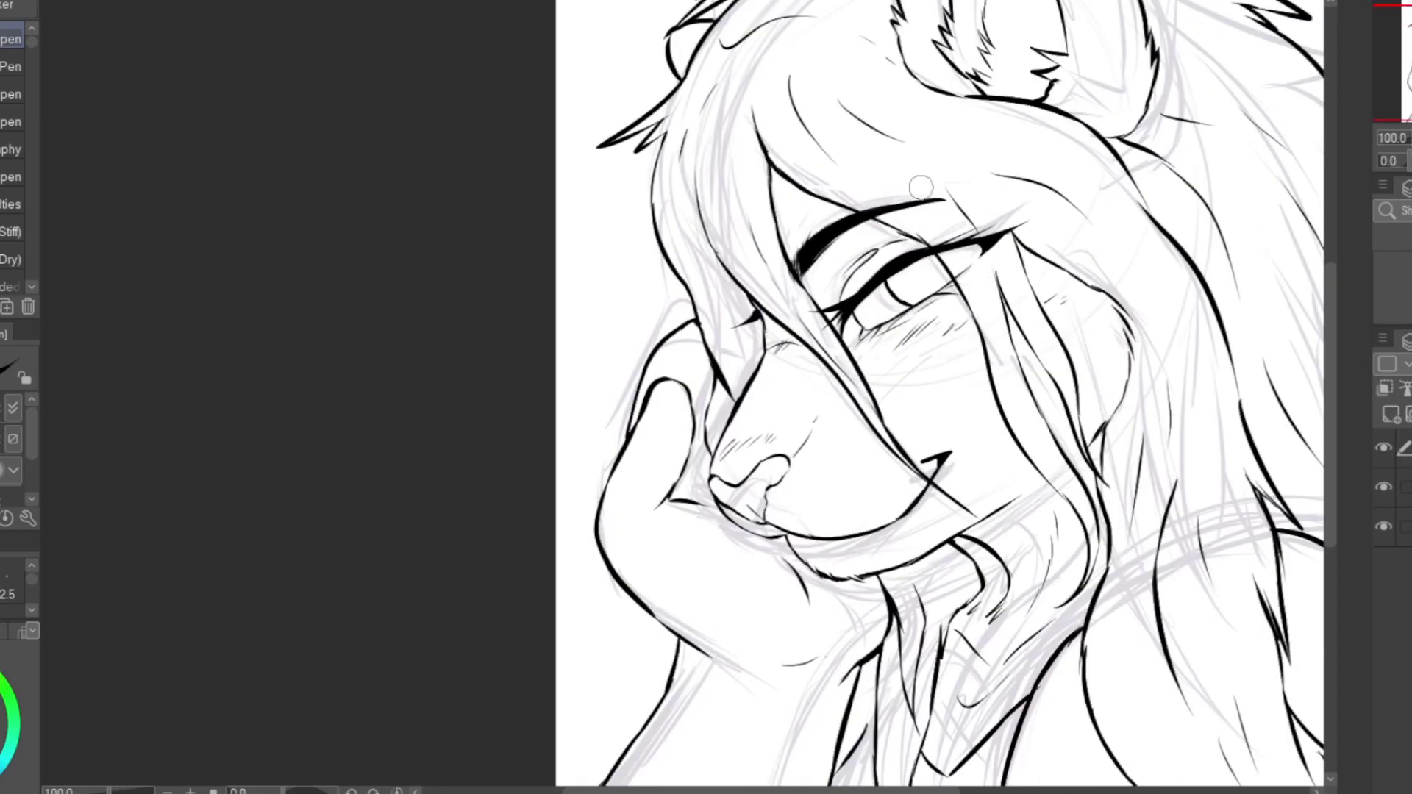
Ink the finger and palm pads with small fur tufts, and add the upper arm curve behind the forearm.
scroll(921, 187, down, 3)
scroll(750, 646, up, 5)
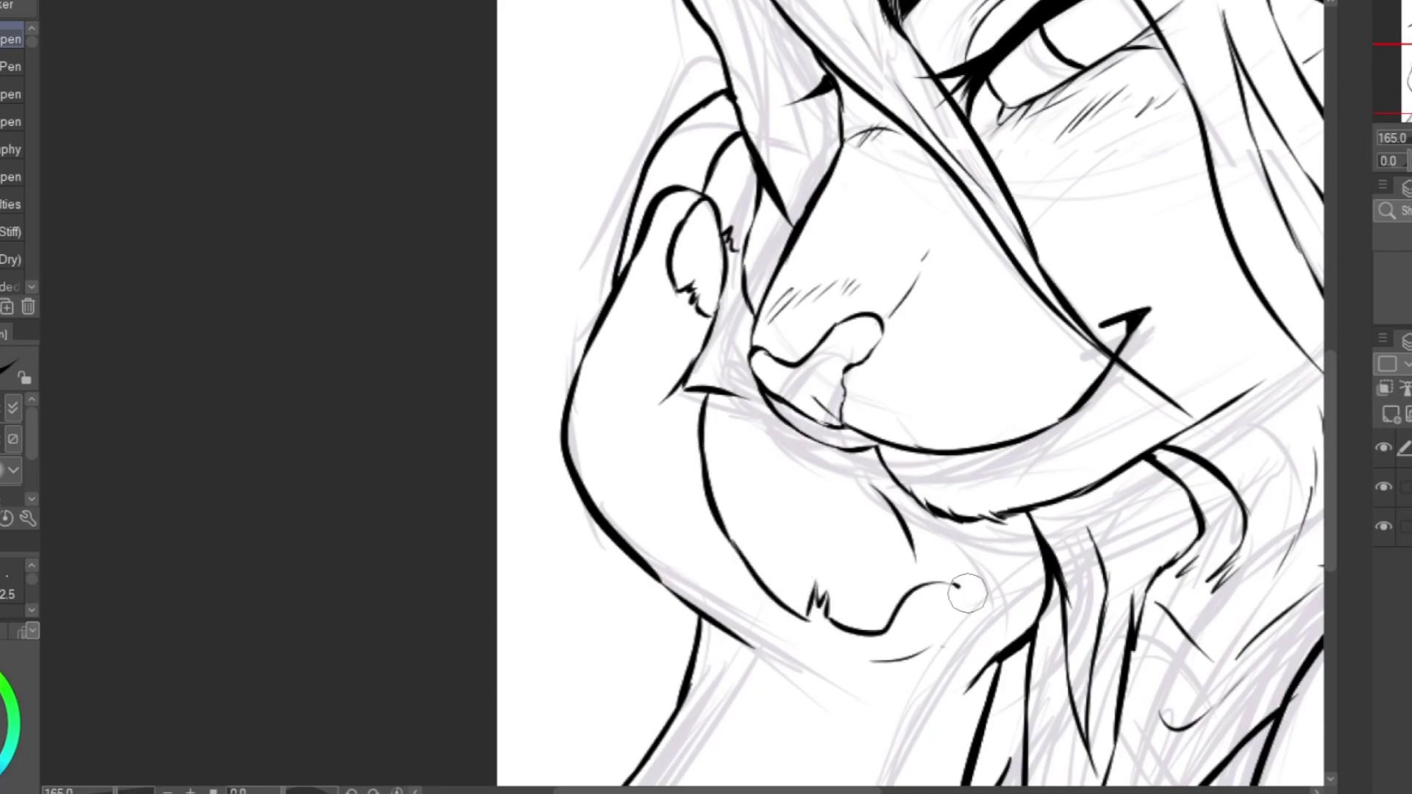
scroll(769, 193, down, 3)
scroll(925, 324, up, 2)
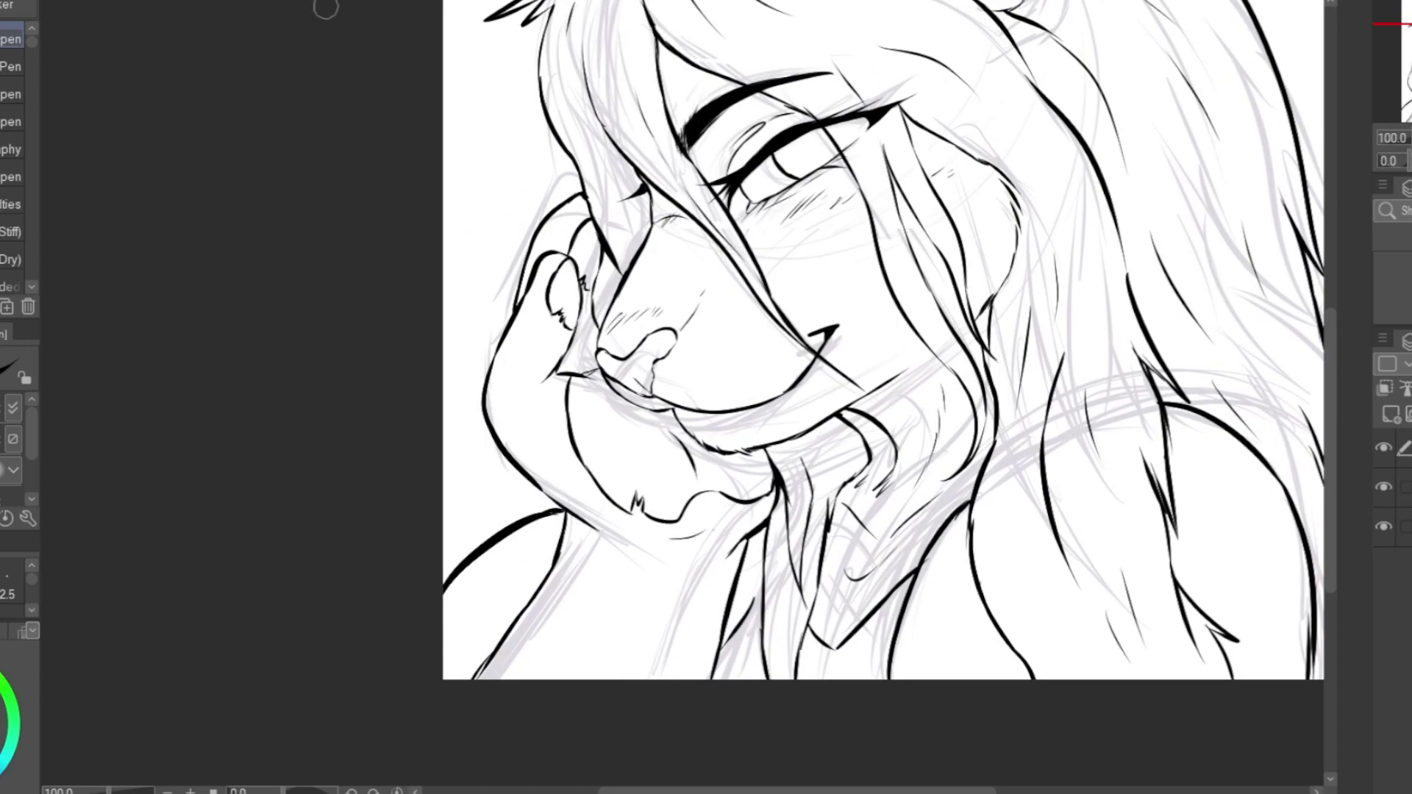
scroll(881, 341, down, 2)
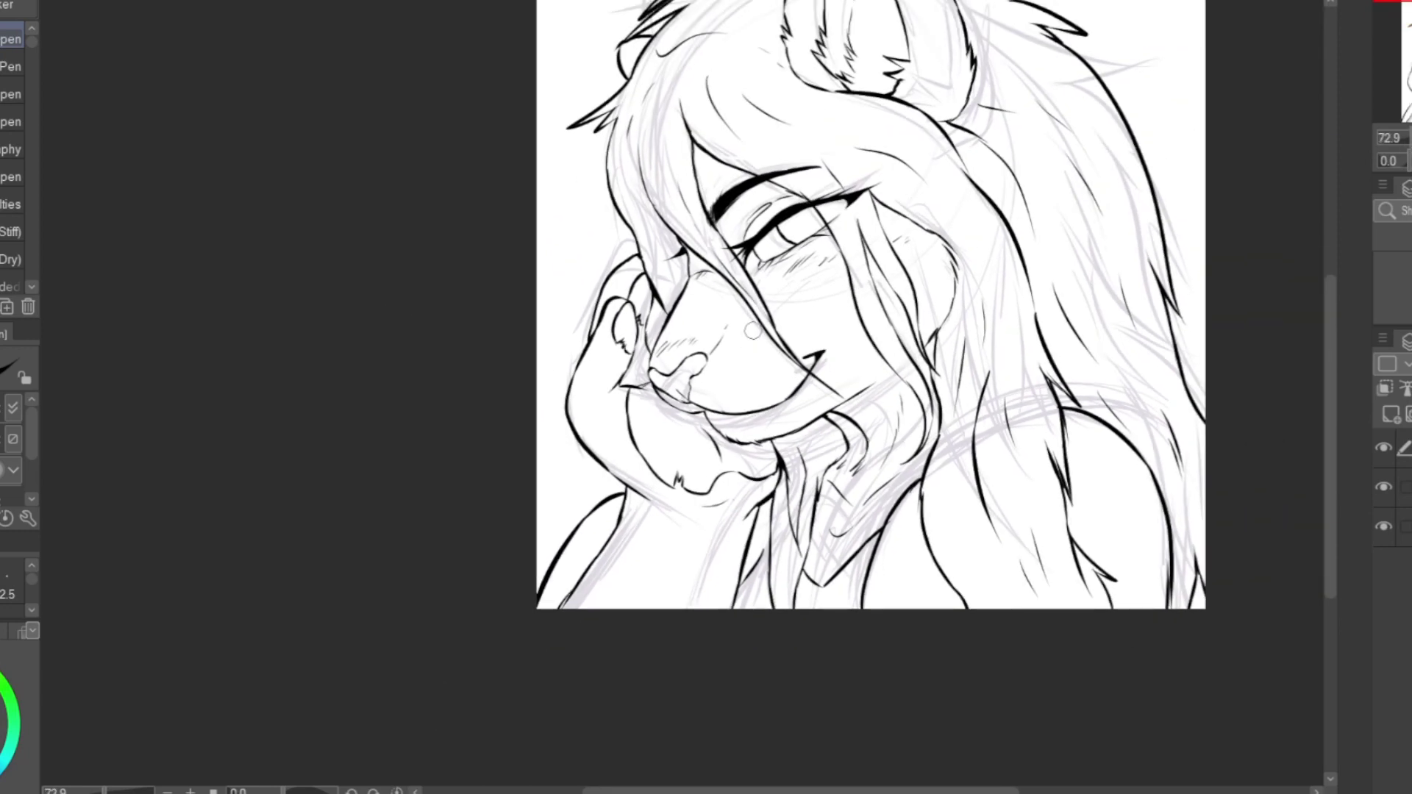
Hide the sketch layer so that only the inked line art is displayed.
scroll(753, 331, down, 3)
scroll(846, 133, up, 4)
click(1383, 488)
scroll(972, 294, down, 4)
scroll(981, 244, up, 4)
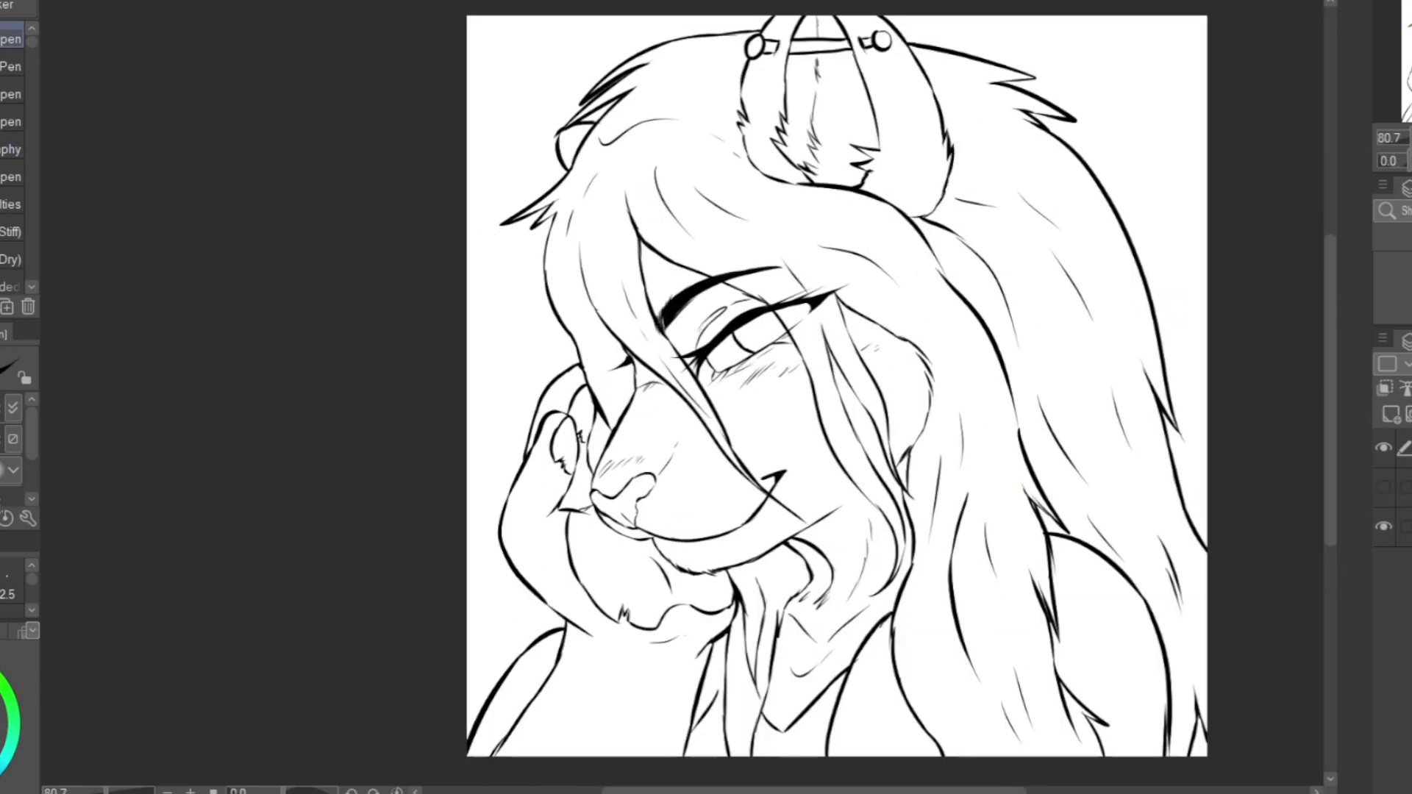
Select the empty background around the character with the Auto select tool.
key(w)
click(1167, 145)
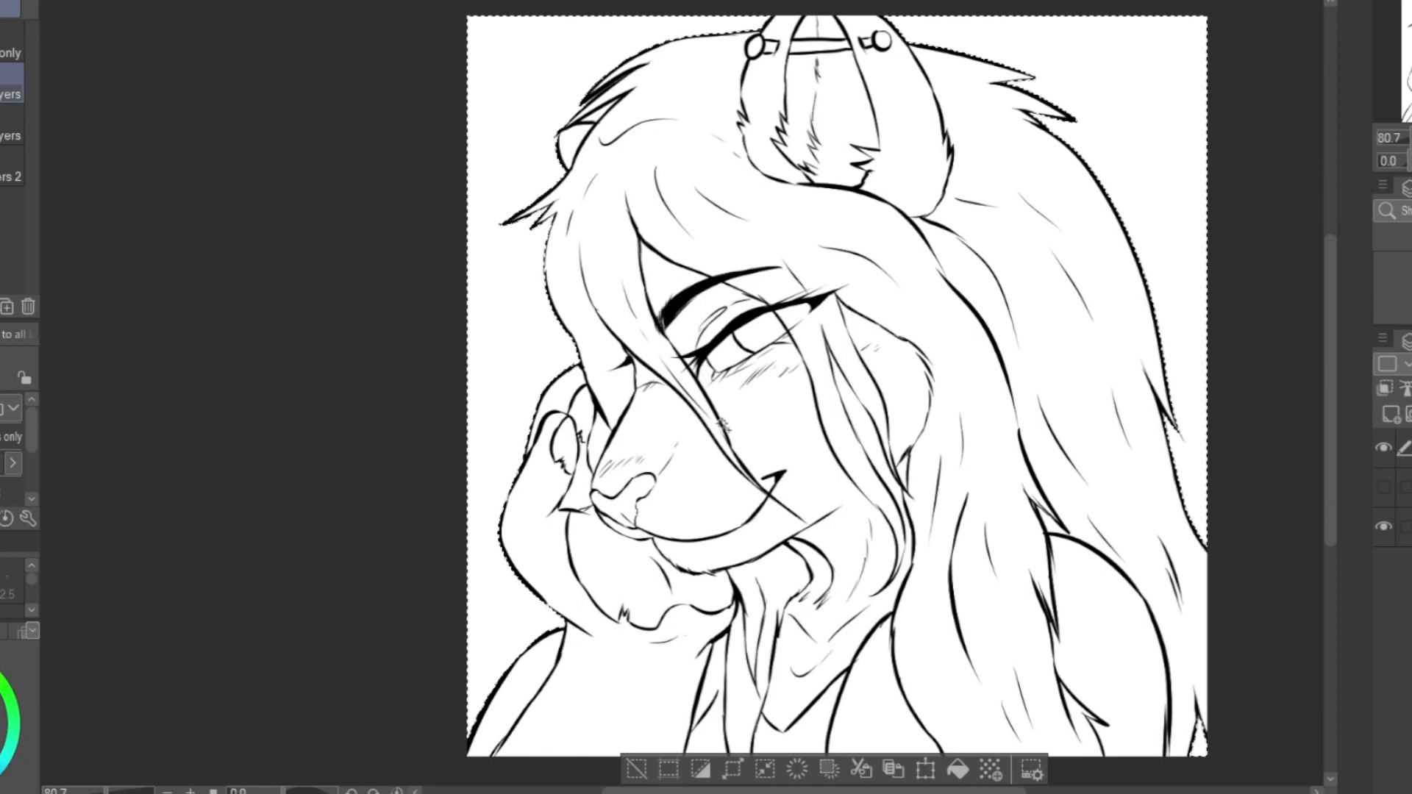
scroll(723, 424, up, 3)
scroll(884, 261, down, 4)
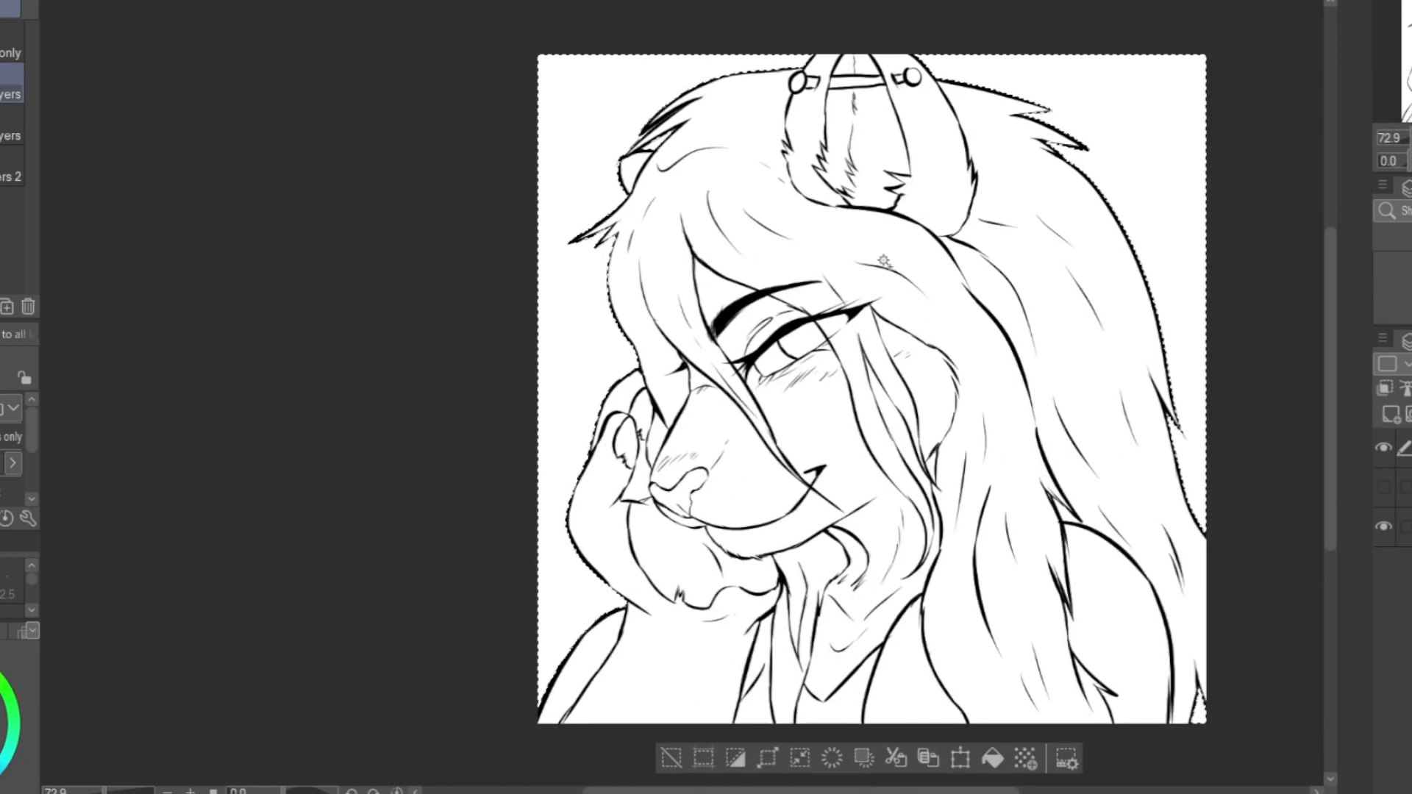
Erase the lines below the ear and redraw the ear's base edge directly under its fur tufts.
key(e)
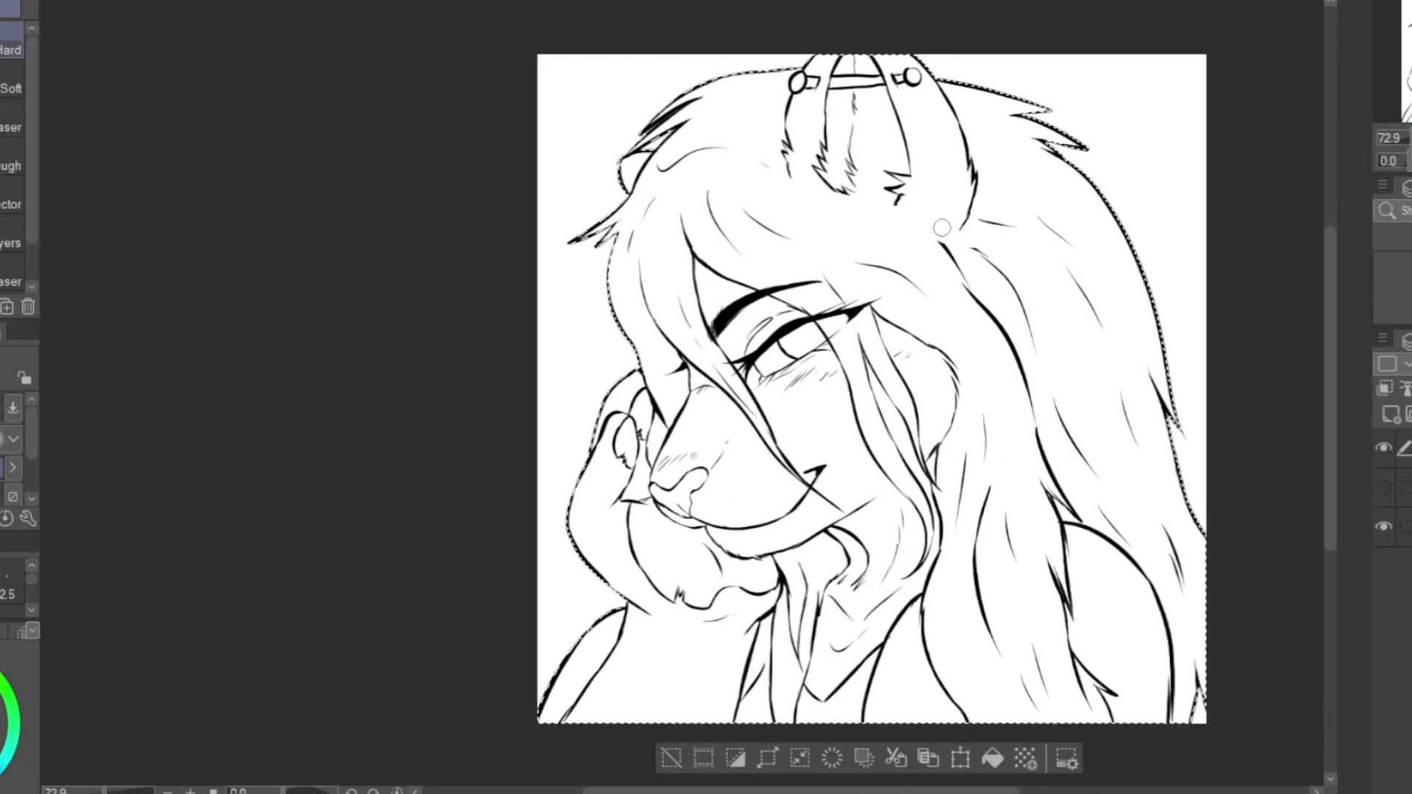
key(p)
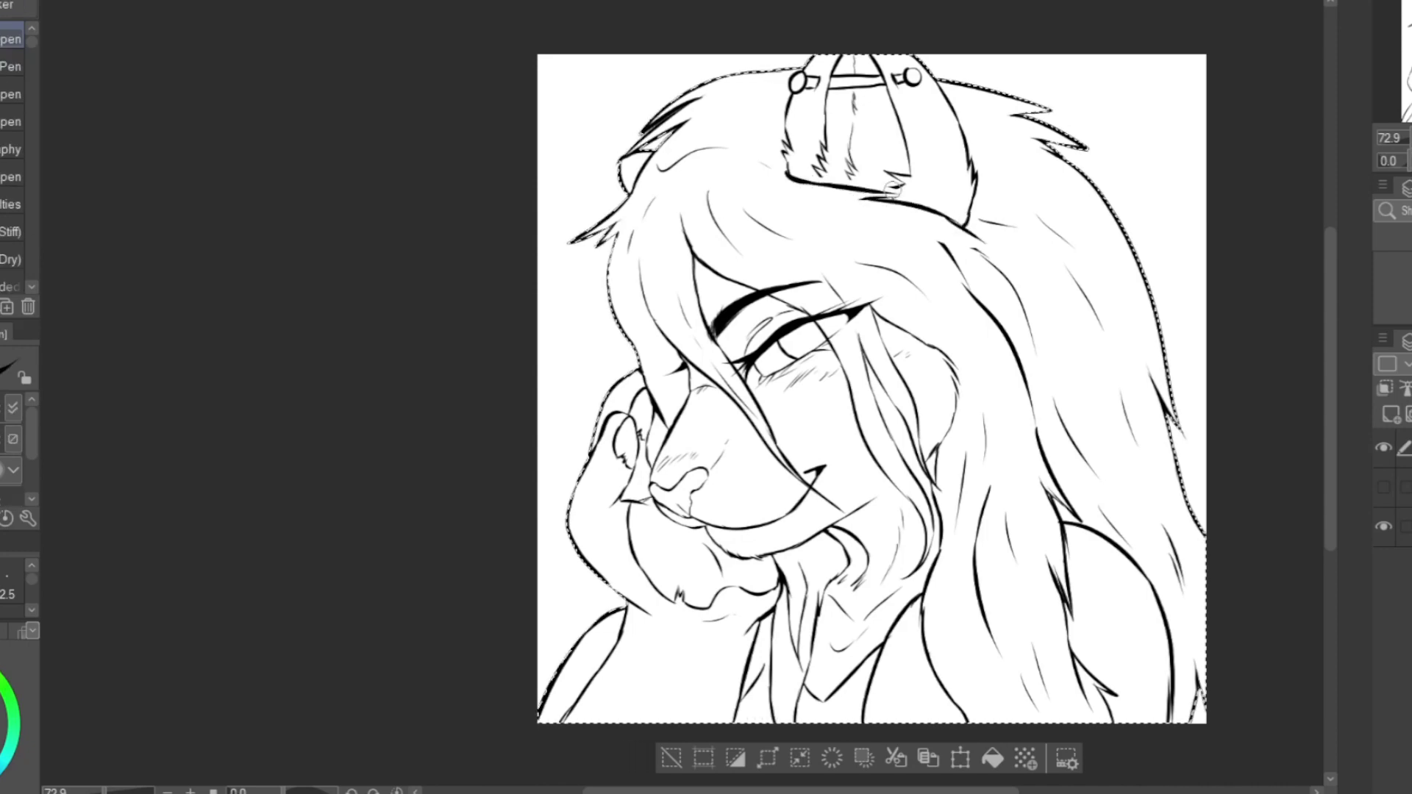
scroll(861, 221, up, 1)
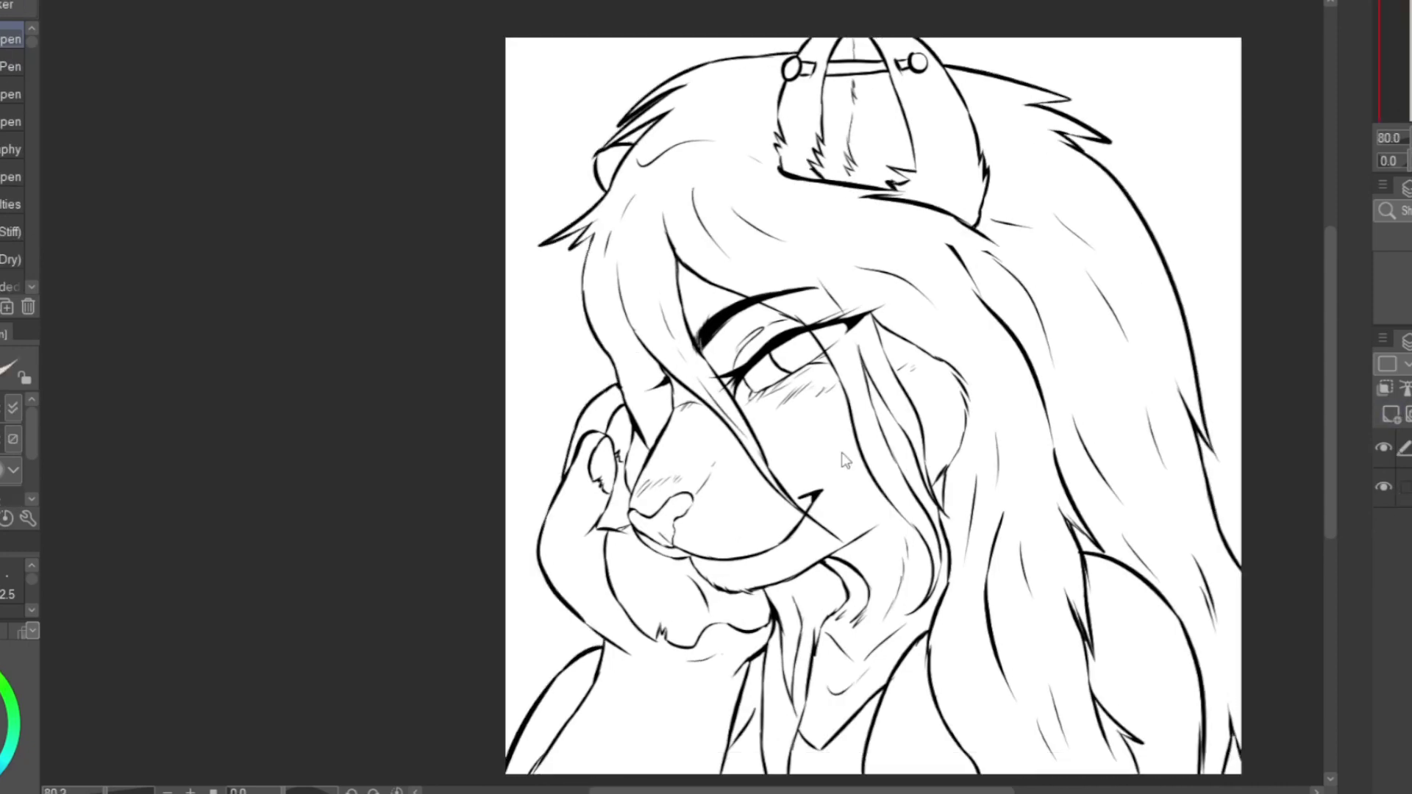
Fill the whole character silhouette with a flat beige base colour beneath the line art.
key(alt+Delete)
key(ctrl+d)
key(ctrl+z)
scroll(762, 239, down, 4)
scroll(756, 422, up, 12)
scroll(757, 416, down, 1)
key(ctrl+d)
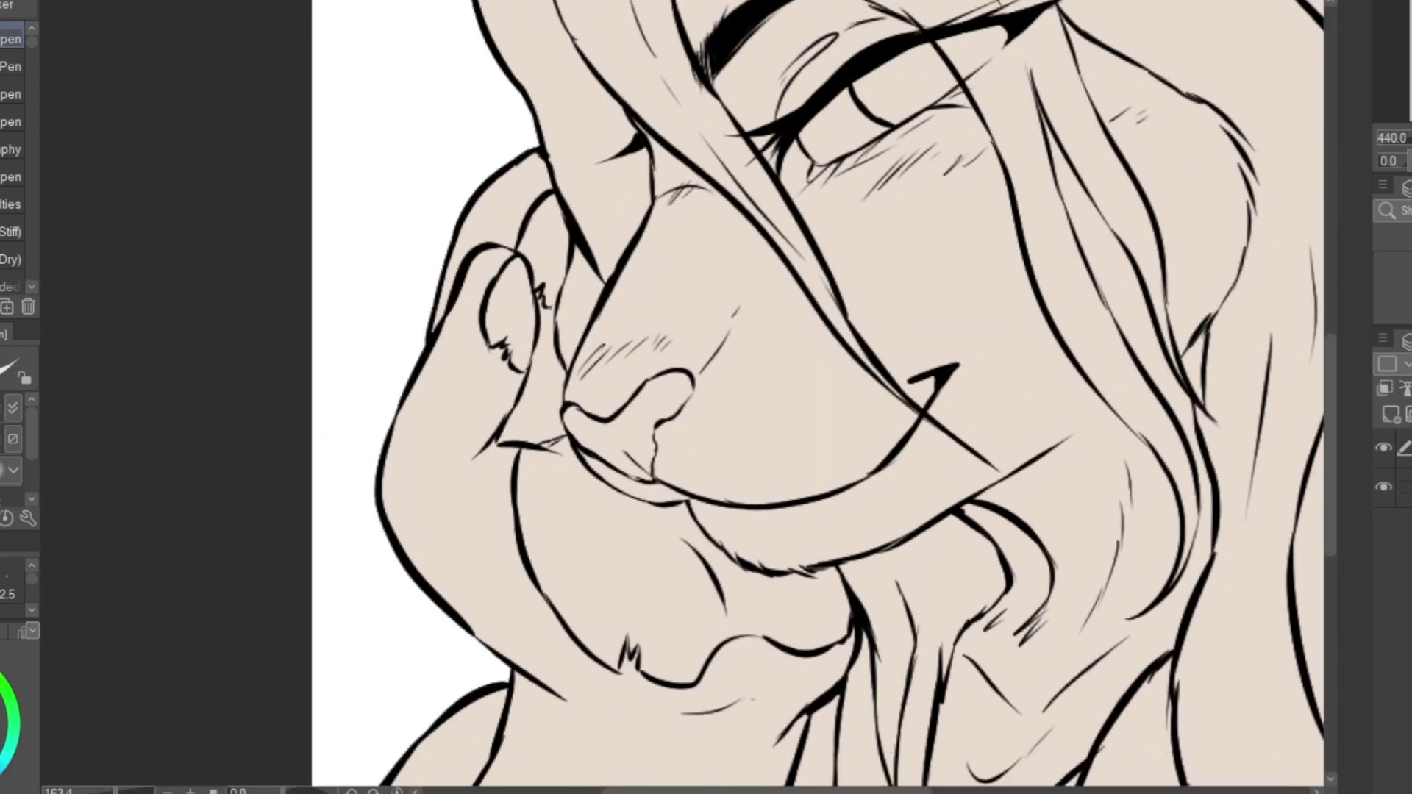
scroll(971, 365, up, 1)
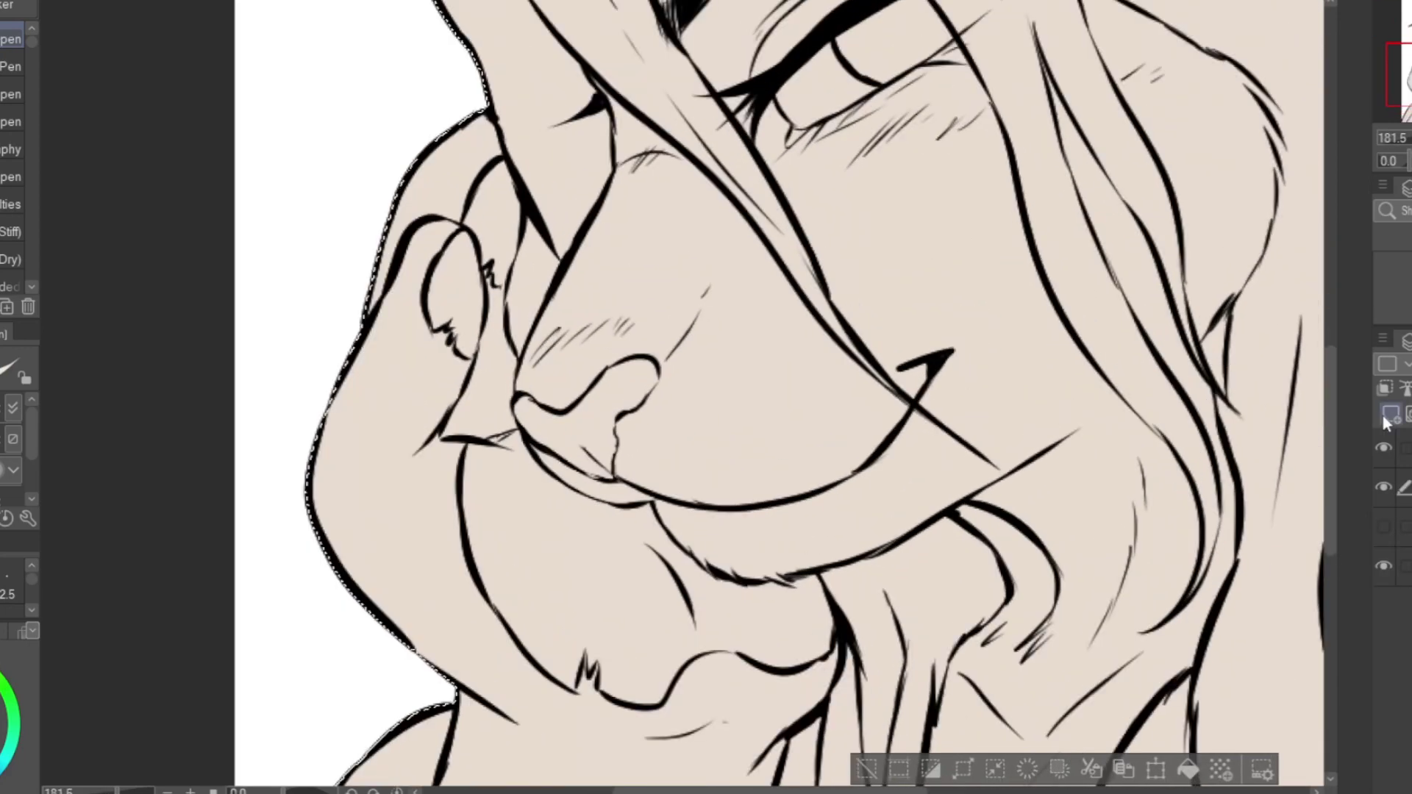
Hide the white paper and draw a cream marking boundary from the nose across the muzzle, cheek and hair strands to the jaw.
drag(651, 384, 776, 382)
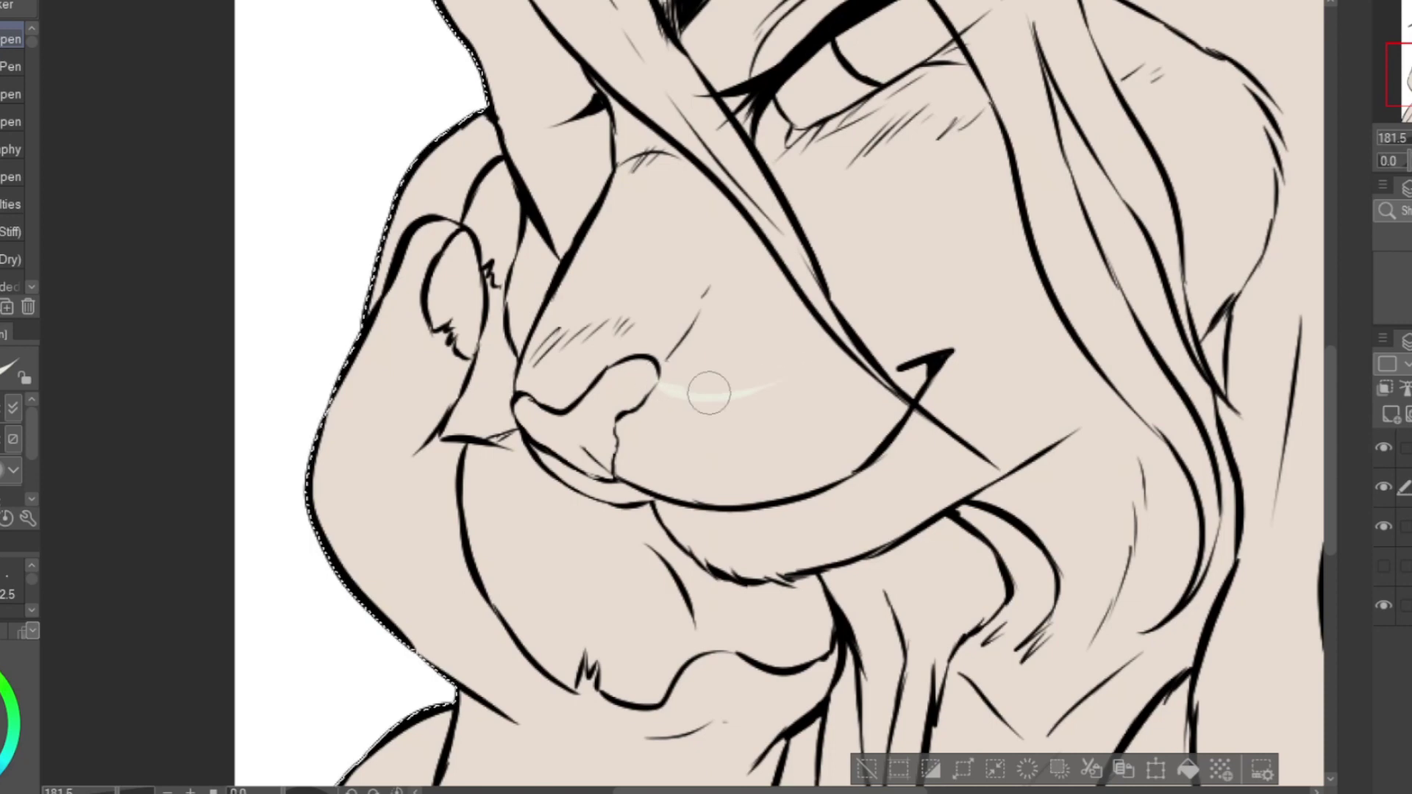
click(1384, 605)
drag(958, 354, 1037, 287)
drag(1160, 143, 1189, 56)
drag(1127, 199, 1090, 221)
drag(1067, 428, 1096, 417)
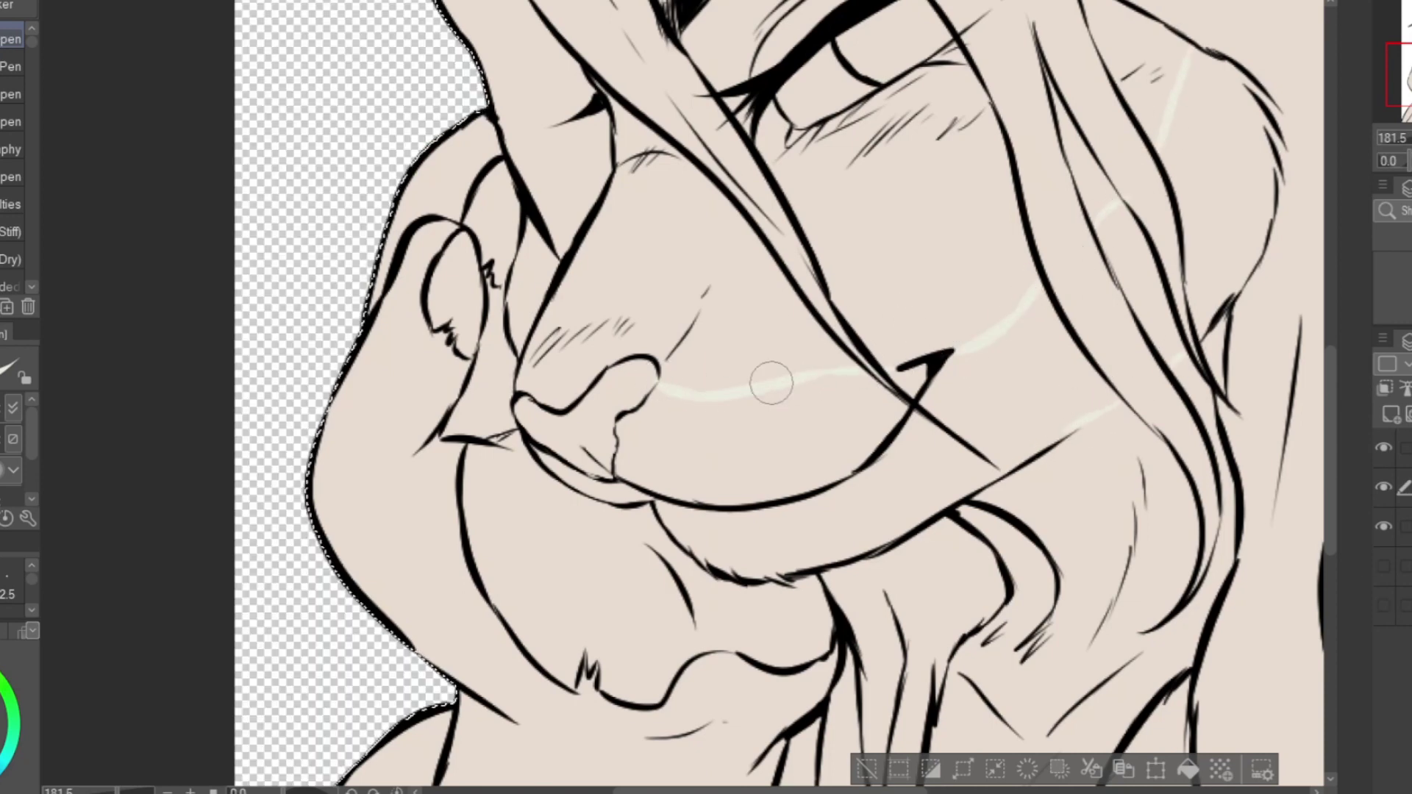
Hide the beige base and fill the lower muzzle, chin, lip and cheek ruff with cream.
key(g)
click(677, 413)
key(ctrl+z)
click(1383, 527)
drag(772, 449, 986, 389)
click(1188, 286)
click(1161, 340)
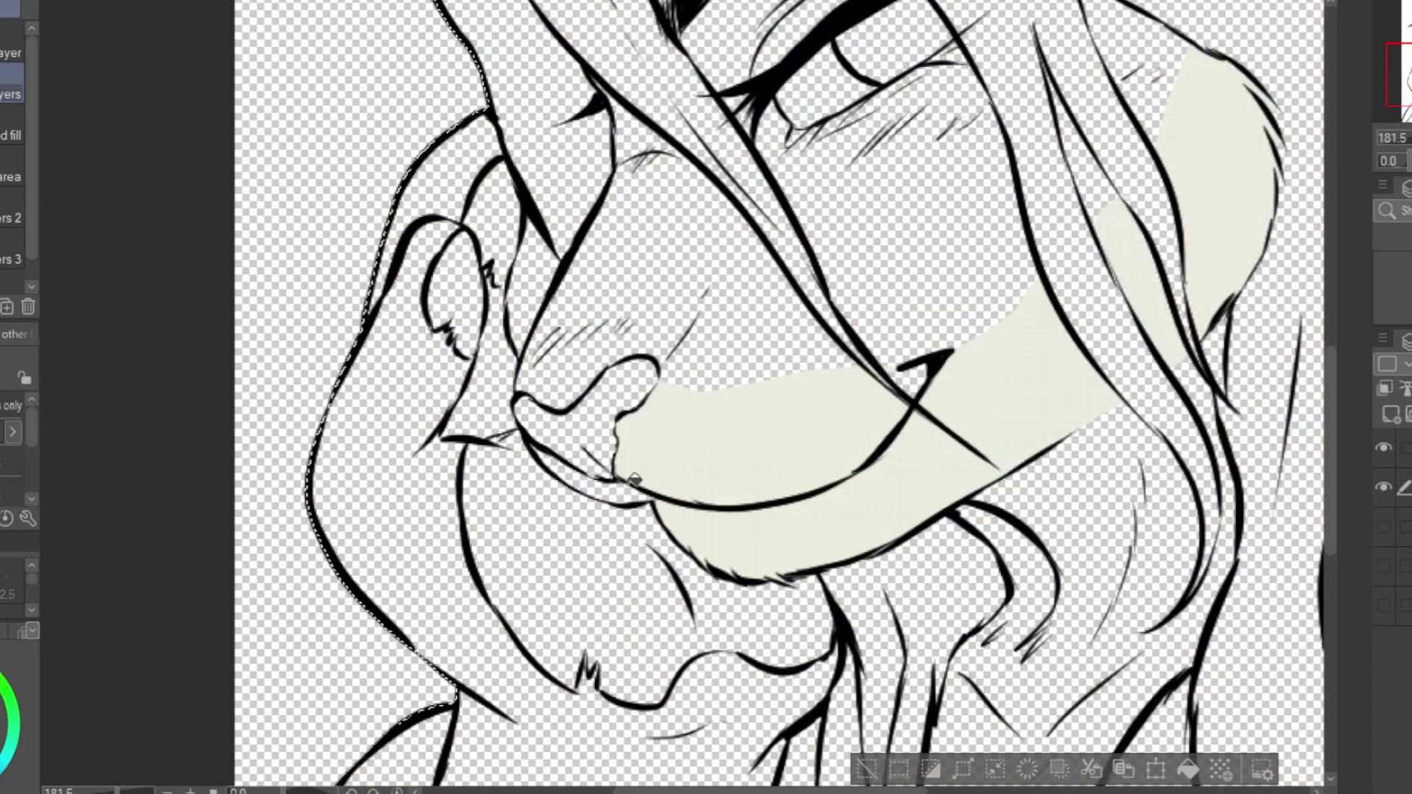
click(620, 490)
scroll(666, 531, up, 4)
scroll(667, 459, down, 4)
key(ctrl+Tab)
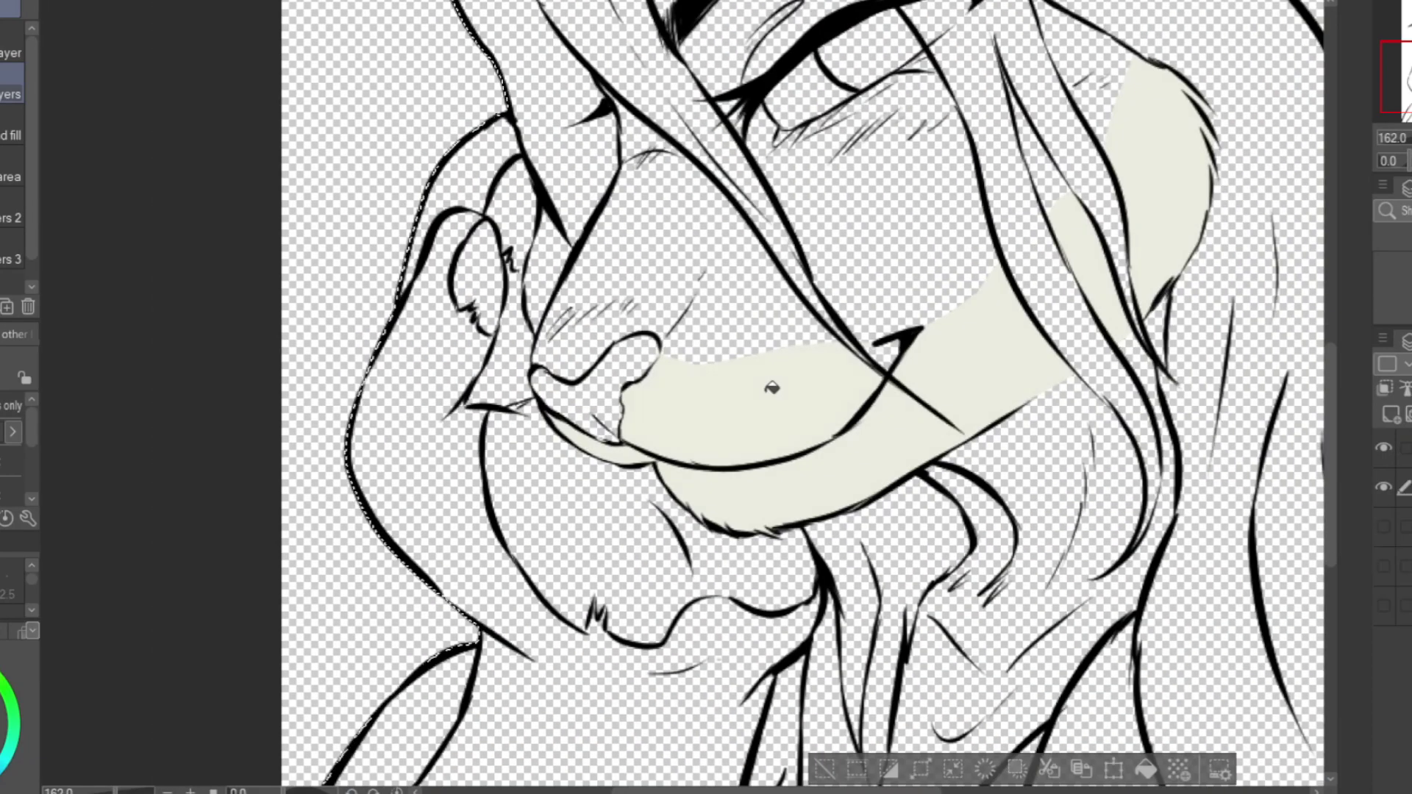
Fill the upper muzzle and the cheek below the eye with orange-tan on a new layer.
scroll(833, 477, up, 5)
scroll(782, 401, down, 6)
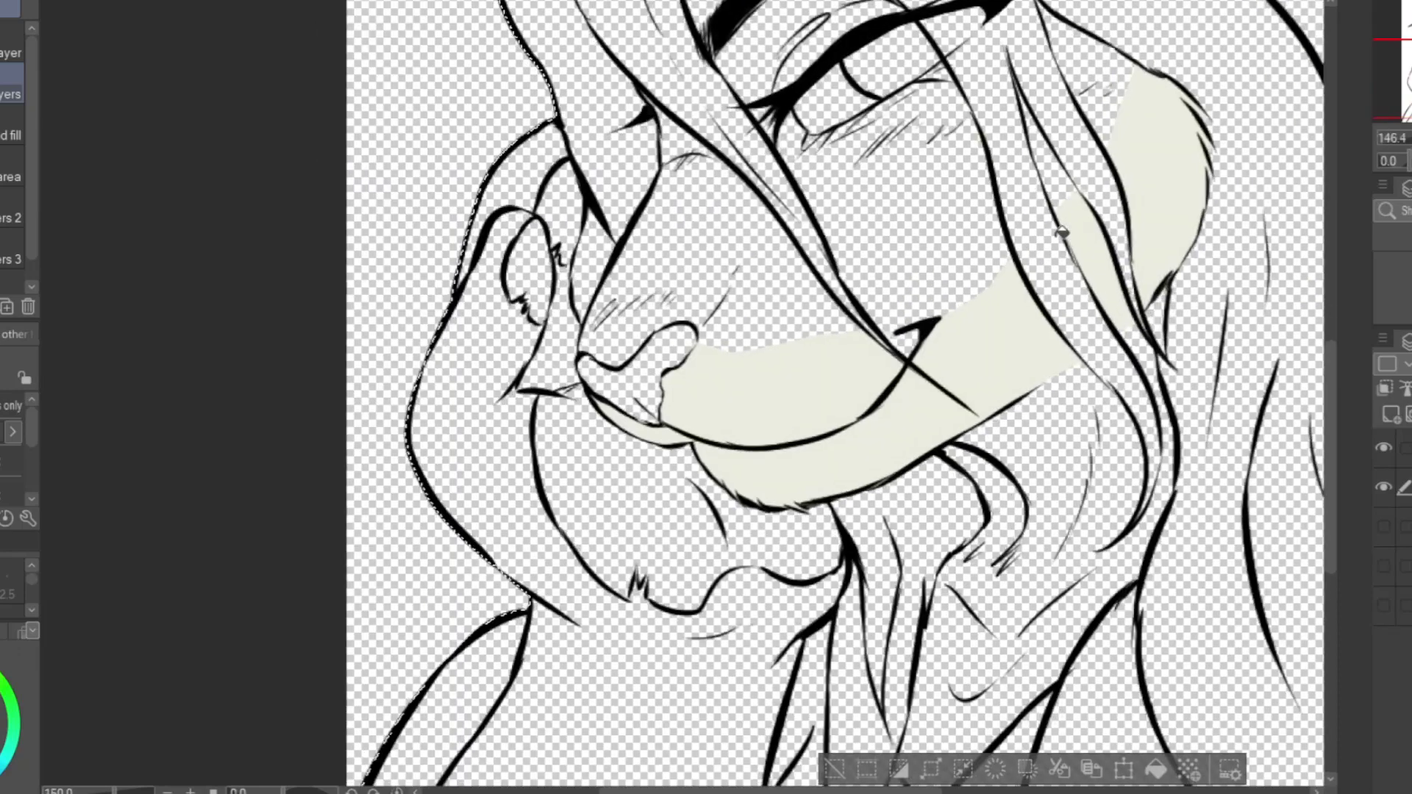
scroll(975, 368, up, 1)
scroll(976, 368, down, 3)
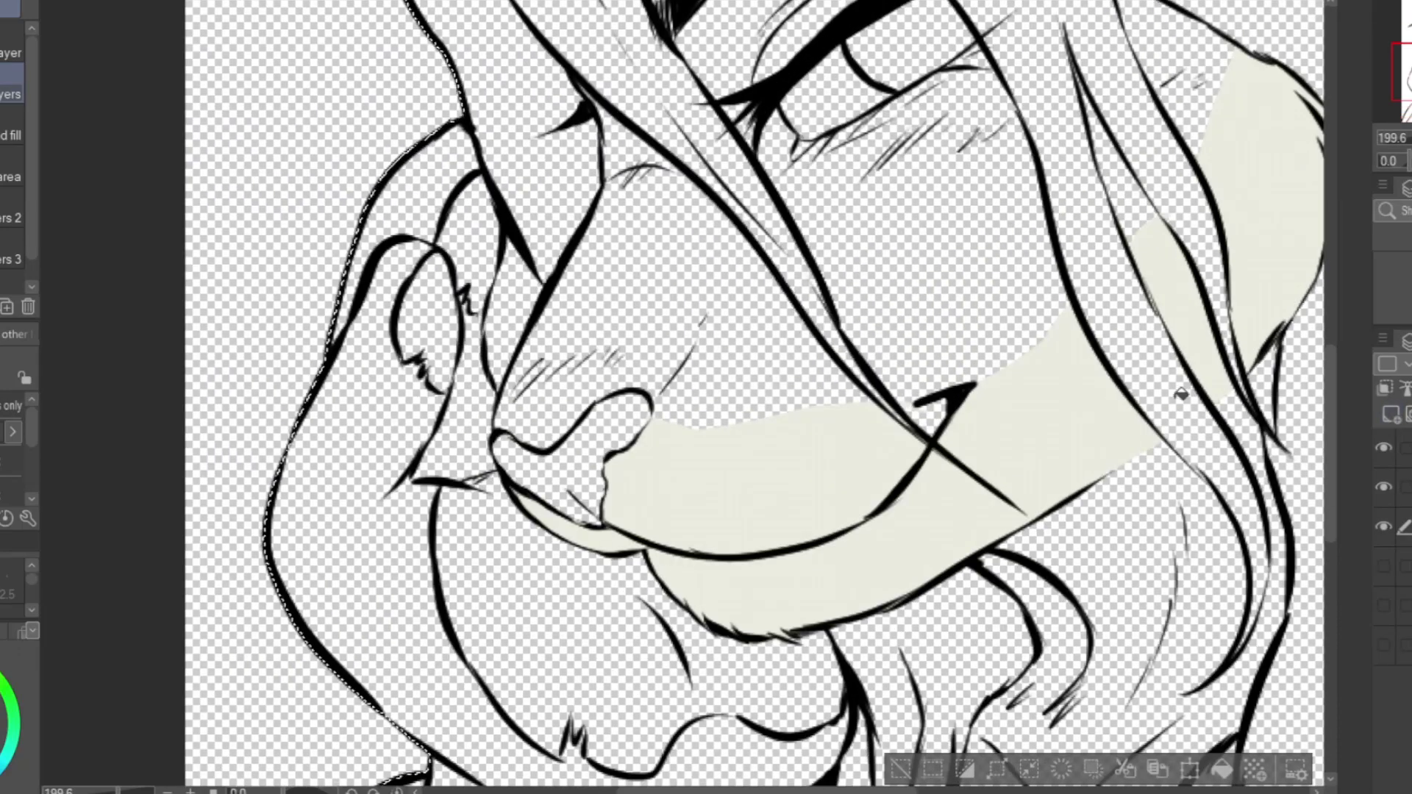
scroll(809, 242, up, 2)
scroll(809, 242, up, 1)
click(665, 370)
click(599, 439)
click(926, 348)
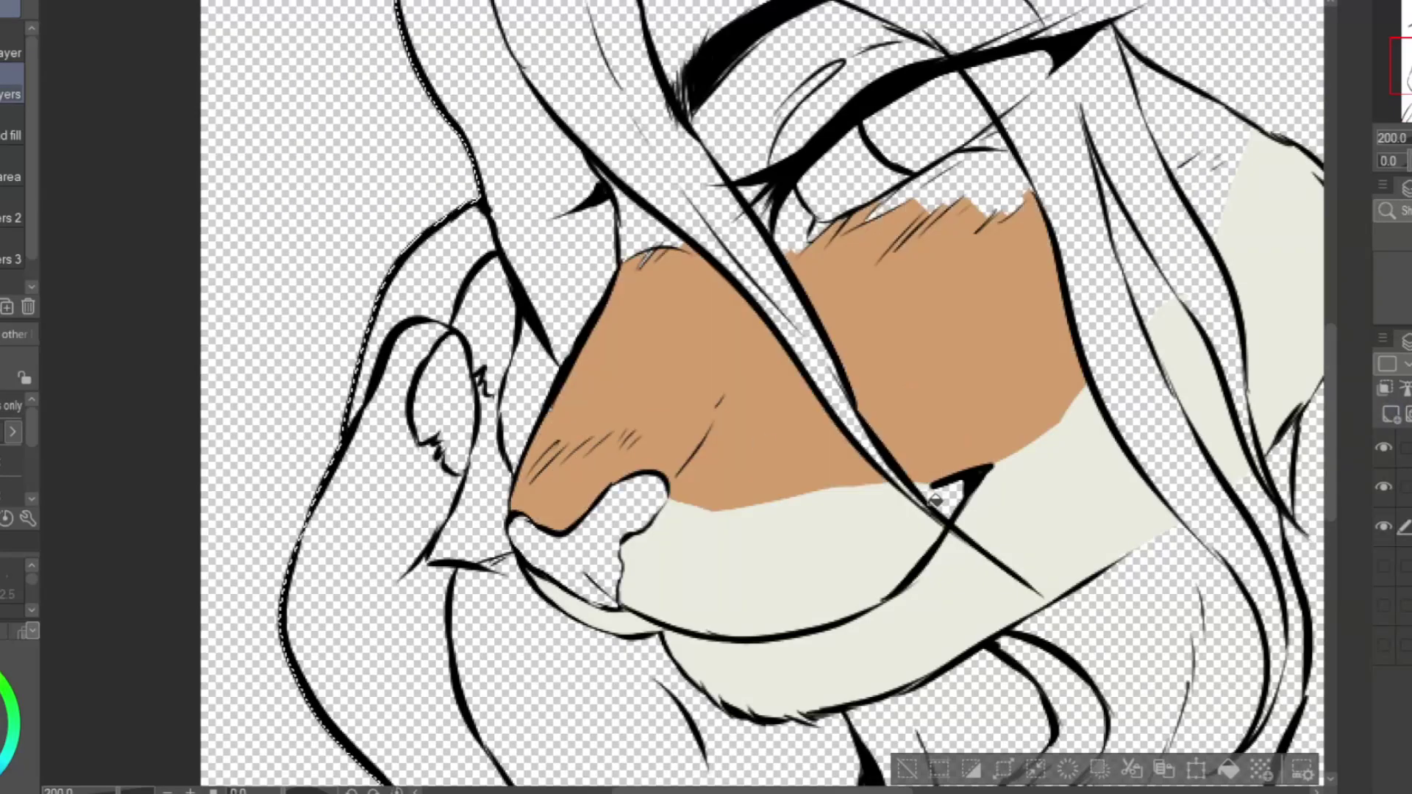
Fill the eye, eyelid, brow area and outer cheek sections with the same orange-tan.
scroll(1047, 491, up, 2)
scroll(919, 442, down, 3)
click(794, 243)
click(846, 173)
click(765, 88)
click(942, 250)
click(1077, 287)
click(1118, 206)
Paint the remaining gaps on the forehead, nose bridge, nose and hair strands orange-tan using a larger pen.
scroll(953, 161, up, 1)
key(p)
key(])
key(])
key(])
key(])
mouse_move(559, 511)
mouse_down()
mouse_move(607, 282)
mouse_move(818, 107)
mouse_move(780, 288)
mouse_move(635, 286)
mouse_move(771, 319)
mouse_move(1107, 242)
mouse_move(934, 409)
mouse_move(679, 42)
mouse_move(1157, 177)
mouse_up()
scroll(664, 458, down, 1)
drag(629, 109, 859, 268)
scroll(1019, 469, up, 1)
drag(982, 500, 1083, 284)
drag(508, 581, 433, 613)
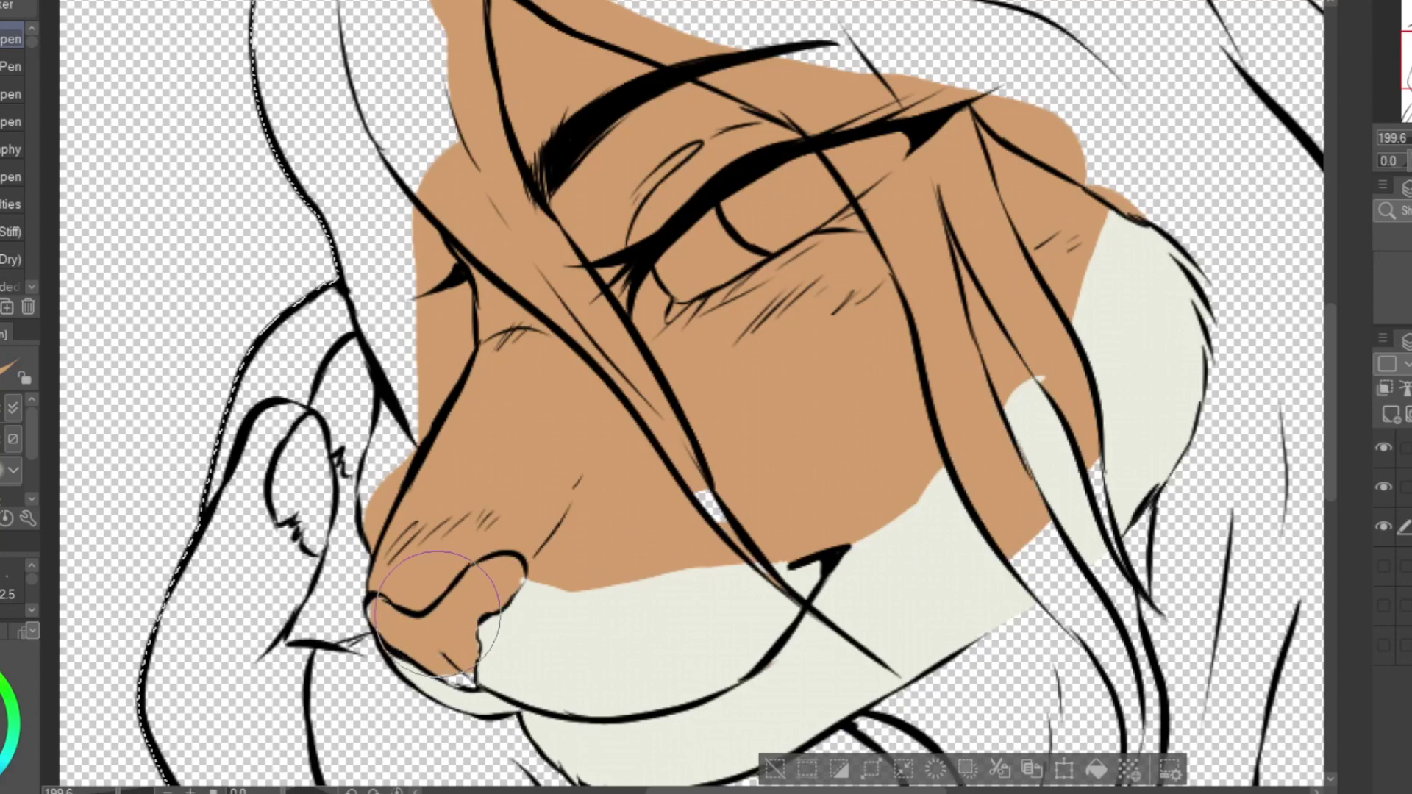
Erase the orange edge along the muzzle and cheek to smooth it and carve pointed fur tufts into the cream.
scroll(725, 567, up, 1)
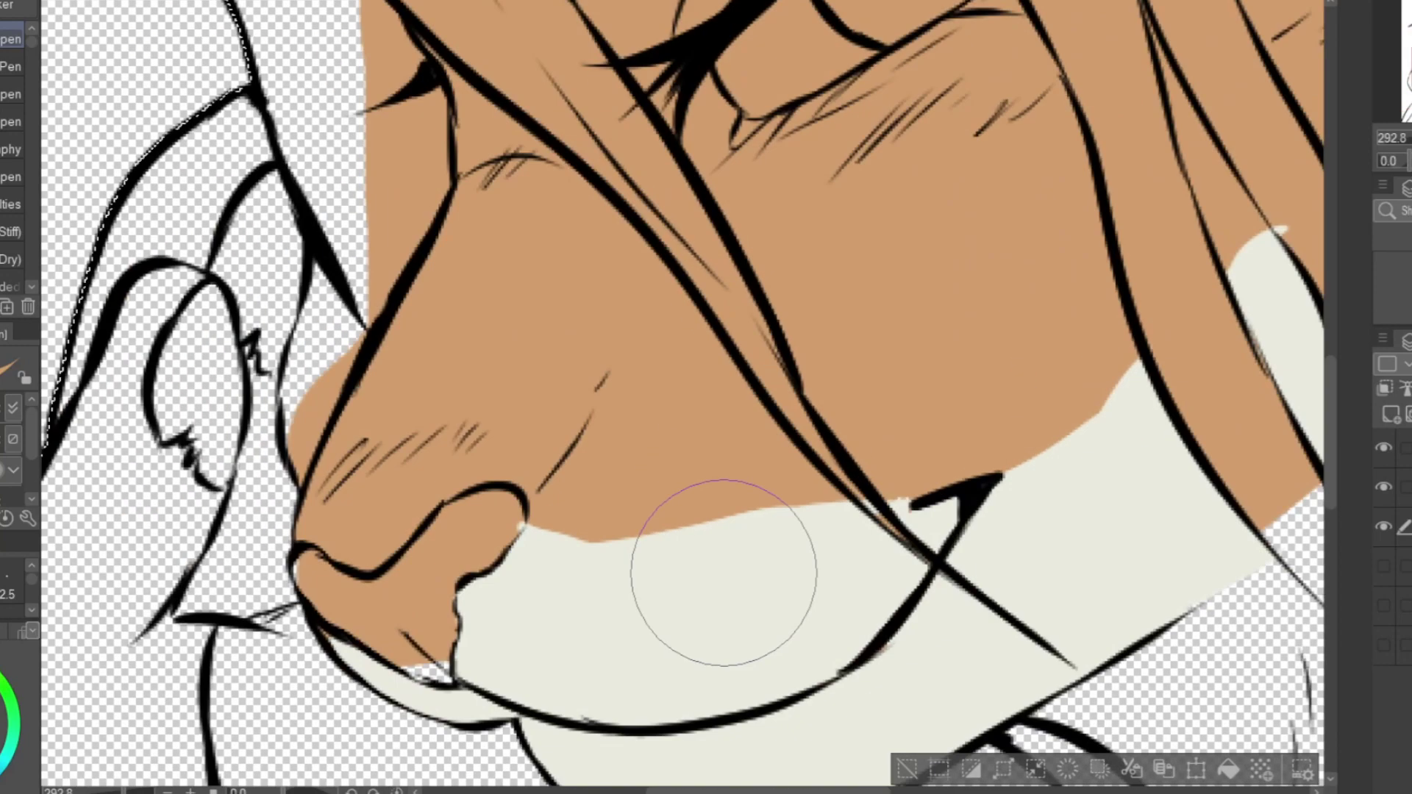
key(e)
mouse_move(533, 515)
mouse_down()
mouse_move(653, 539)
mouse_move(861, 500)
mouse_up()
drag(1052, 427, 1104, 441)
drag(1076, 416, 1129, 419)
drag(1099, 394, 1133, 379)
drag(1229, 268, 1256, 239)
scroll(1116, 316, down, 1)
drag(1116, 315, 982, 344)
drag(1089, 246, 1122, 217)
drag(1115, 184, 1155, 162)
scroll(1159, 158, down, 2)
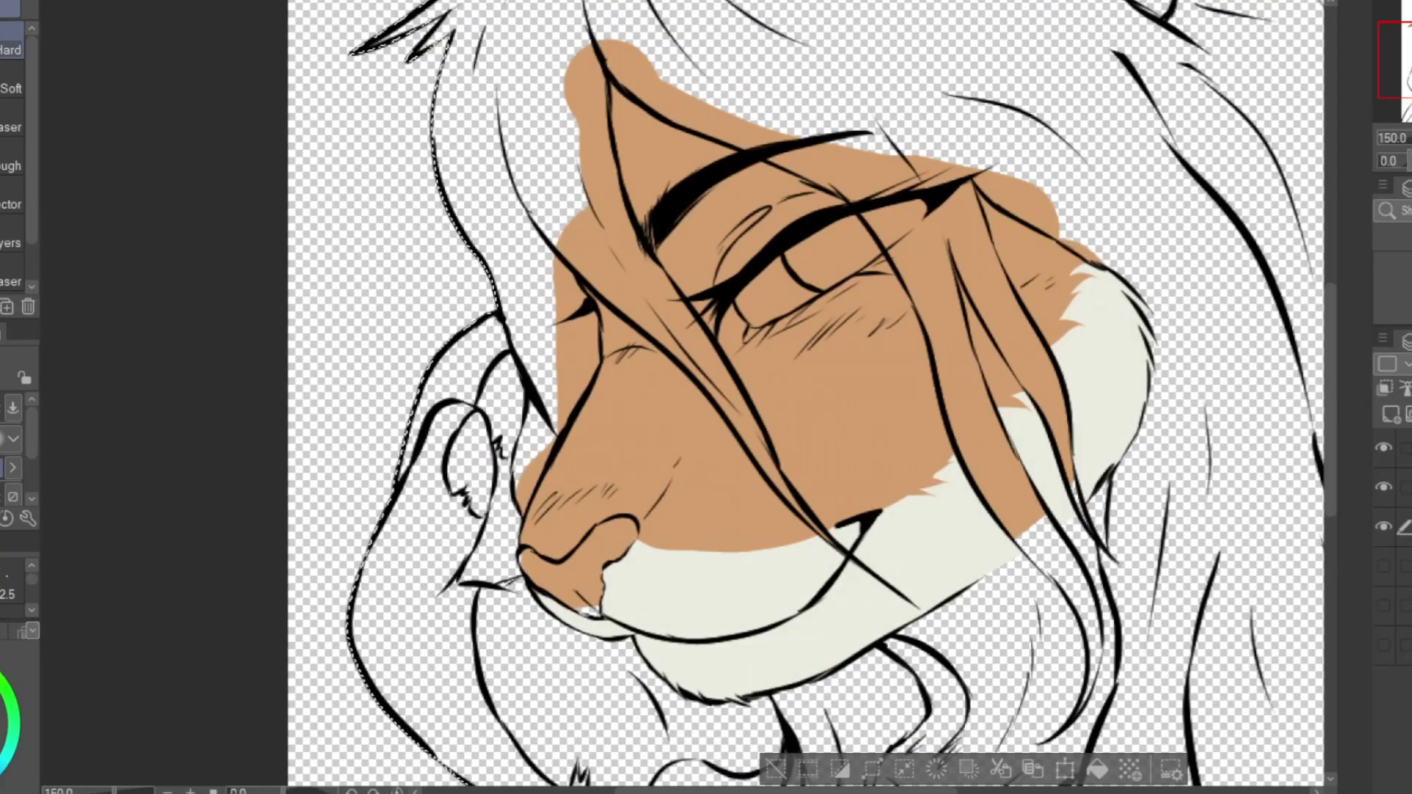
Airbrush a soft darker orange over the nose bridge, inner brow and forehead.
key(b)
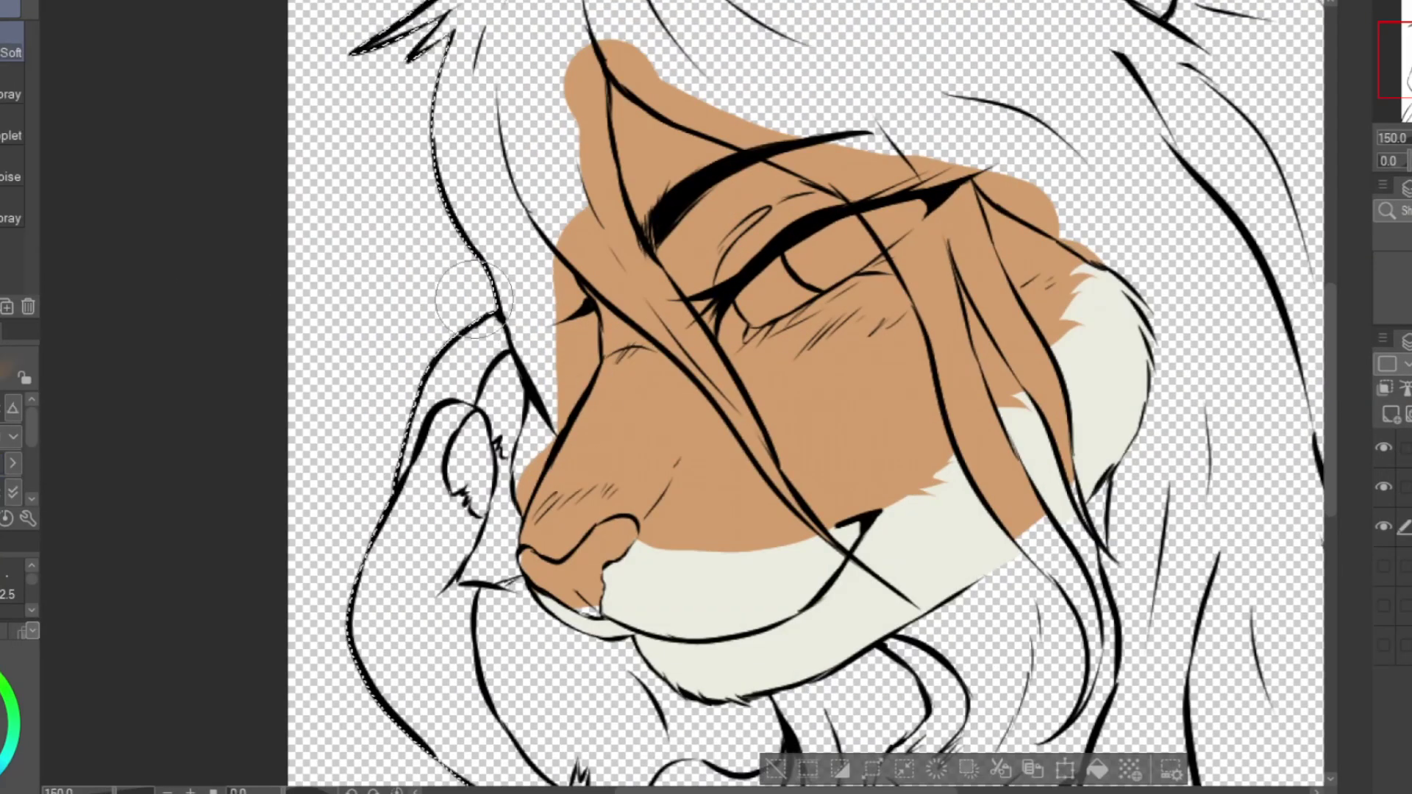
drag(623, 390, 646, 283)
drag(630, 384, 604, 439)
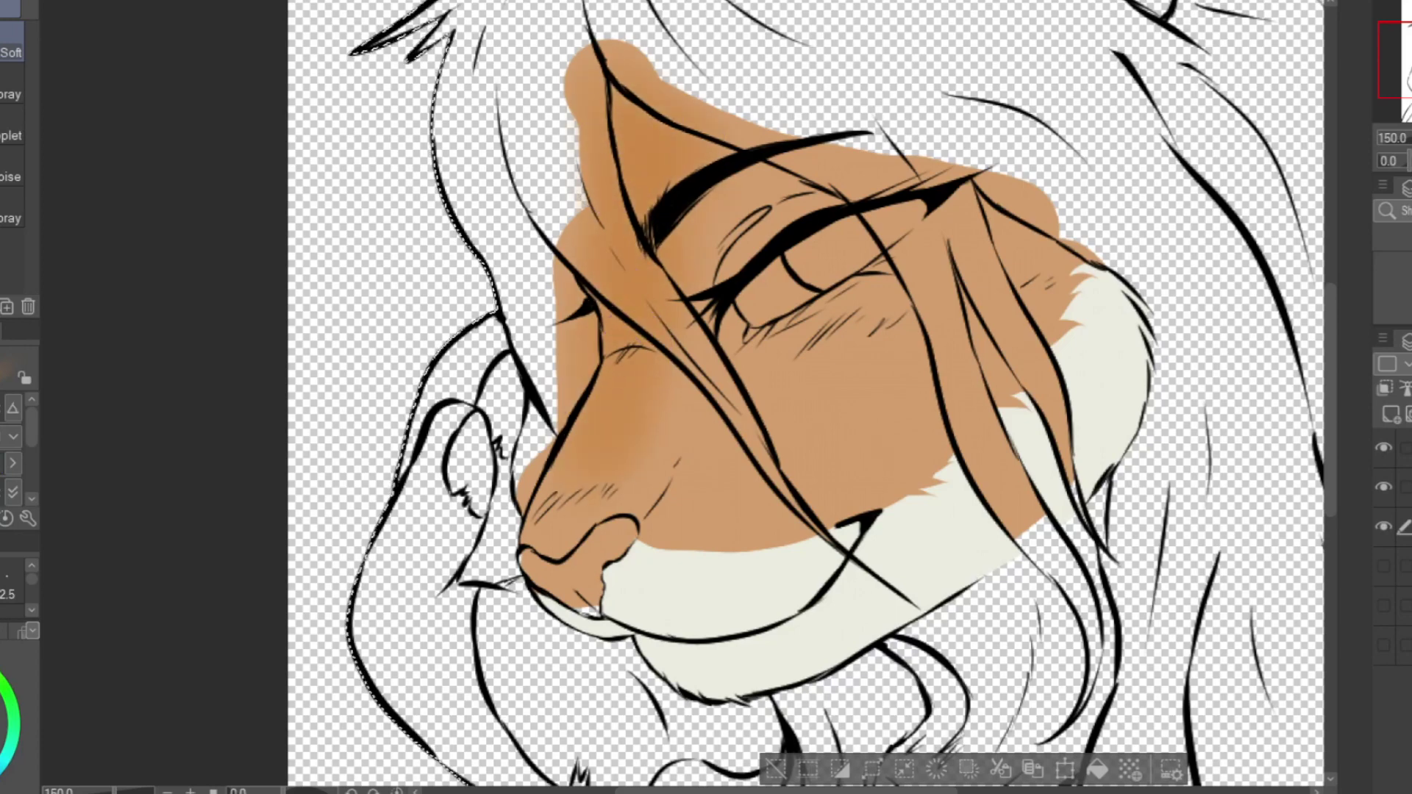
key(ctrl+z)
drag(662, 250, 739, 221)
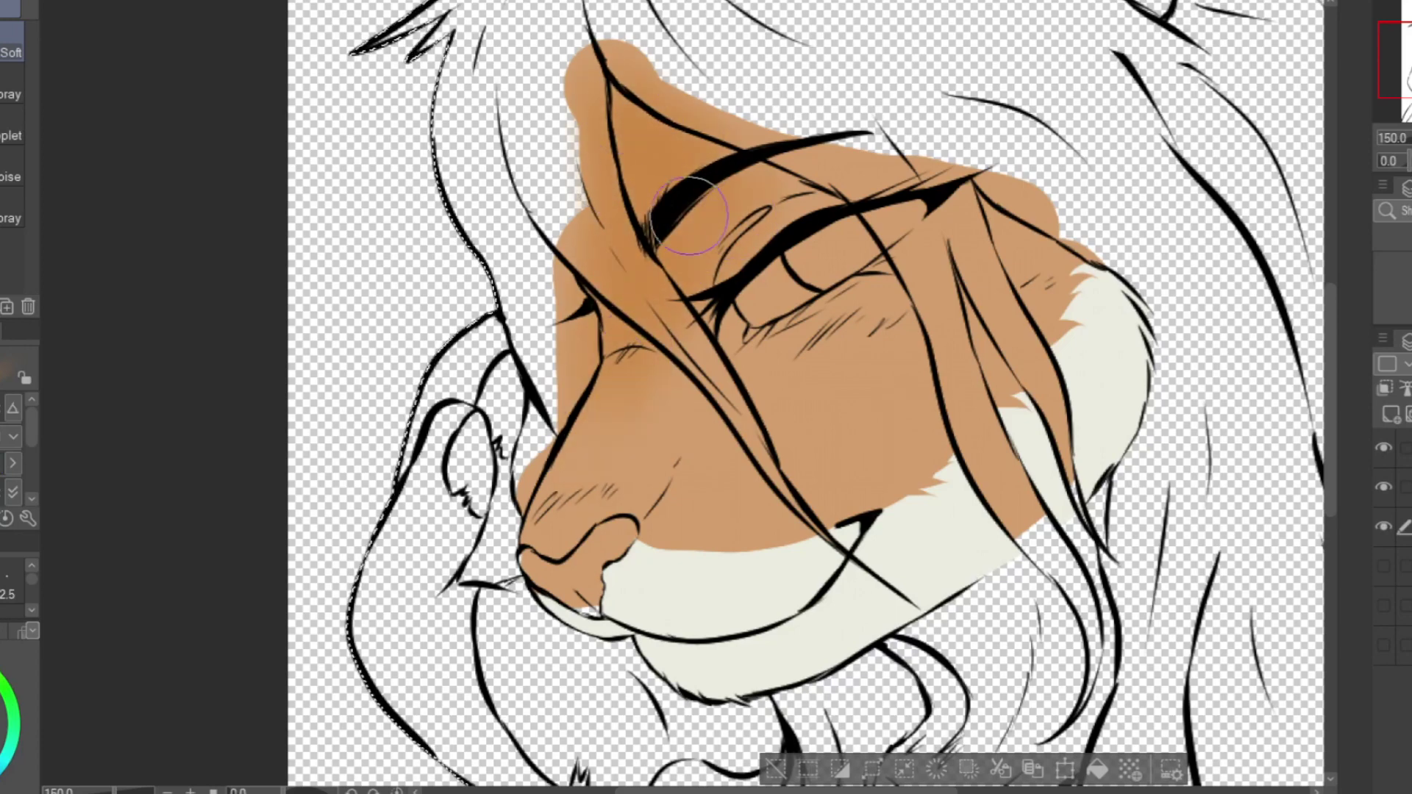
scroll(737, 220, up, 1)
Paint a darker orange crescent under the near eye and cover its inner part with cream.
key(p)
scroll(798, 359, up, 2)
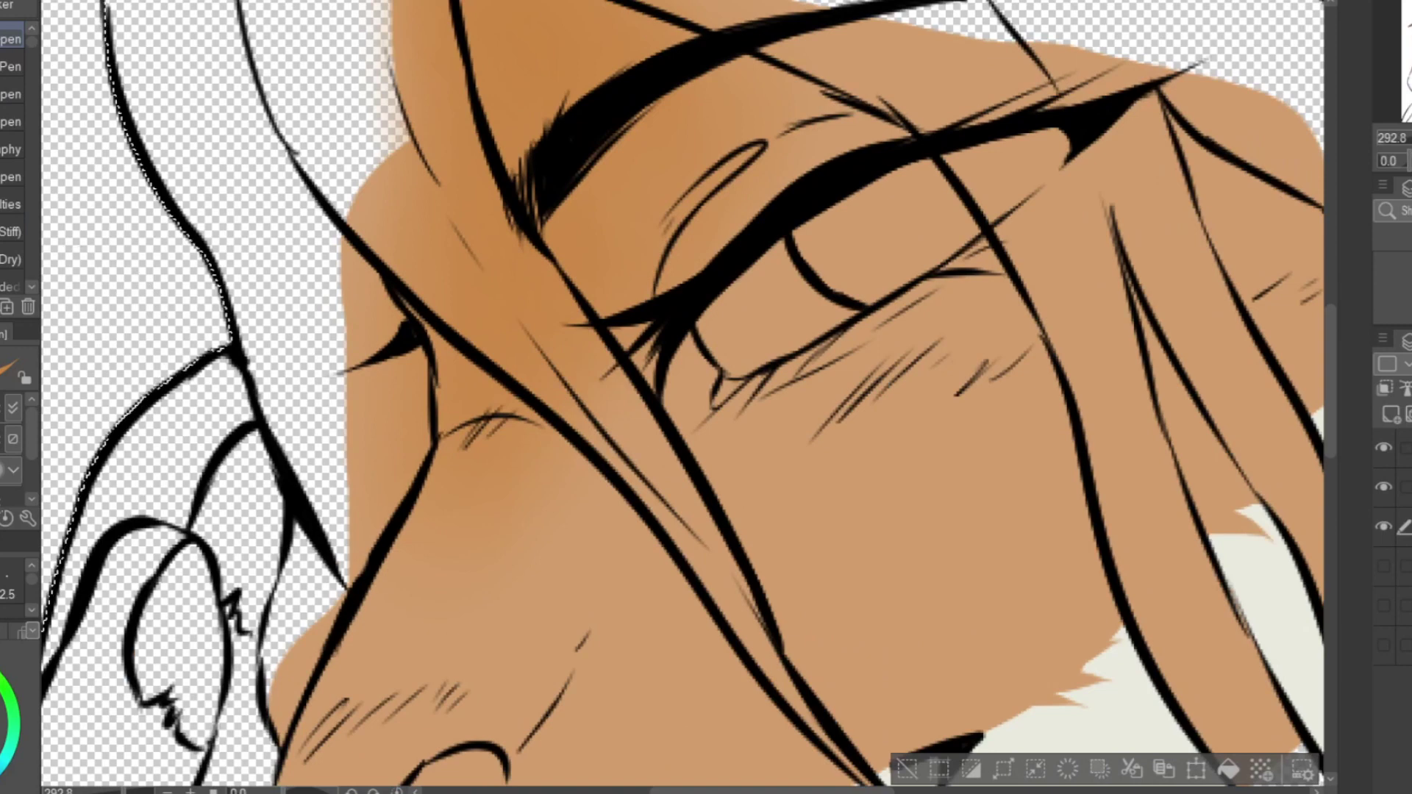
mouse_move(743, 390)
mouse_down()
mouse_move(985, 316)
mouse_move(813, 398)
mouse_up()
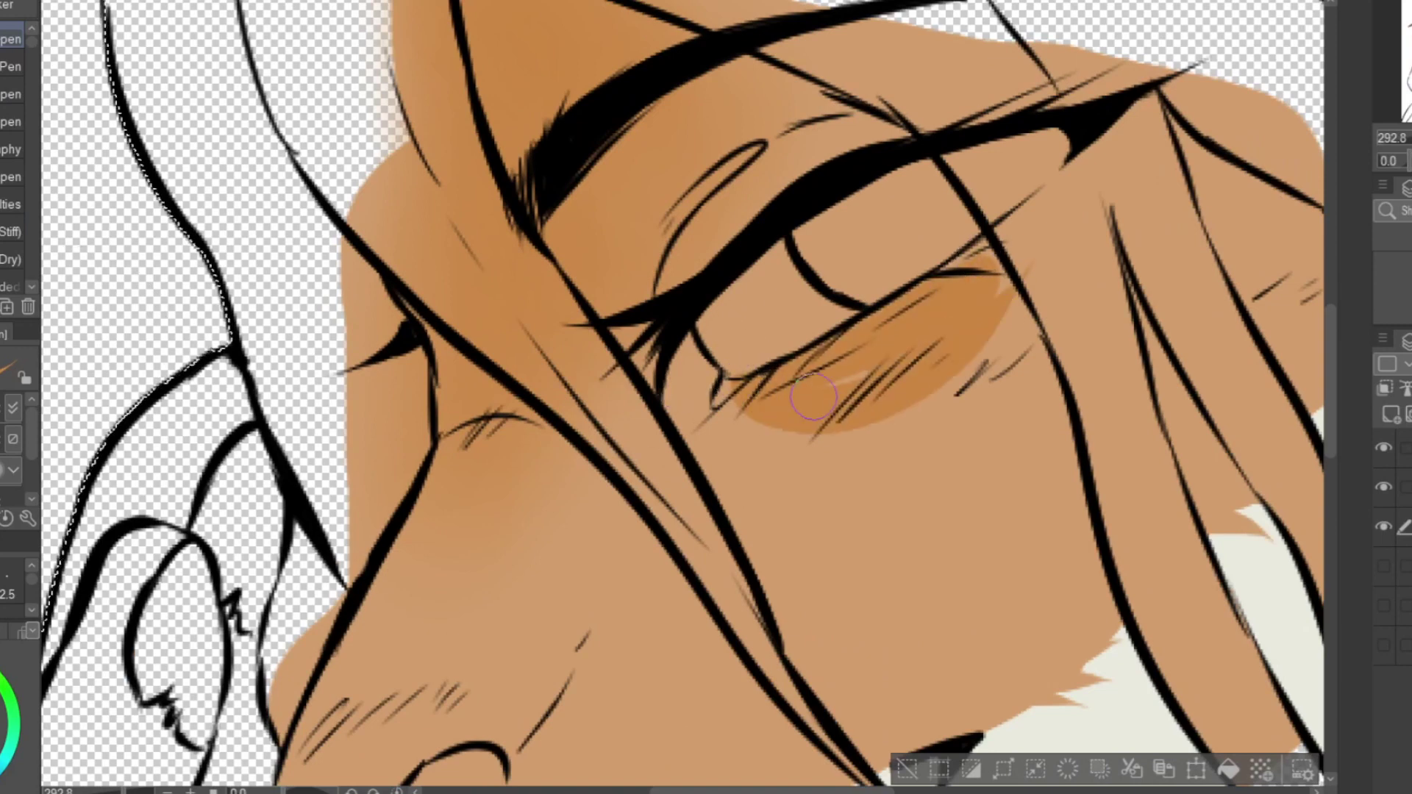
key(ctrl+Tab)
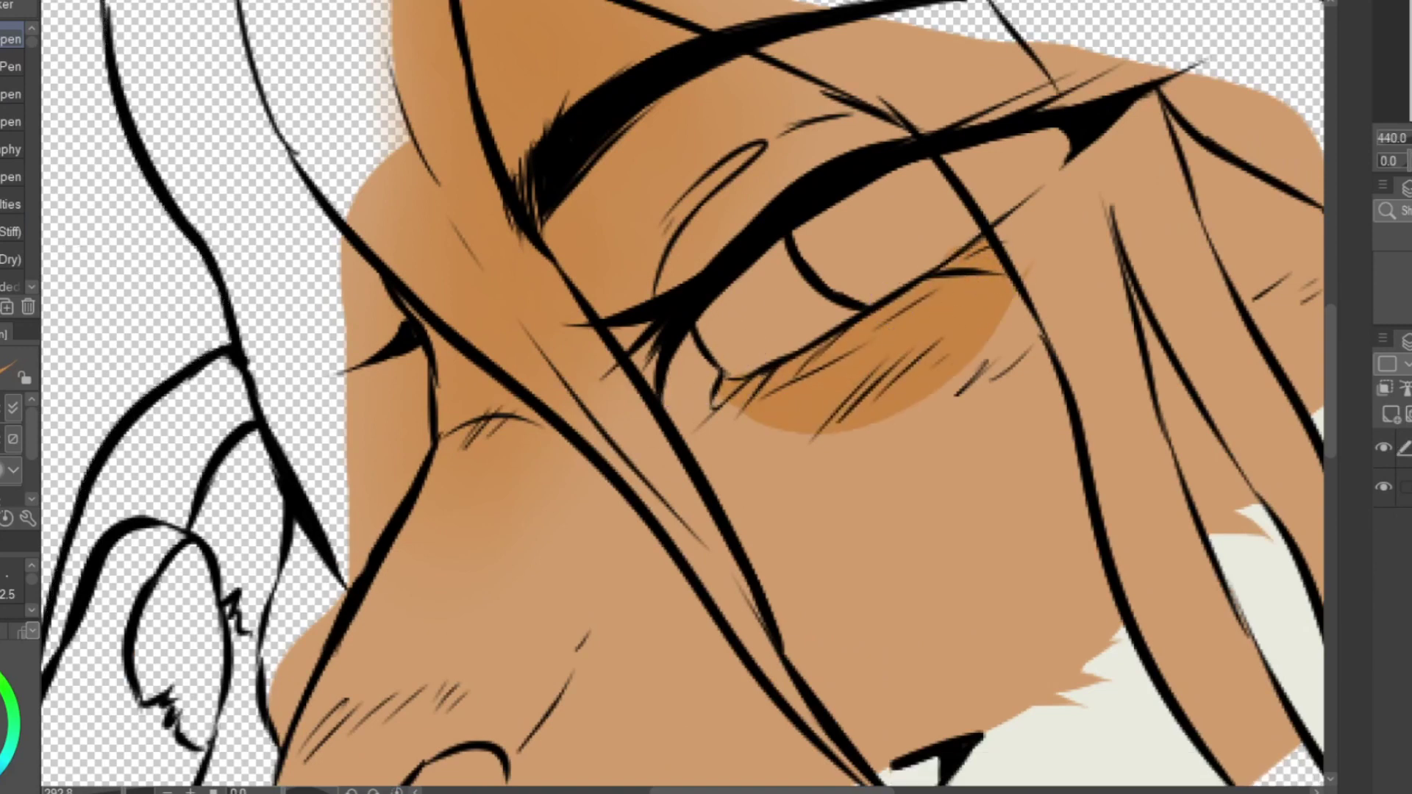
drag(736, 390, 900, 313)
alt+click(912, 388)
scroll(914, 171, down, 1)
key(ctrl+Tab)
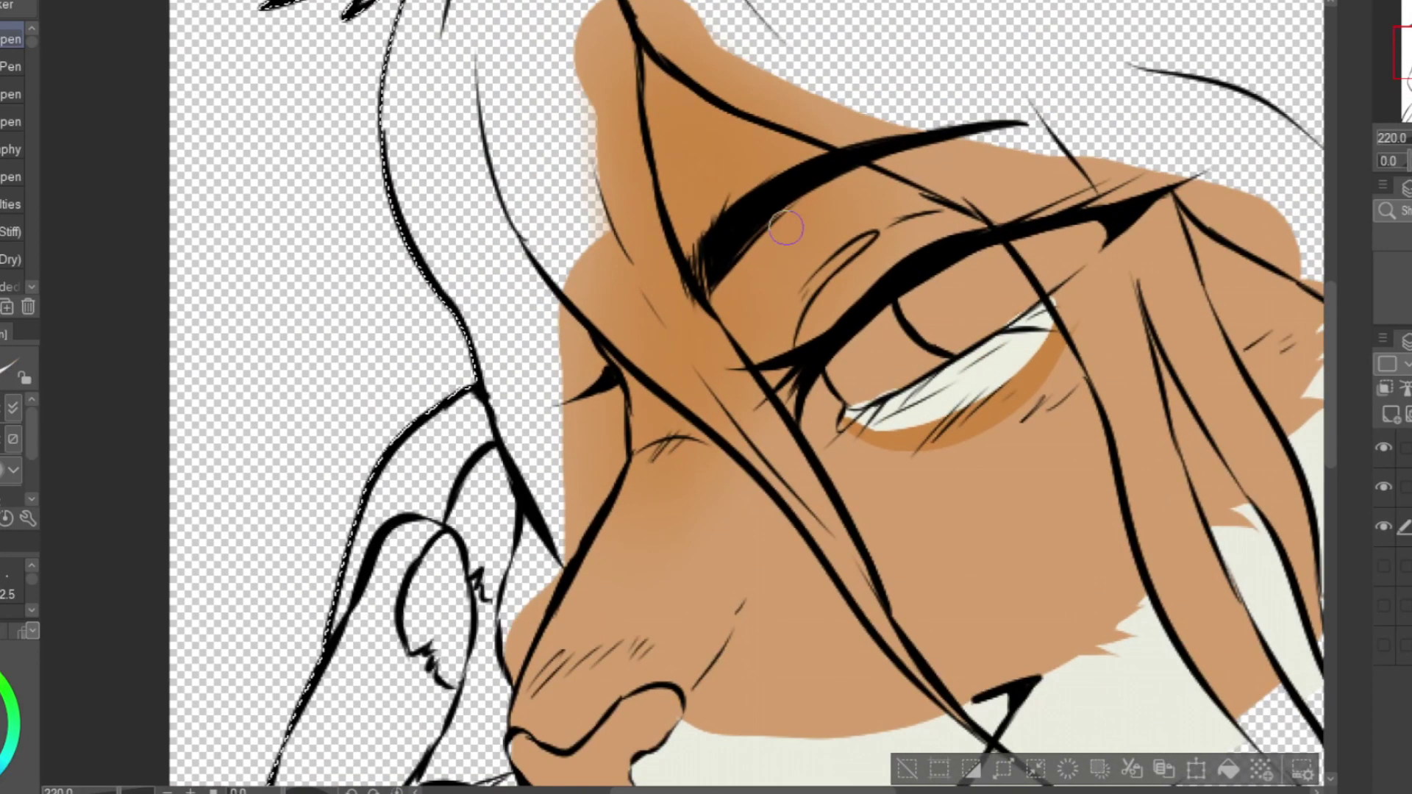
Paint a cream patch over the near eye's upper lid, inner corner and the area around the eyebrow.
drag(788, 227, 791, 335)
drag(780, 243, 963, 209)
drag(826, 301, 871, 235)
mouse_move(801, 358)
mouse_down()
mouse_move(899, 185)
mouse_move(811, 226)
mouse_move(757, 204)
mouse_move(736, 239)
mouse_move(821, 391)
mouse_move(912, 401)
mouse_up()
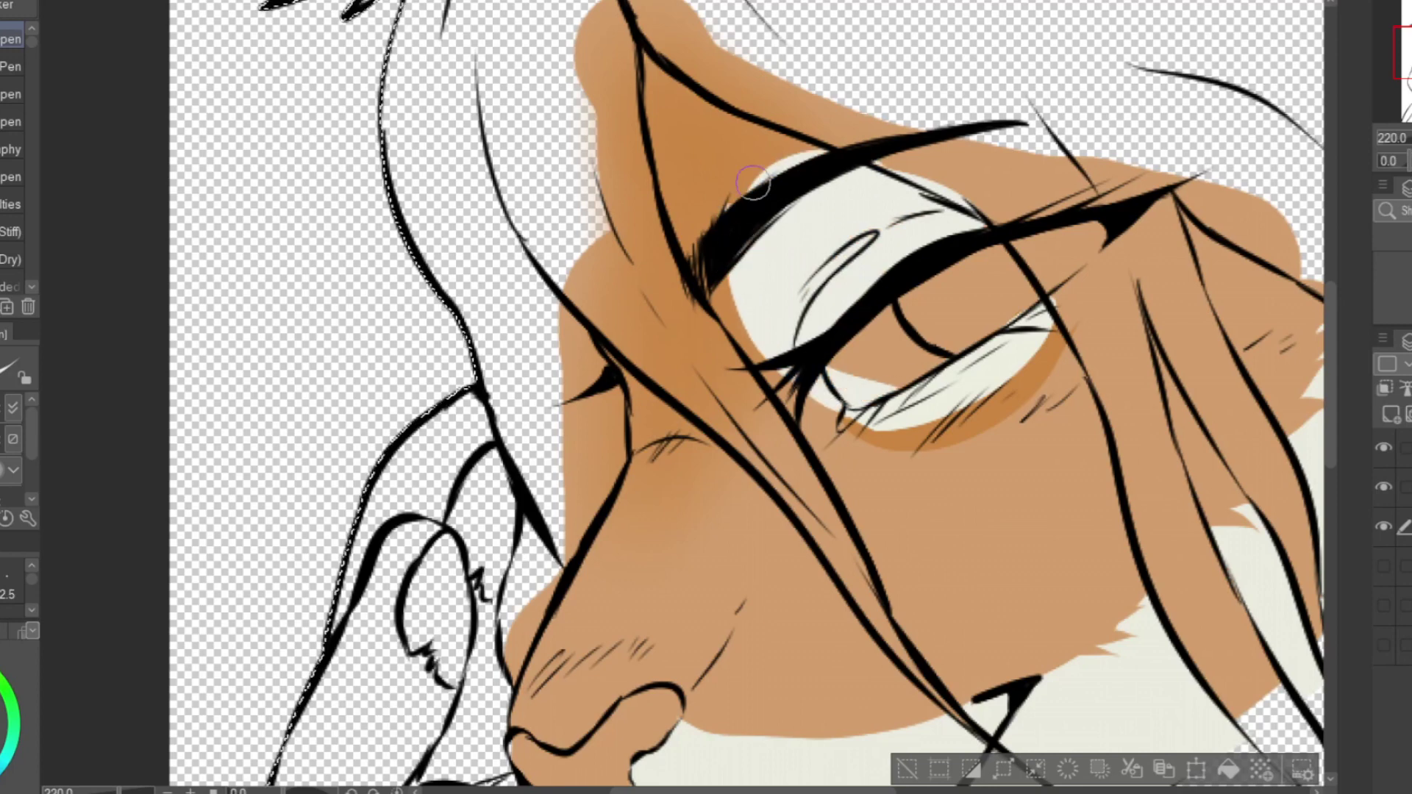
mouse_move(753, 181)
mouse_down()
mouse_move(759, 143)
mouse_move(798, 234)
mouse_move(684, 145)
mouse_move(749, 294)
mouse_move(813, 144)
mouse_up()
key(ctrl+z)
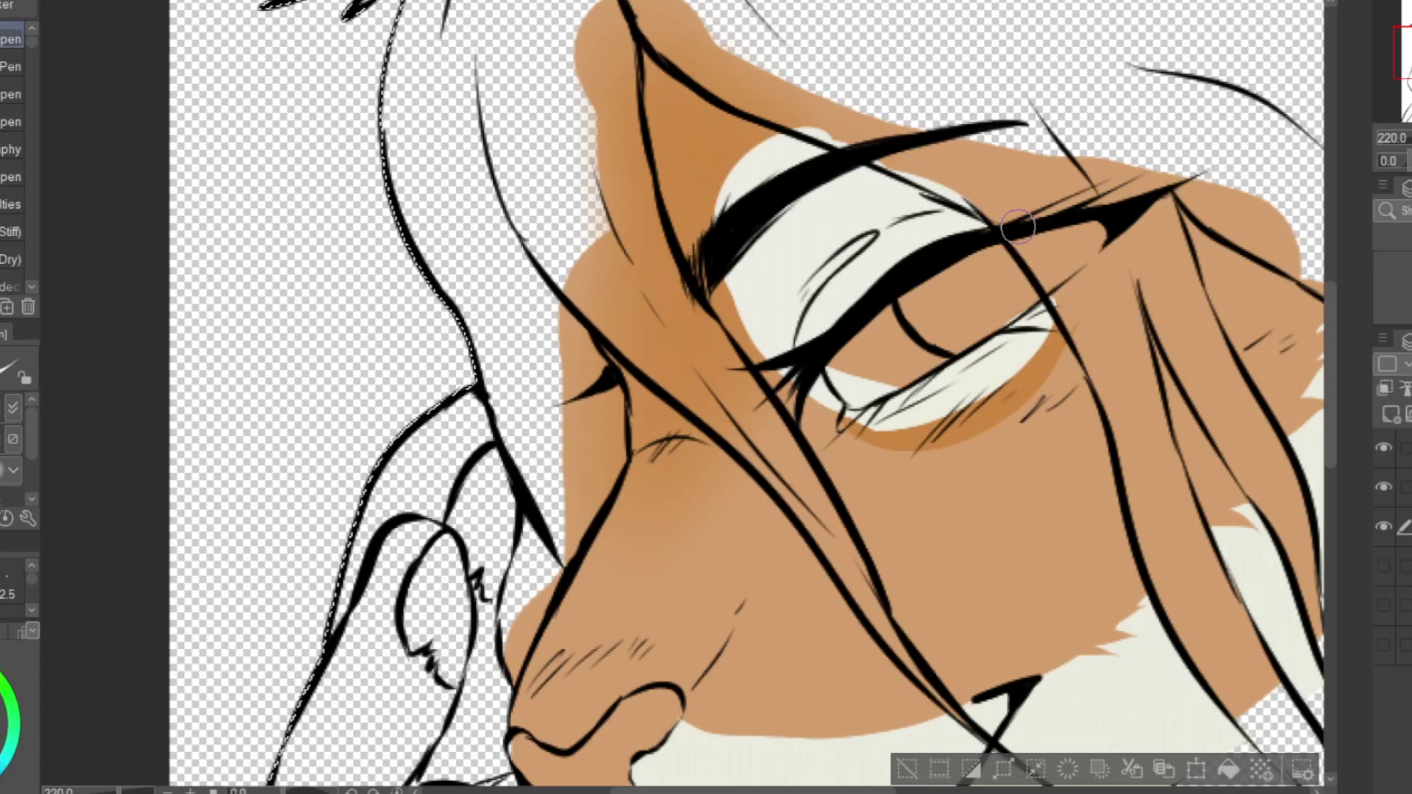
Paint three tapered dark grey-brown stripes from the mouth corner across the muzzle on a new layer.
scroll(1019, 226, down, 2)
scroll(1019, 226, up, 4)
scroll(1019, 227, down, 5)
scroll(904, 258, up, 10)
scroll(956, 221, down, 6)
scroll(971, 227, down, 10)
scroll(963, 353, up, 10)
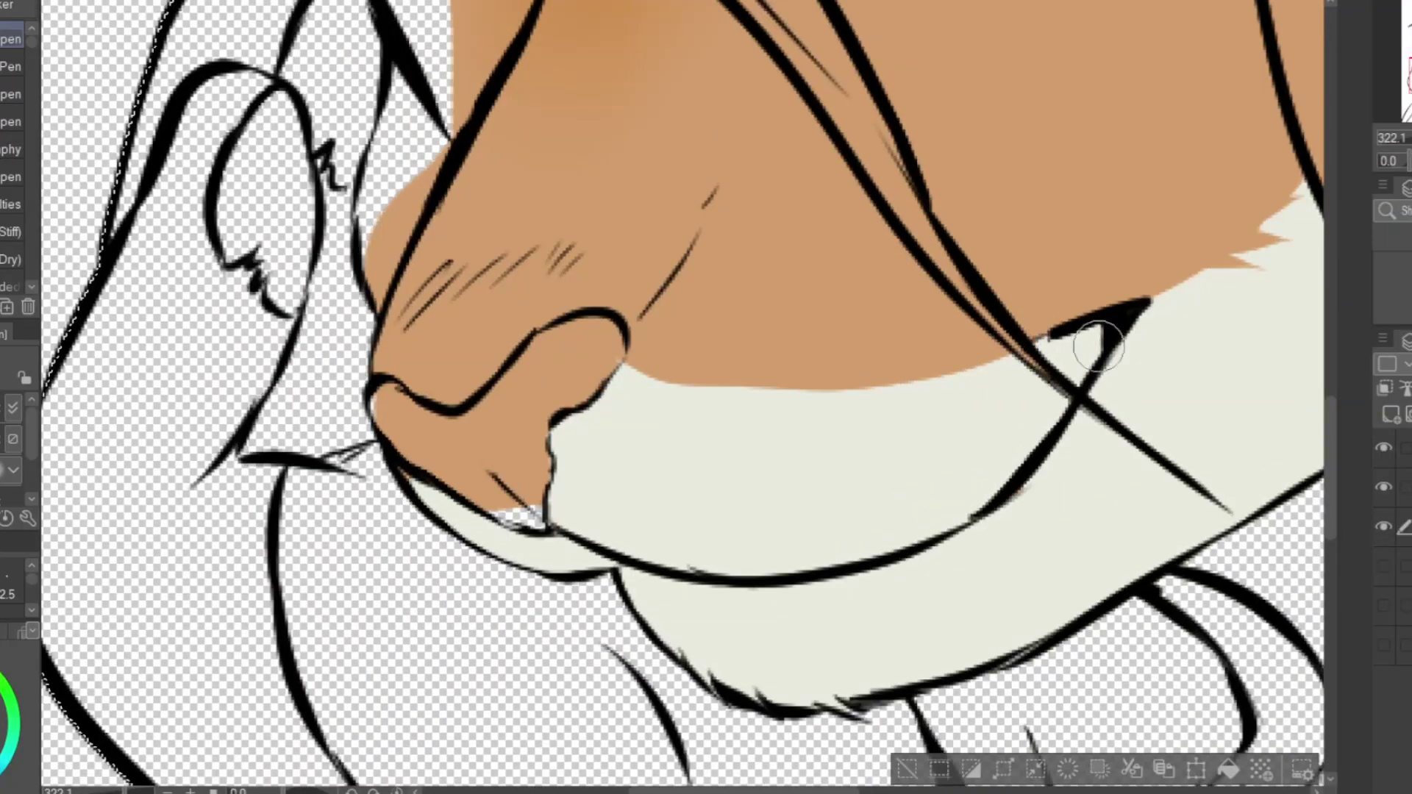
mouse_move(1071, 382)
mouse_down()
mouse_move(879, 465)
mouse_move(989, 470)
mouse_move(899, 415)
mouse_up()
drag(1034, 356, 757, 428)
mouse_move(1044, 371)
mouse_down()
mouse_move(874, 479)
mouse_move(768, 491)
mouse_up()
drag(1060, 390, 873, 544)
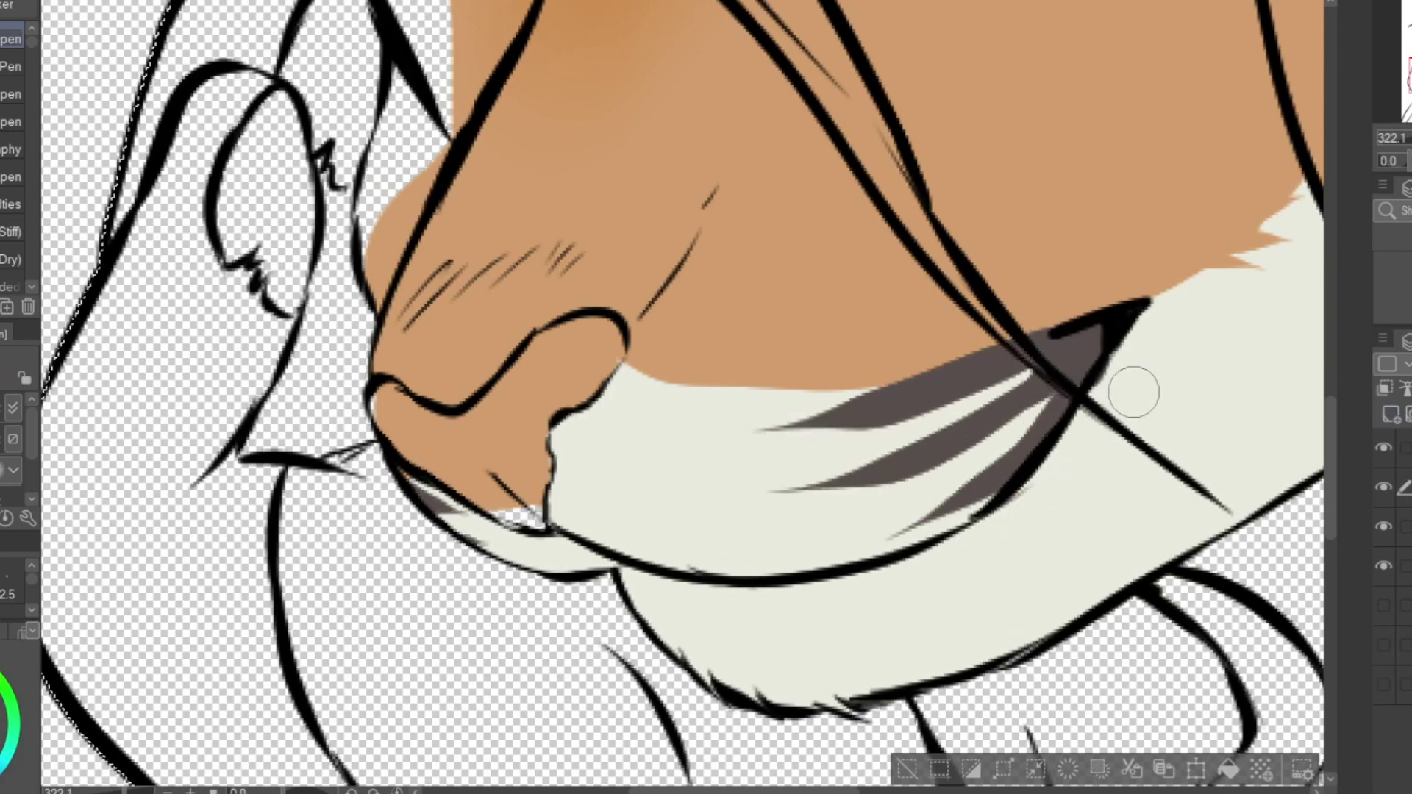
Paint a dark grey-brown marking at the inner corner of the near eye.
scroll(967, 440, down, 5)
scroll(813, 195, up, 4)
drag(997, 237, 1001, 317)
mouse_move(1010, 234)
mouse_down()
mouse_move(1009, 256)
mouse_move(978, 253)
mouse_up()
Paint two long tapered dark grey-brown stripes sweeping from behind the near eye down the cheek.
scroll(978, 253, down, 1)
mouse_move(1163, 127)
mouse_down()
mouse_move(1137, 234)
mouse_move(837, 507)
mouse_move(1178, 146)
mouse_move(1143, 102)
mouse_move(1157, 116)
mouse_move(1127, 206)
mouse_move(821, 548)
mouse_up()
drag(1283, 183, 1228, 367)
drag(1172, 430, 1030, 610)
mouse_move(1284, 192)
mouse_down()
mouse_move(1169, 399)
mouse_move(1056, 545)
mouse_move(1243, 296)
mouse_move(1249, 170)
mouse_up()
mouse_move(1125, 81)
mouse_down()
mouse_move(1123, 208)
mouse_move(1039, 319)
mouse_move(882, 449)
mouse_up()
drag(1196, 157, 1219, 317)
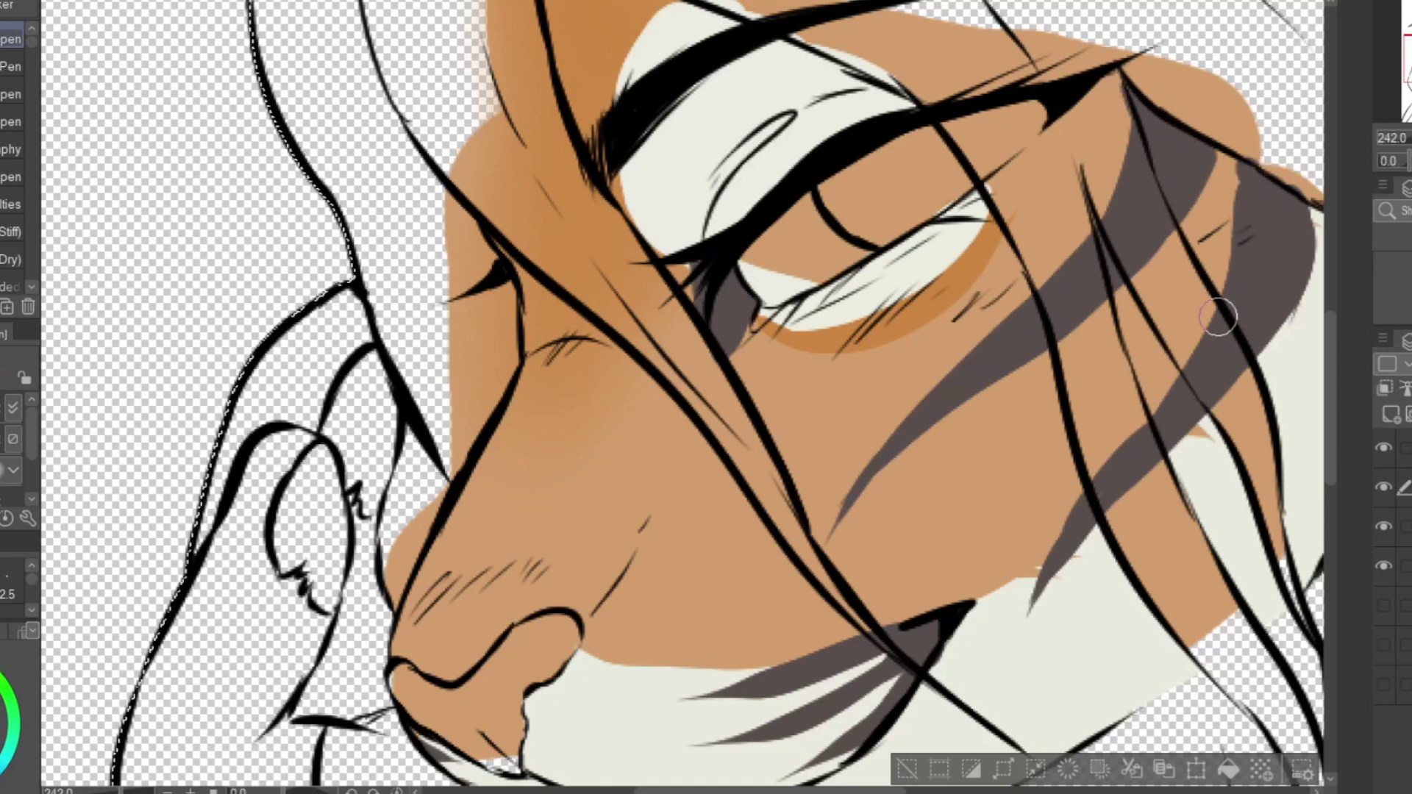
Paint small dark grey-brown stripes on the forehead beside and above the near eyebrow.
scroll(1218, 316, up, 1)
mouse_move(559, 7)
mouse_down()
mouse_move(779, 187)
mouse_move(815, 375)
mouse_up()
drag(765, 316, 712, 158)
drag(734, 129, 770, 242)
drag(699, 77, 726, 158)
drag(840, 229, 847, 168)
drag(853, 171, 897, 200)
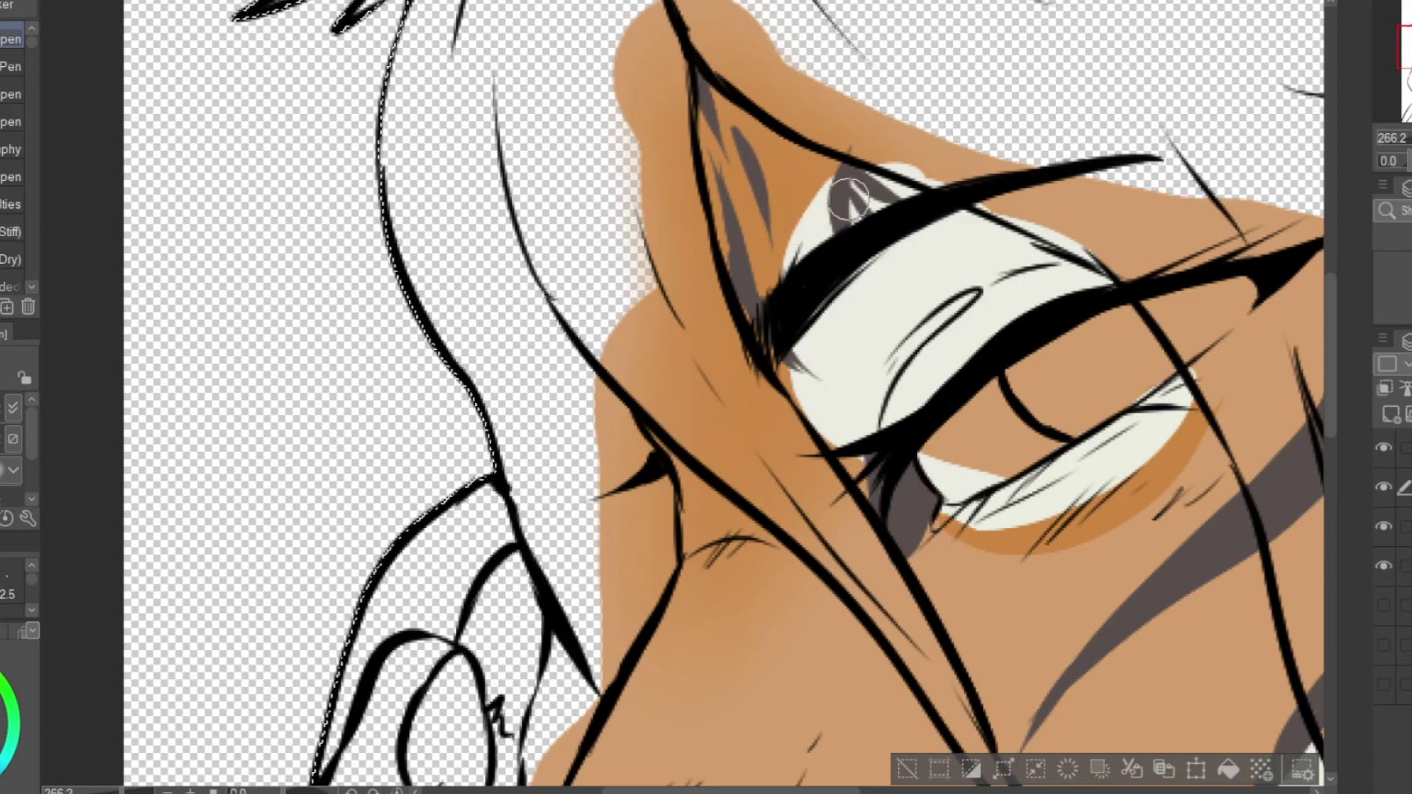
mouse_move(813, 247)
mouse_down()
mouse_move(780, 140)
mouse_move(809, 210)
mouse_up()
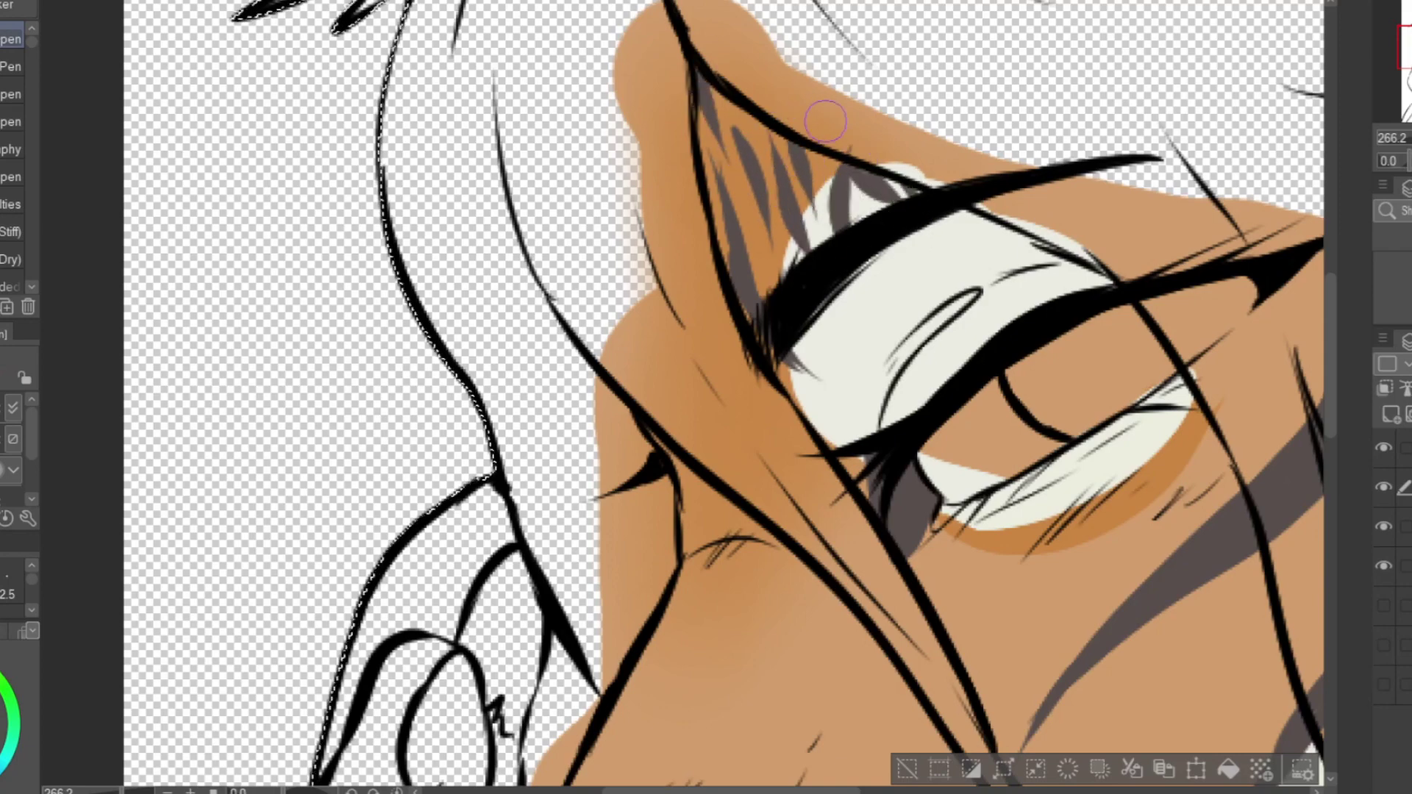
Straighten the orange edge beside the near eye's inner corner and colour the upper eyelid sage green with a pale highlight.
scroll(879, 213, down, 7)
scroll(897, 261, up, 8)
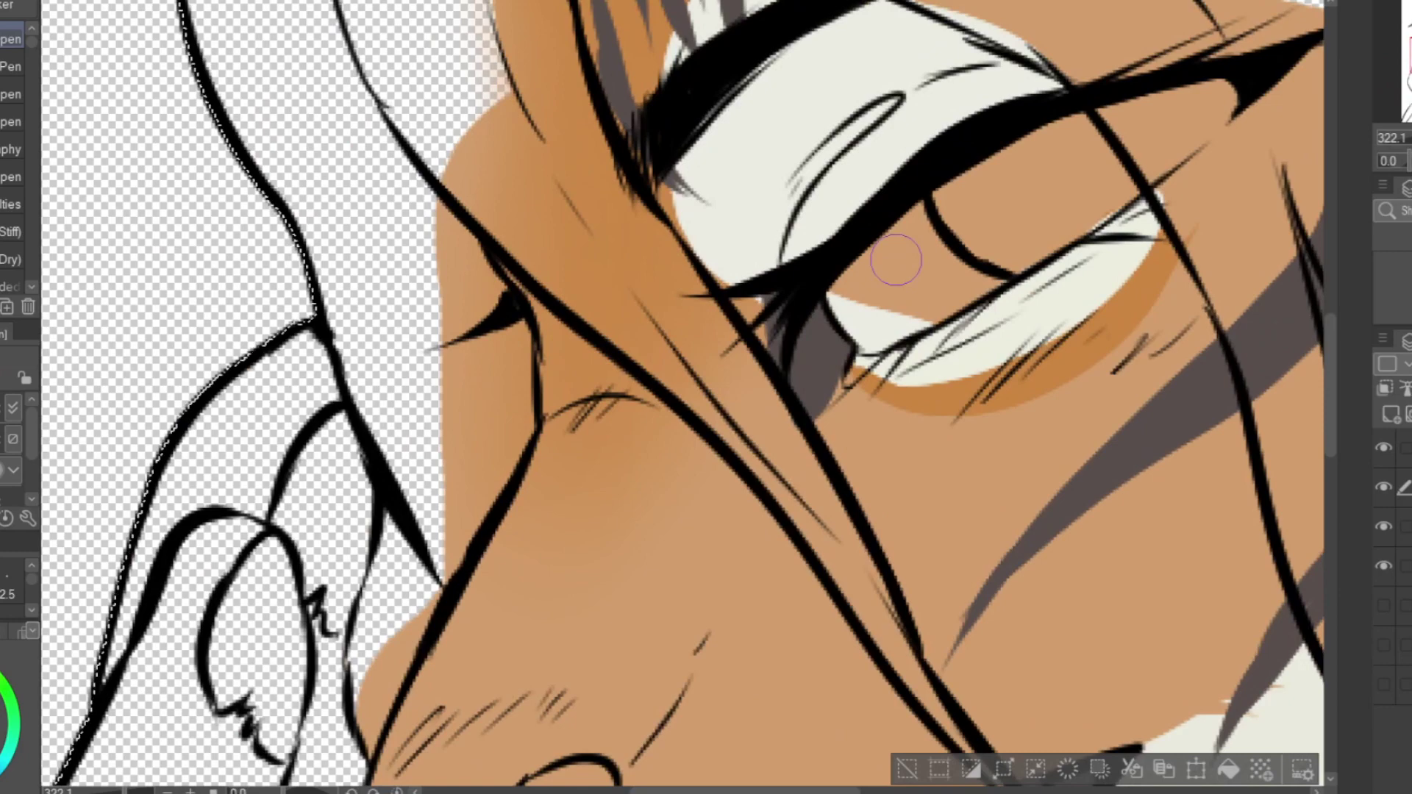
scroll(896, 259, up, 5)
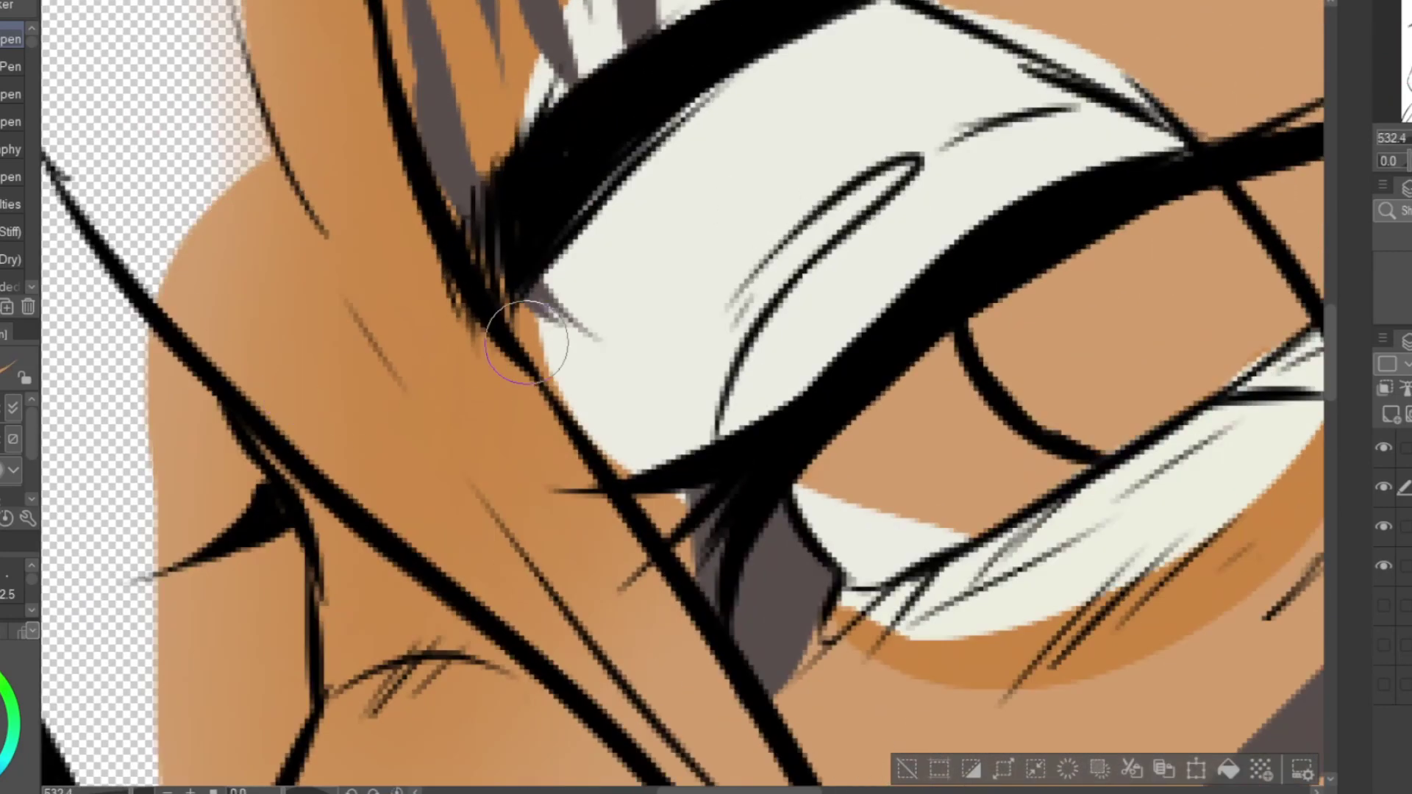
drag(527, 343, 670, 493)
mouse_move(710, 381)
mouse_down()
mouse_move(1081, 164)
mouse_move(1160, 157)
mouse_up()
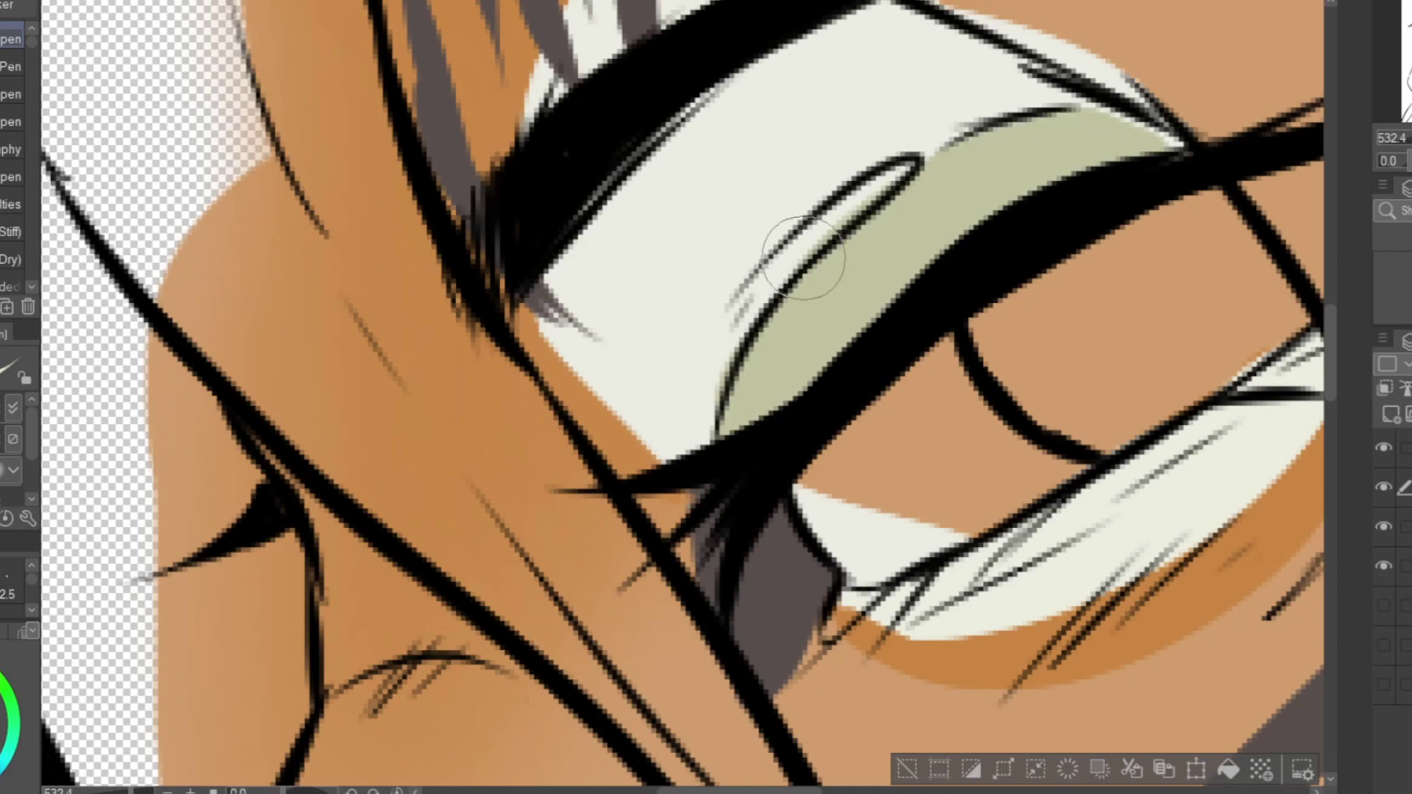
drag(859, 128, 893, 210)
scroll(861, 219, down, 6)
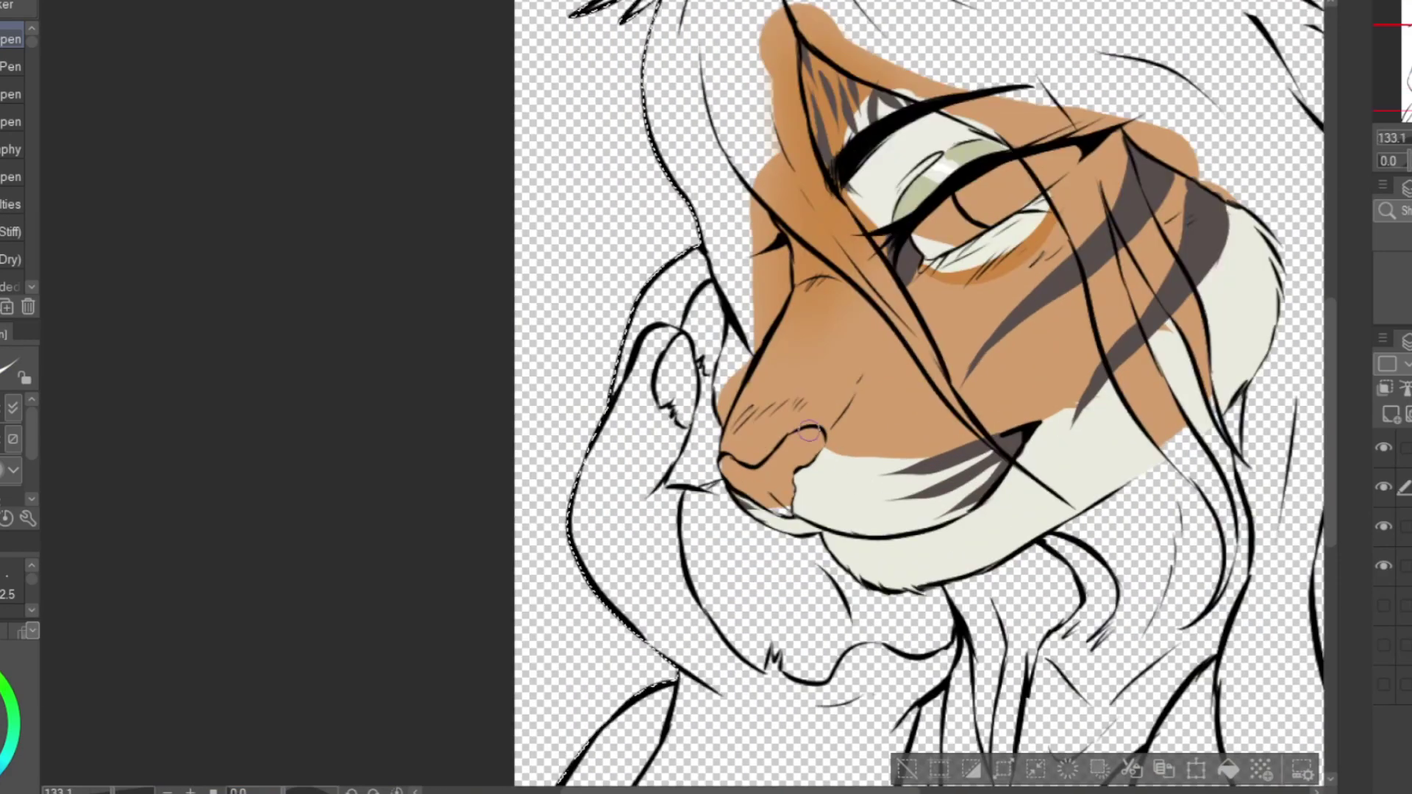
Fill the nose with reddish orange on a new layer and paint in its unfilled lower tip.
scroll(814, 350, down, 2)
scroll(826, 372, up, 4)
key(g)
click(742, 502)
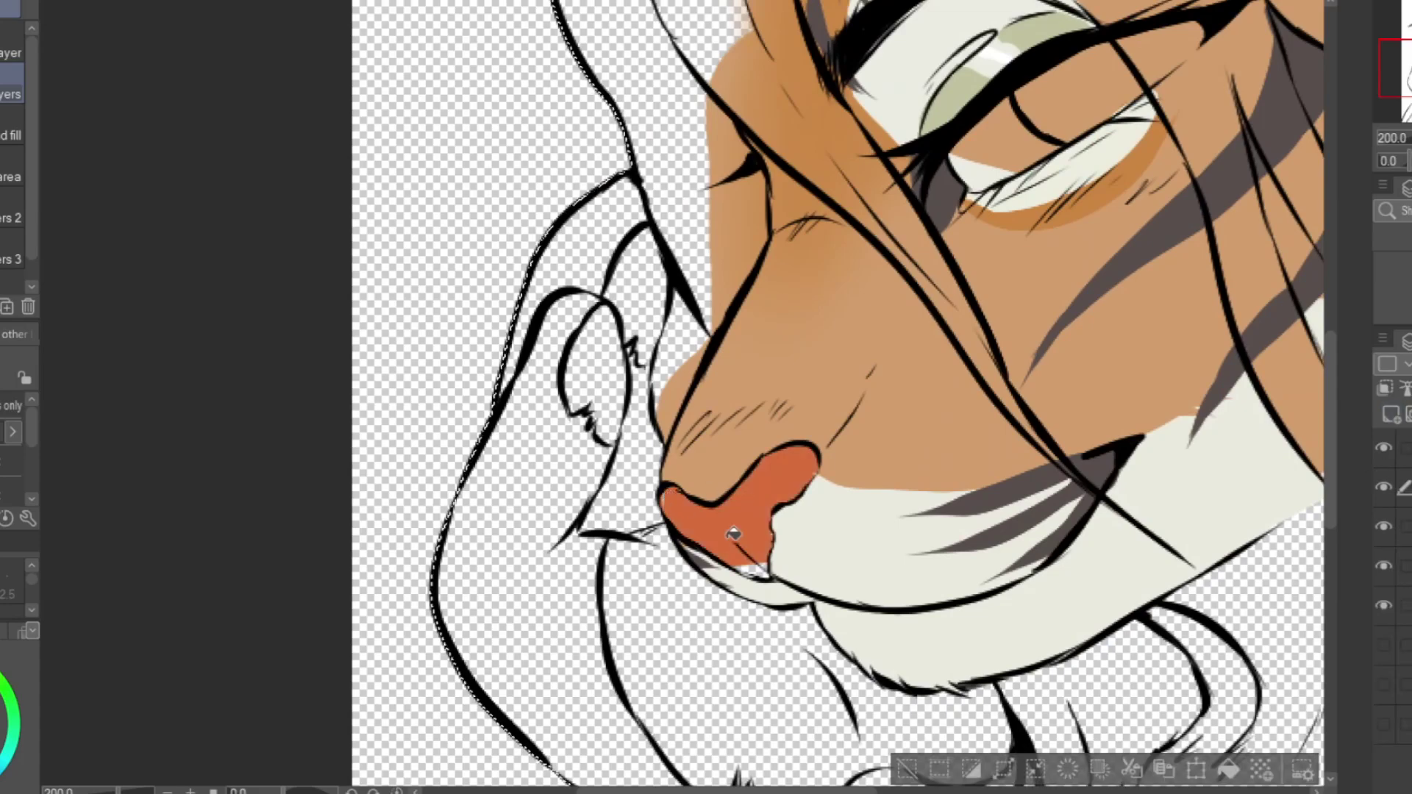
scroll(725, 520, up, 5)
key(p)
Fill the outer parts of the near ear with dark grey-brown, leaving the tufted centre uncoloured.
scroll(515, 178, down, 8)
key(g)
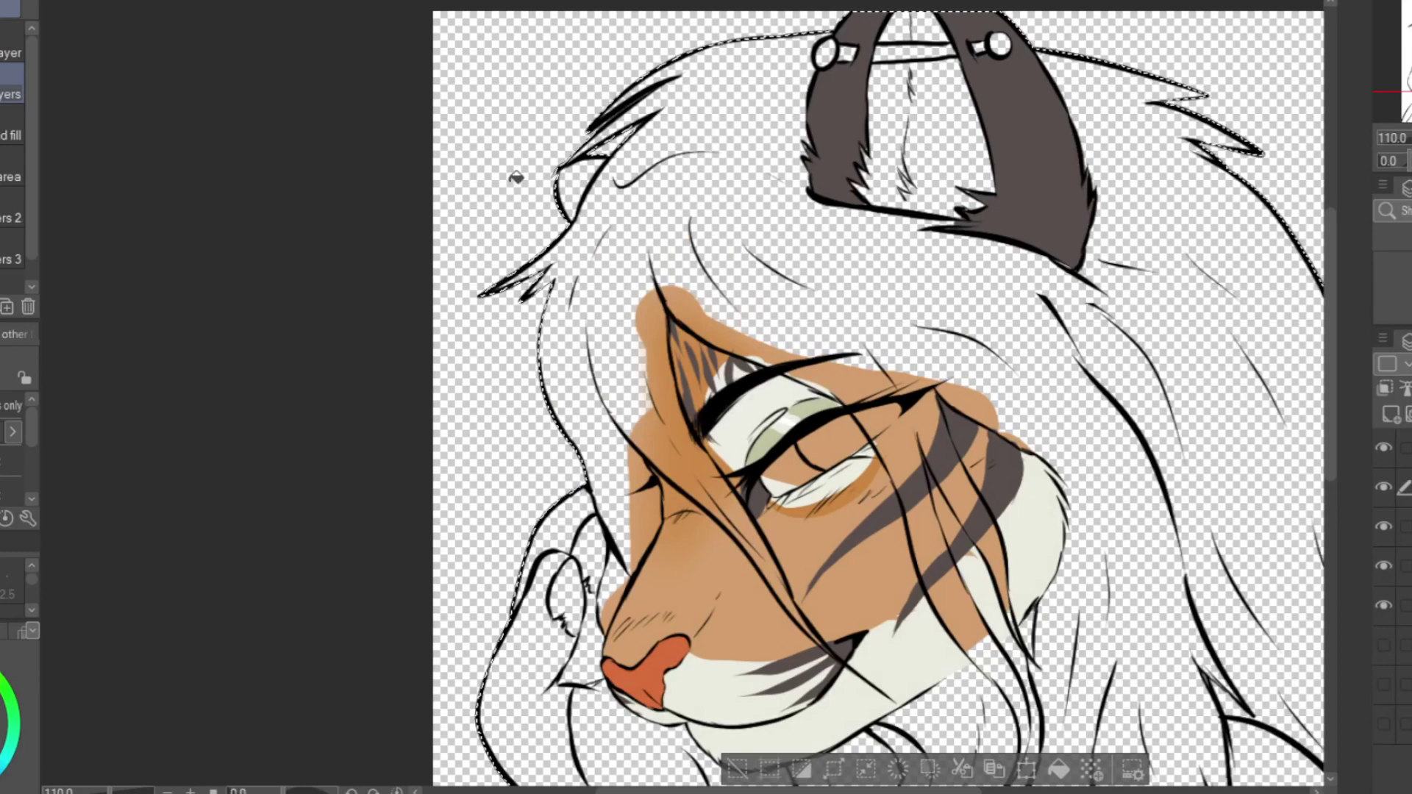
Fill the far ear's visible tip with dark grey-brown and touch up the gaps along the near ear's tufted edges.
drag(967, 58, 931, 136)
scroll(931, 136, up, 5)
key(p)
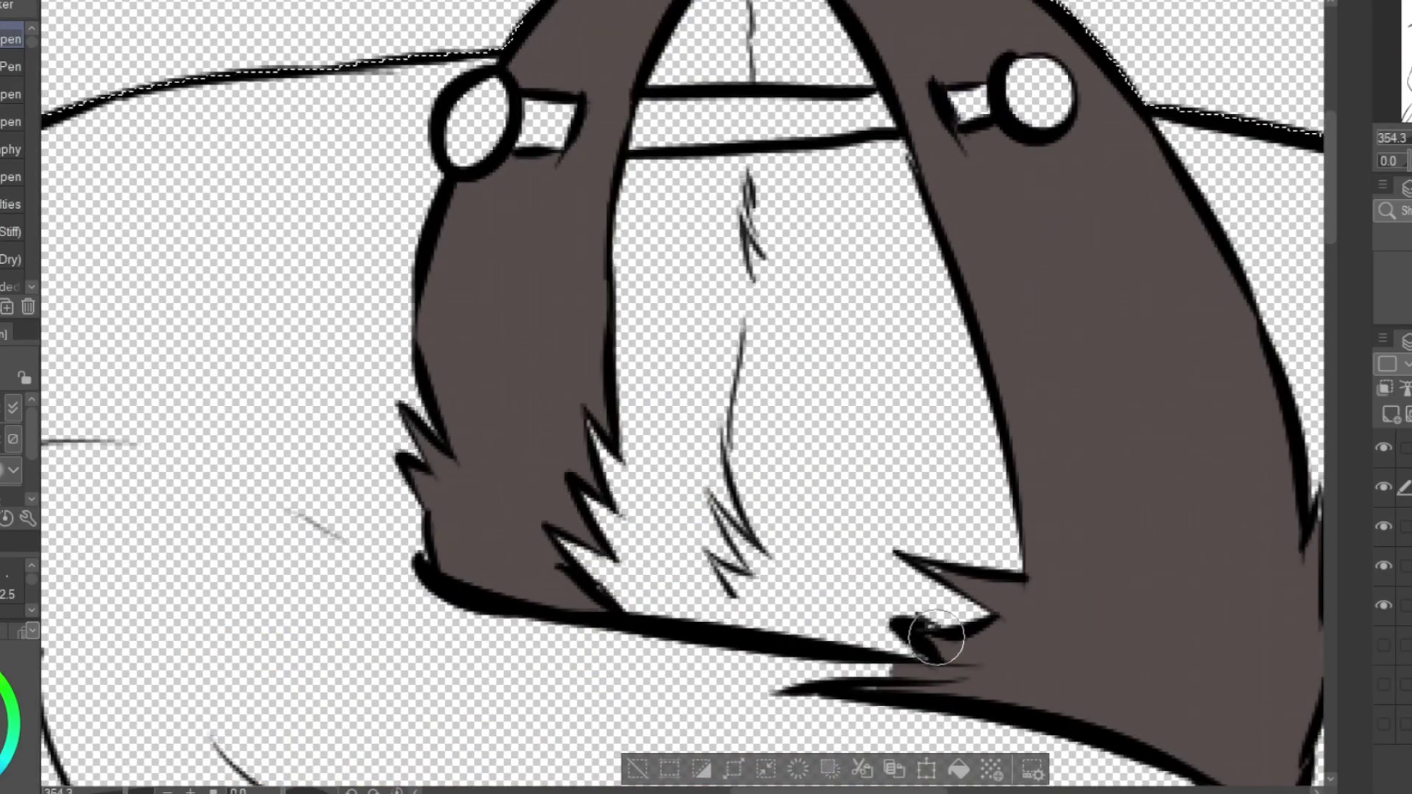
scroll(993, 584, down, 2)
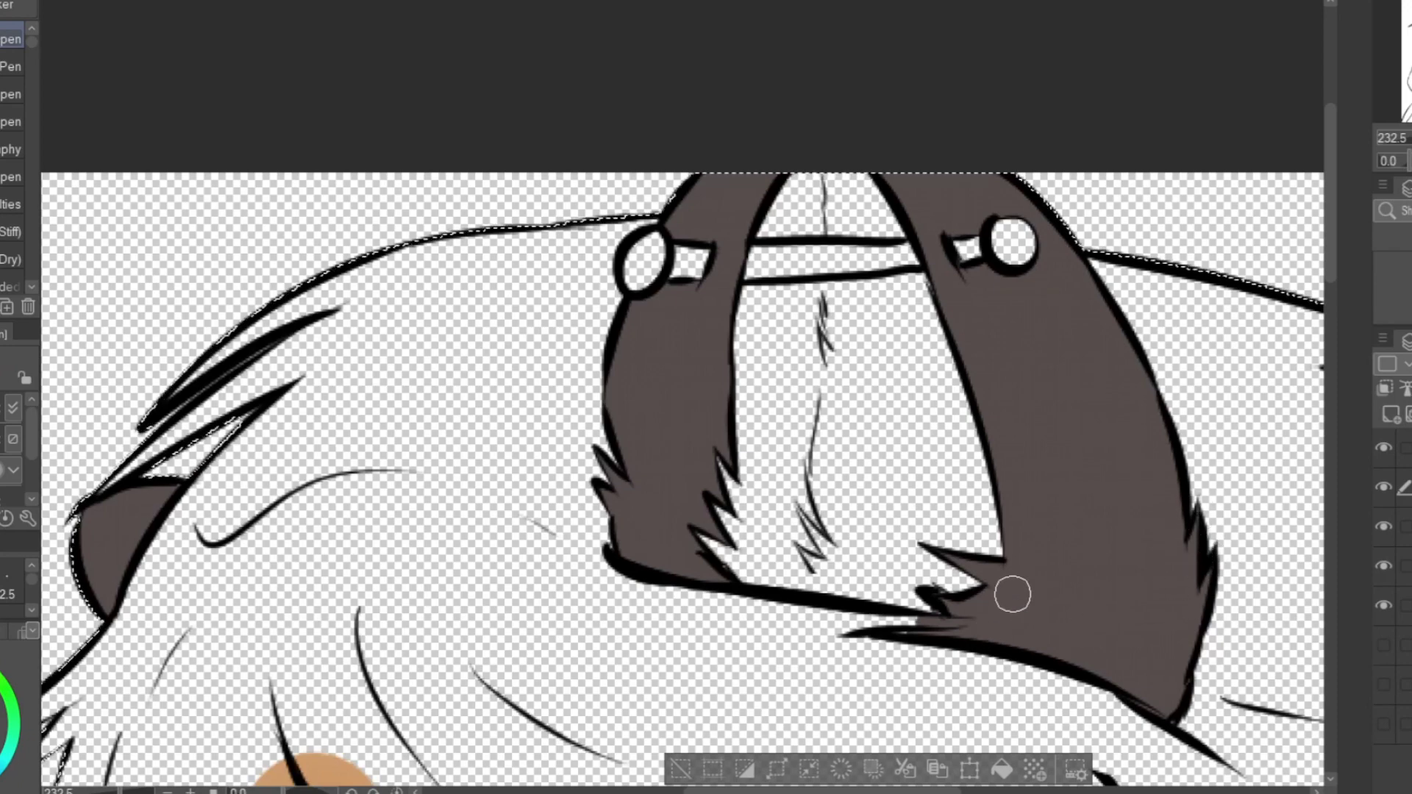
scroll(875, 267, down, 5)
drag(768, 615, 824, 436)
scroll(824, 436, up, 2)
scroll(822, 437, down, 3)
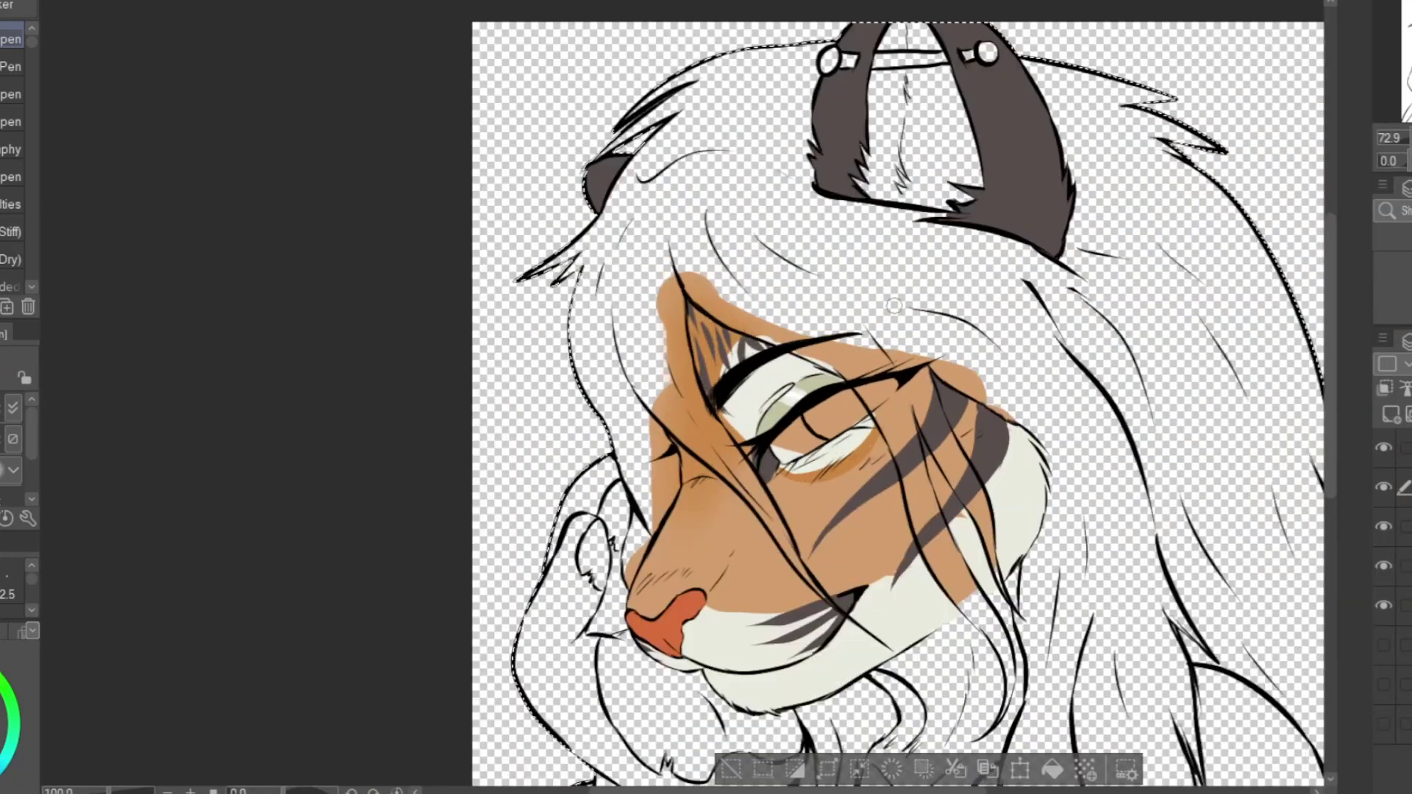
scroll(883, 294, up, 4)
Fill the near ear's piercing bar, its connectors and both ball ends with greyish mauve.
key(g)
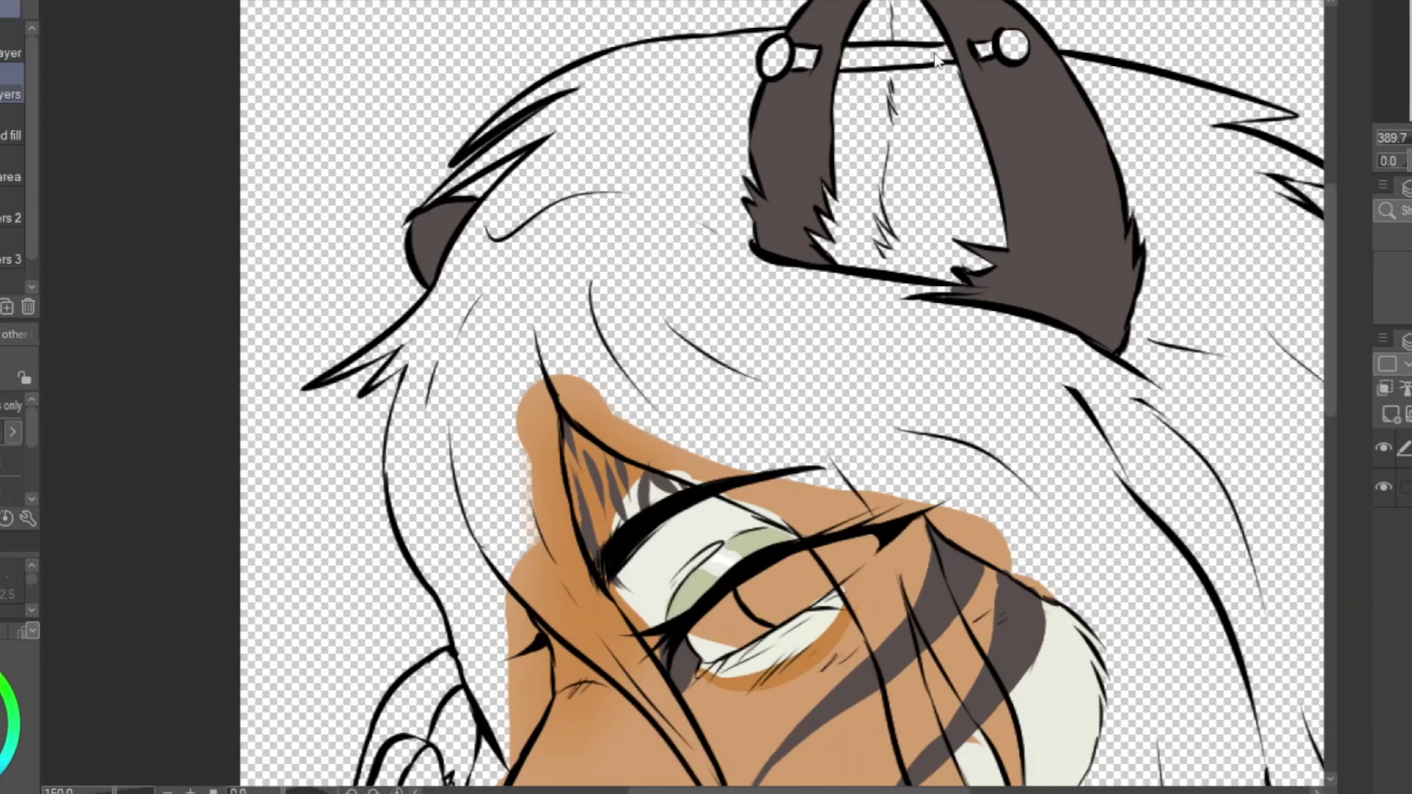
click(895, 56)
click(774, 57)
click(804, 58)
click(1013, 45)
click(984, 49)
scroll(967, 37, up, 7)
scroll(853, 162, down, 5)
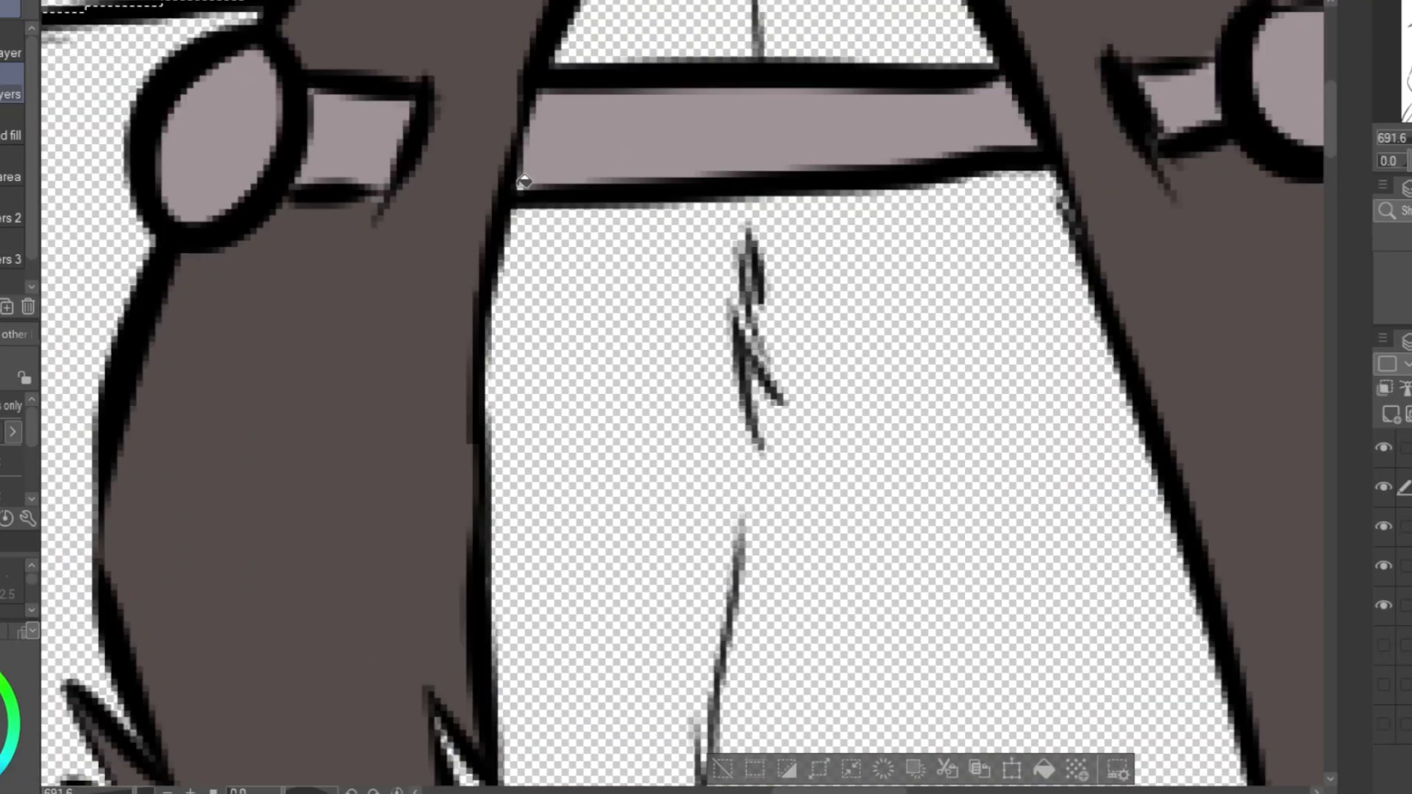
Fill the near ear's tufted centre with tan, touch up the small gaps around the tufts and clear the selection.
click(743, 272)
click(694, 96)
scroll(622, 429, down, 1)
scroll(620, 429, up, 1)
key(p)
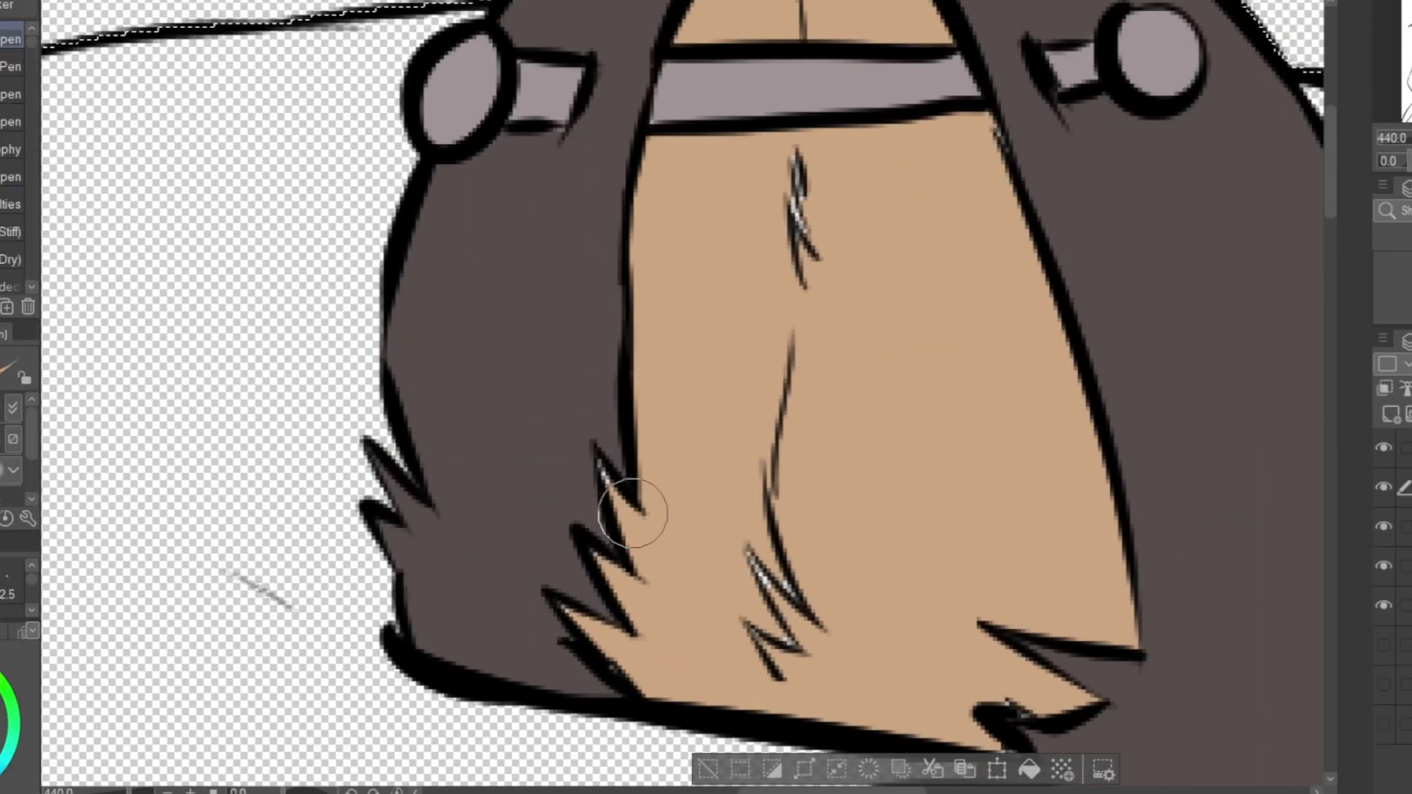
scroll(927, 331, down, 2)
scroll(709, 223, down, 3)
scroll(656, 221, up, 3)
key(alt+bracketright)
scroll(663, 186, down, 6)
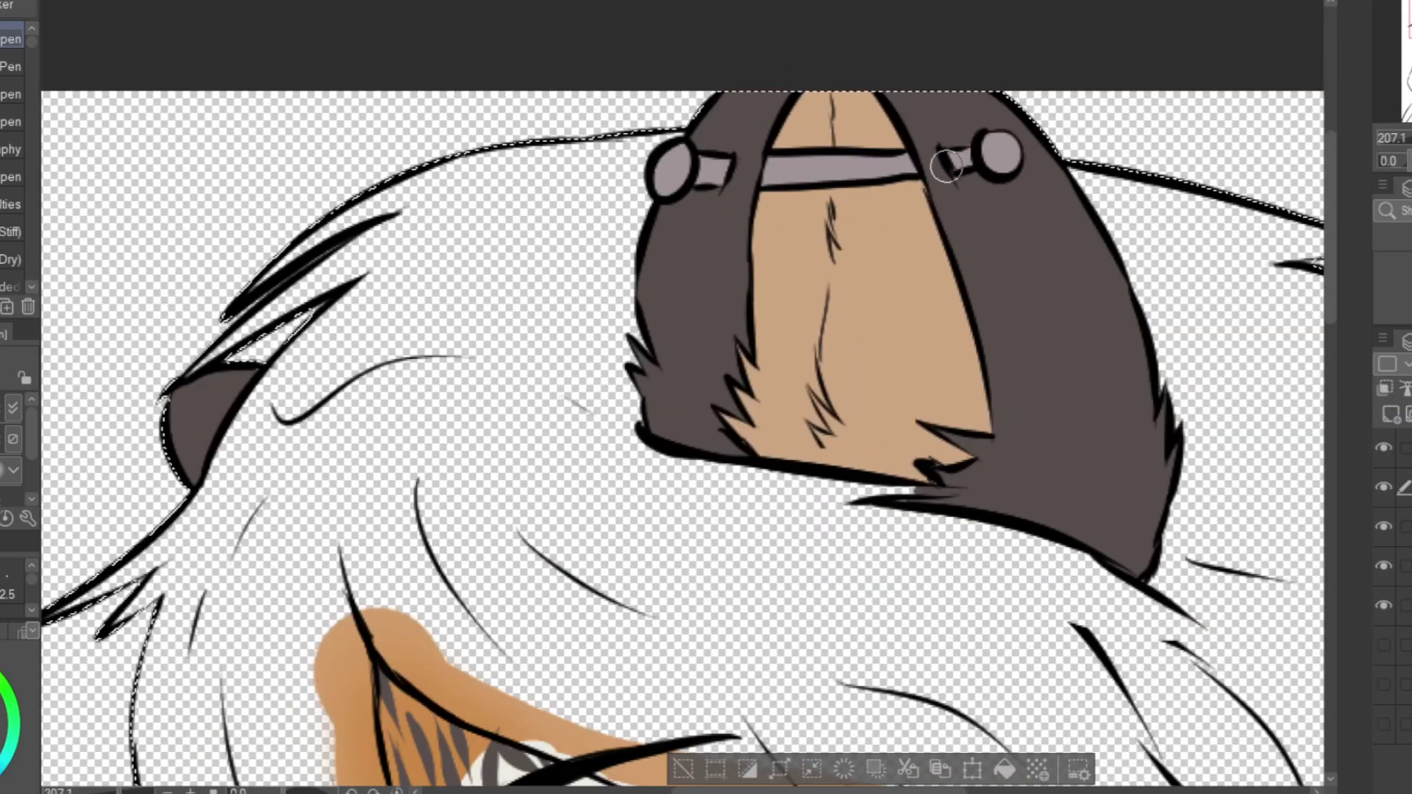
scroll(744, 430, up, 4)
key(ctrl+d)
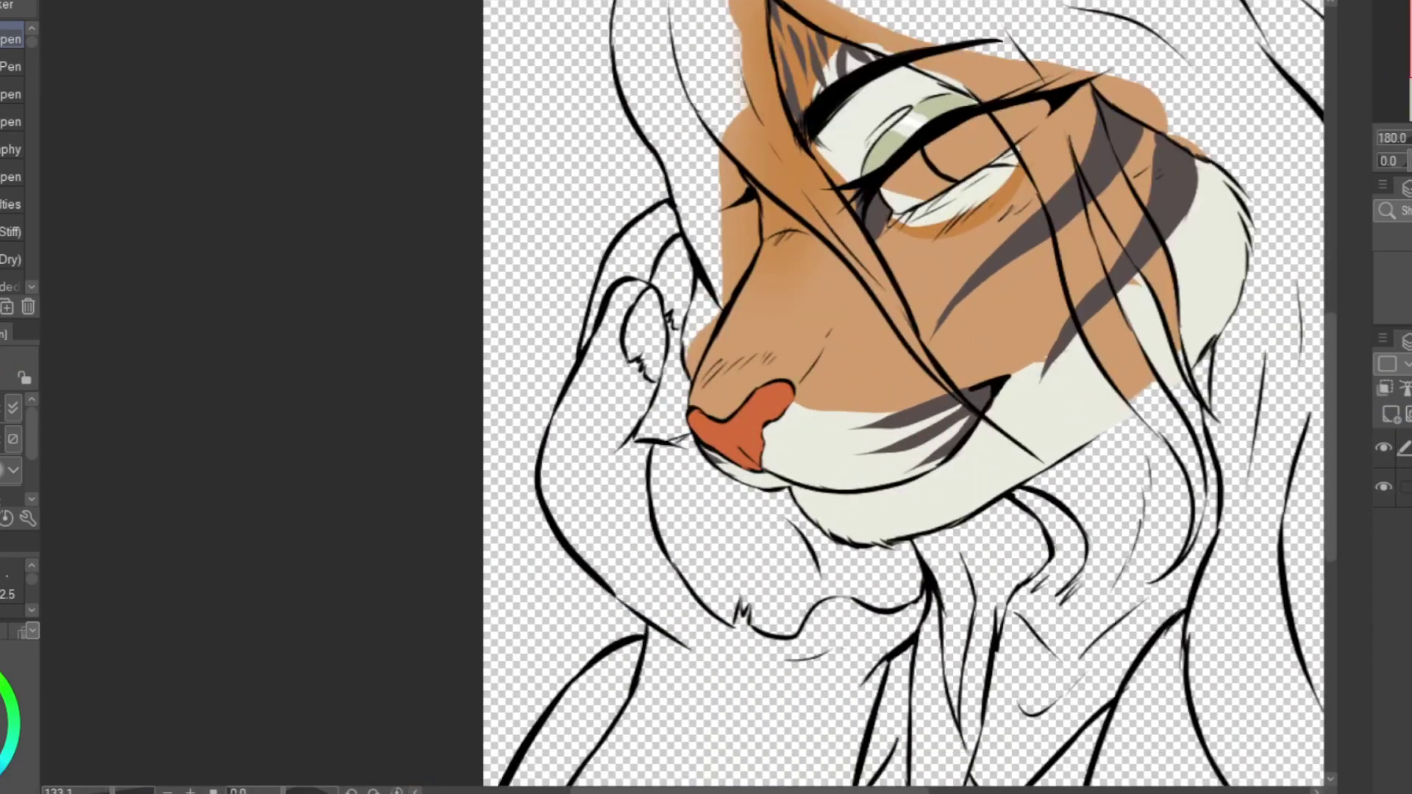
Fill the palm pad and both finger pads of the supporting hand with tan and touch up their edges.
key(g)
click(766, 520)
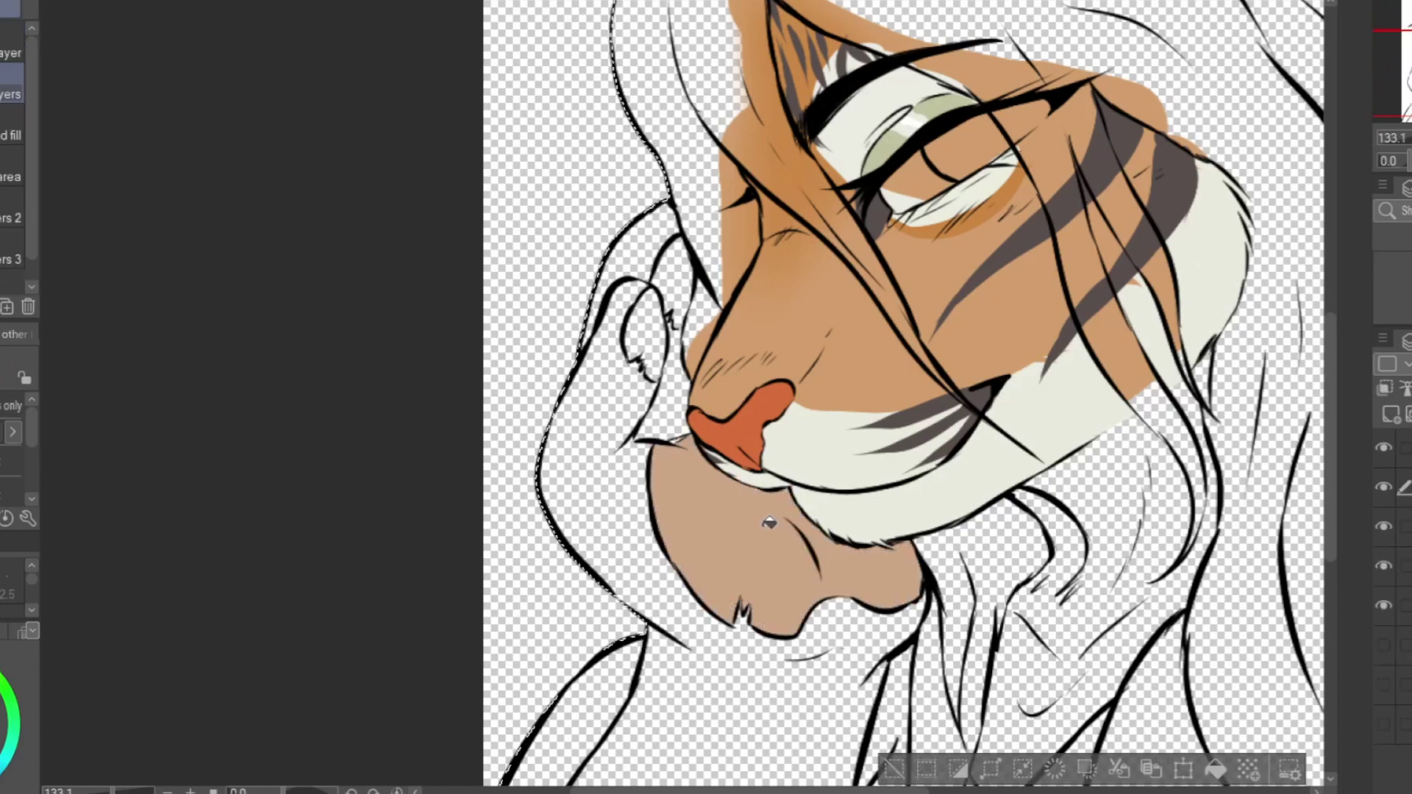
scroll(699, 341, up, 2)
click(615, 324)
click(656, 261)
scroll(662, 285, up, 2)
key(p)
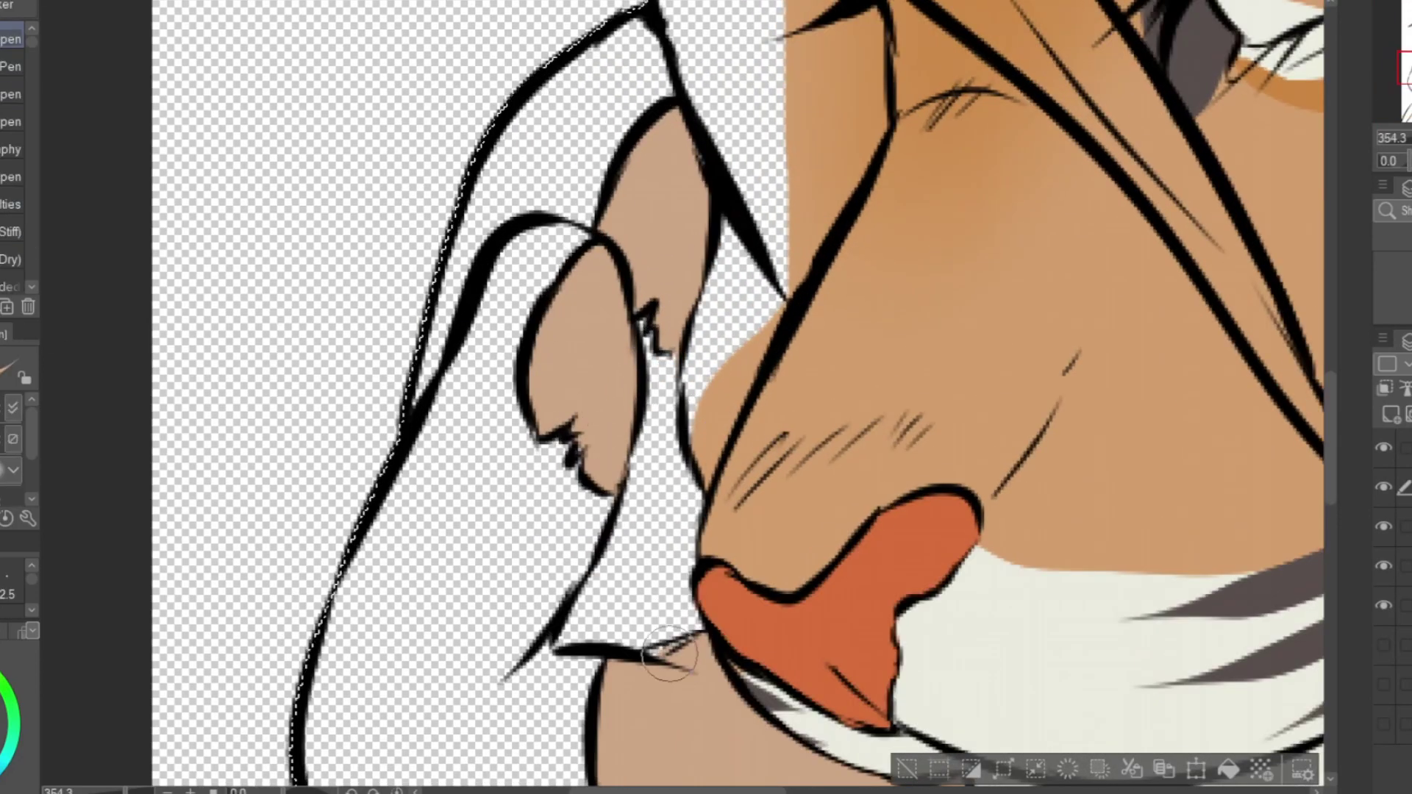
scroll(745, 573, down, 3)
scroll(726, 583, up, 5)
scroll(816, 419, down, 8)
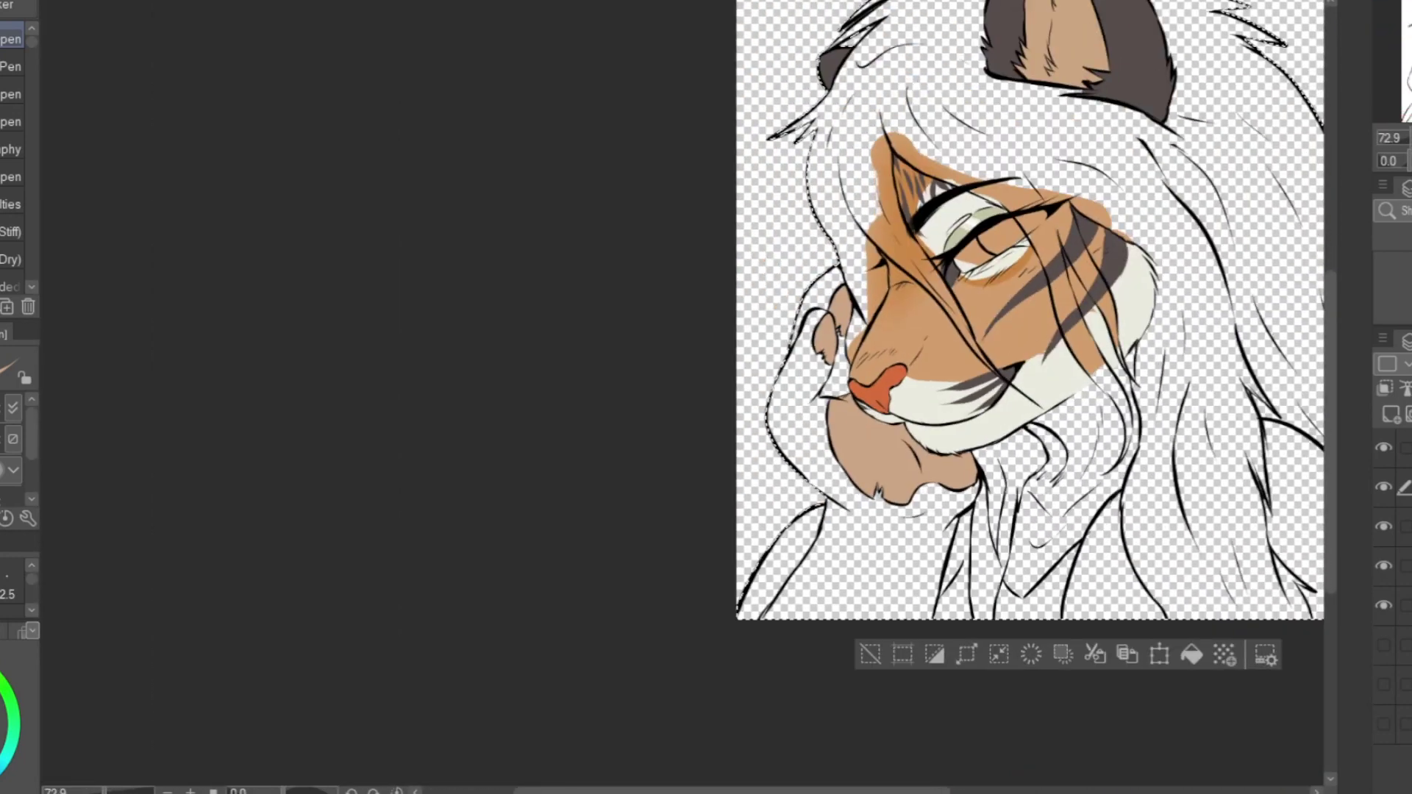
Merge the face, ear and pad colour layers into one and hide the merged layer.
click(1404, 527)
key(ctrl+e)
key(ctrl+e)
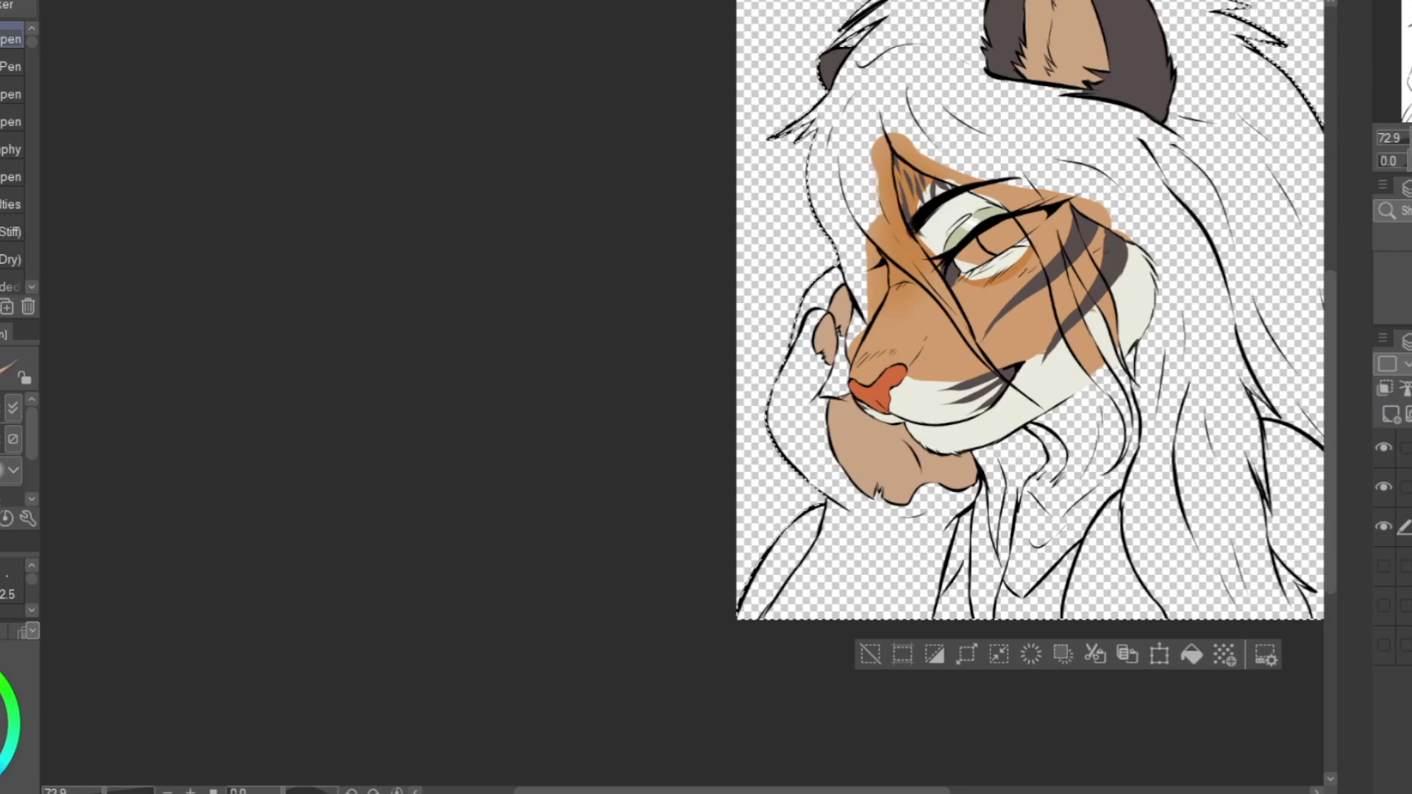
click(1383, 527)
Fill the white of the near eye with greyish beige and its iris with dark grey-brown on the layer above.
click(1404, 487)
key(g)
click(973, 249)
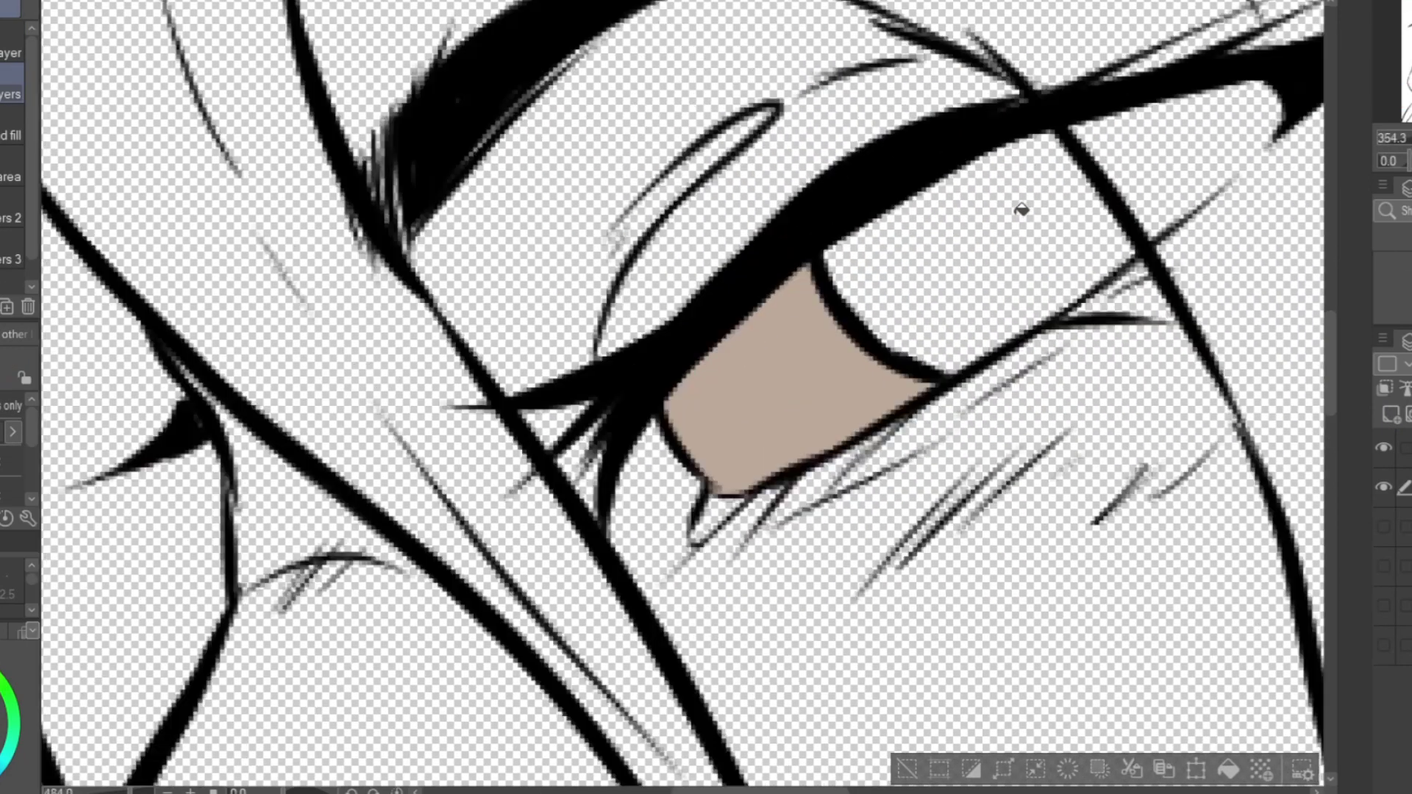
click(1040, 306)
Fill the hair with greyish brown, including the strands across and beside the muzzle and the lock below the chin.
scroll(1040, 306, down, 5)
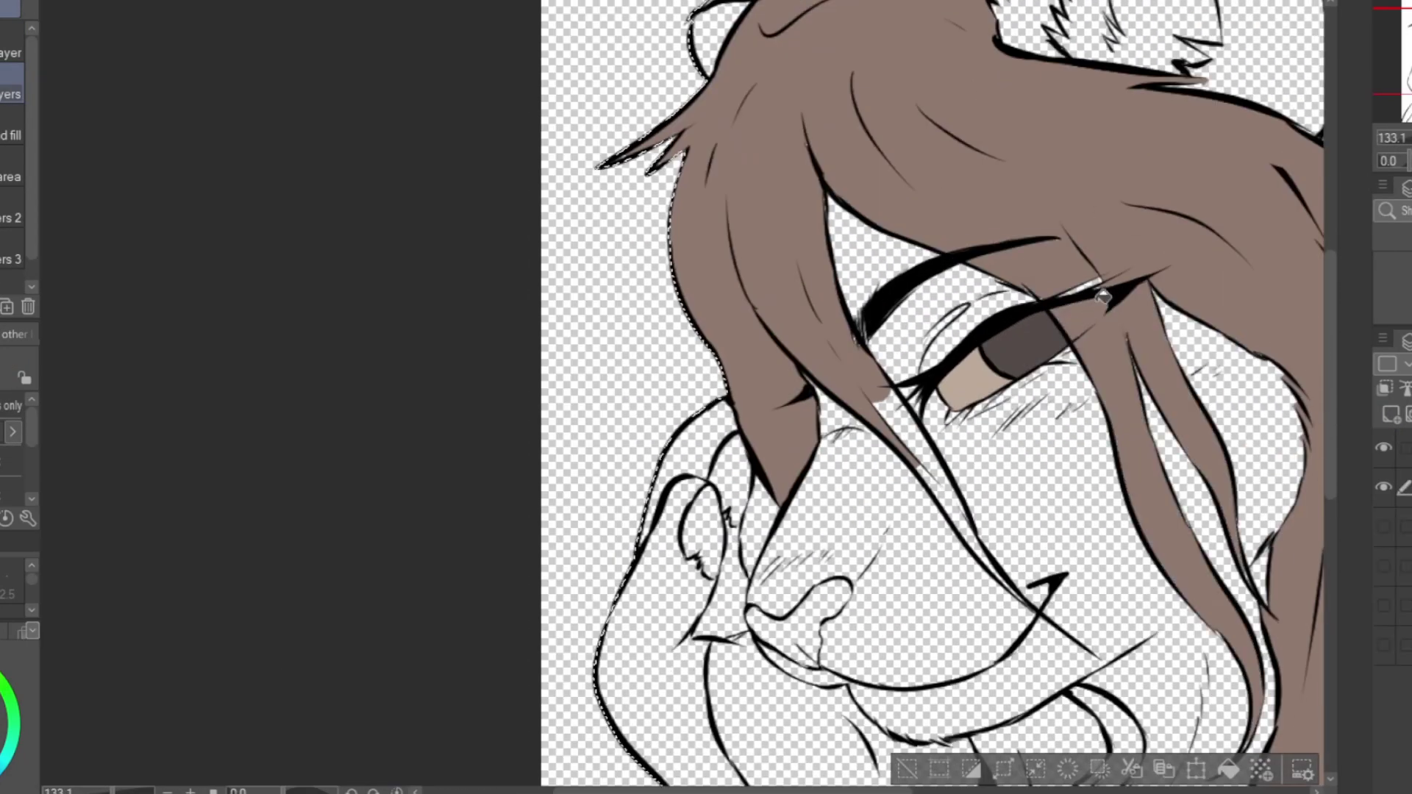
click(944, 485)
click(969, 531)
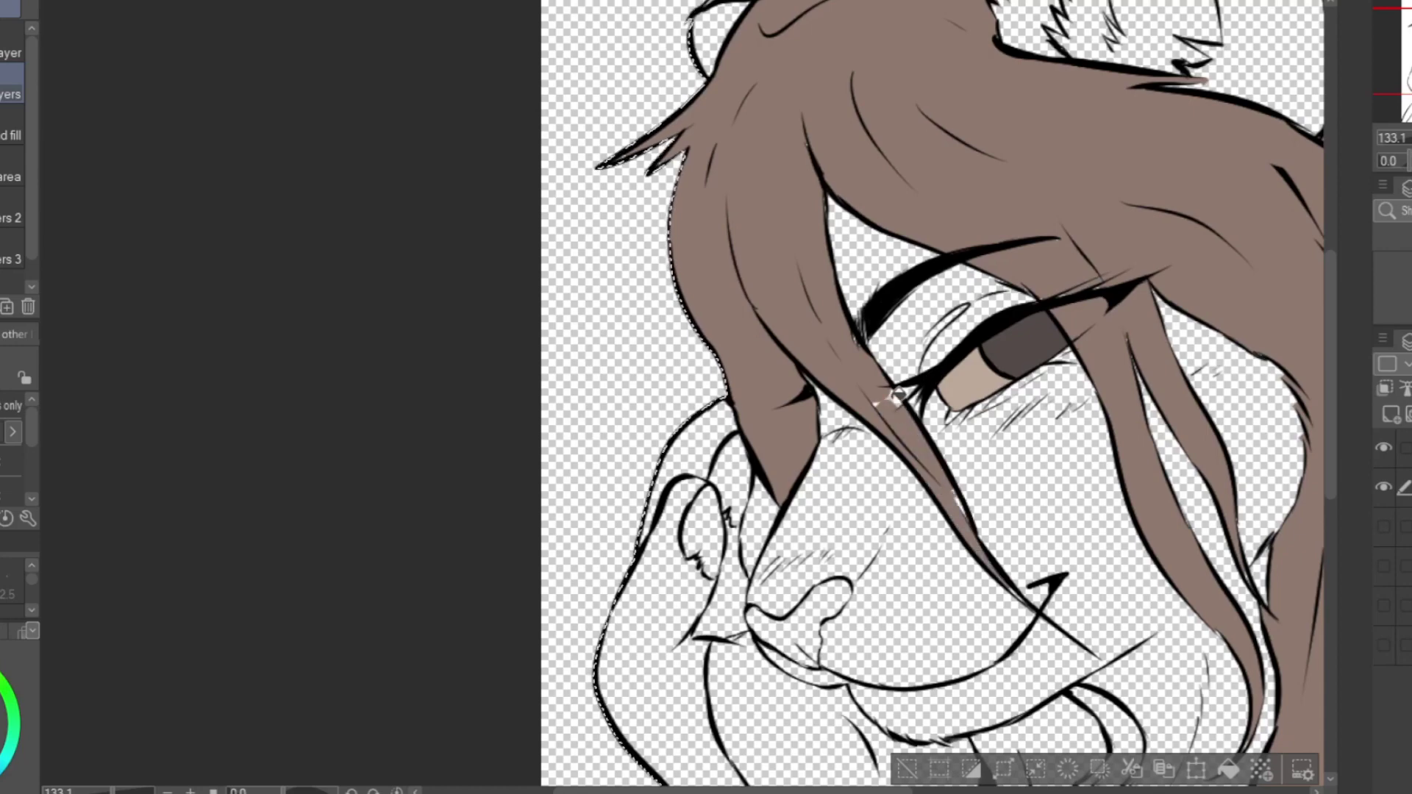
click(762, 515)
scroll(763, 507, down, 7)
scroll(956, 512, up, 5)
click(846, 507)
click(813, 655)
Paint in the unfilled specks of the hair strand crossing the muzzle with greyish brown.
key(p)
scroll(754, 208, up, 9)
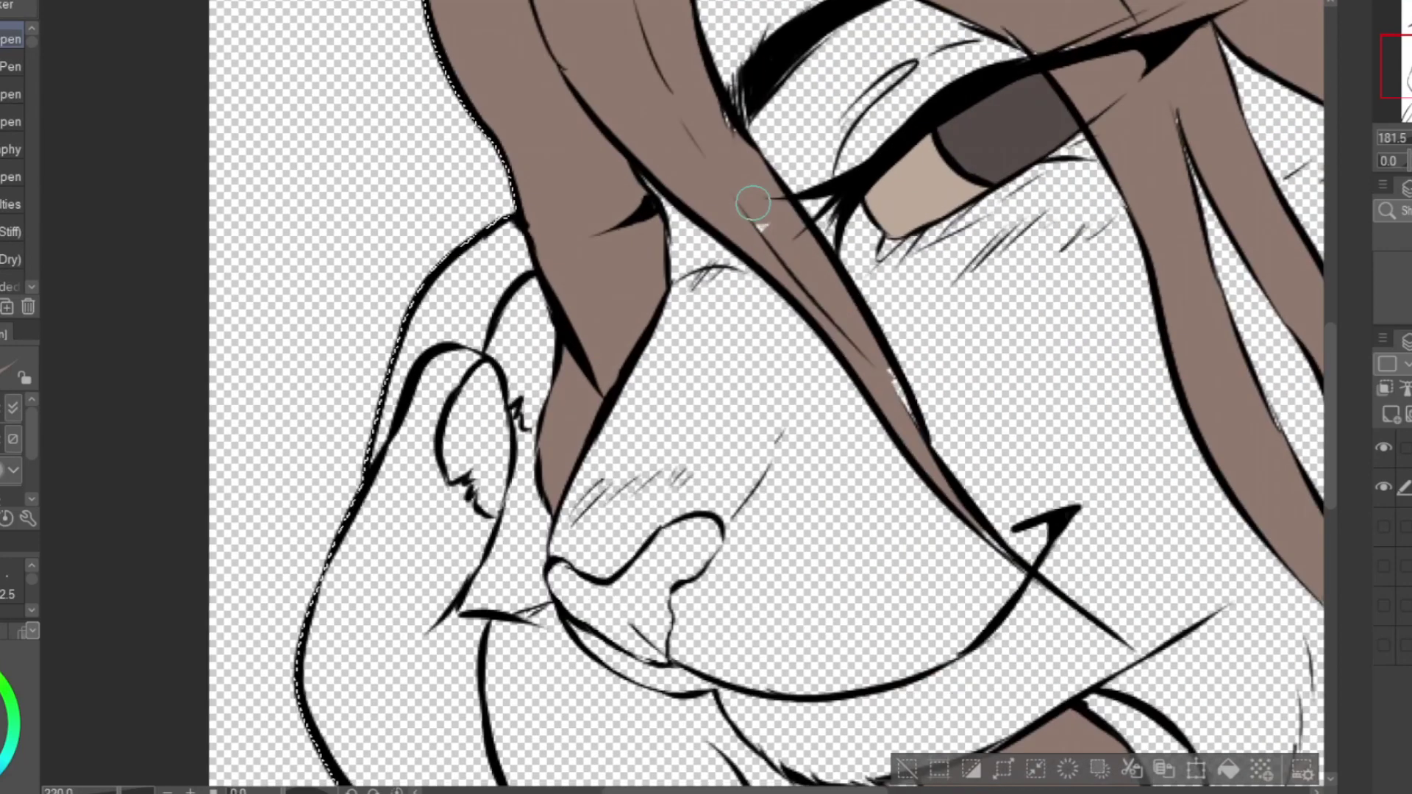
click(761, 230)
drag(920, 409, 933, 460)
scroll(929, 449, down, 8)
scroll(651, 144, up, 5)
scroll(651, 143, down, 2)
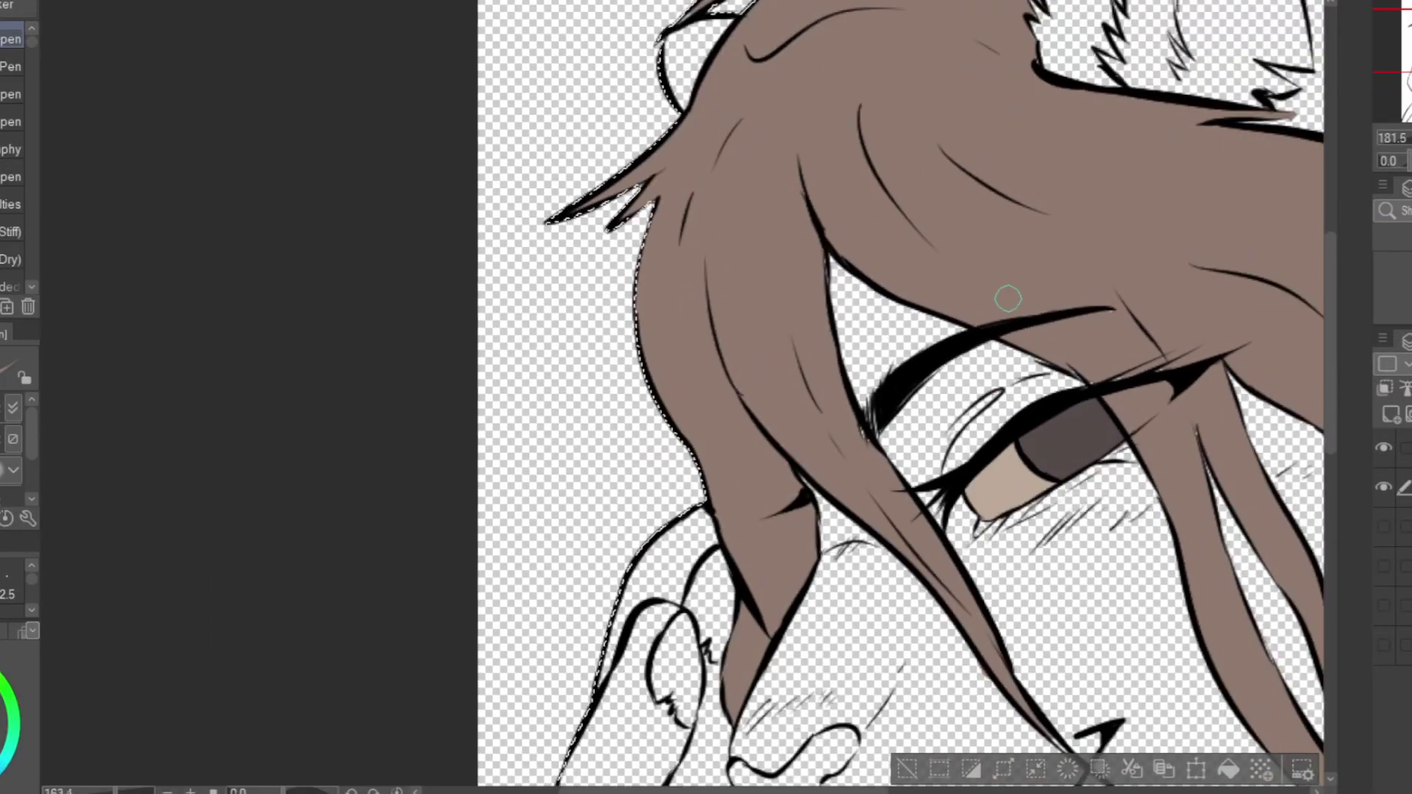
Touch up the remaining greyish brown gaps along the hair's outline, around the ear and in the lower locks.
scroll(1074, 357, up, 6)
scroll(1185, 454, down, 2)
scroll(870, 137, up, 5)
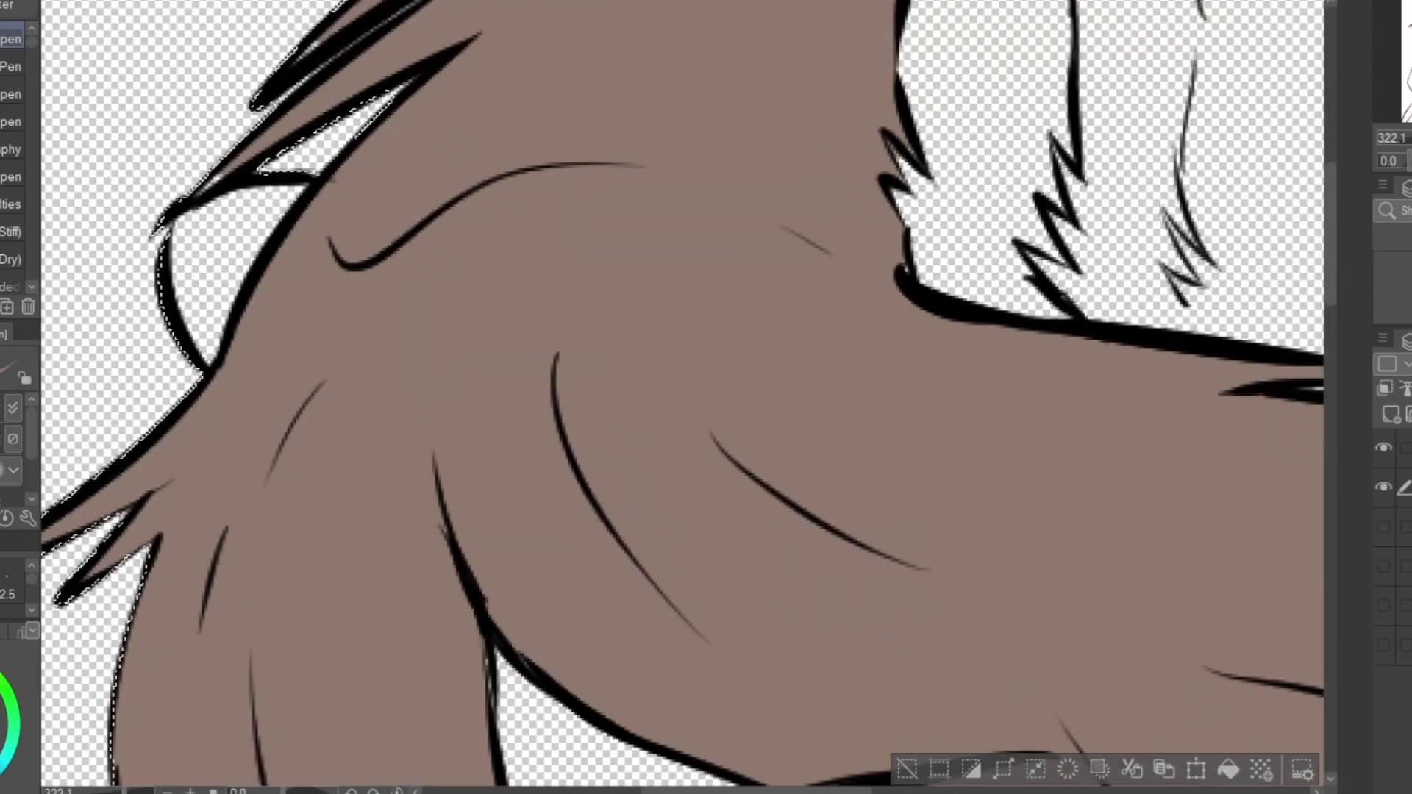
scroll(890, 267, down, 10)
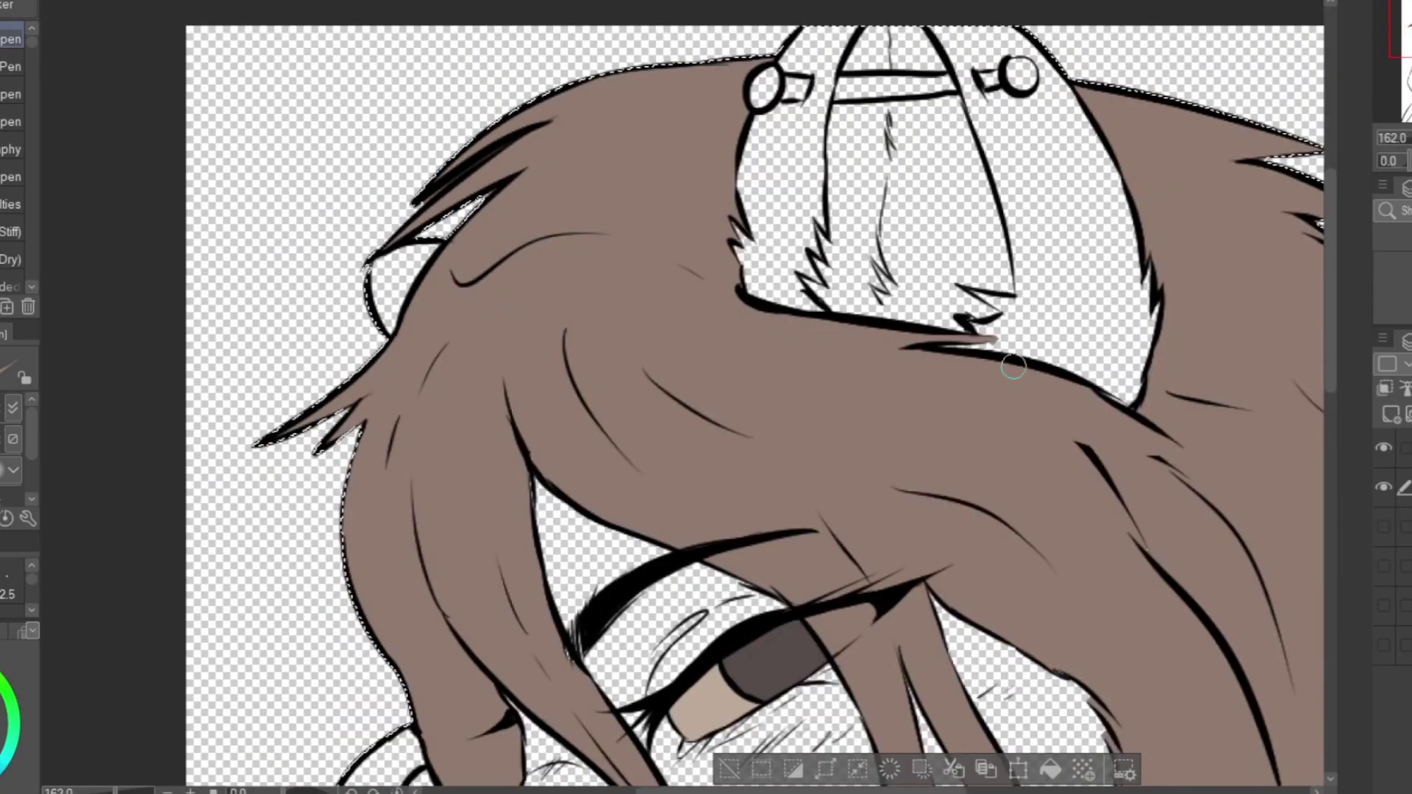
scroll(912, 465, up, 5)
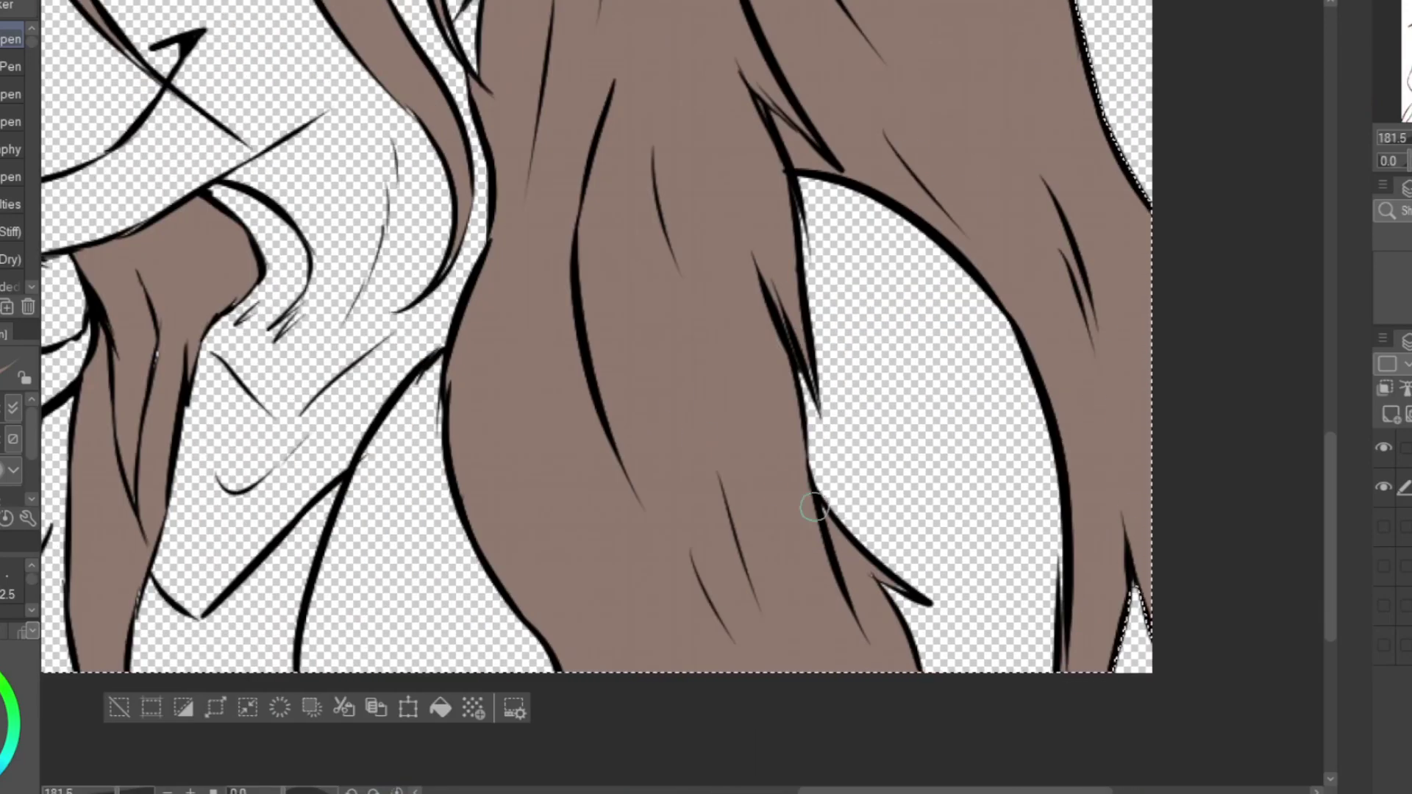
scroll(921, 452, down, 2)
scroll(482, 404, up, 4)
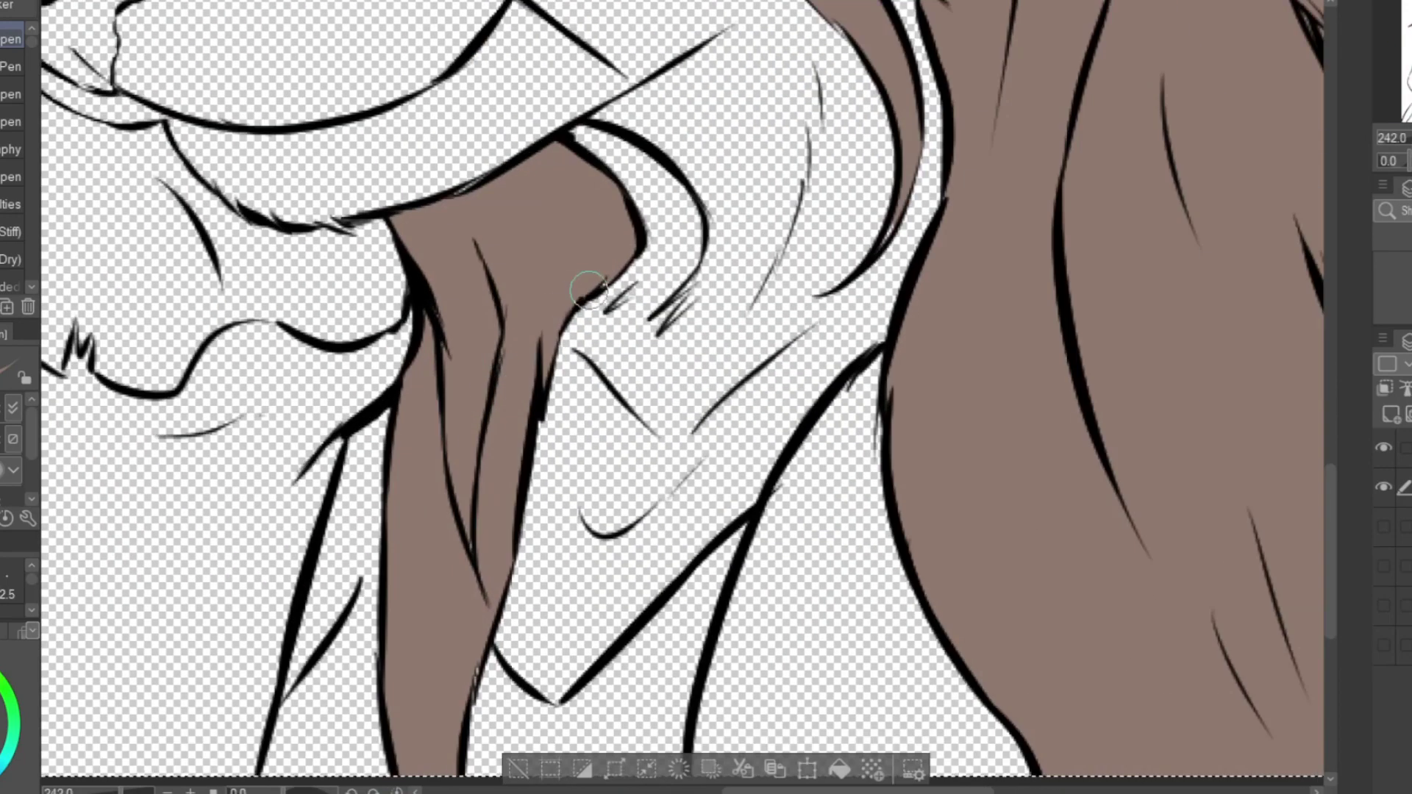
scroll(933, 378, down, 5)
scroll(985, 59, up, 4)
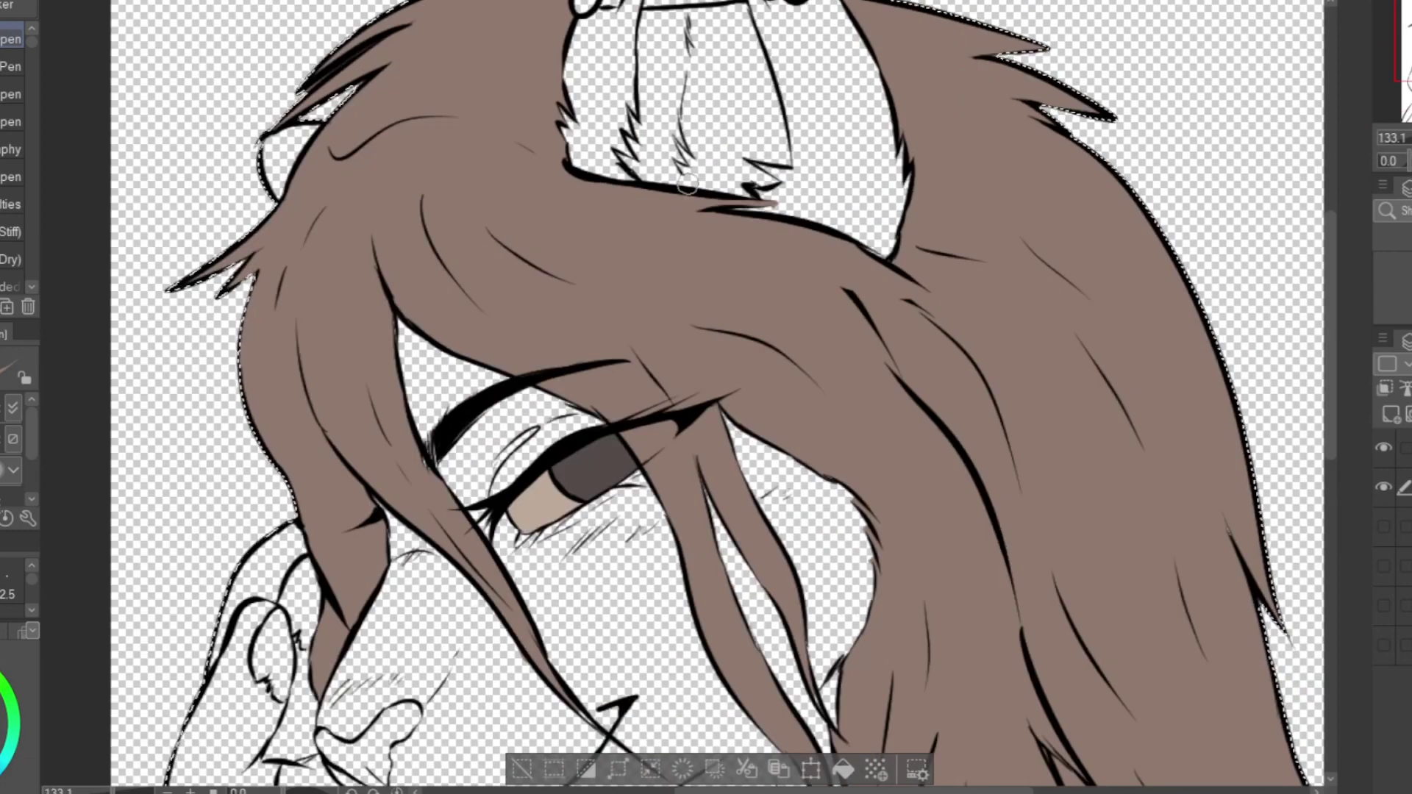
scroll(883, 221, down, 4)
scroll(799, 306, up, 5)
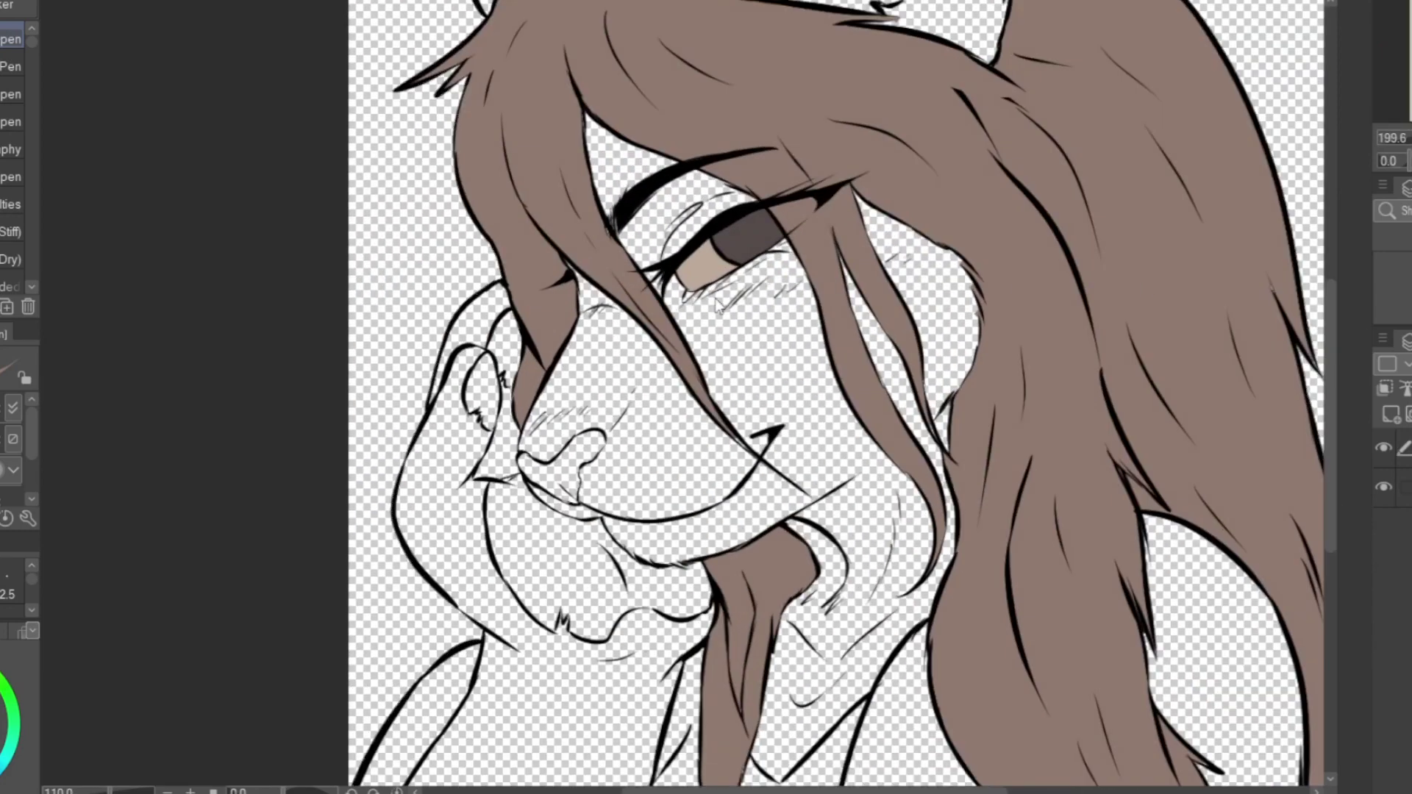
Fill the shoulders, collar and sleeve of the clothing with dark charcoal on a new layer and paint in the sleeve's lower corner.
scroll(696, 307, down, 3)
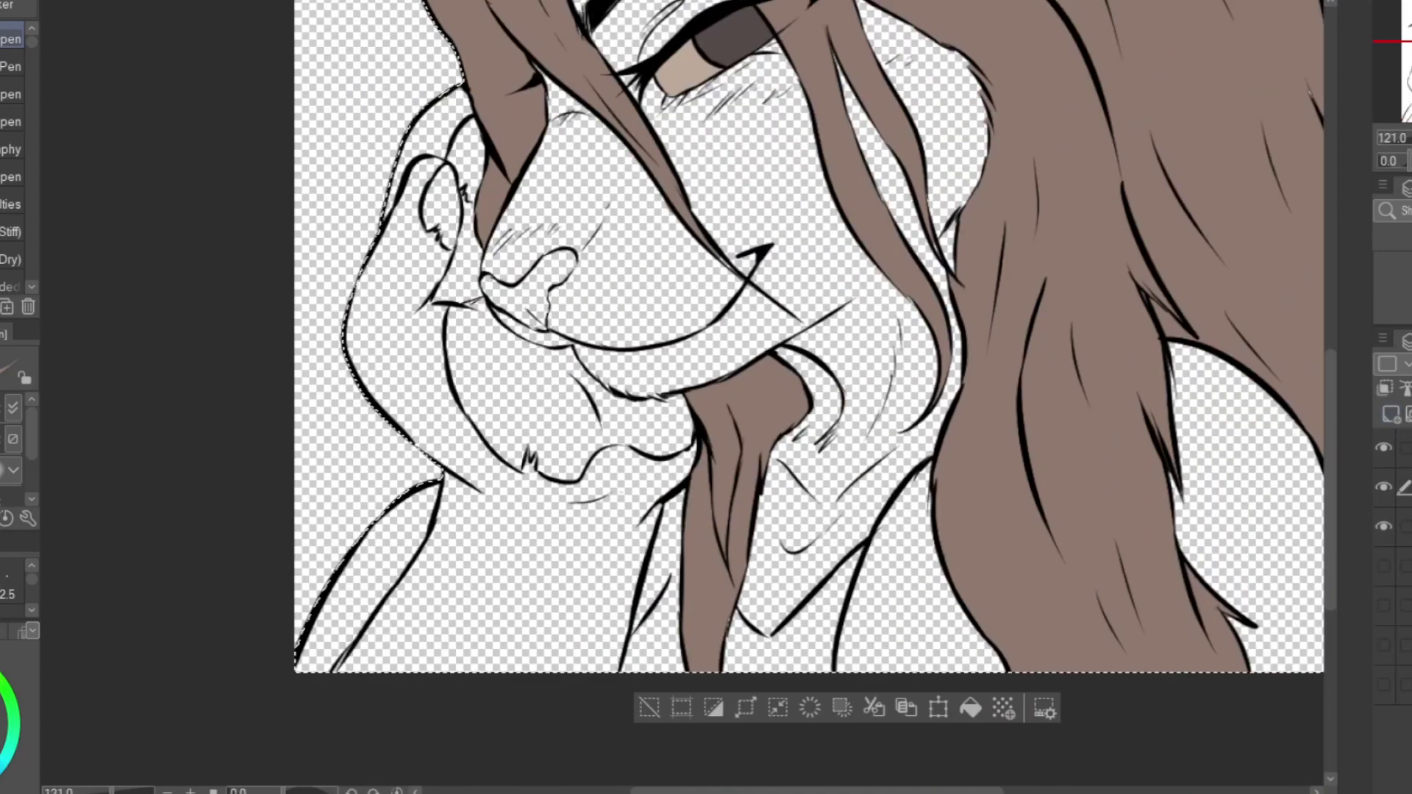
key(g)
click(854, 565)
click(905, 588)
click(1251, 434)
click(651, 581)
click(379, 559)
scroll(988, 475, down, 4)
scroll(836, 517, up, 5)
key(p)
drag(276, 666, 250, 689)
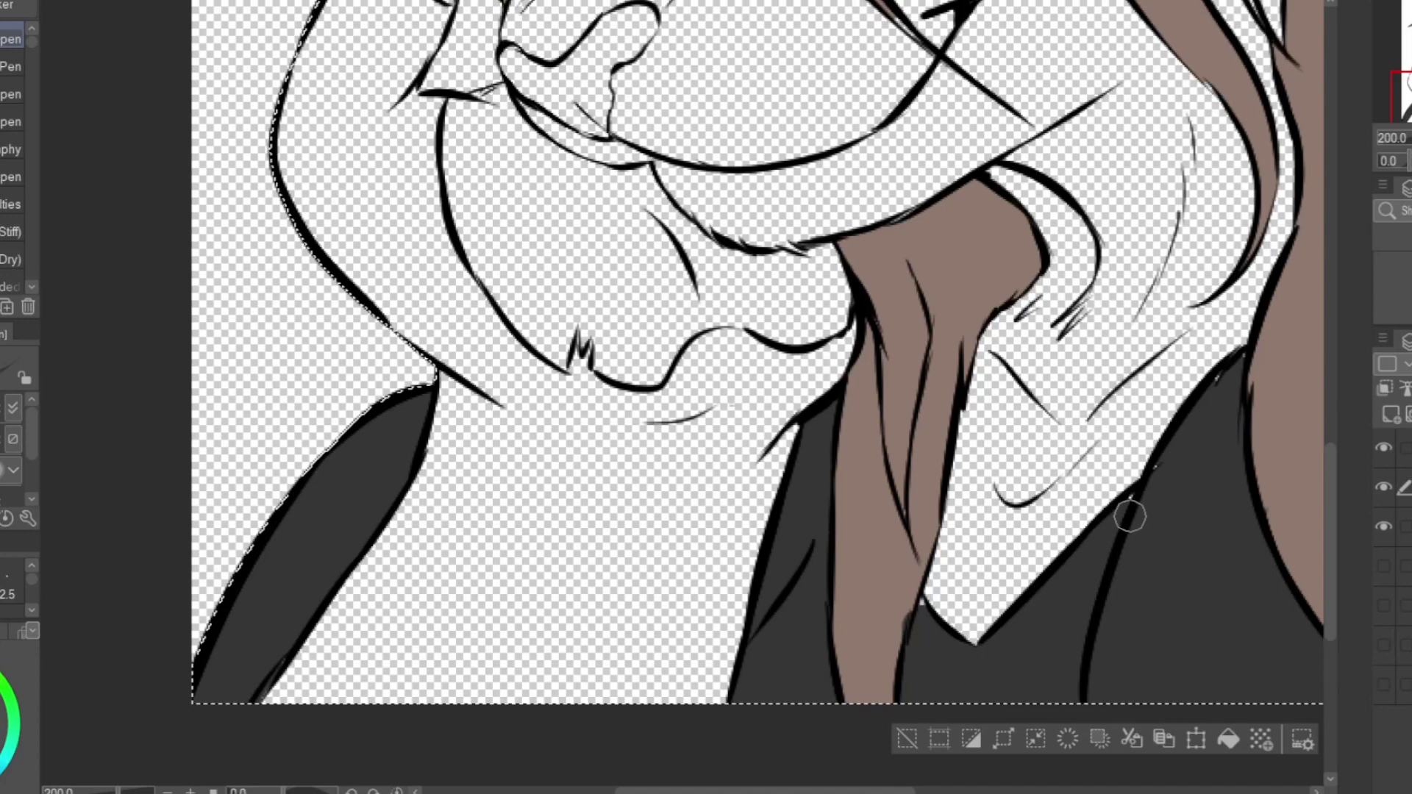
Touch up the edges where the charcoal clothing meets the neck, the chin lock and the long hair locks.
scroll(1239, 366, down, 5)
scroll(1103, 388, up, 5)
scroll(1119, 567, down, 3)
scroll(1267, 691, up, 2)
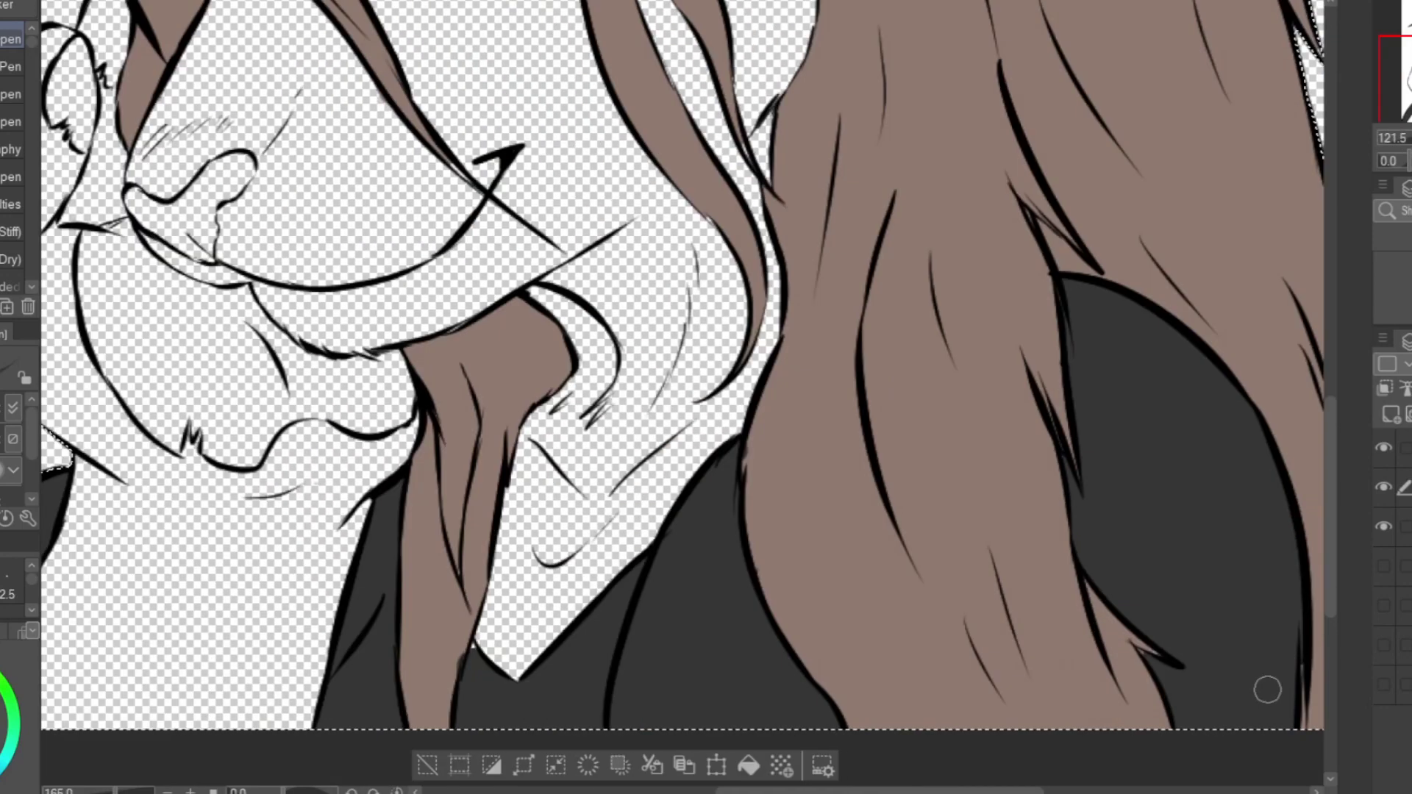
scroll(1143, 465, down, 4)
scroll(807, 587, up, 4)
key(e)
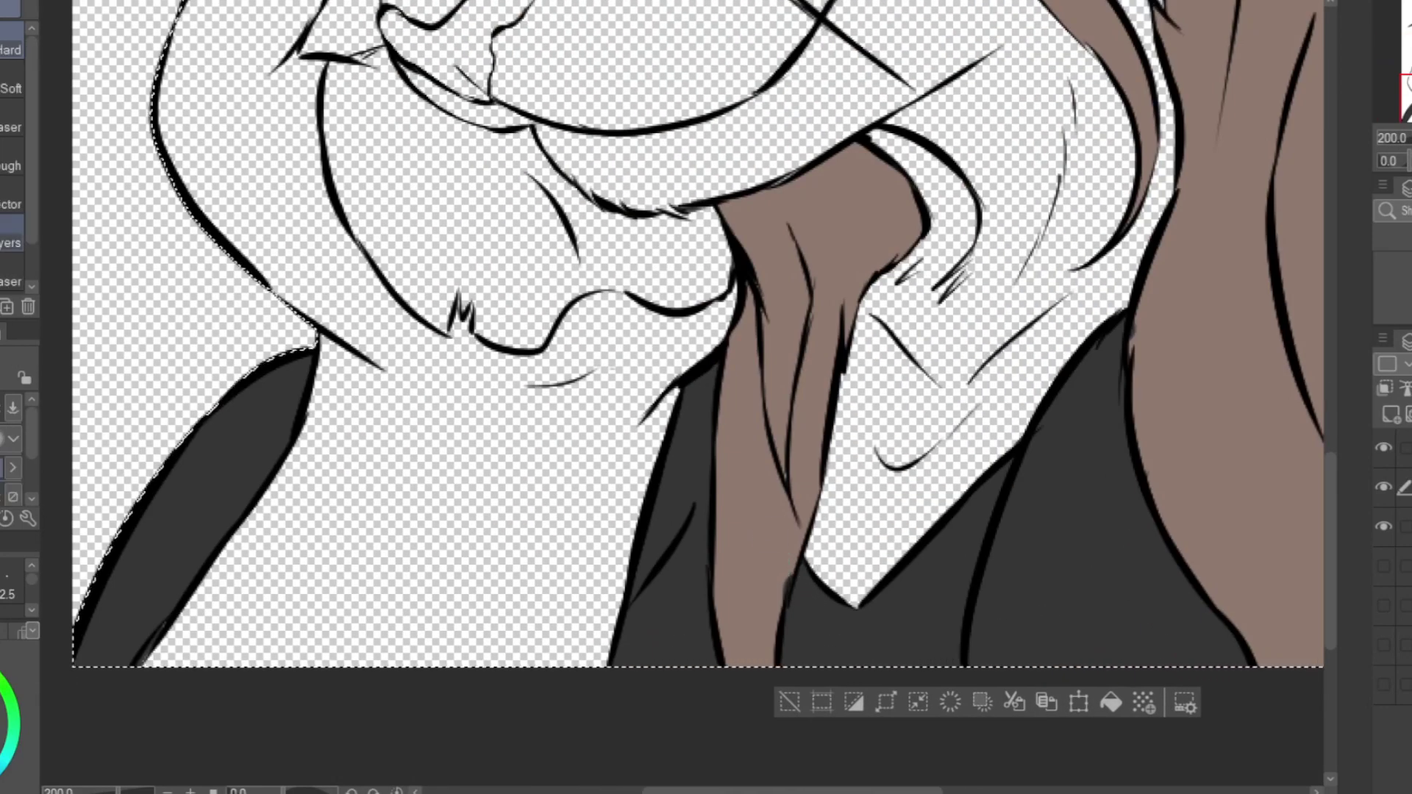
key(p)
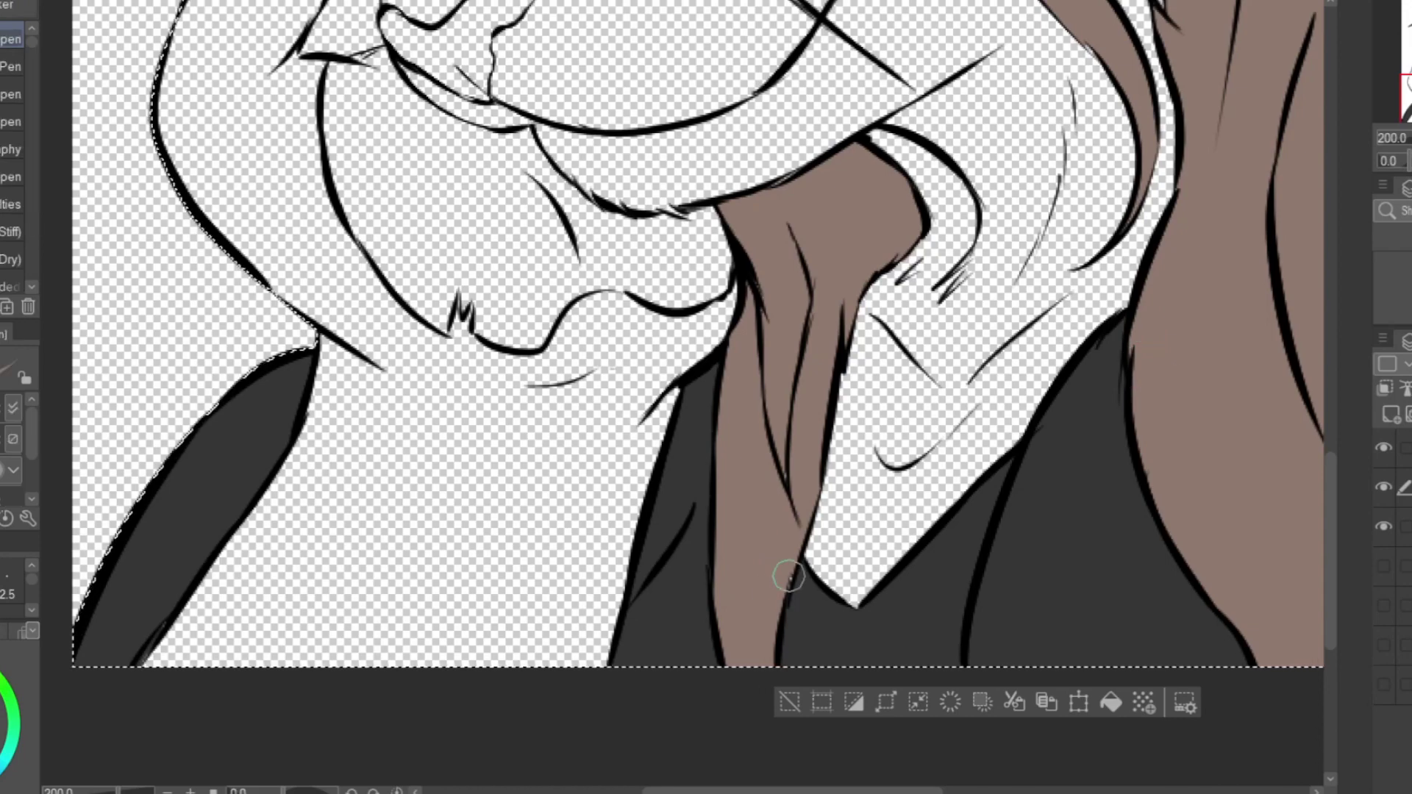
scroll(791, 463, down, 4)
scroll(900, 473, up, 3)
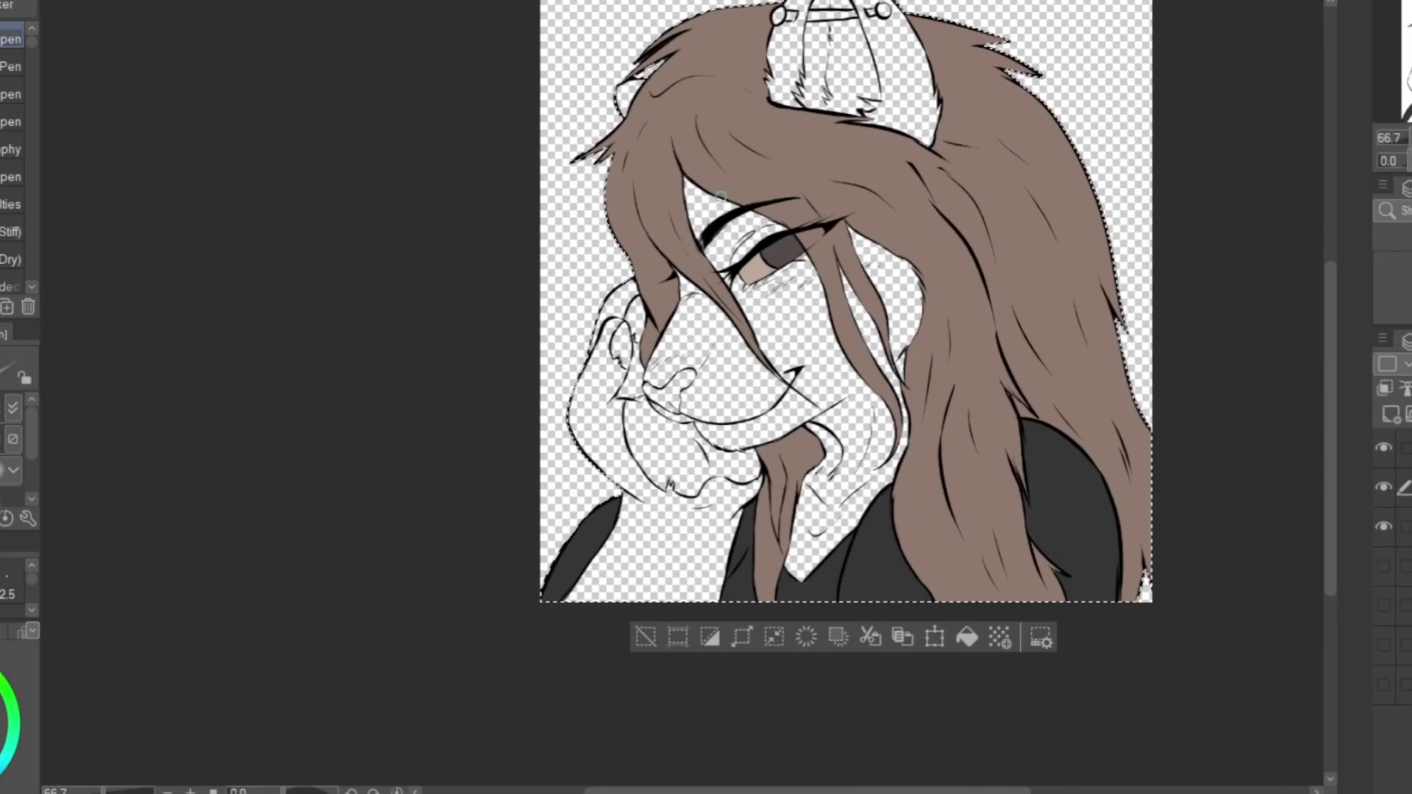
scroll(1192, 637, up, 5)
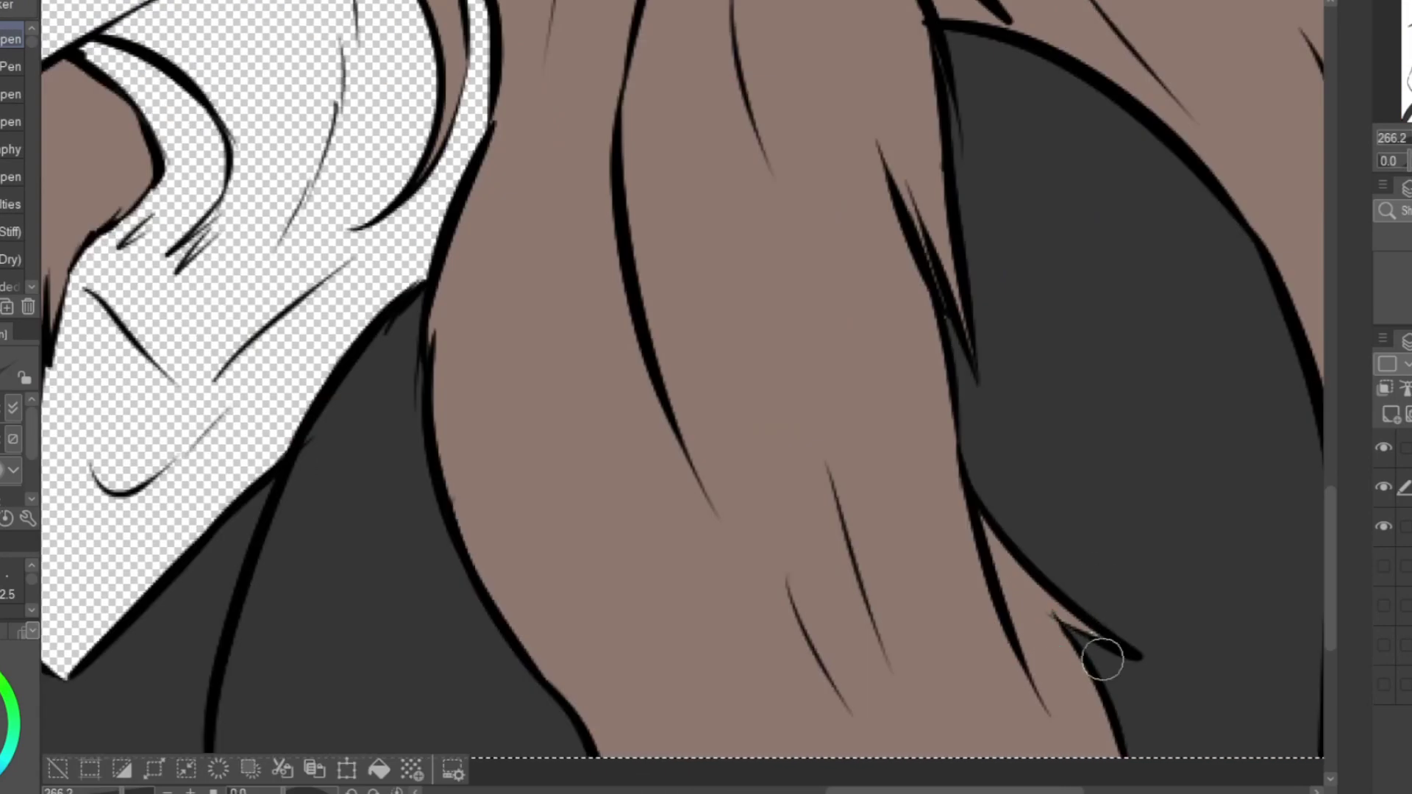
scroll(1082, 611, down, 7)
scroll(718, 353, up, 3)
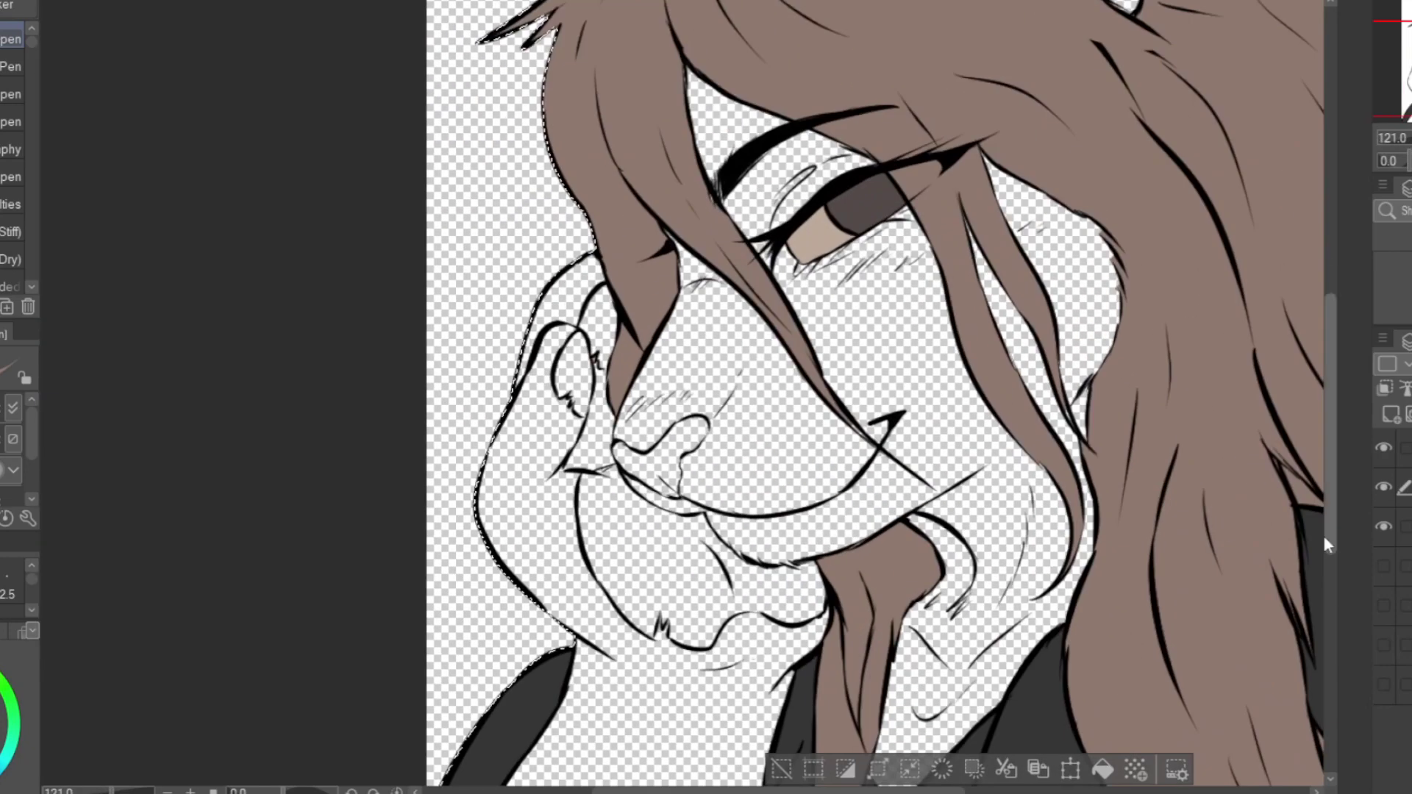
Show the merged face colours again and fill the arm, hand and neck with pale pinkish cream.
click(1384, 566)
scroll(1312, 555, down, 4)
key(alt+Delete)
scroll(565, 234, up, 3)
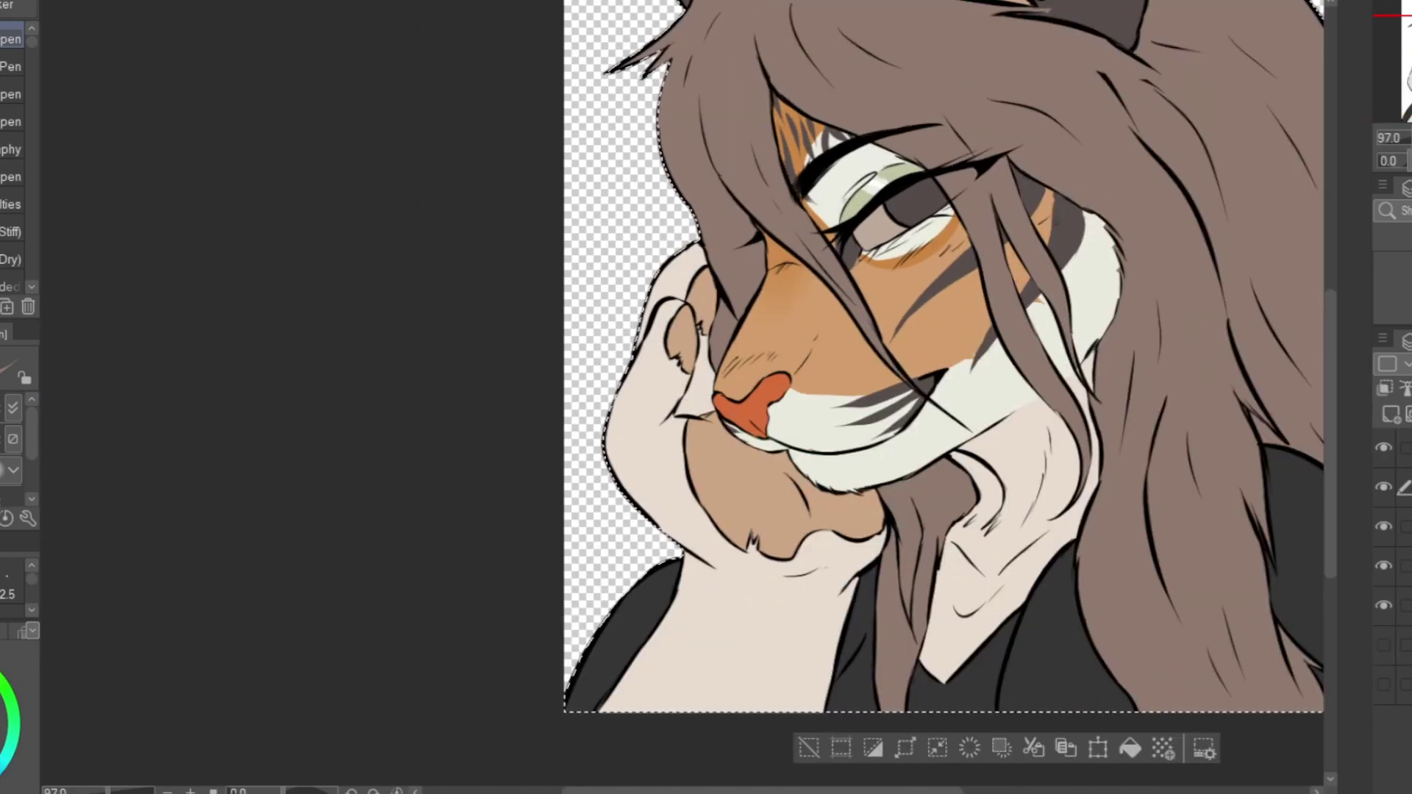
Touch up the colour at the near ear's base, merge the colour layers beneath the line art and clear the selection.
key(ctrl+Tab)
click(1101, 378)
scroll(865, 524, down, 3)
scroll(963, 143, up, 7)
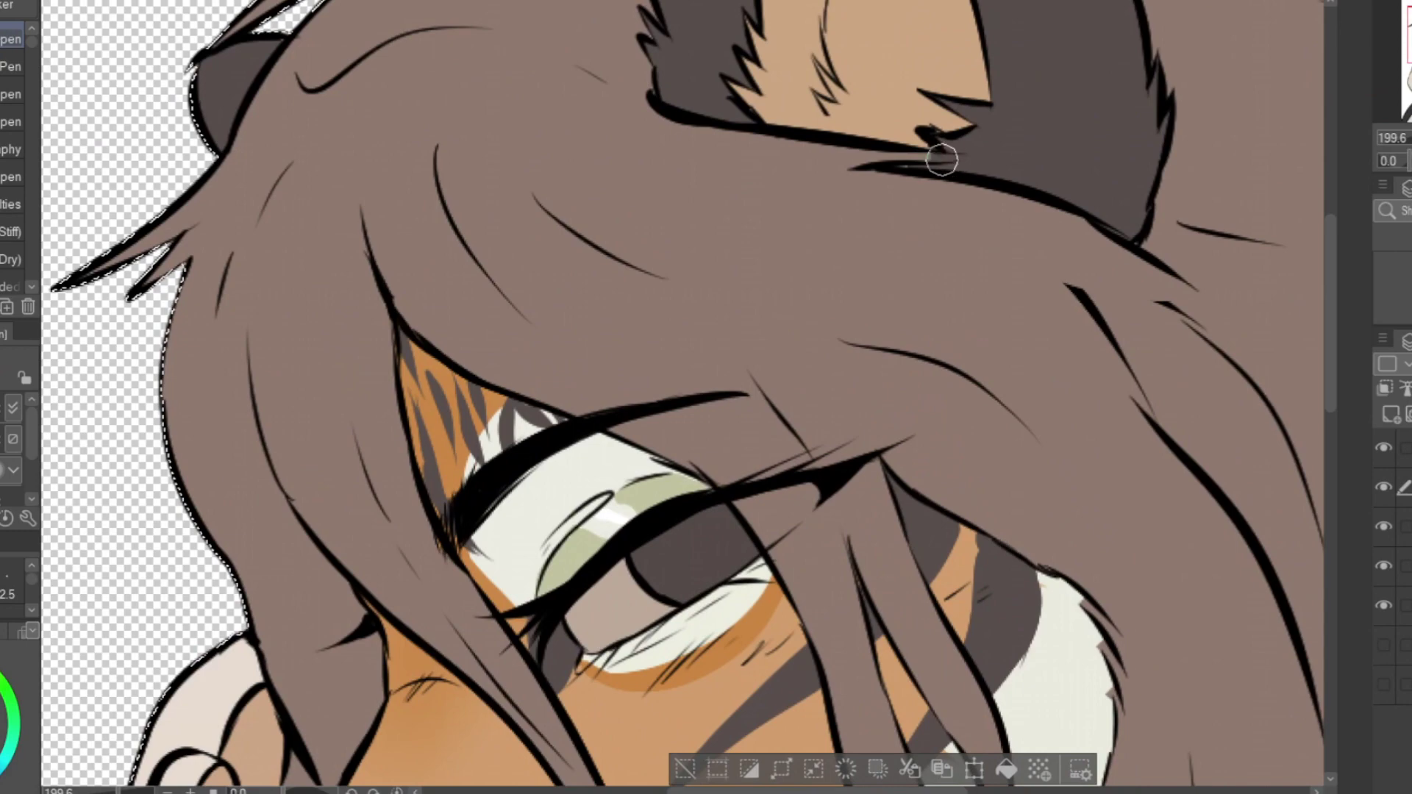
scroll(1059, 272, down, 8)
scroll(1021, 458, up, 3)
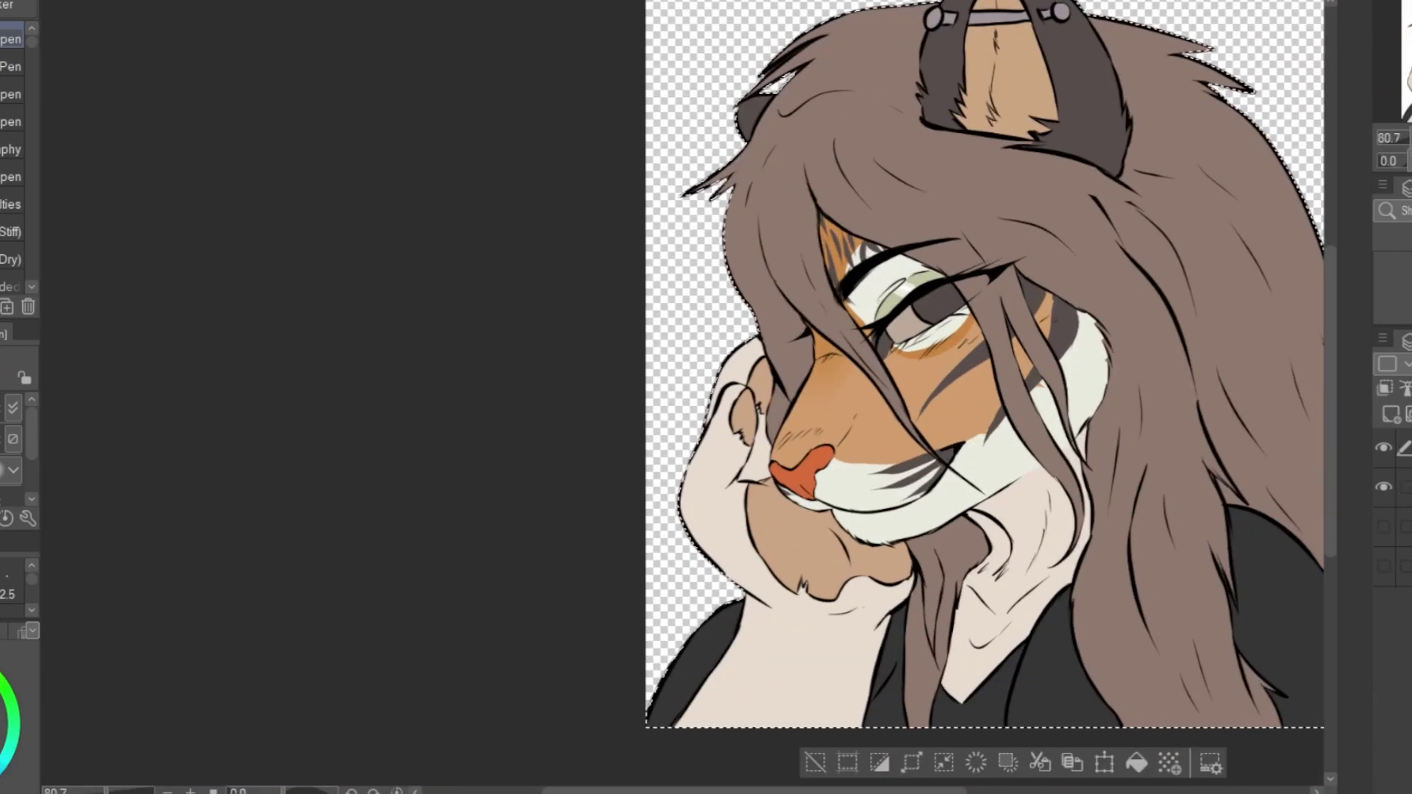
drag(1114, 400, 1025, 388)
key(ctrl+Tab)
scroll(1026, 387, up, 1)
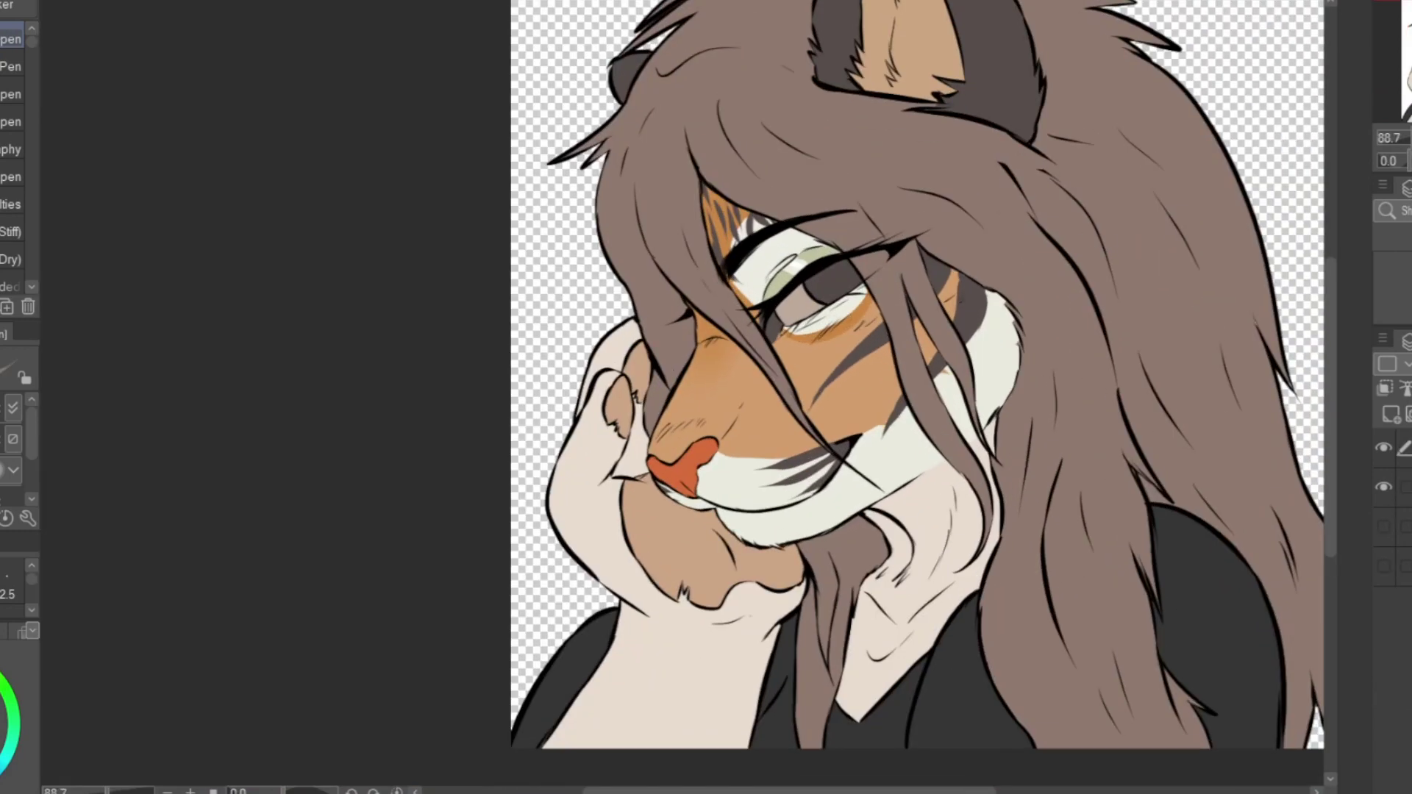
Recolour the whole line art from black to a dark brown.
key(alt+Delete)
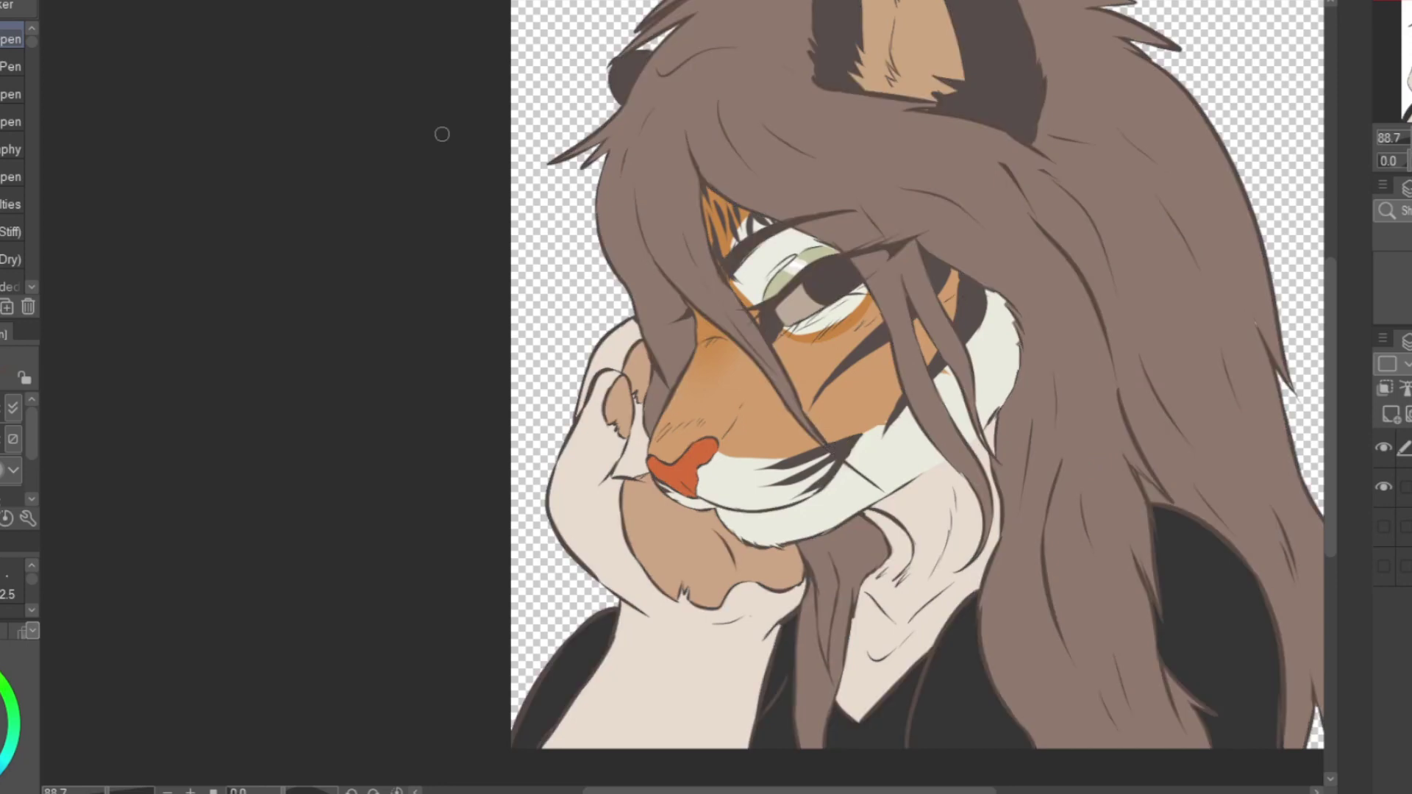
key(alt+Delete)
Try recolouring the outline along the muzzle bridge and brow with the pen in orange-brown.
scroll(664, 383, up, 3)
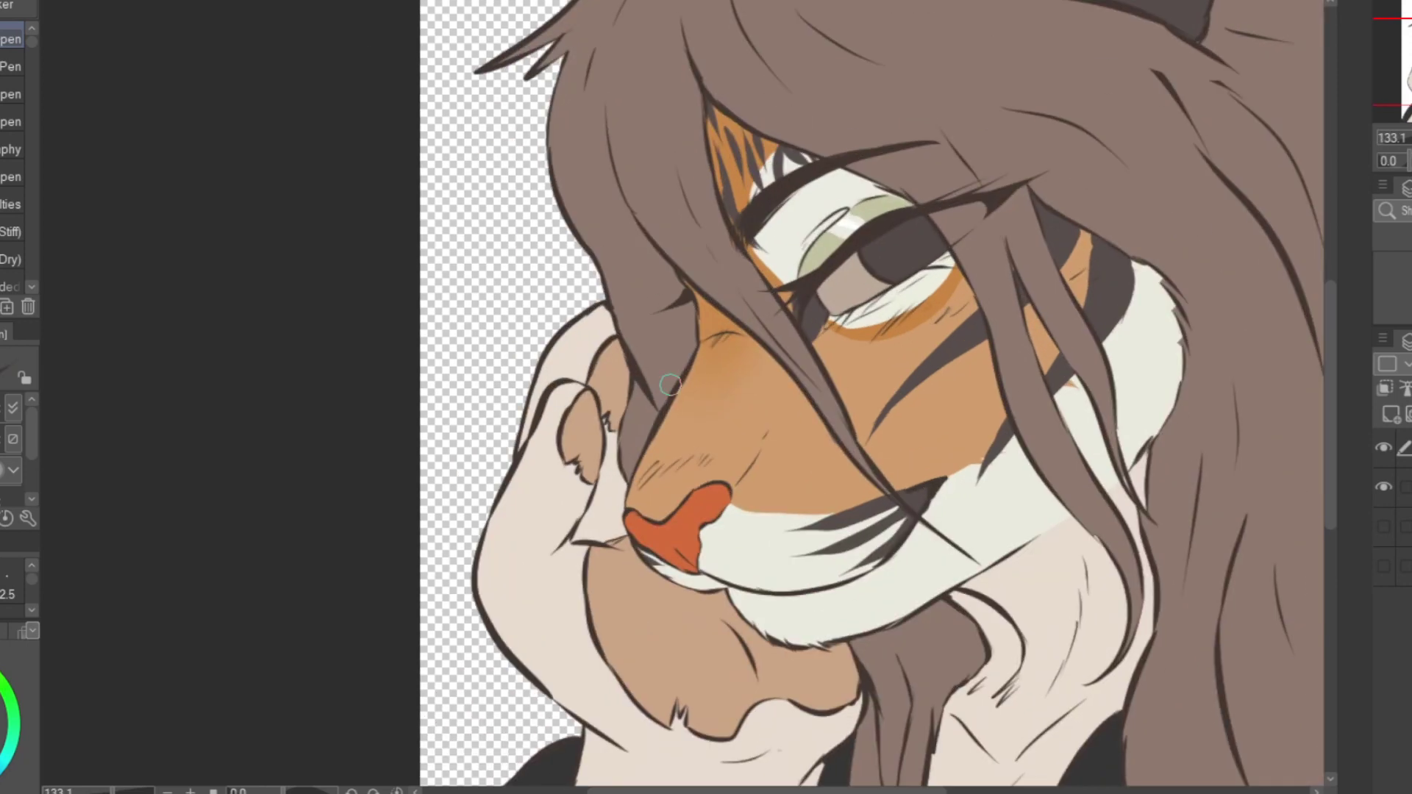
scroll(670, 384, up, 3)
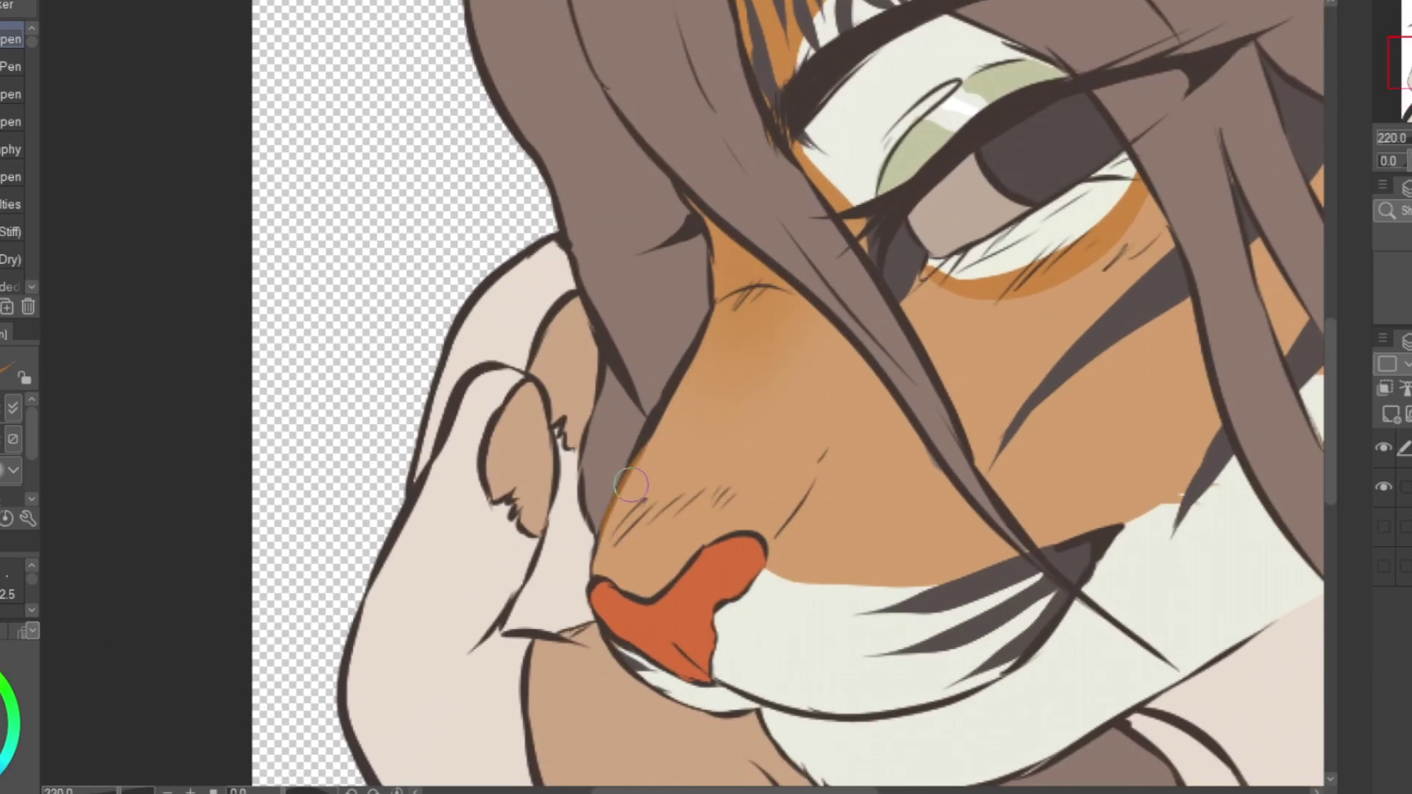
drag(618, 490, 710, 313)
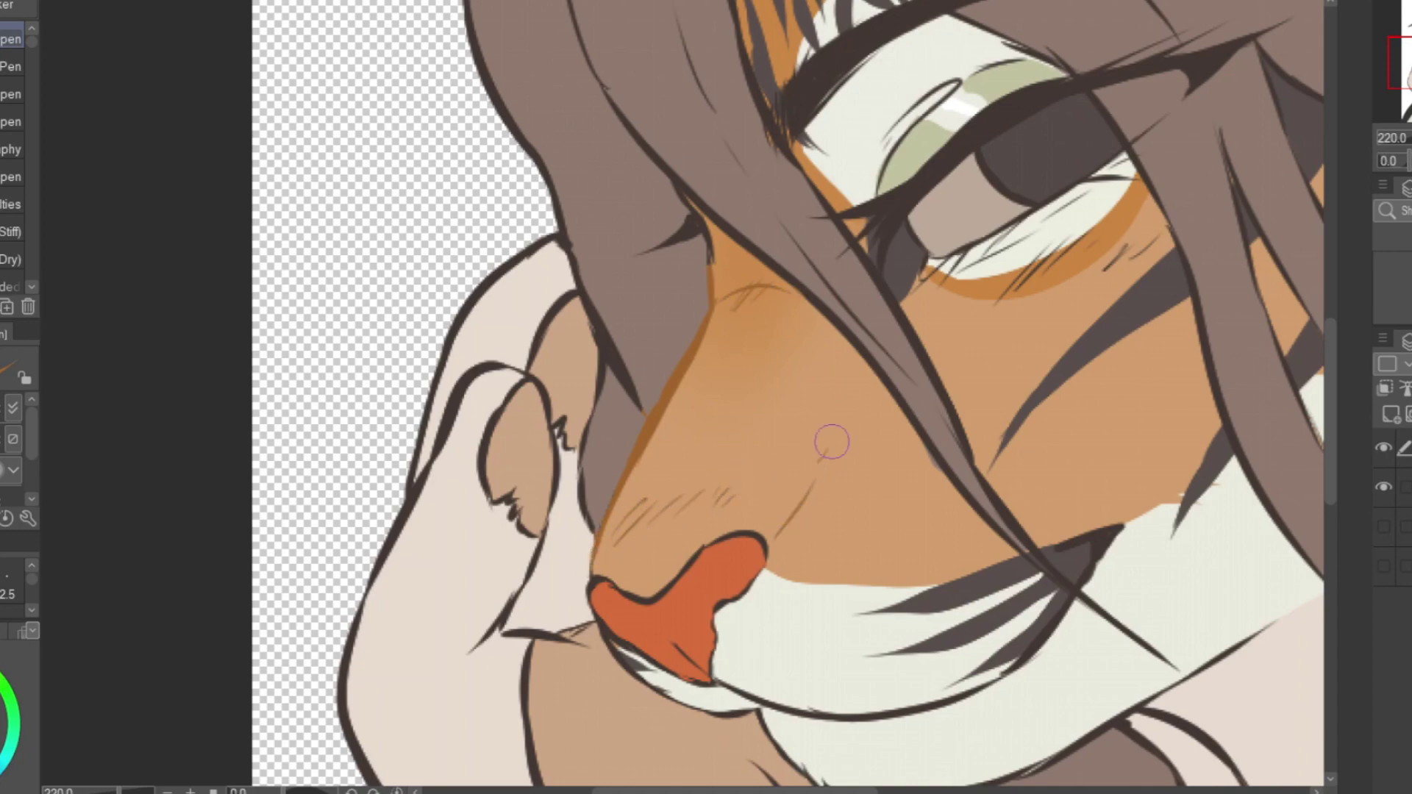
scroll(1153, 243, down, 3)
scroll(638, 225, up, 3)
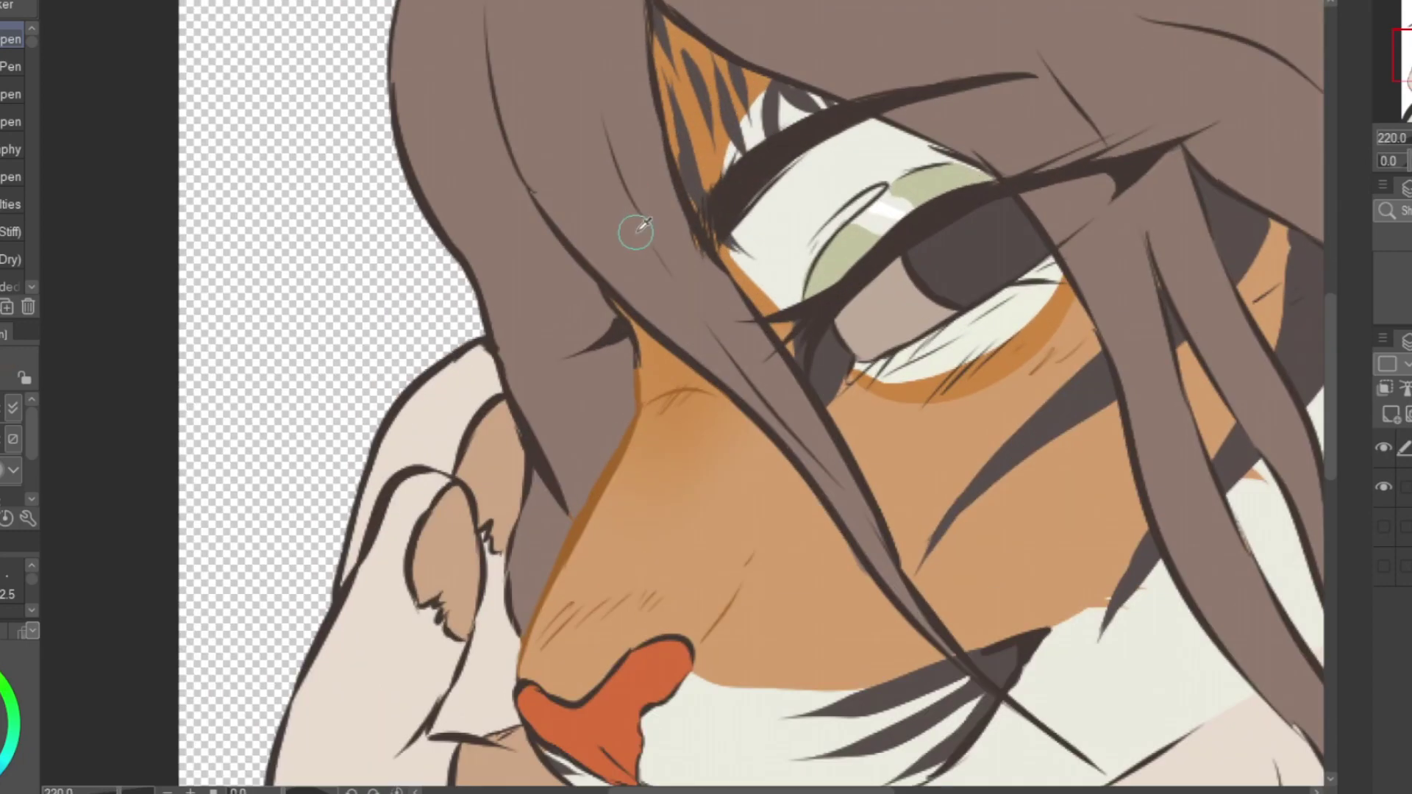
scroll(640, 409, up, 2)
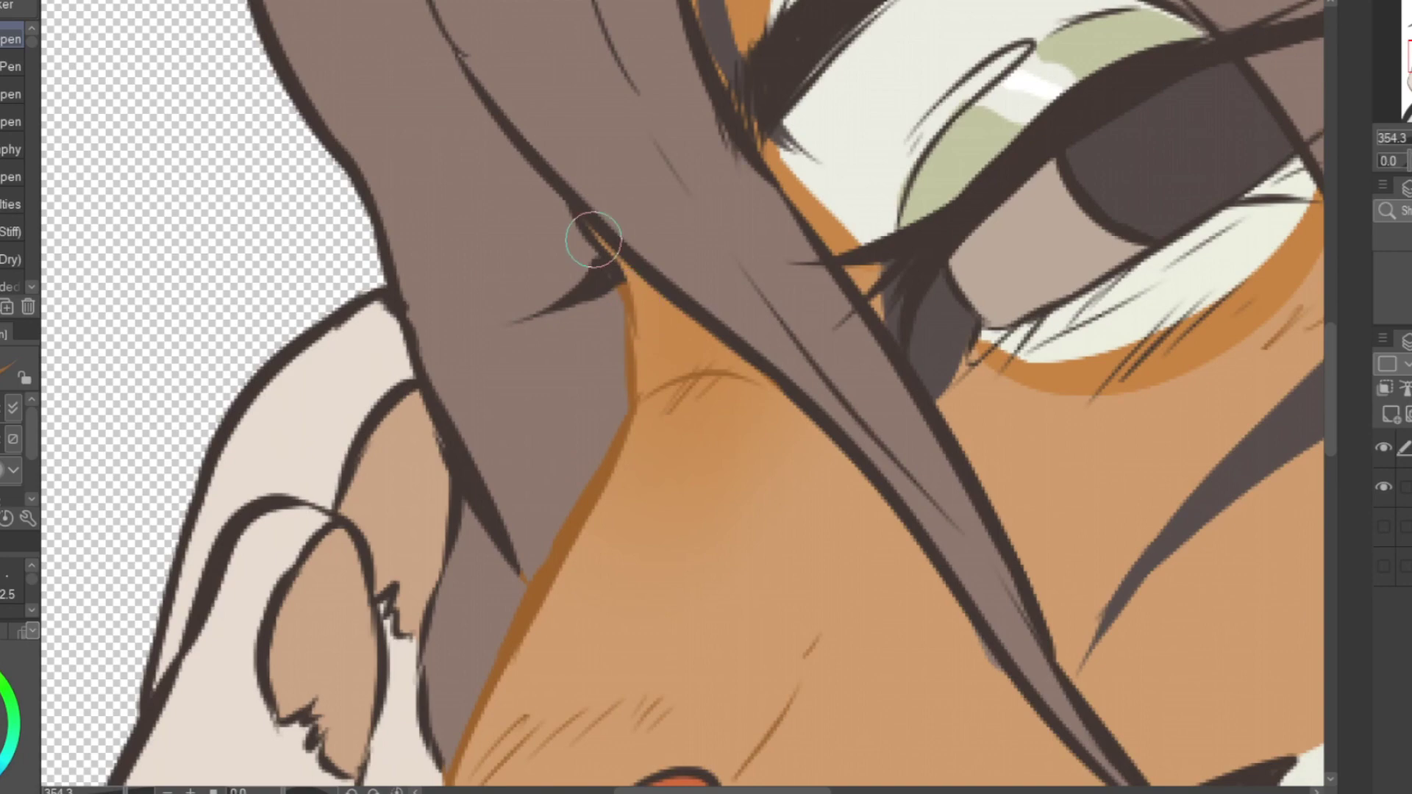
scroll(630, 298, down, 4)
Clean up the stray colour specks where the cheek's orange fur, dark stripes and hair locks meet the white fur.
scroll(1040, 362, up, 5)
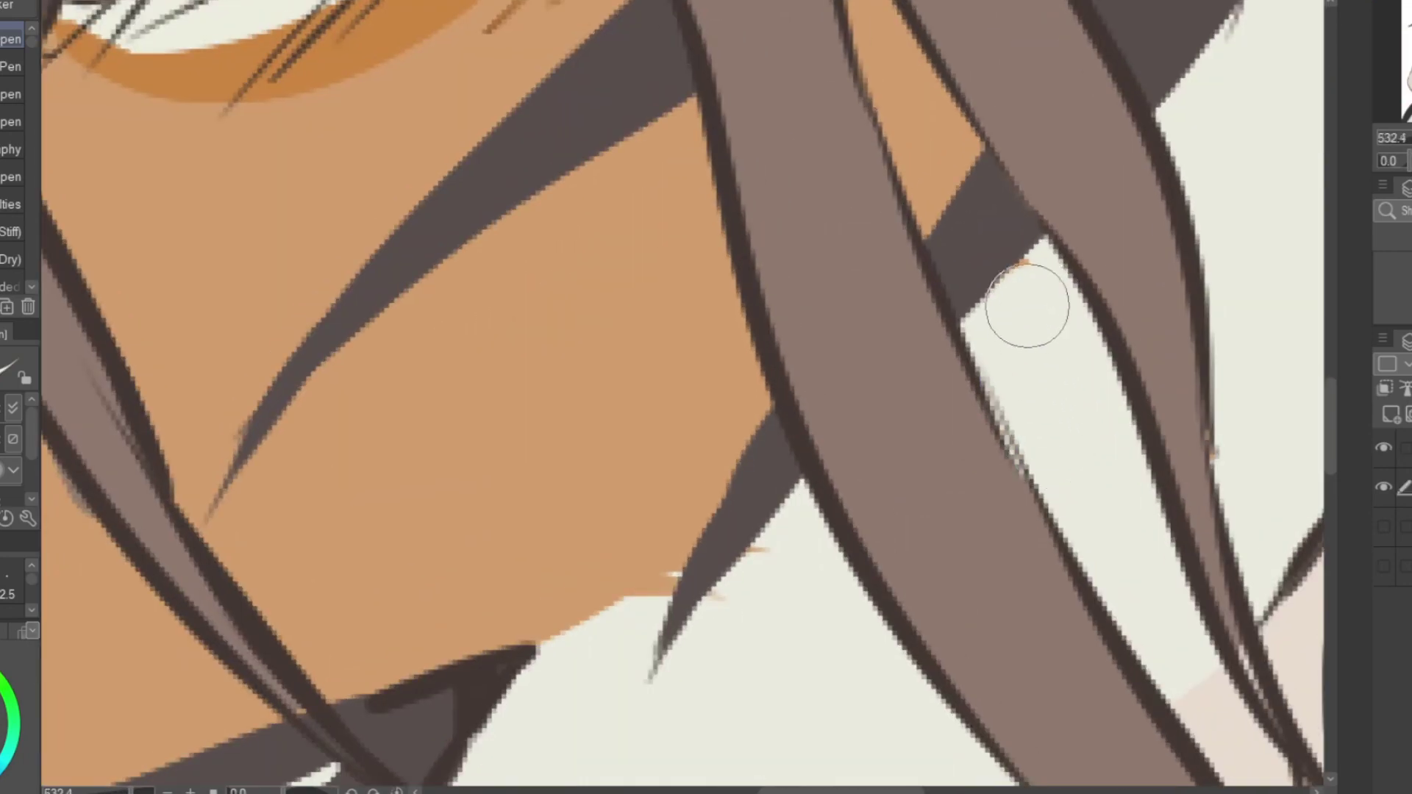
scroll(1251, 457, down, 4)
scroll(1086, 451, up, 3)
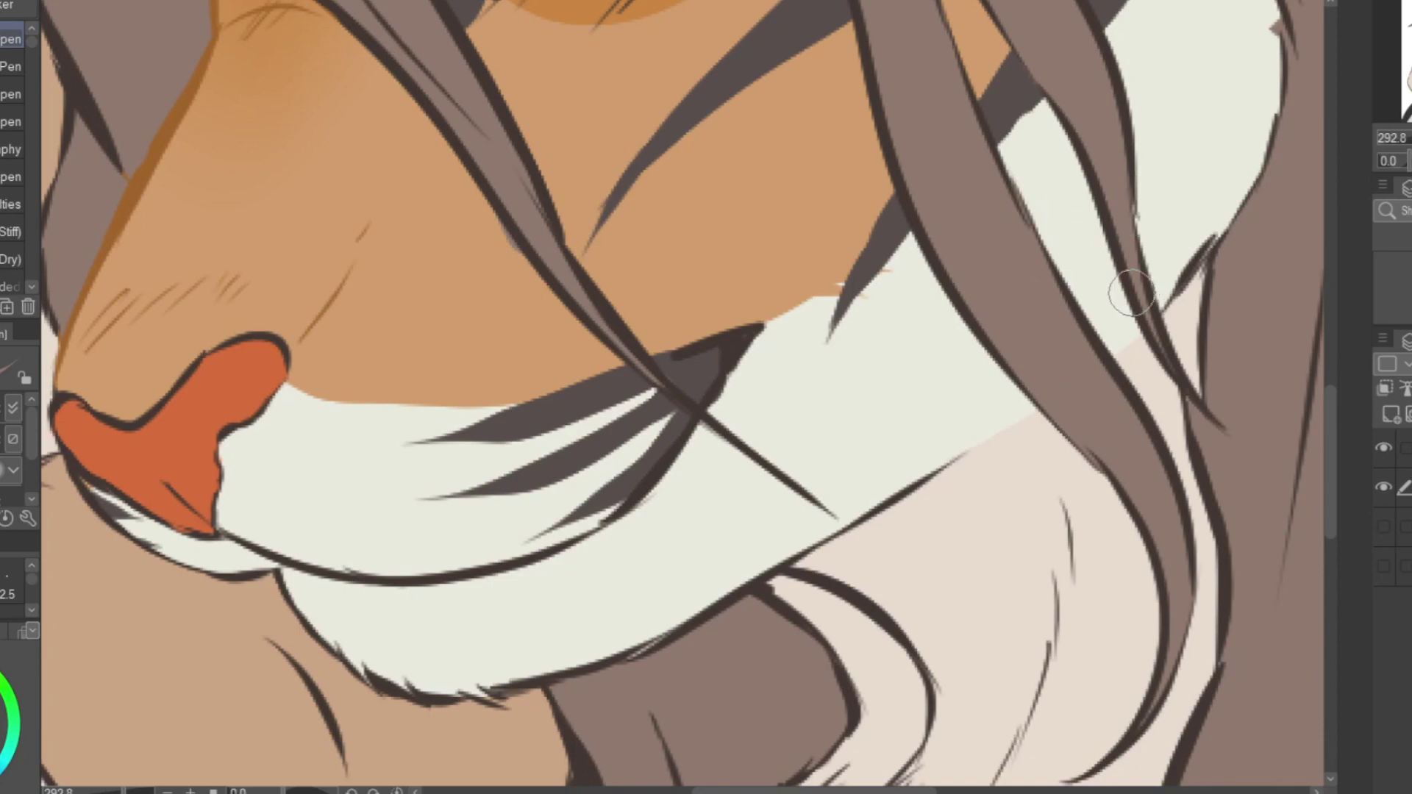
scroll(1133, 293, down, 1)
drag(1237, 120, 1265, 112)
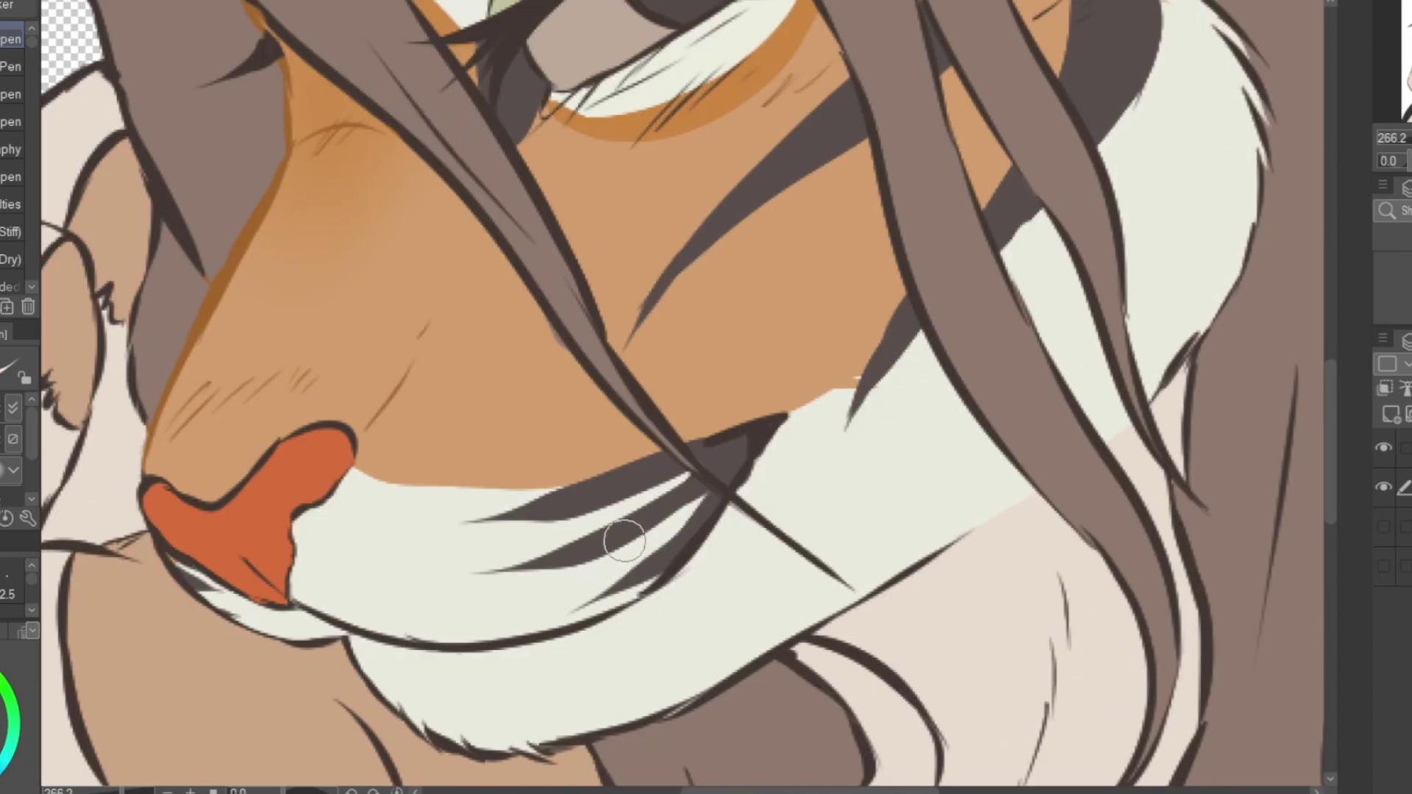
Try recolouring the outlines of the arm and wrist in tan with the pen on the line art layer.
click(1403, 448)
scroll(847, 380, down, 5)
scroll(646, 592, up, 4)
alt+click(517, 653)
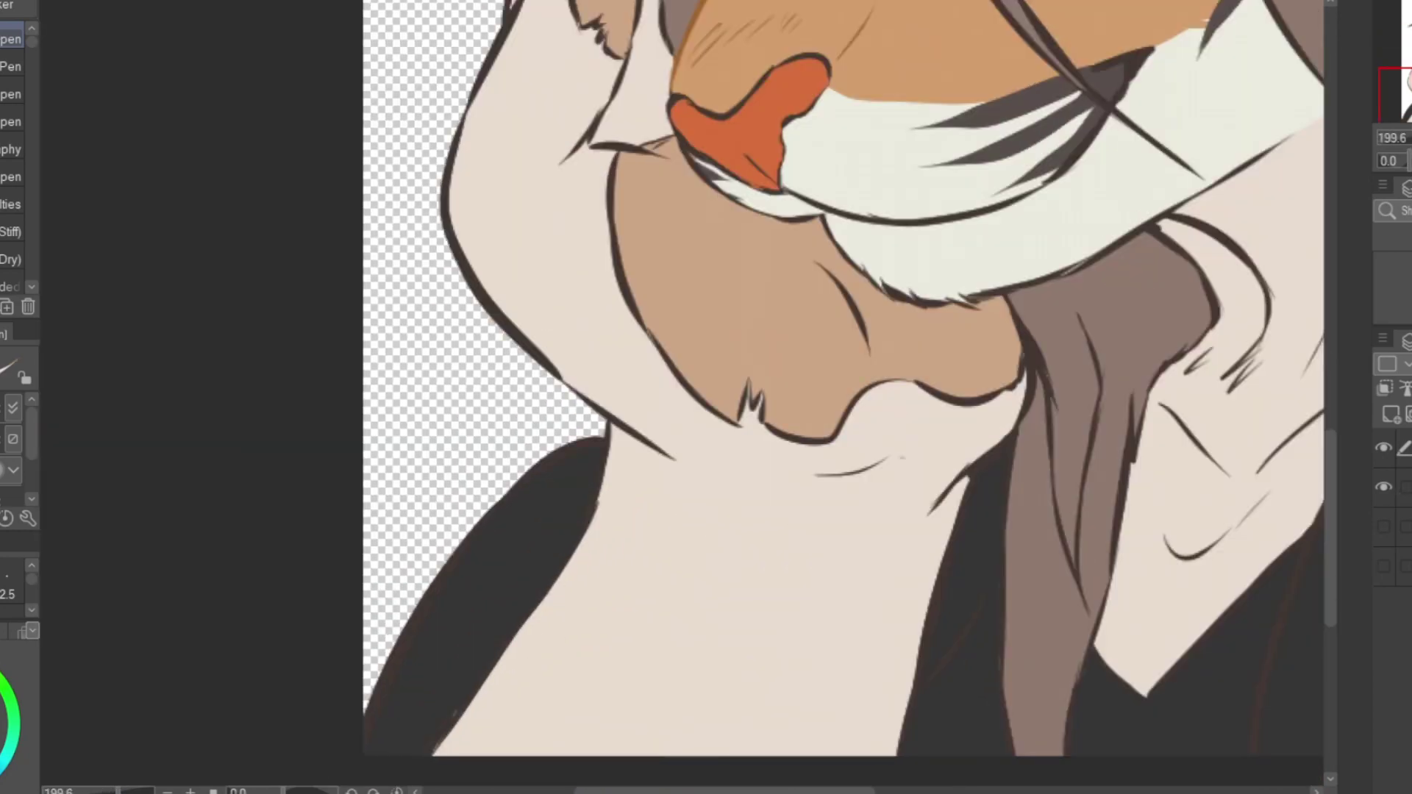
mouse_move(434, 744)
mouse_down()
mouse_move(615, 400)
mouse_move(526, 33)
mouse_up()
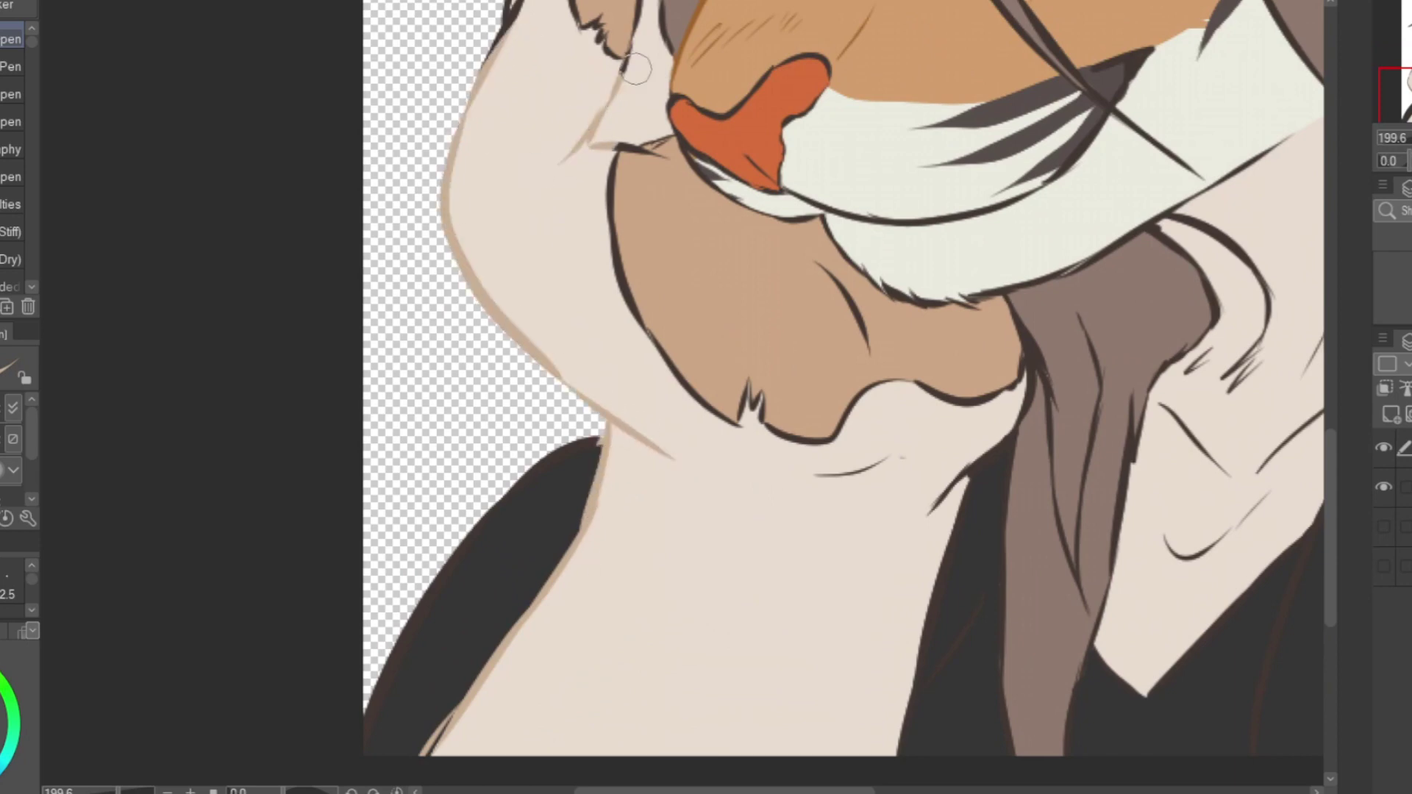
drag(968, 475, 902, 752)
drag(972, 474, 990, 446)
Try recolouring the remaining finger outlines and the neck lines in the same tan.
scroll(711, 544, down, 6)
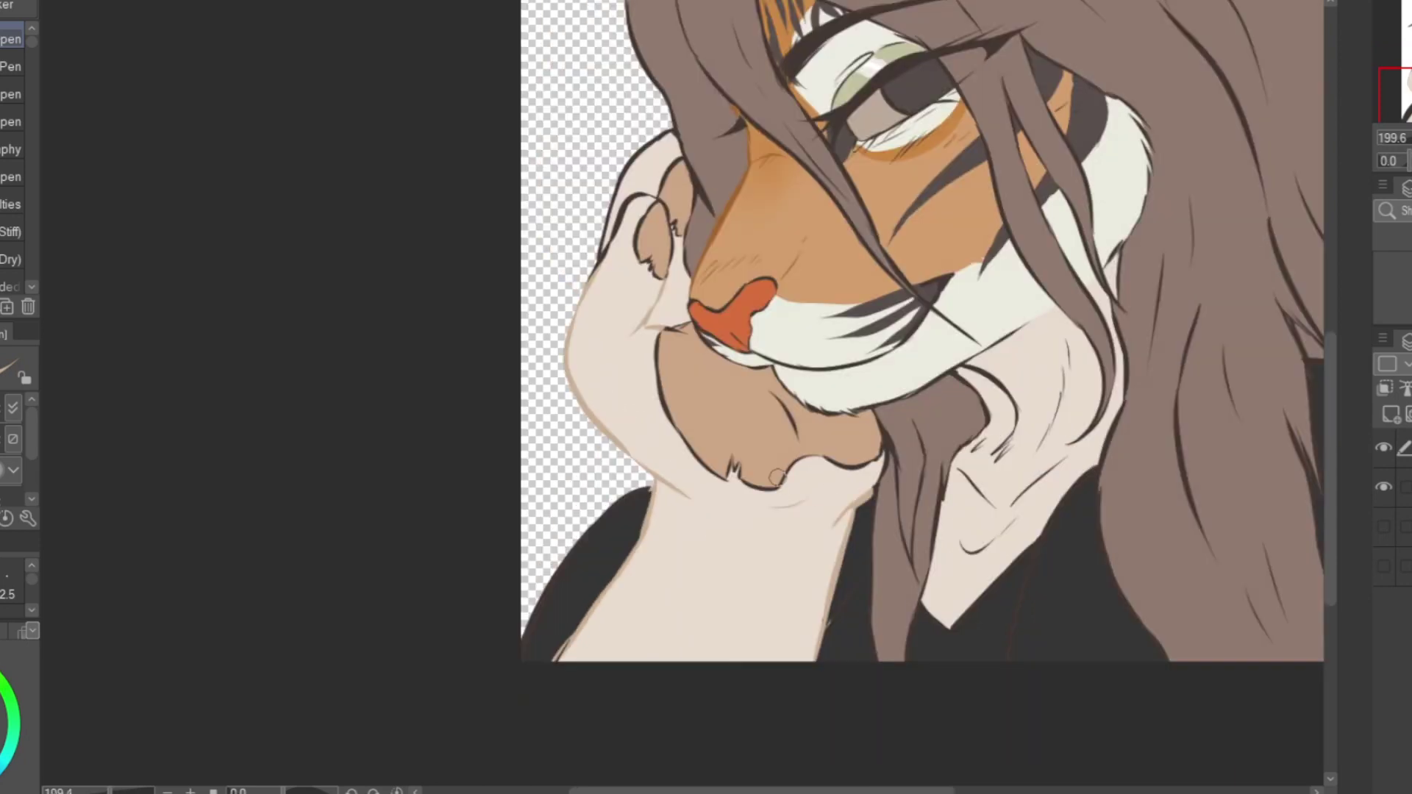
scroll(592, 362, up, 1)
drag(592, 362, 659, 253)
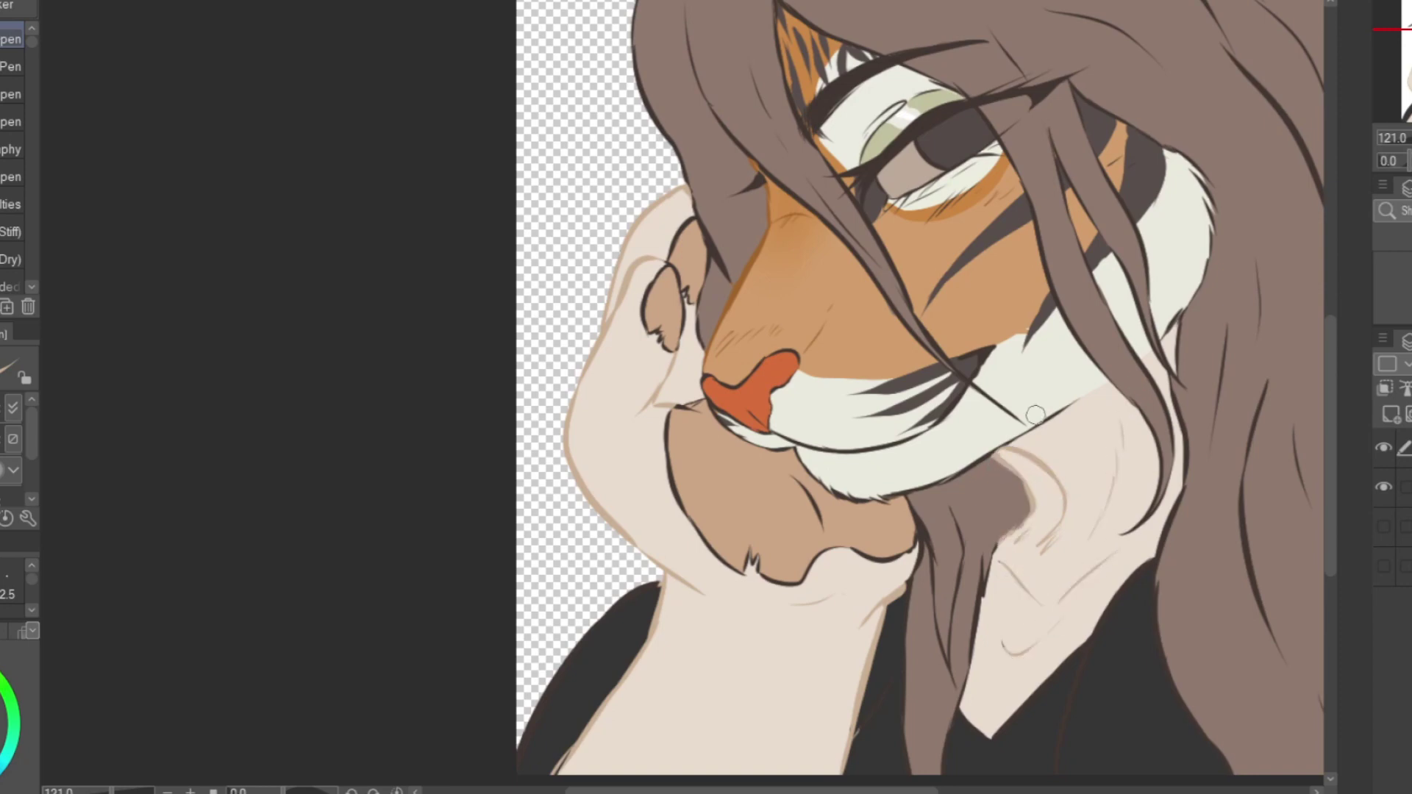
scroll(1036, 415, down, 3)
scroll(1005, 347, up, 3)
scroll(651, 135, up, 3)
scroll(651, 134, down, 6)
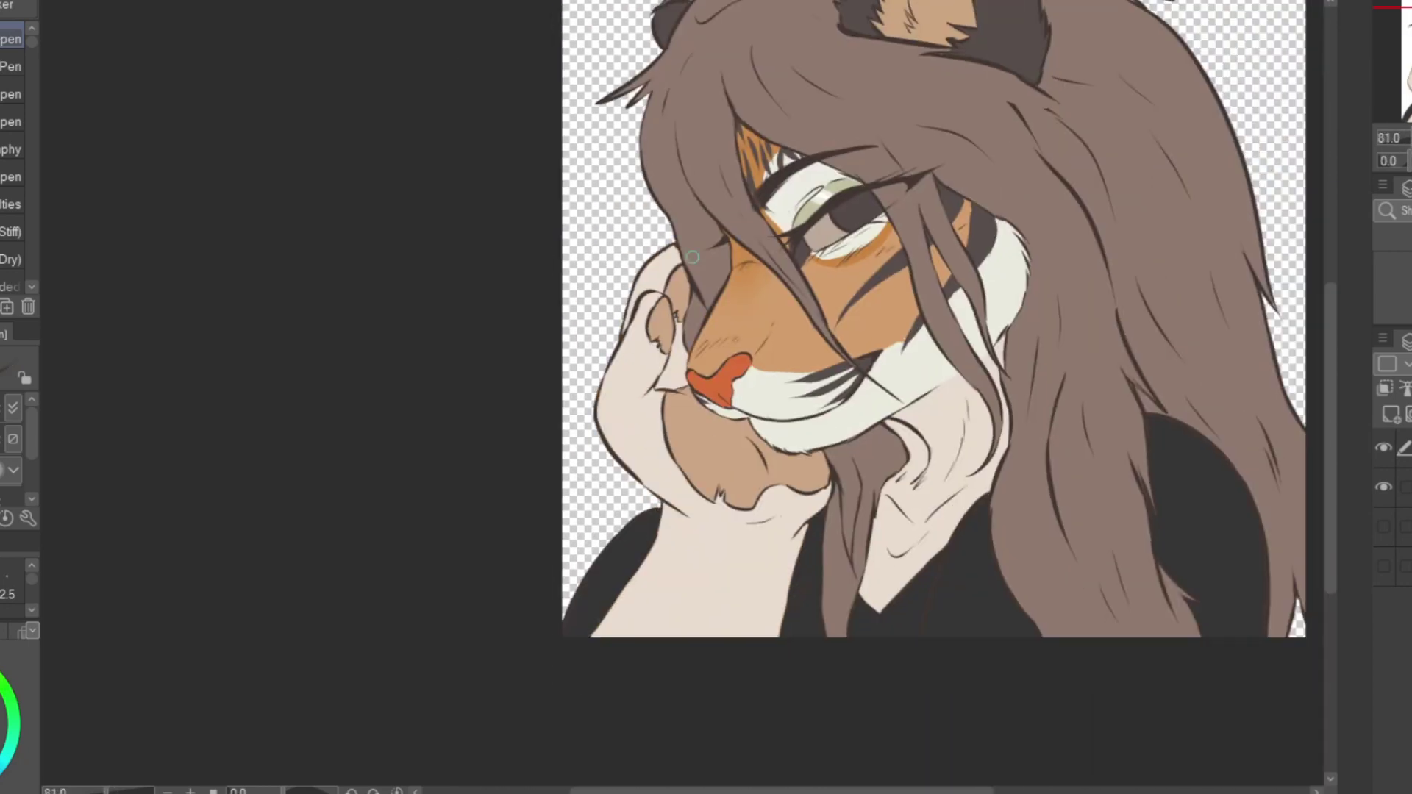
Tint the muzzle bridge outline orange-brown with the soft airbrush.
scroll(693, 256, up, 4)
key(b)
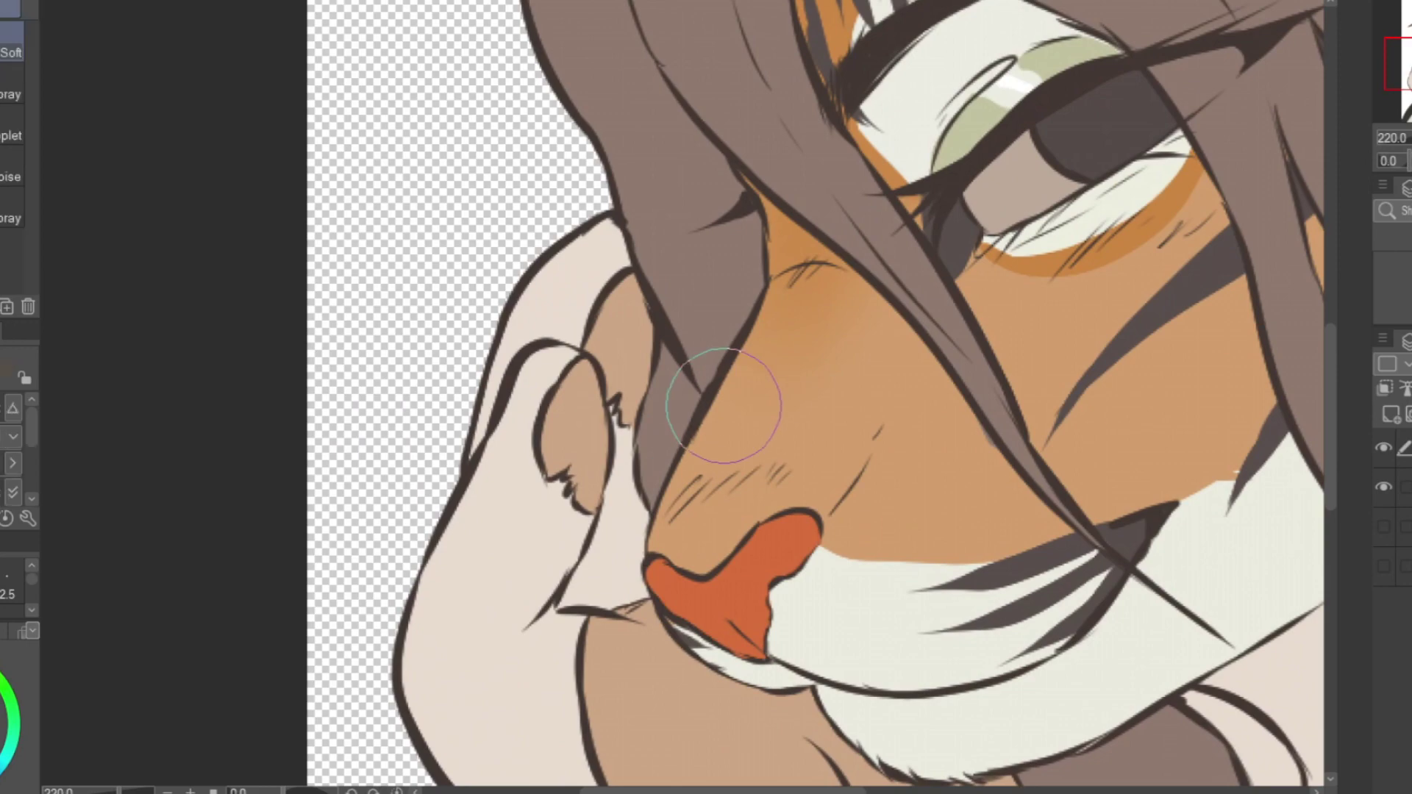
scroll(1052, 346, down, 5)
scroll(1019, 294, up, 3)
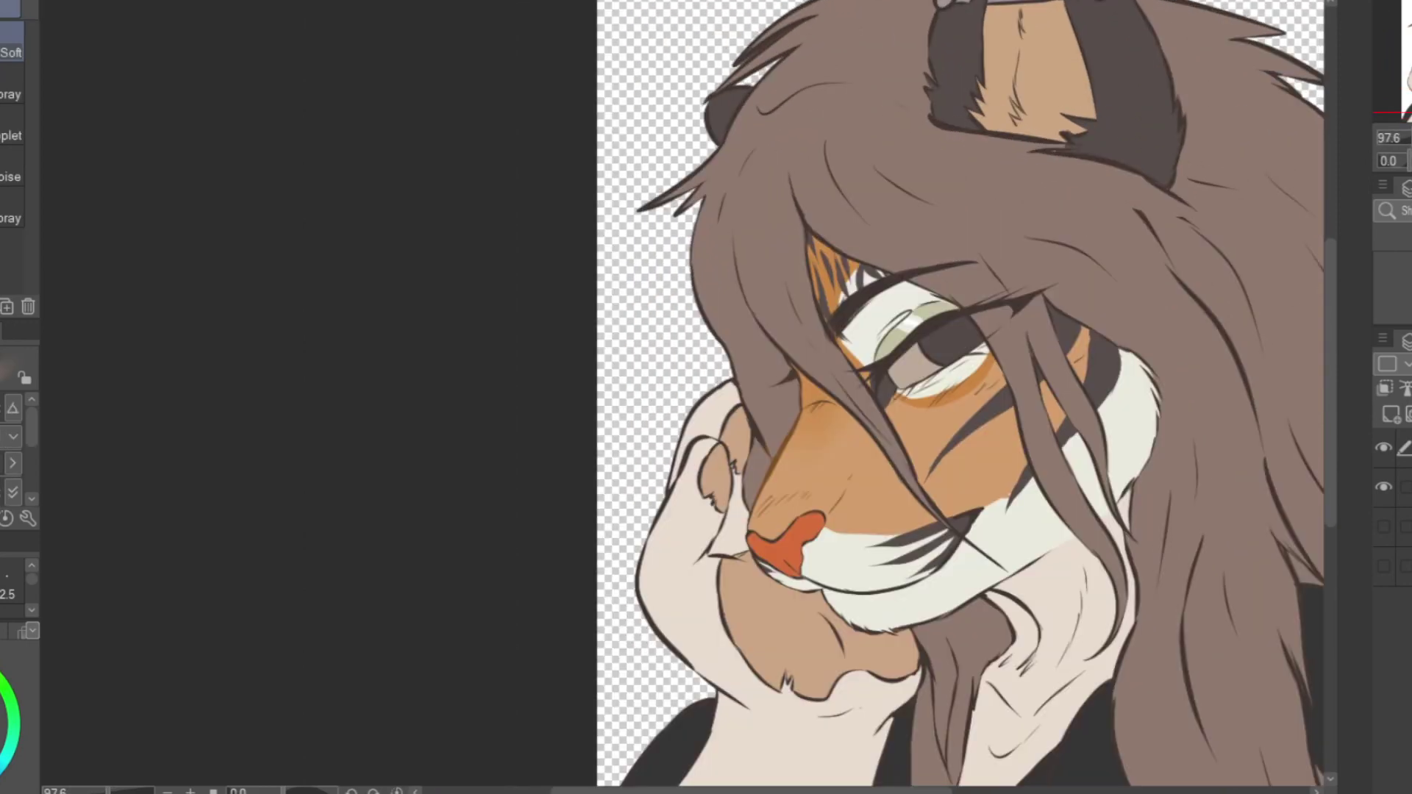
scroll(1177, 266, down, 1)
scroll(1027, 273, down, 3)
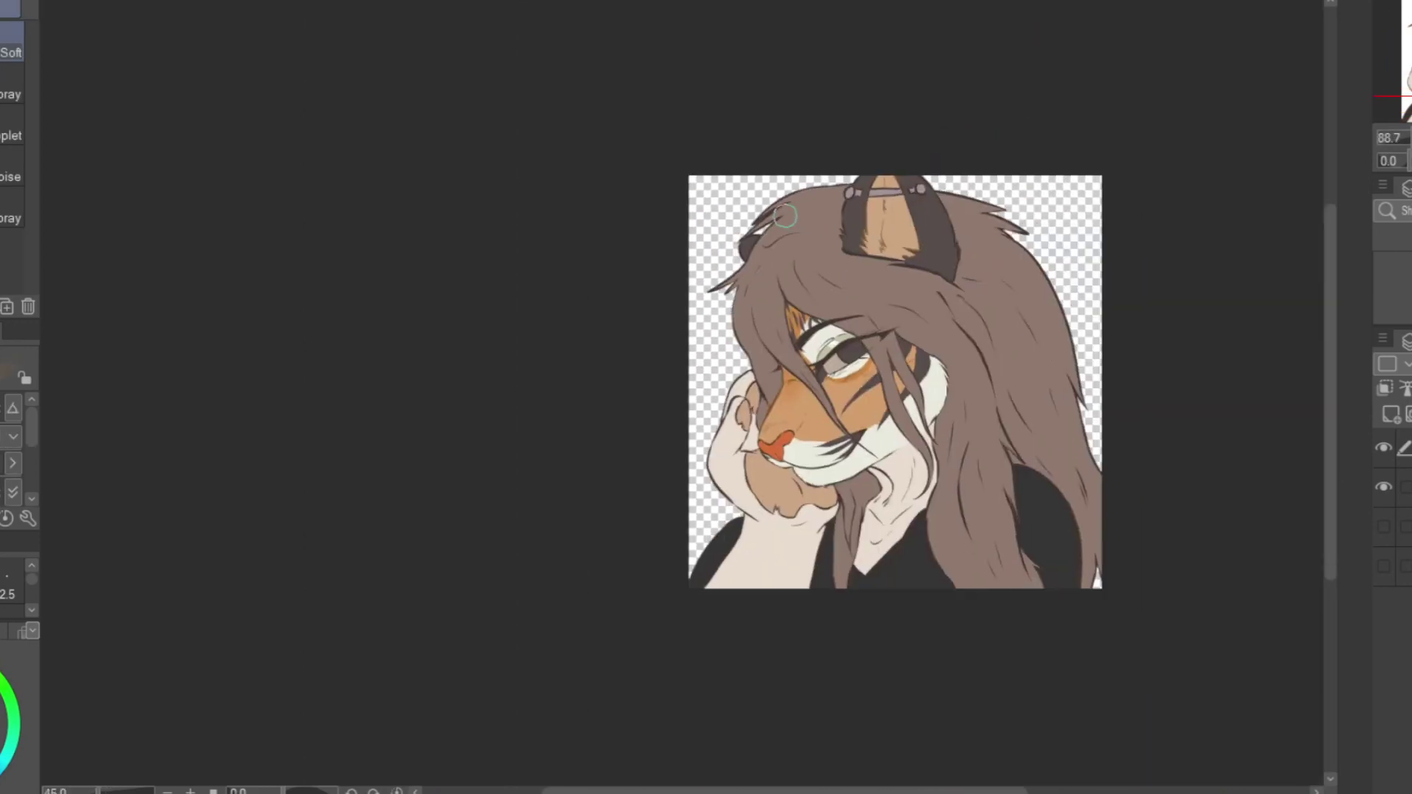
Airbrush the clothing outlines near-black and the arm, hand and neck outlines a muted taupe.
scroll(541, 557, up, 3)
drag(699, 750, 729, 637)
drag(497, 504, 543, 324)
drag(872, 762, 895, 648)
drag(443, 754, 552, 610)
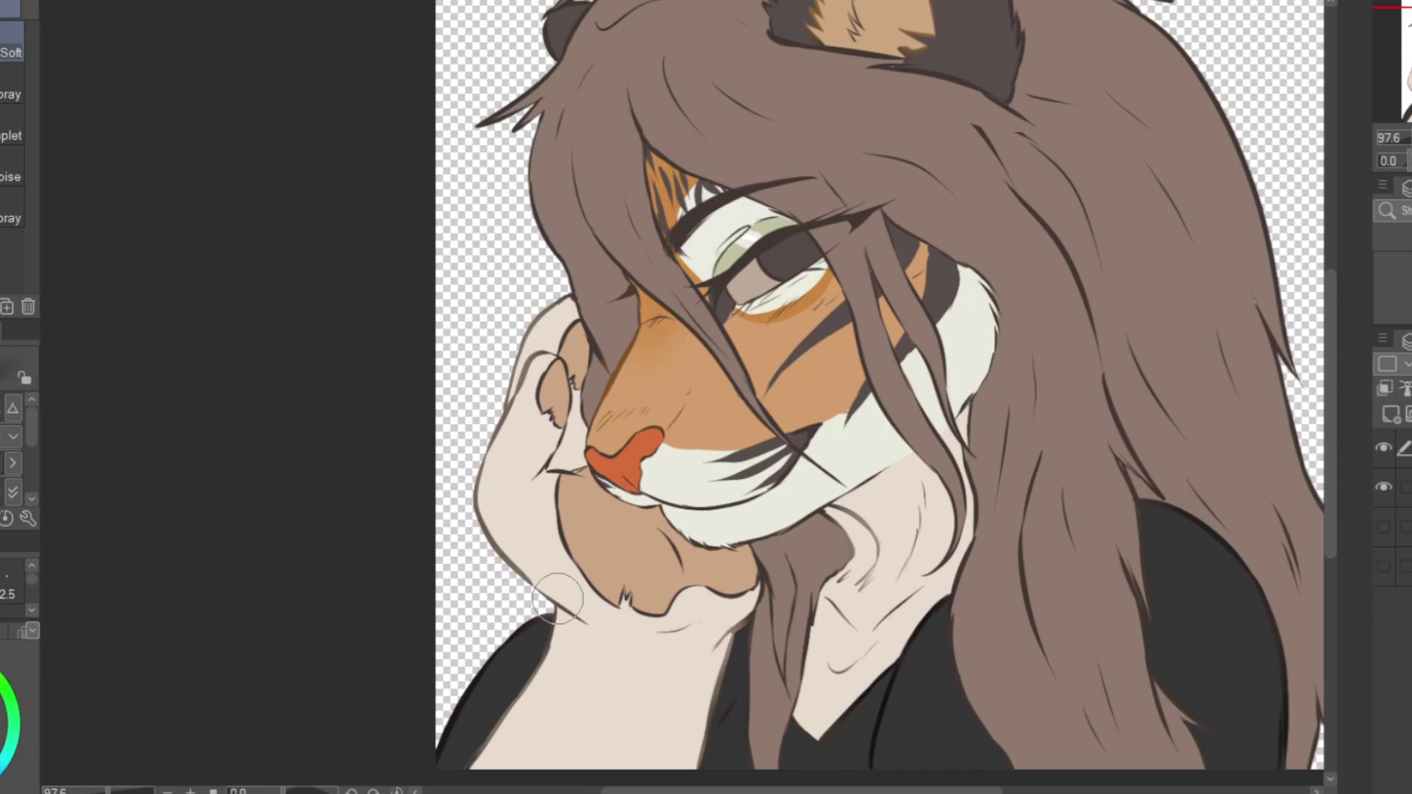
Tint the line art around the near ear's inner fur with a warm brown.
scroll(556, 599, down, 3)
scroll(688, 290, up, 6)
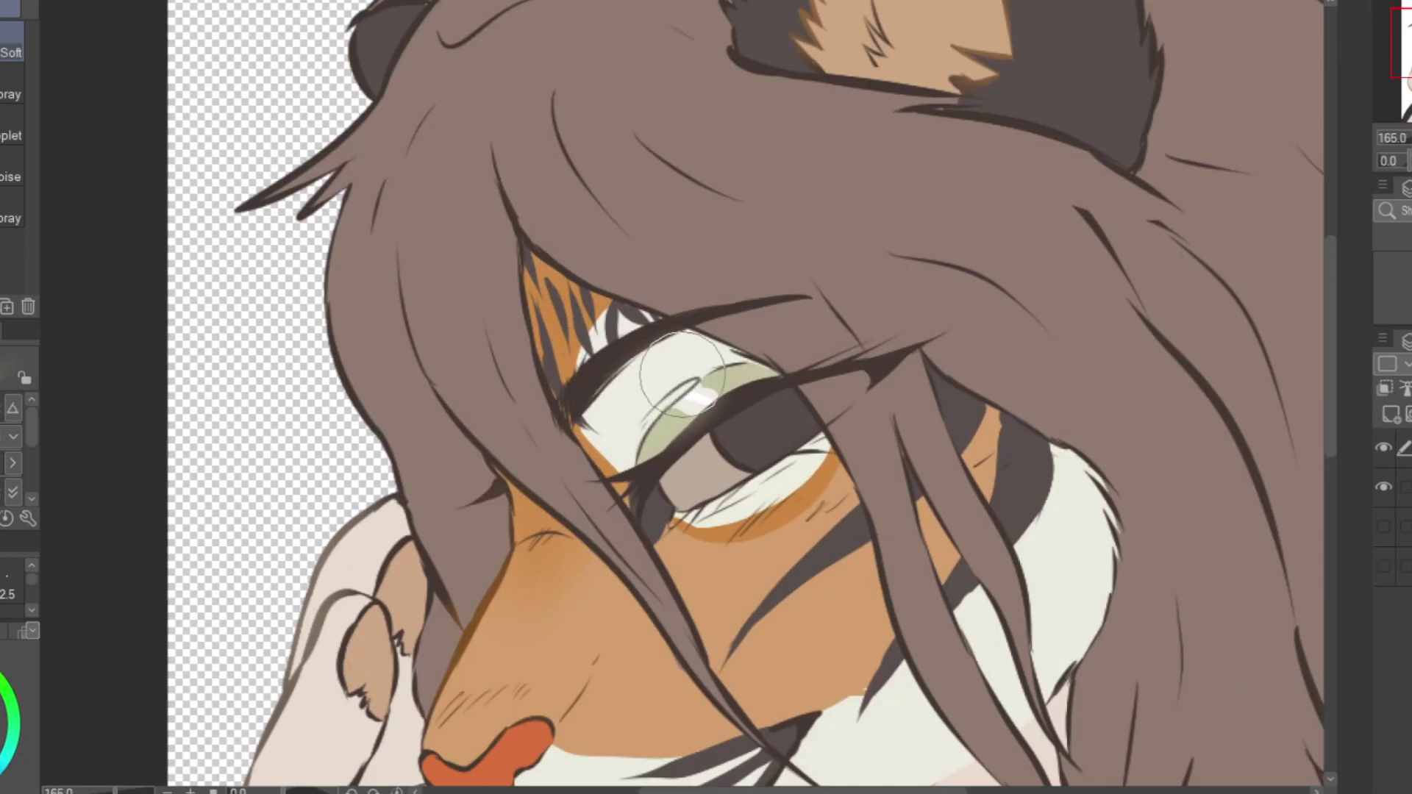
scroll(619, 301, down, 3)
drag(586, 174, 553, 213)
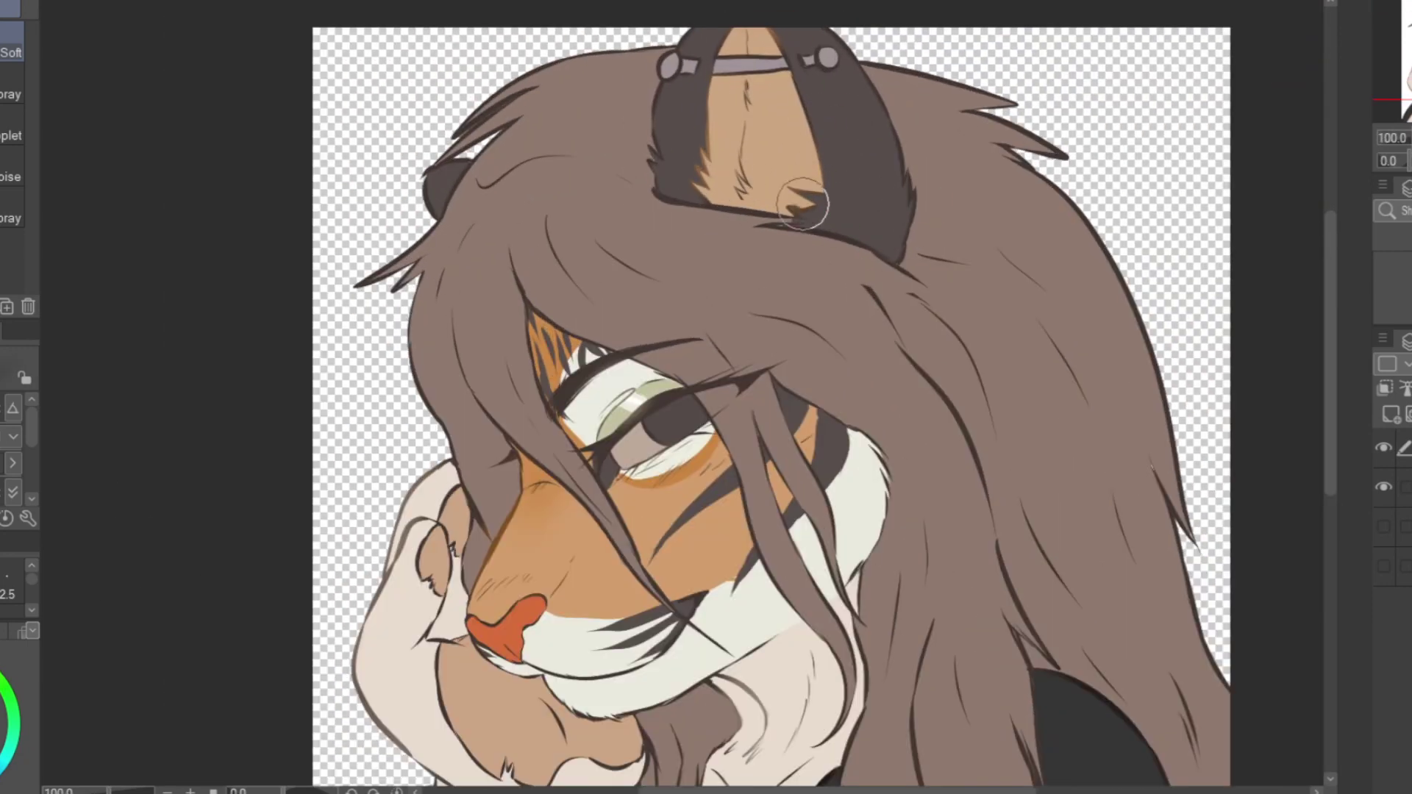
scroll(670, 55, up, 3)
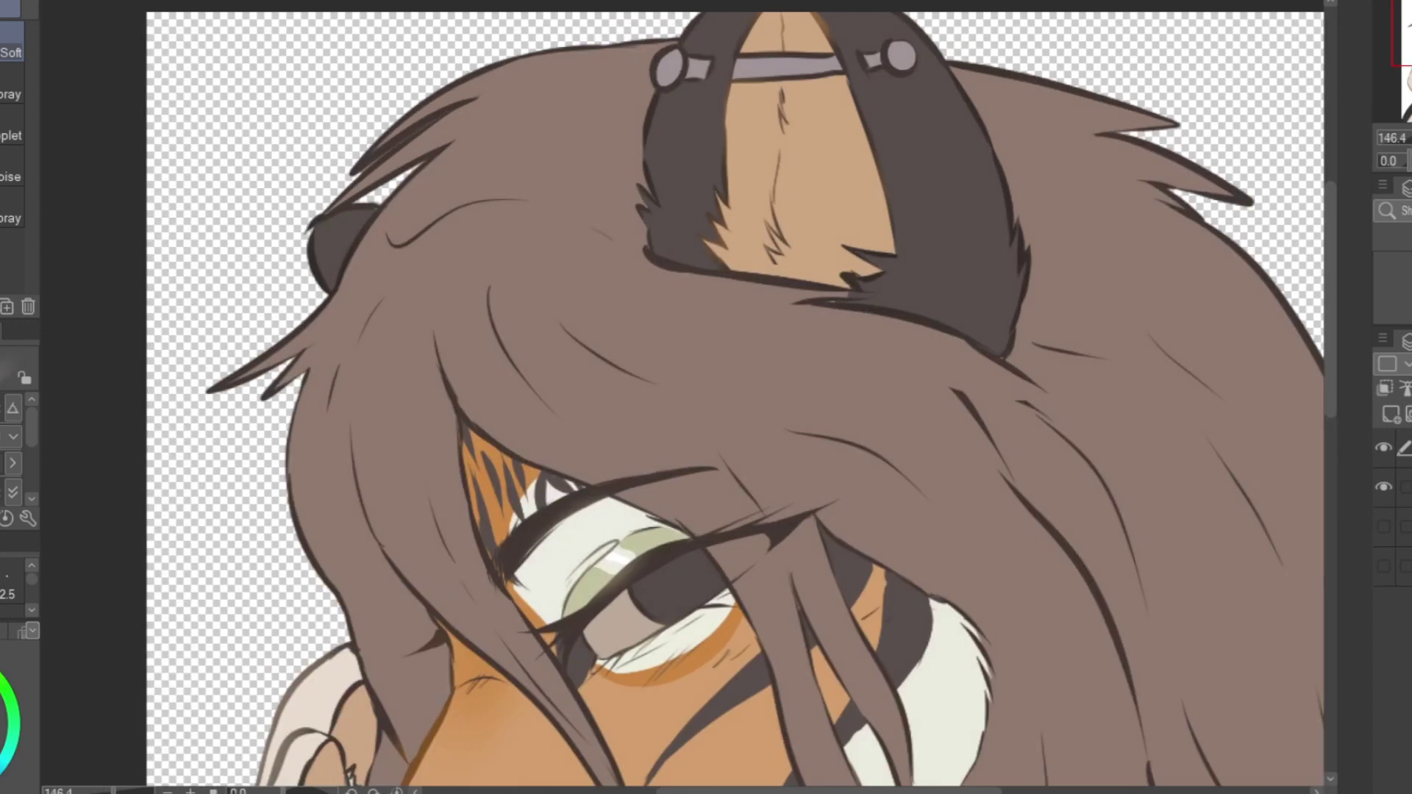
scroll(895, 57, down, 1)
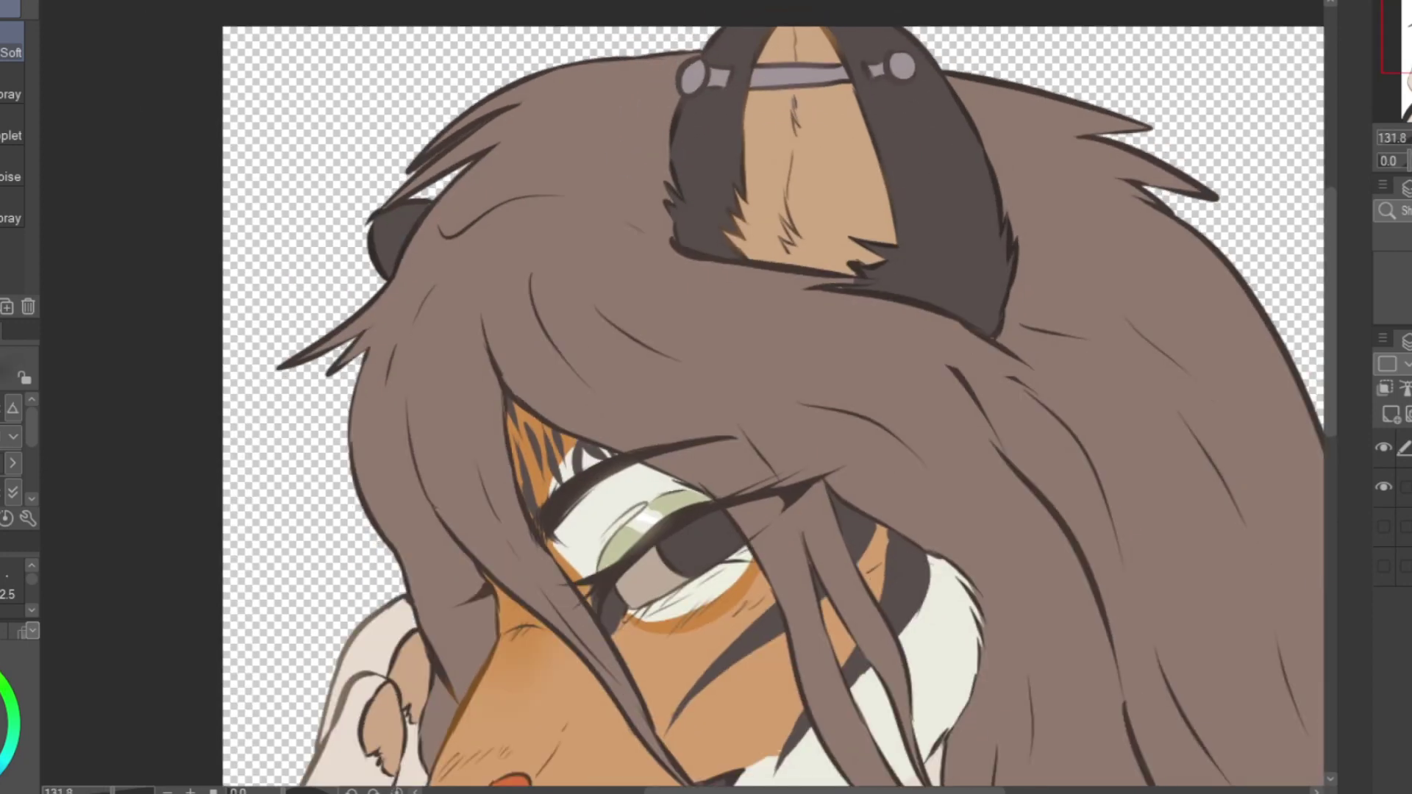
scroll(731, 164, down, 2)
Darken the upper eyelid line and lashes to near-black with the soft airbrush.
scroll(576, 625, up, 7)
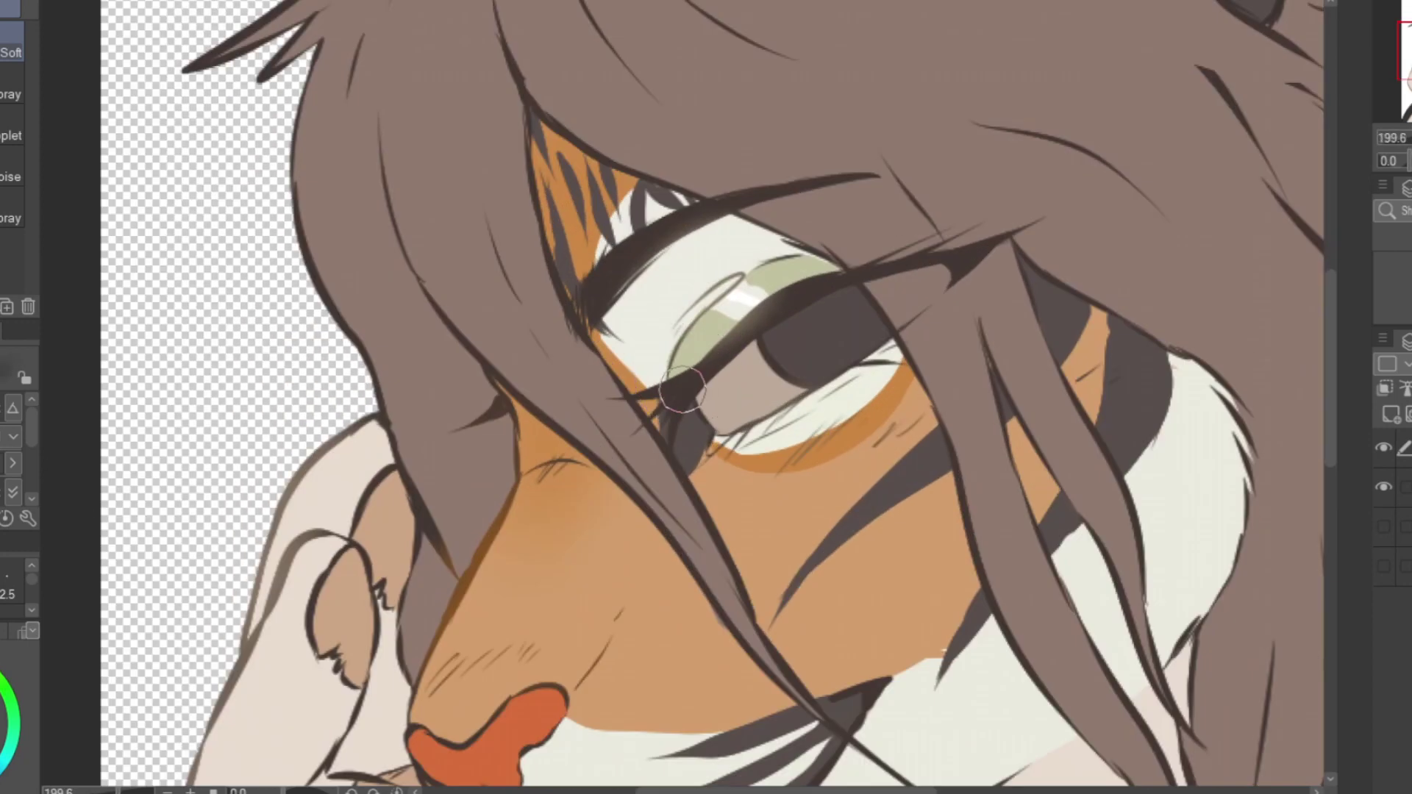
drag(720, 345, 846, 276)
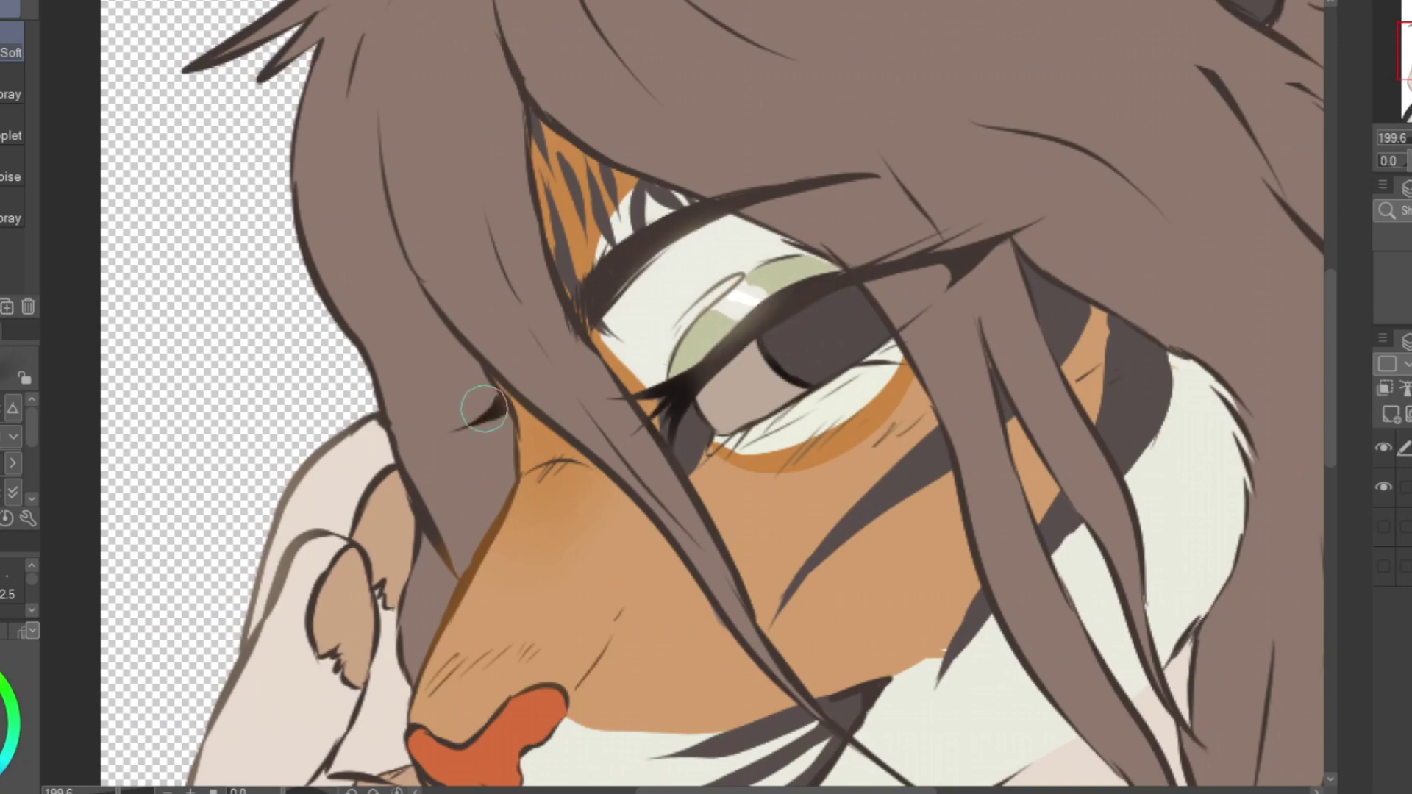
scroll(997, 231, down, 3)
scroll(691, 441, up, 4)
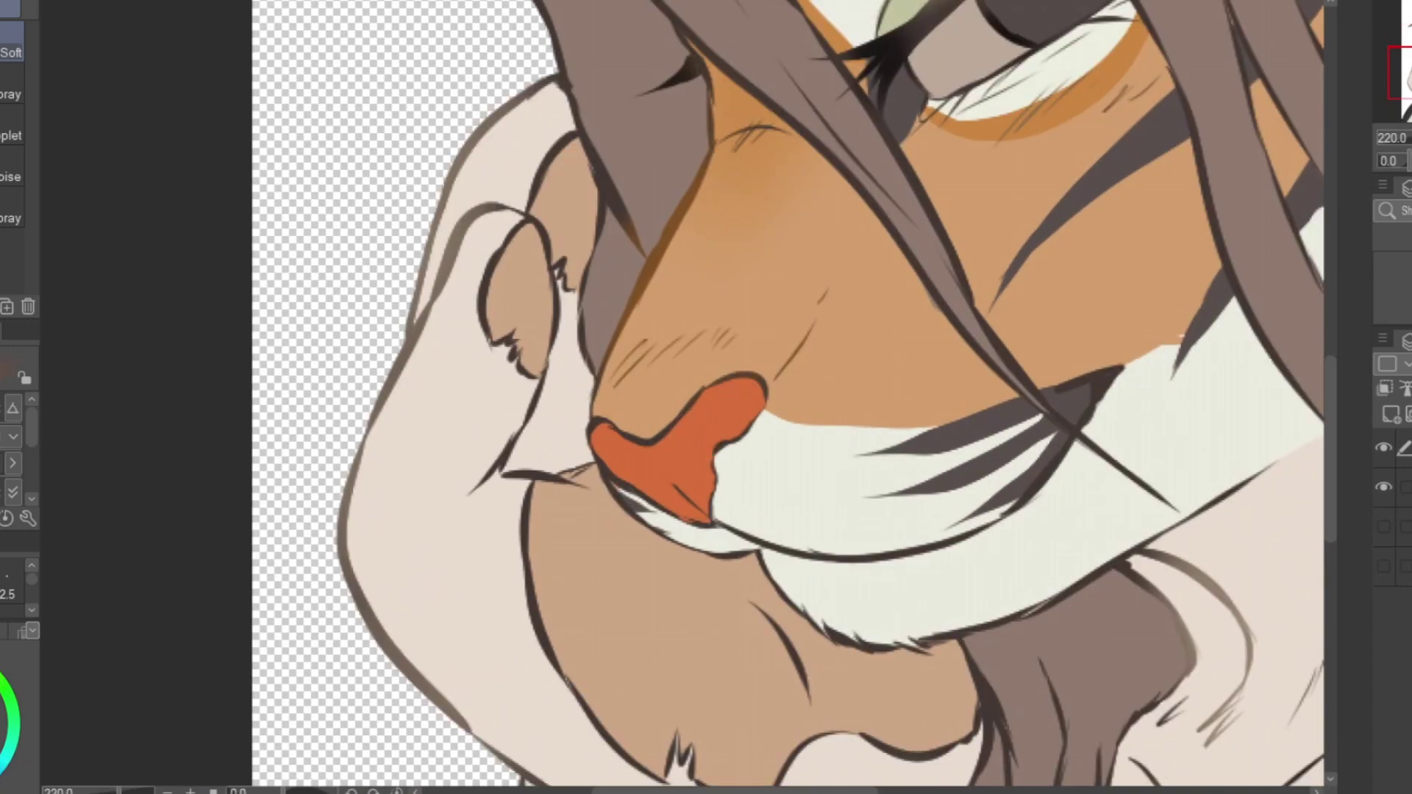
Tint the mouth line reddish brown and the palm and finger pad outlines warm brown.
scroll(735, 581, down, 3)
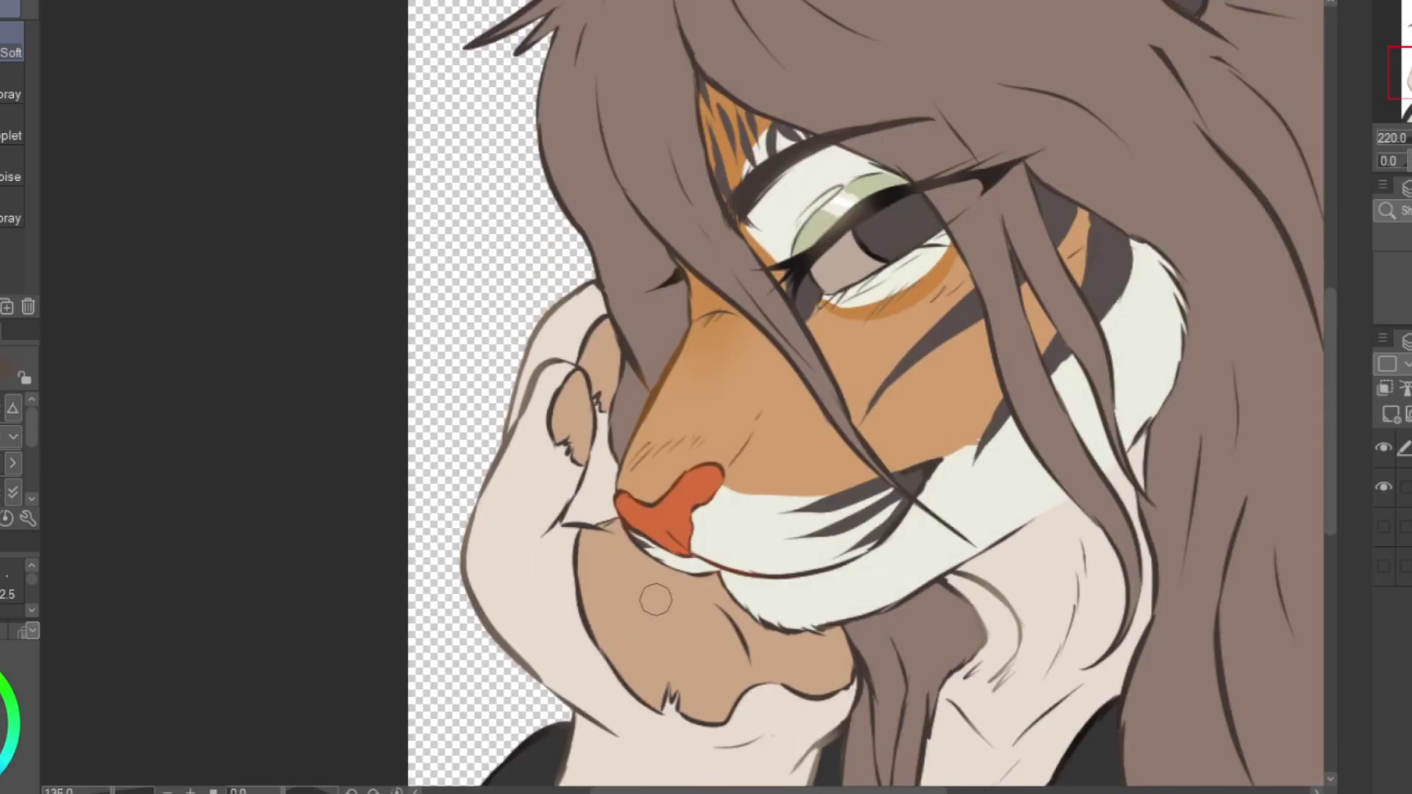
scroll(589, 456, up, 3)
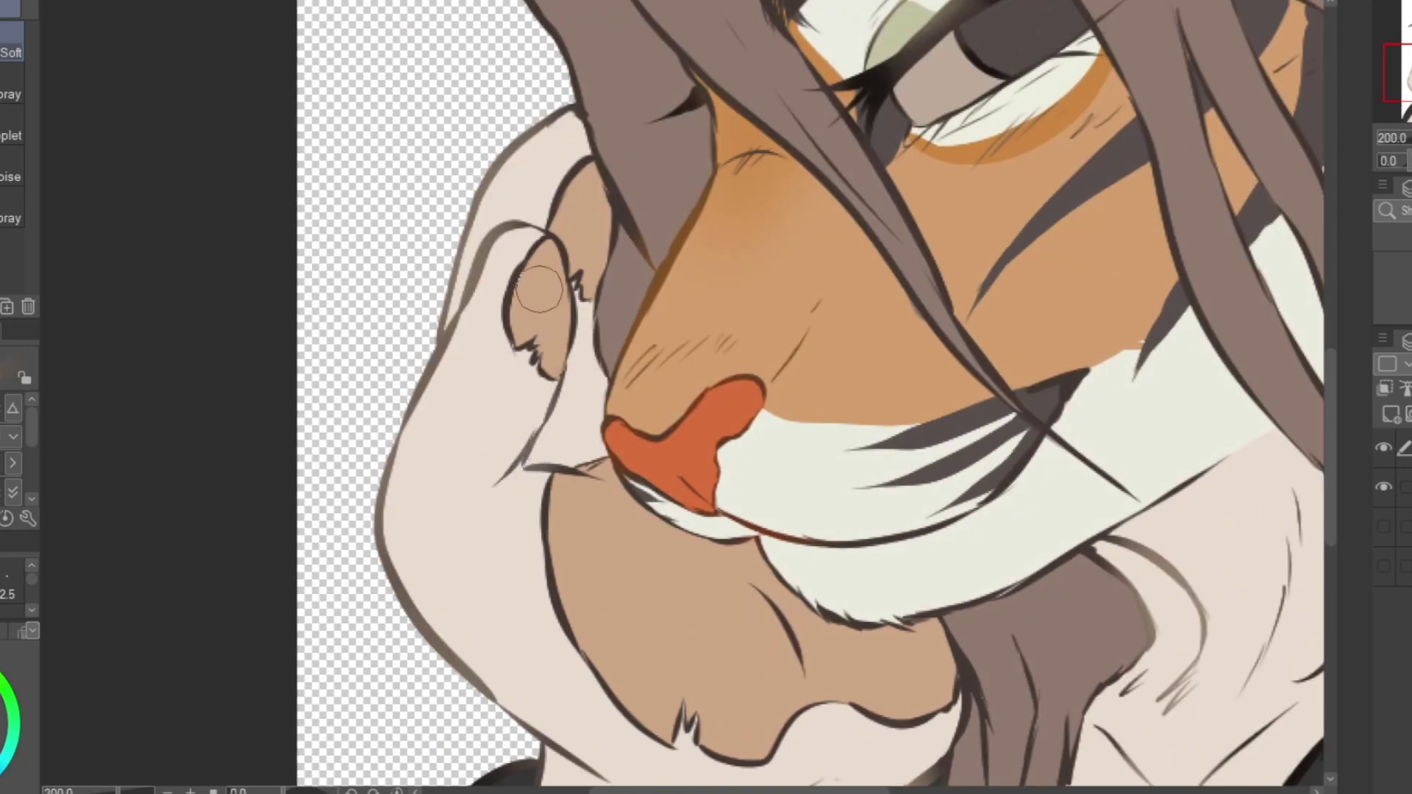
scroll(688, 272, down, 3)
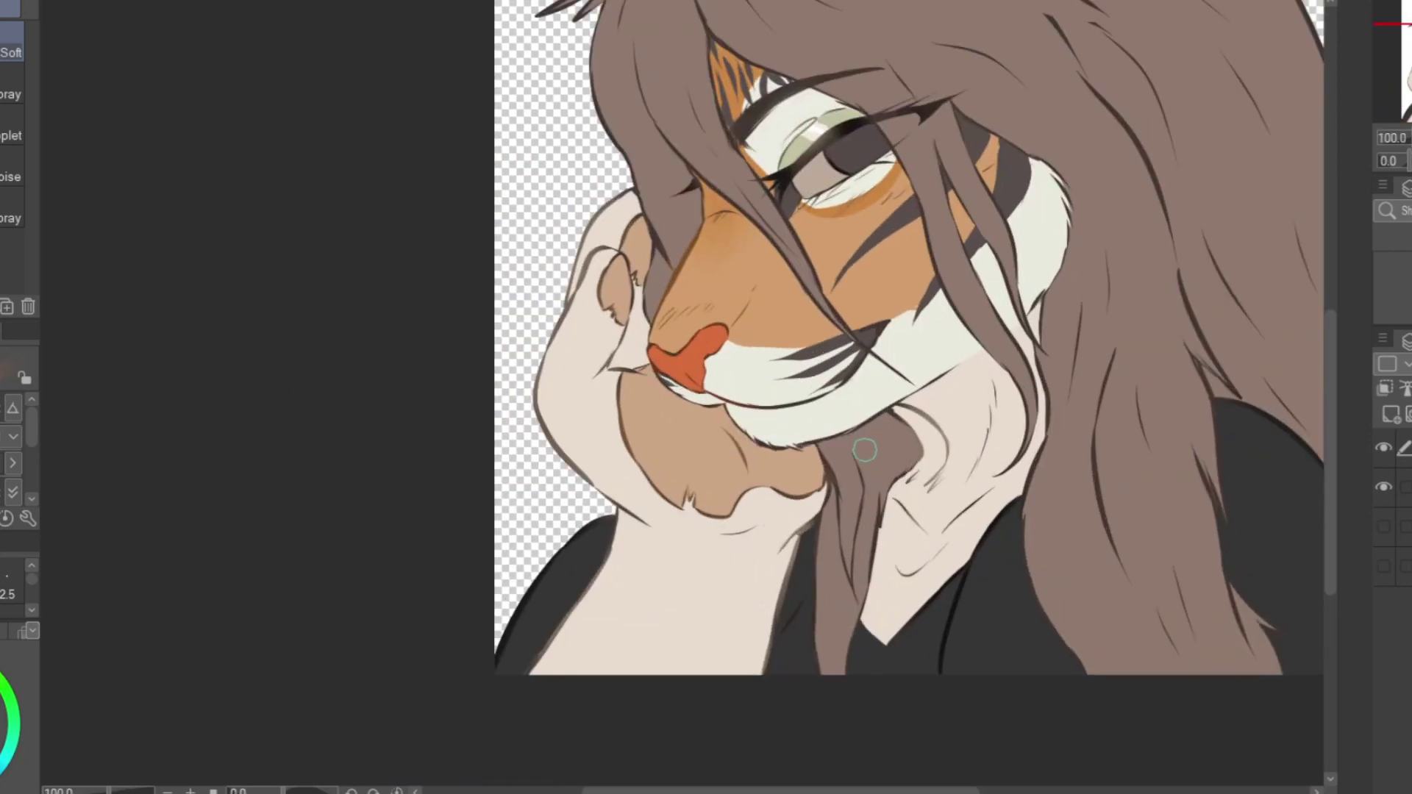
scroll(935, 608, up, 2)
scroll(723, 621, down, 3)
Soften the hair outlines to a medium brown and add a new layer.
scroll(861, 356, up, 5)
scroll(861, 356, down, 5)
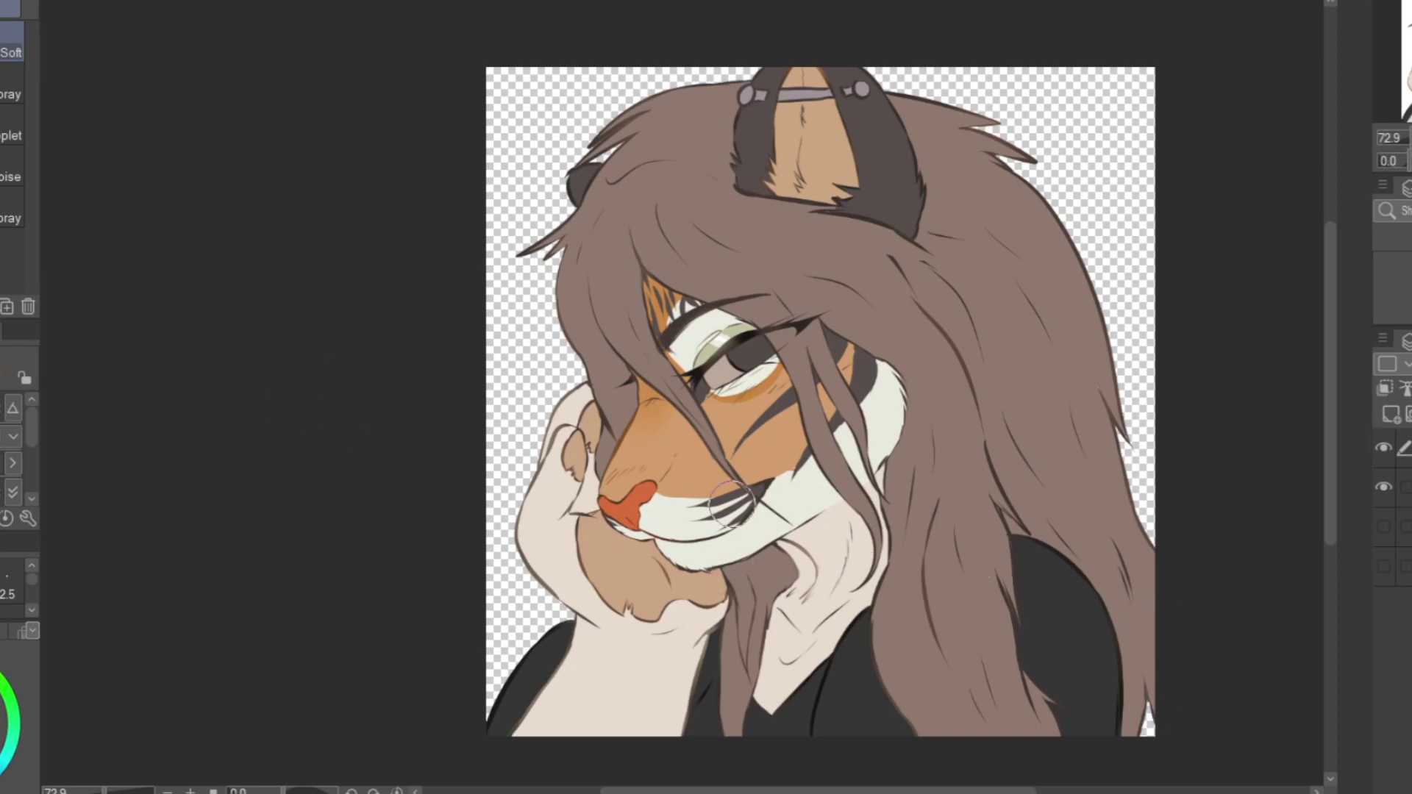
scroll(592, 280, up, 3)
scroll(682, 320, down, 3)
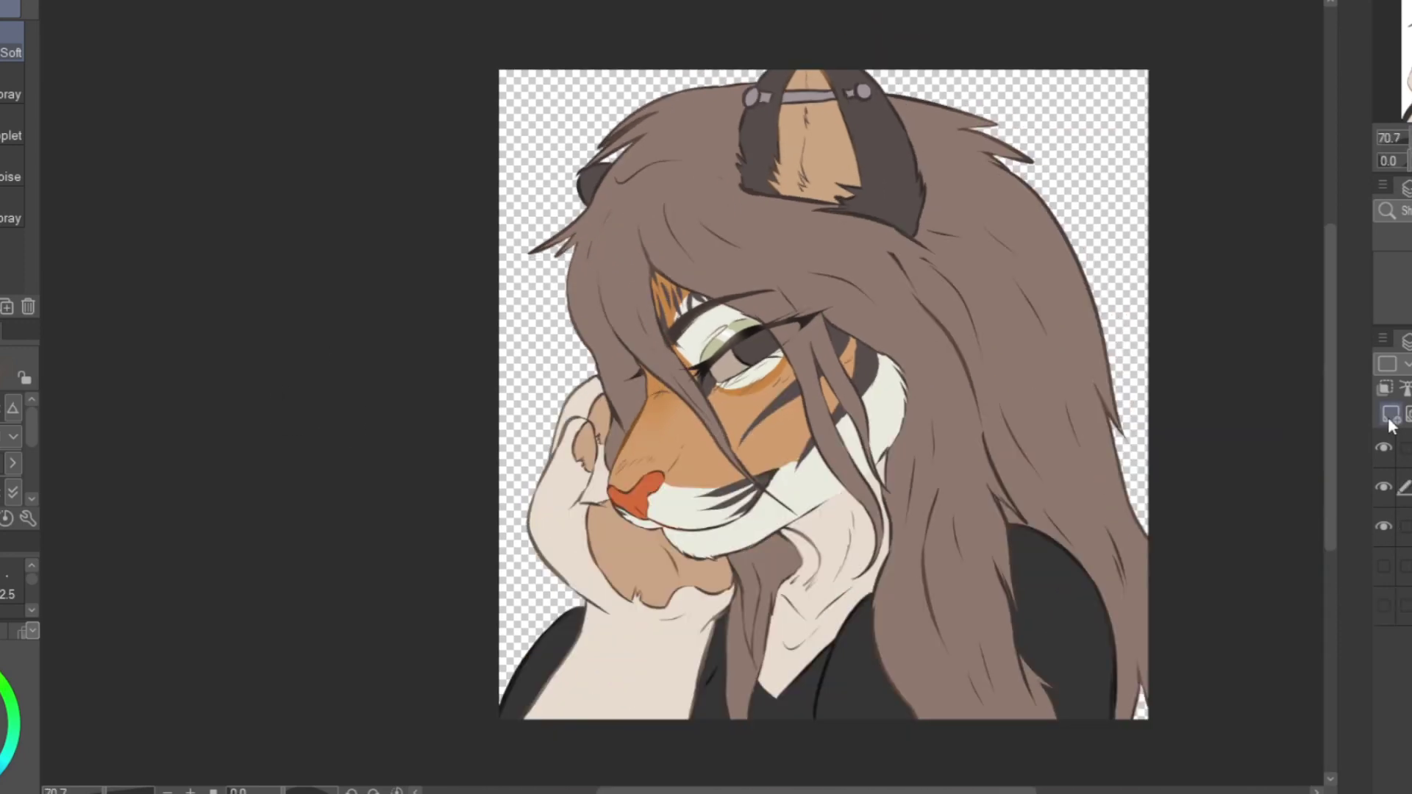
Touch up the line art around the inner brow and the lash corner with the soft airbrush.
scroll(622, 638, up, 5)
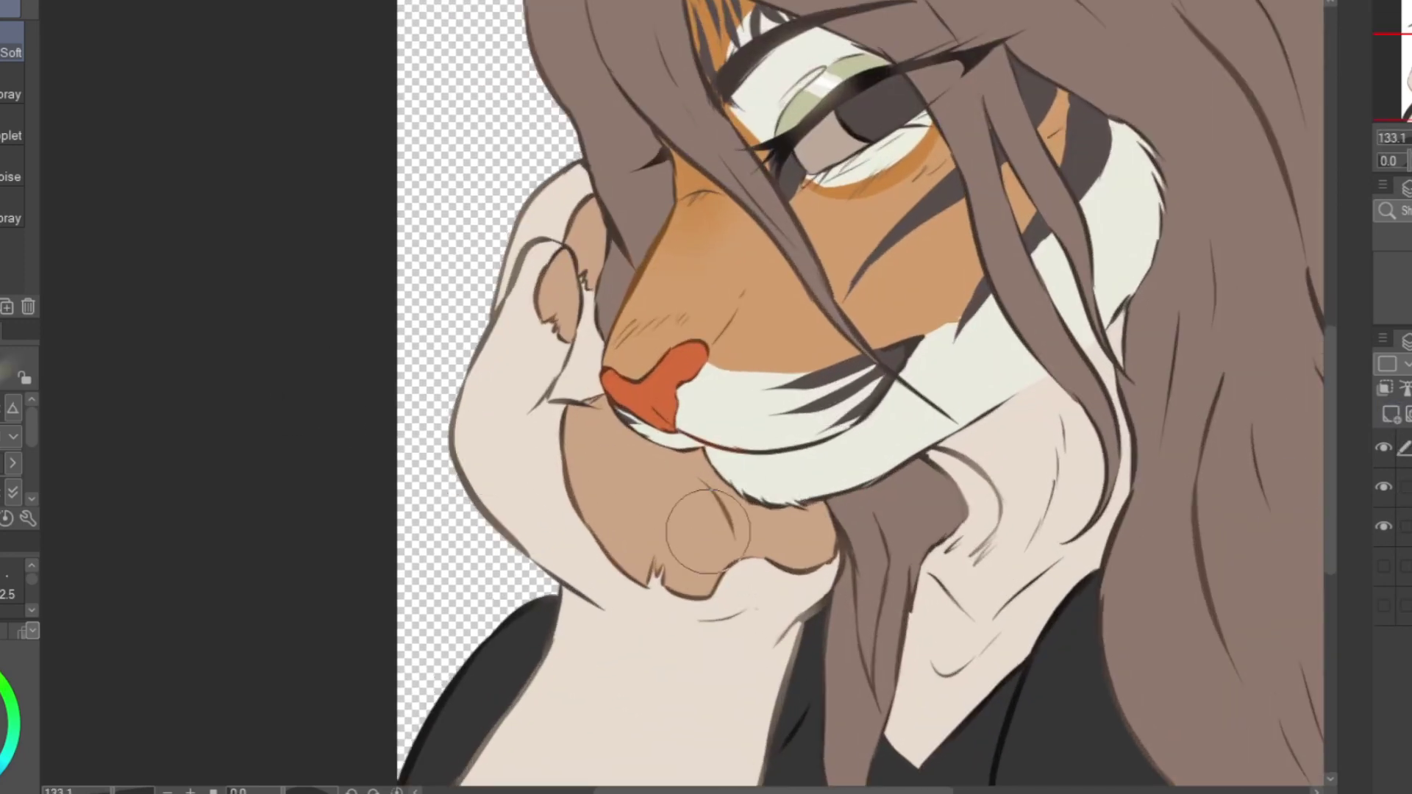
scroll(1122, 177, down, 8)
scroll(1071, 189, up, 5)
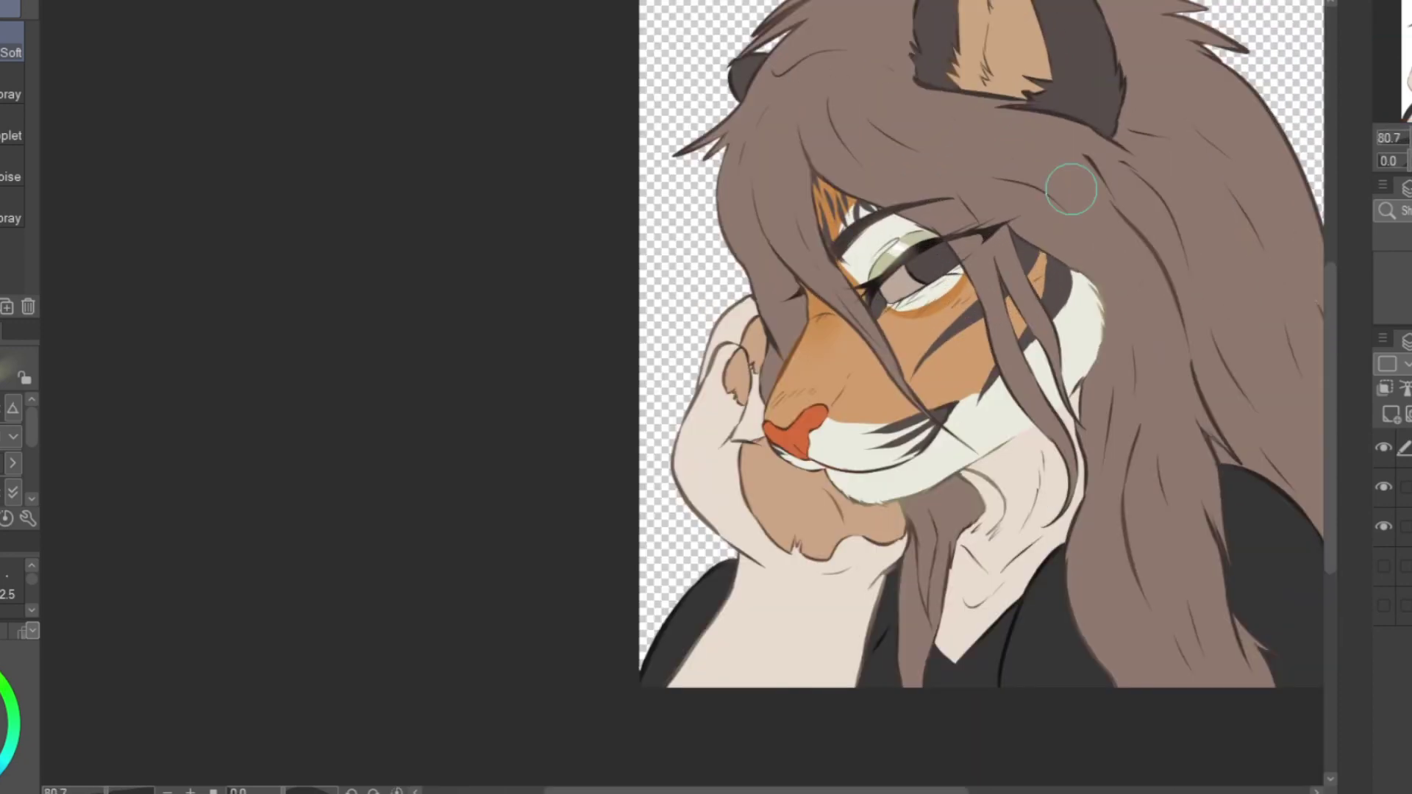
scroll(1071, 189, down, 3)
scroll(449, 401, up, 7)
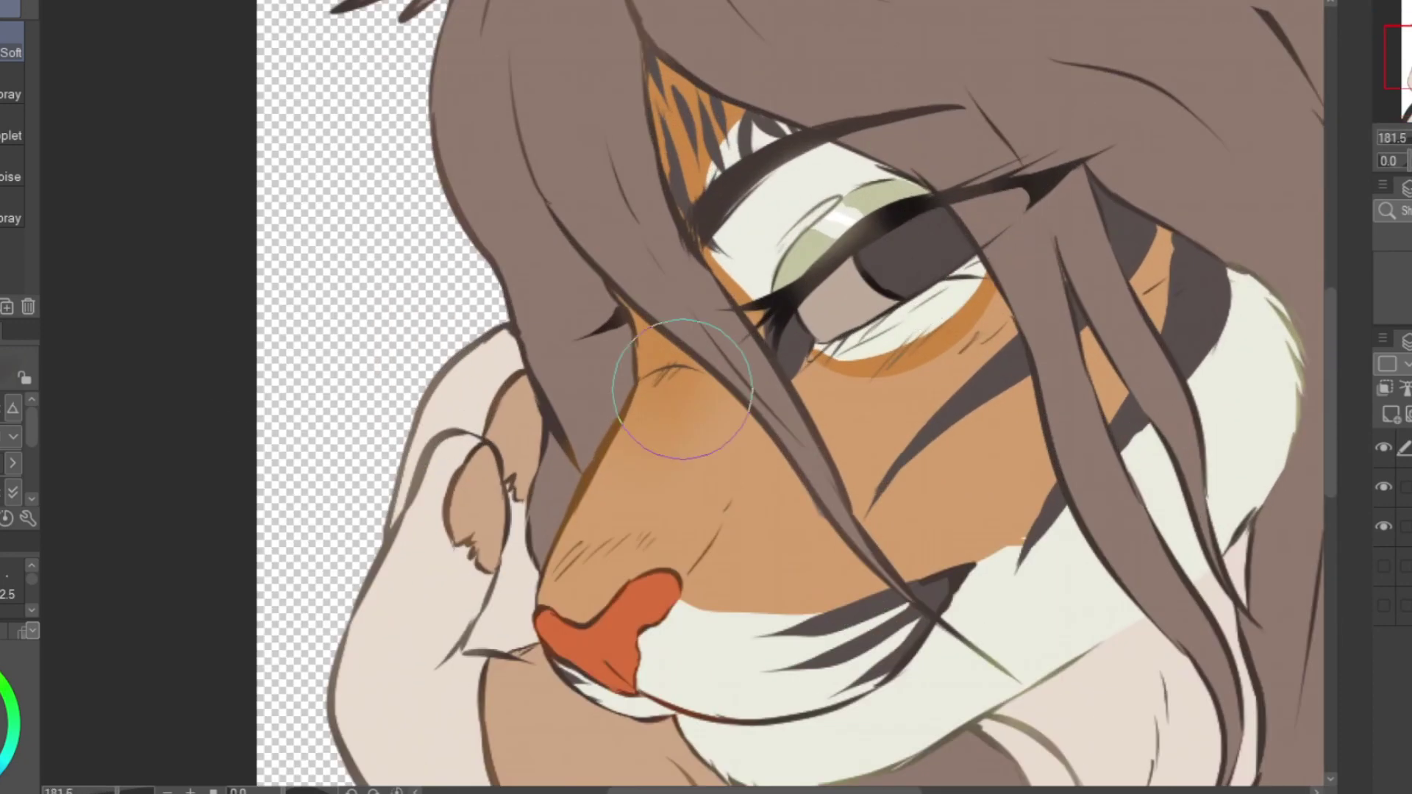
scroll(854, 286, down, 5)
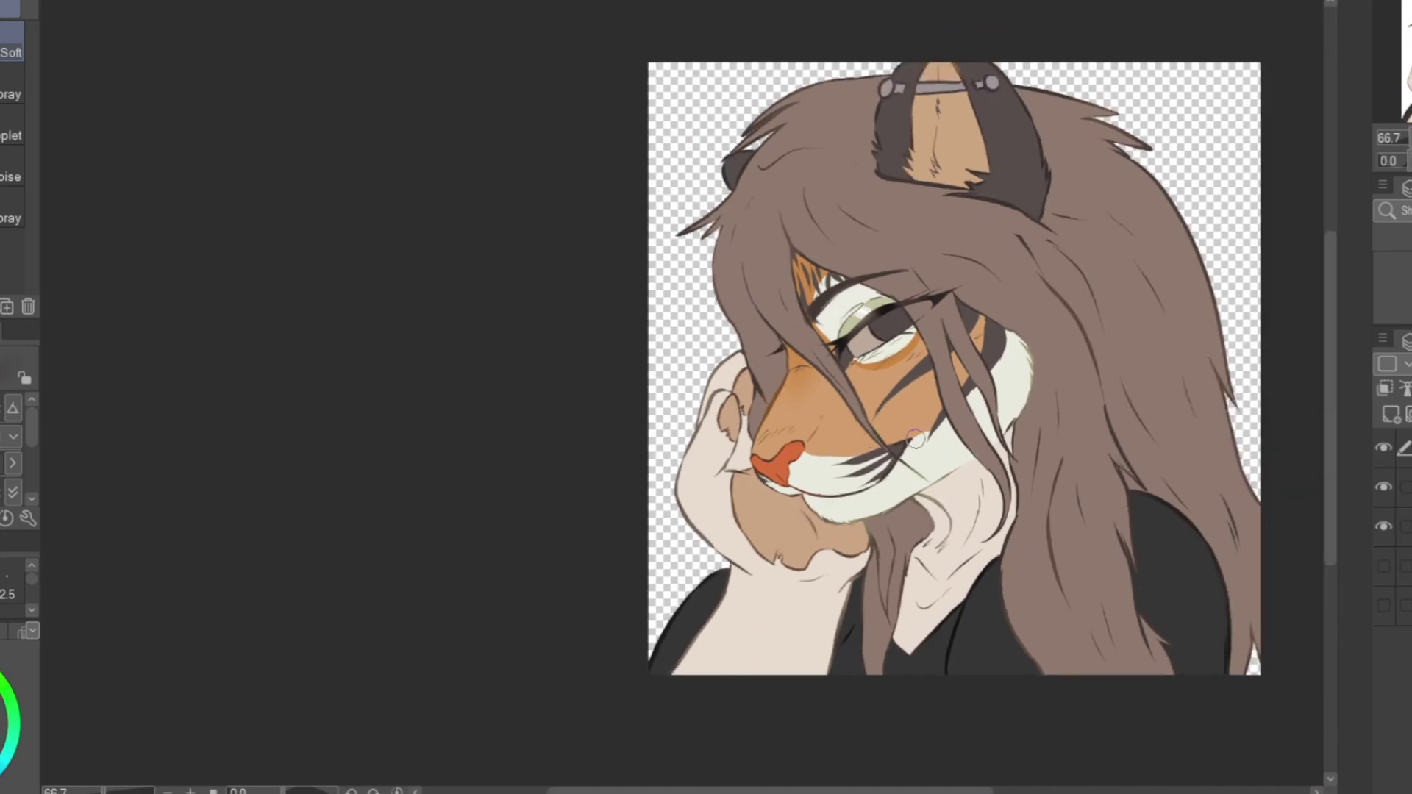
scroll(831, 417, up, 2)
scroll(498, 523, up, 5)
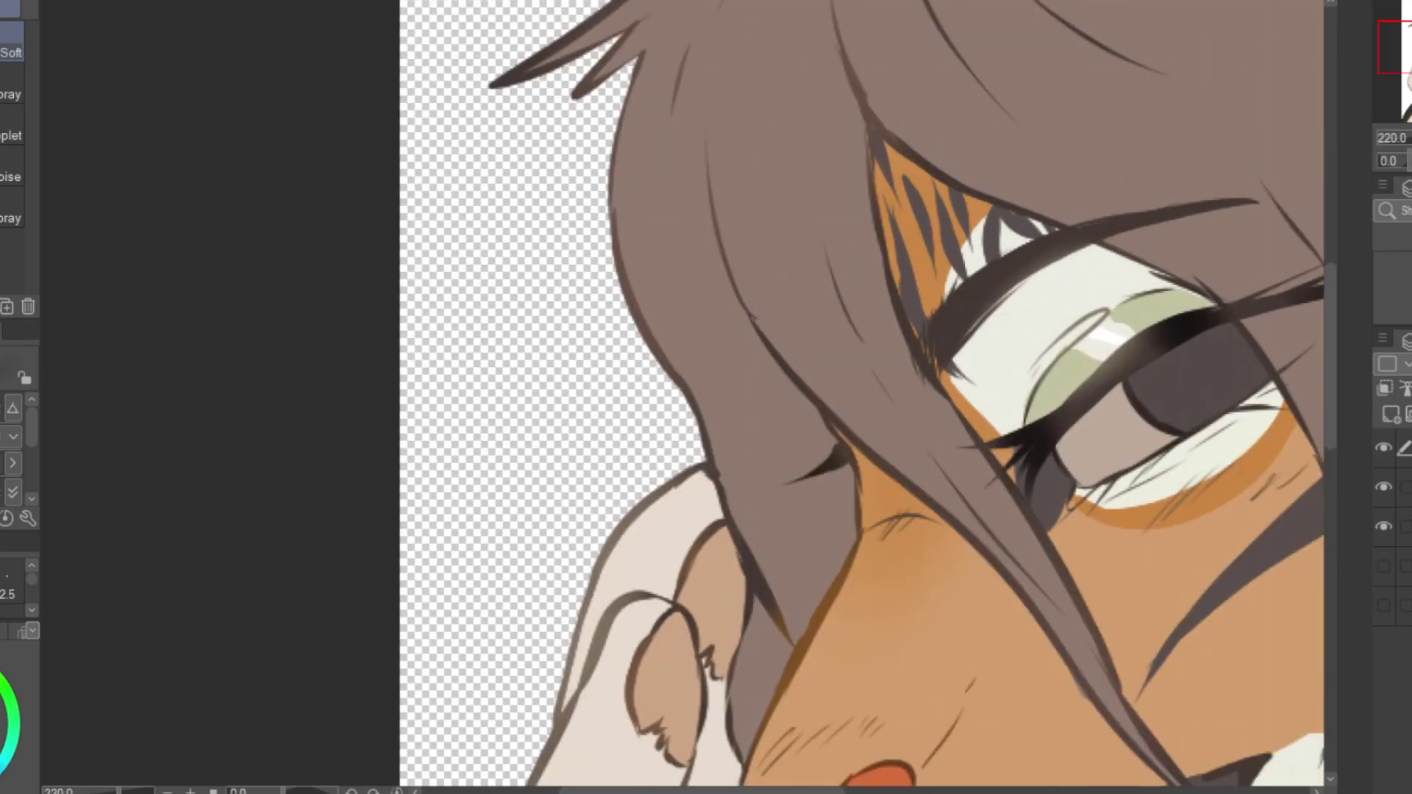
drag(938, 360, 1033, 279)
drag(1091, 390, 1057, 429)
scroll(1096, 390, down, 5)
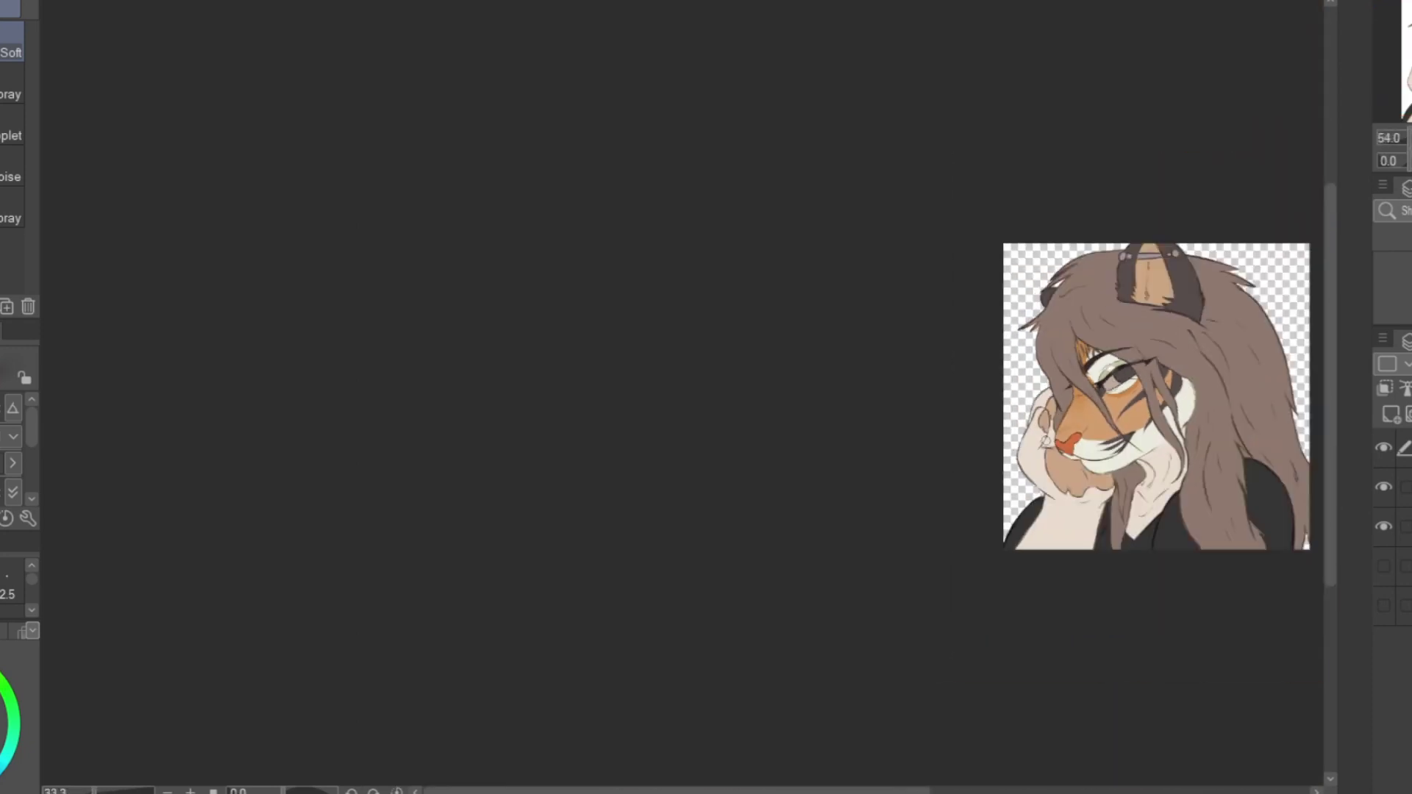
scroll(1191, 449, up, 3)
scroll(1177, 441, down, 1)
Merge the line art with the flat colours and cover the whole character with a clipped dark-brown shading layer.
key(alt+bracketleft)
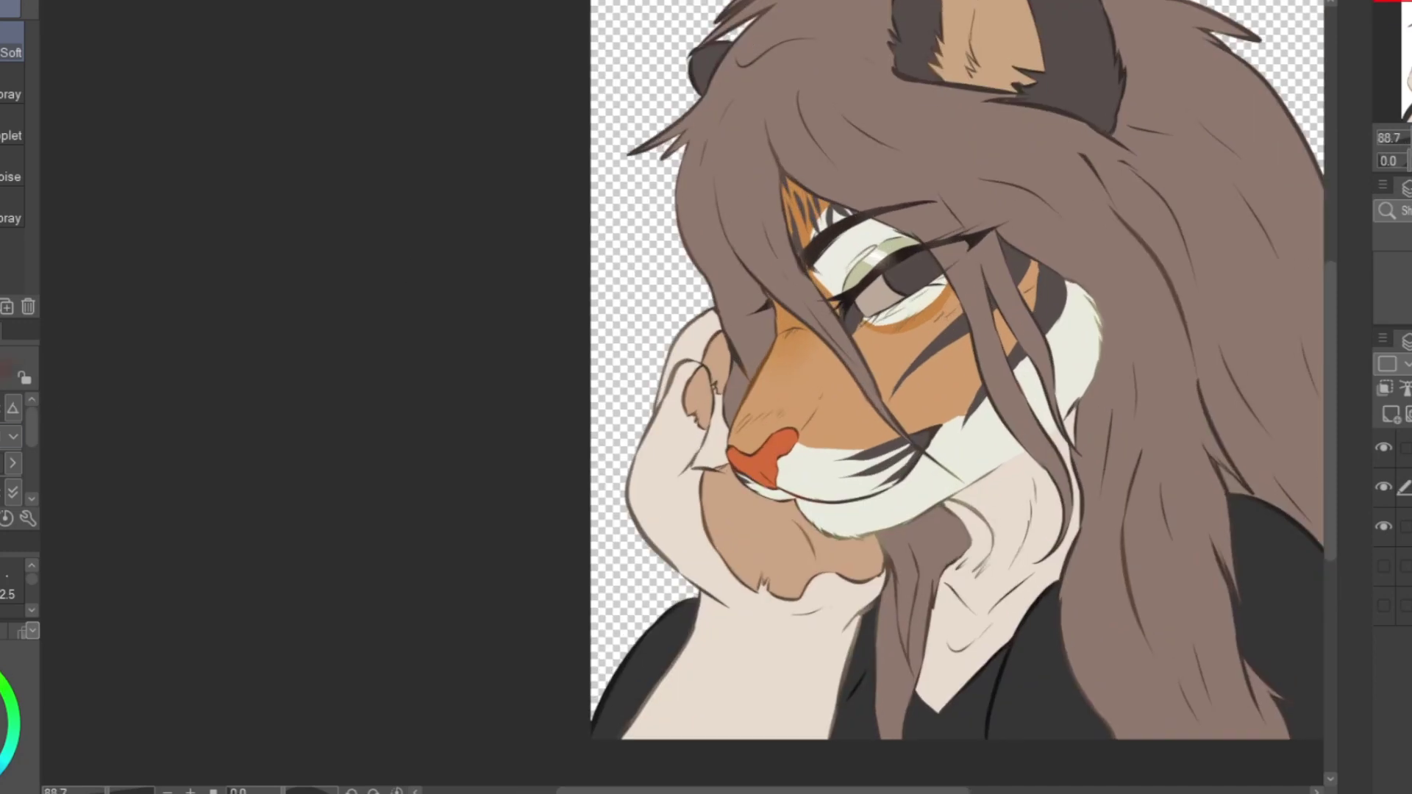
key(alt+Delete)
key(ctrl+alt+g)
scroll(965, 350, down, 4)
scroll(967, 357, up, 3)
key(ctrl+bracketright)
key(ctrl+e)
key(alt+bracketright)
drag(993, 398, 938, 410)
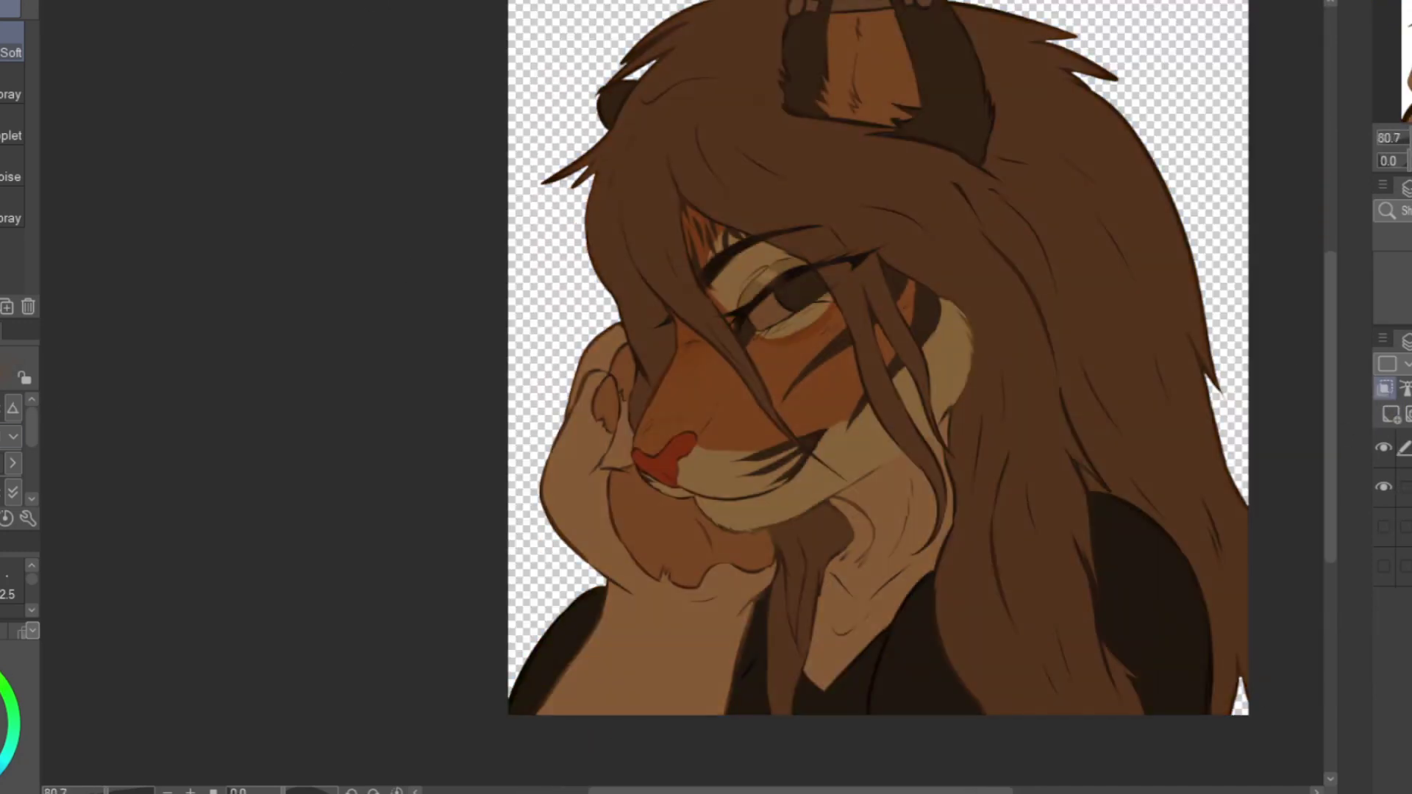
Bring soft light back through the brown shading on the muzzle bridge, hand, forearm, palm pad and front hair edge.
scroll(724, 298, up, 1)
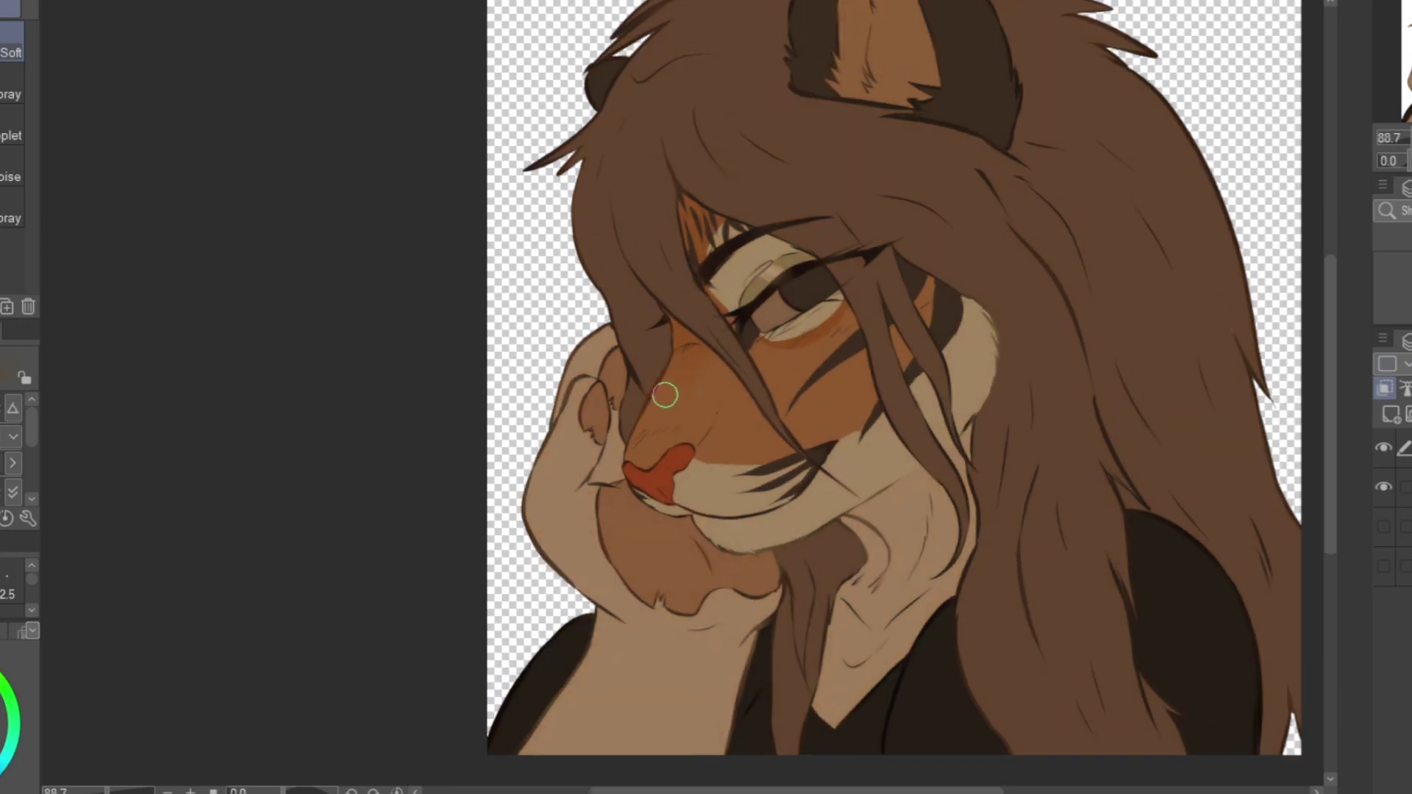
drag(646, 441, 682, 353)
mouse_move(543, 502)
mouse_down()
mouse_move(594, 333)
mouse_move(603, 611)
mouse_move(518, 710)
mouse_up()
mouse_move(589, 662)
mouse_down()
mouse_move(545, 735)
mouse_move(605, 620)
mouse_up()
mouse_move(825, 646)
mouse_down()
mouse_move(787, 687)
mouse_move(788, 581)
mouse_up()
mouse_move(655, 499)
mouse_down()
mouse_move(661, 598)
mouse_move(617, 485)
mouse_up()
mouse_move(606, 300)
mouse_down()
mouse_move(588, 96)
mouse_move(662, 8)
mouse_up()
Airbrush soft light onto the forehead hair edge, neck, chest and sleeve folds within the shading layer.
scroll(832, 274, up, 1)
drag(865, 322, 910, 294)
drag(660, 132, 712, 29)
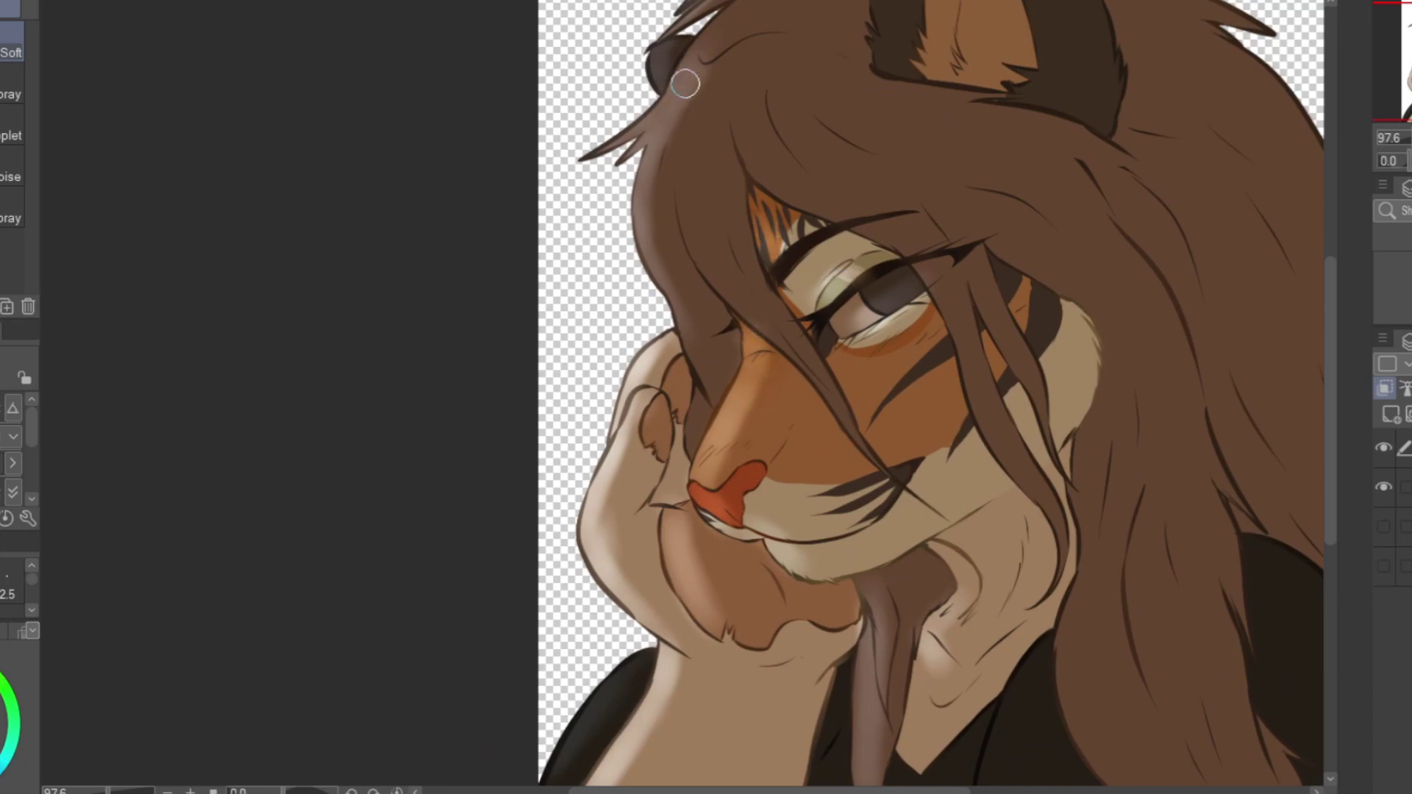
scroll(930, 269, down, 4)
scroll(1190, 440, up, 4)
drag(871, 713, 895, 624)
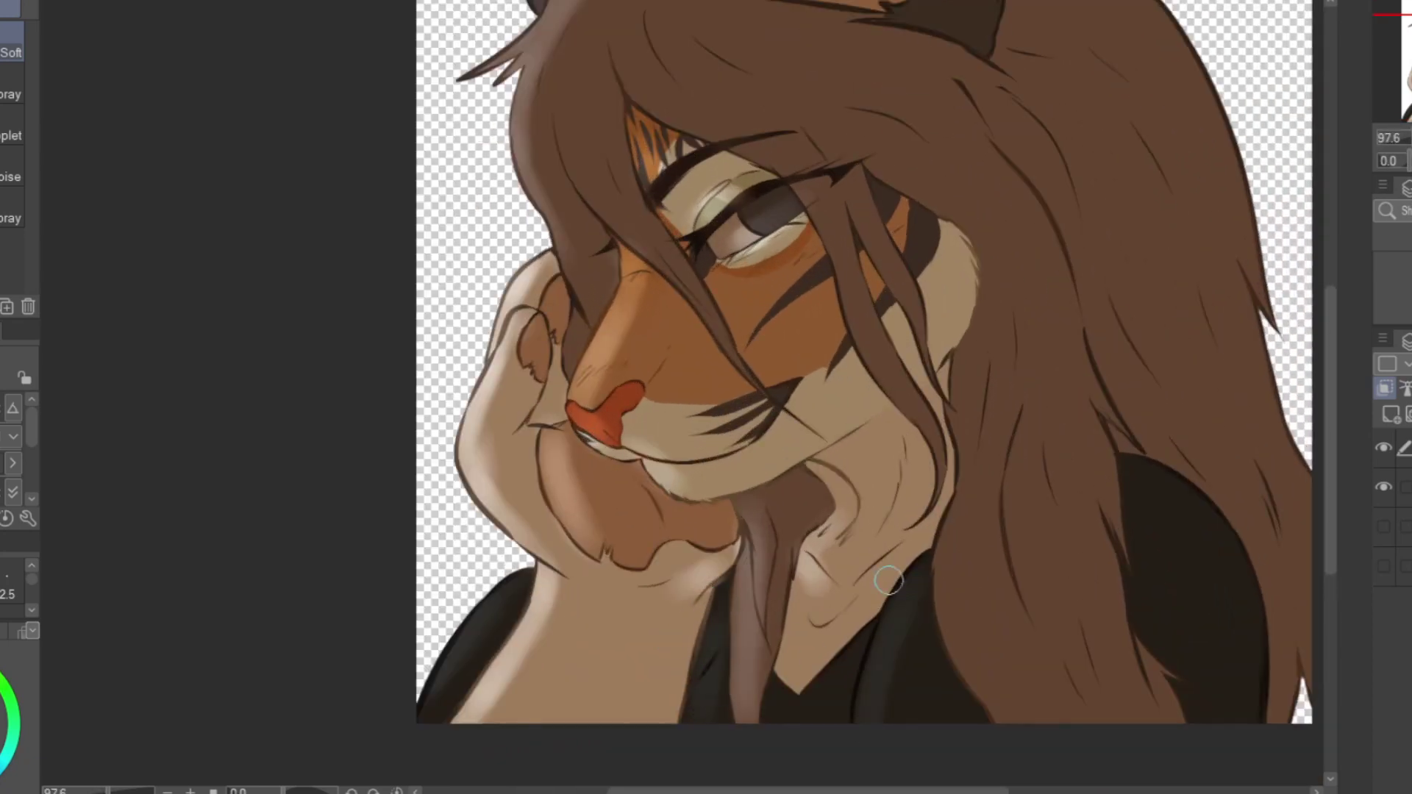
drag(907, 556, 807, 642)
drag(825, 471, 851, 518)
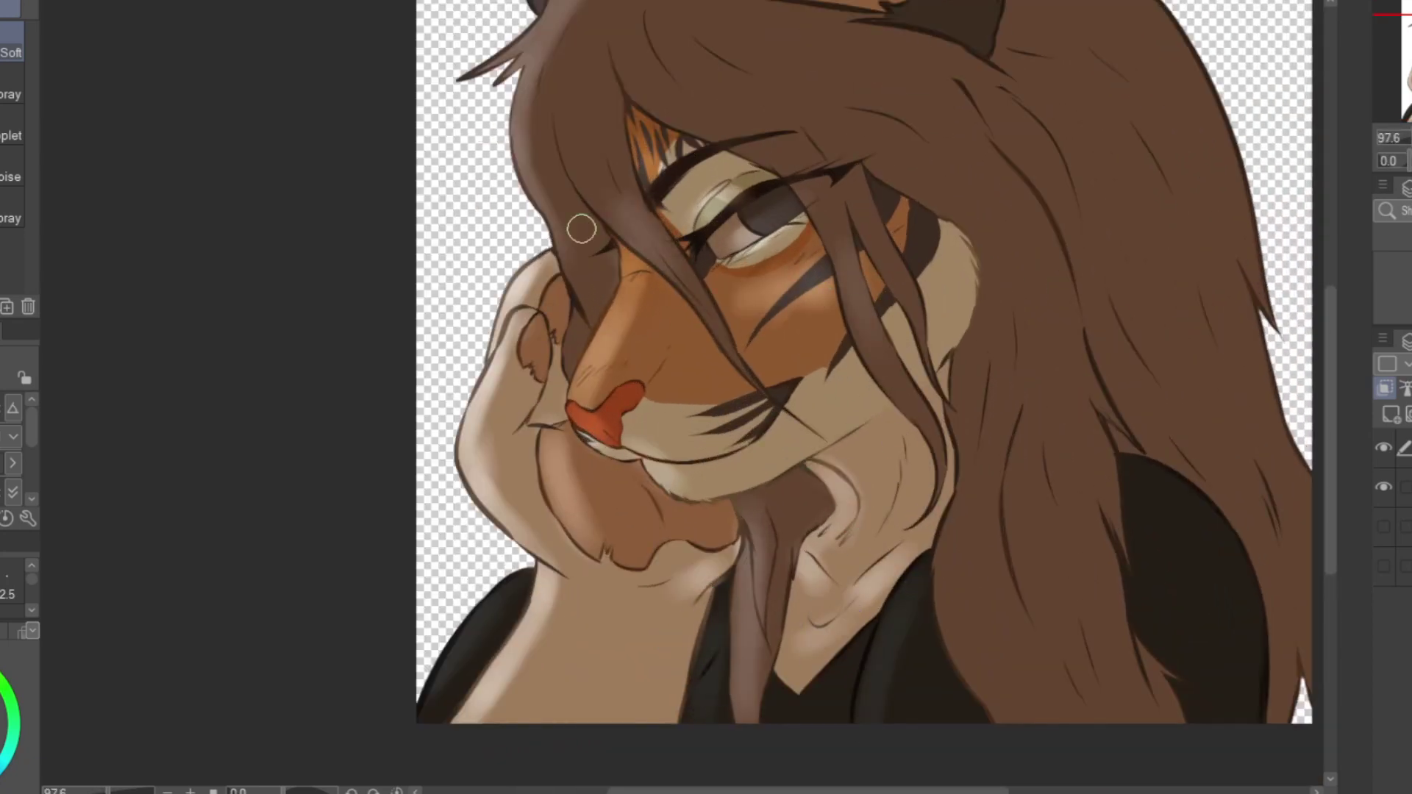
Airbrush soft light onto the cheek ruff, bangs, back hair and the near ear's inner fur.
drag(938, 166, 931, 223)
mouse_move(1018, 294)
mouse_down()
mouse_move(1050, 201)
mouse_move(1251, 196)
mouse_up()
drag(615, 220, 574, 144)
mouse_move(784, 156)
mouse_down()
mouse_move(655, 103)
mouse_move(791, 327)
mouse_up()
scroll(789, 36, up, 1)
mouse_move(773, 209)
mouse_down()
mouse_move(769, 122)
mouse_move(837, 3)
mouse_up()
drag(853, 230, 872, 10)
scroll(846, 261, down, 7)
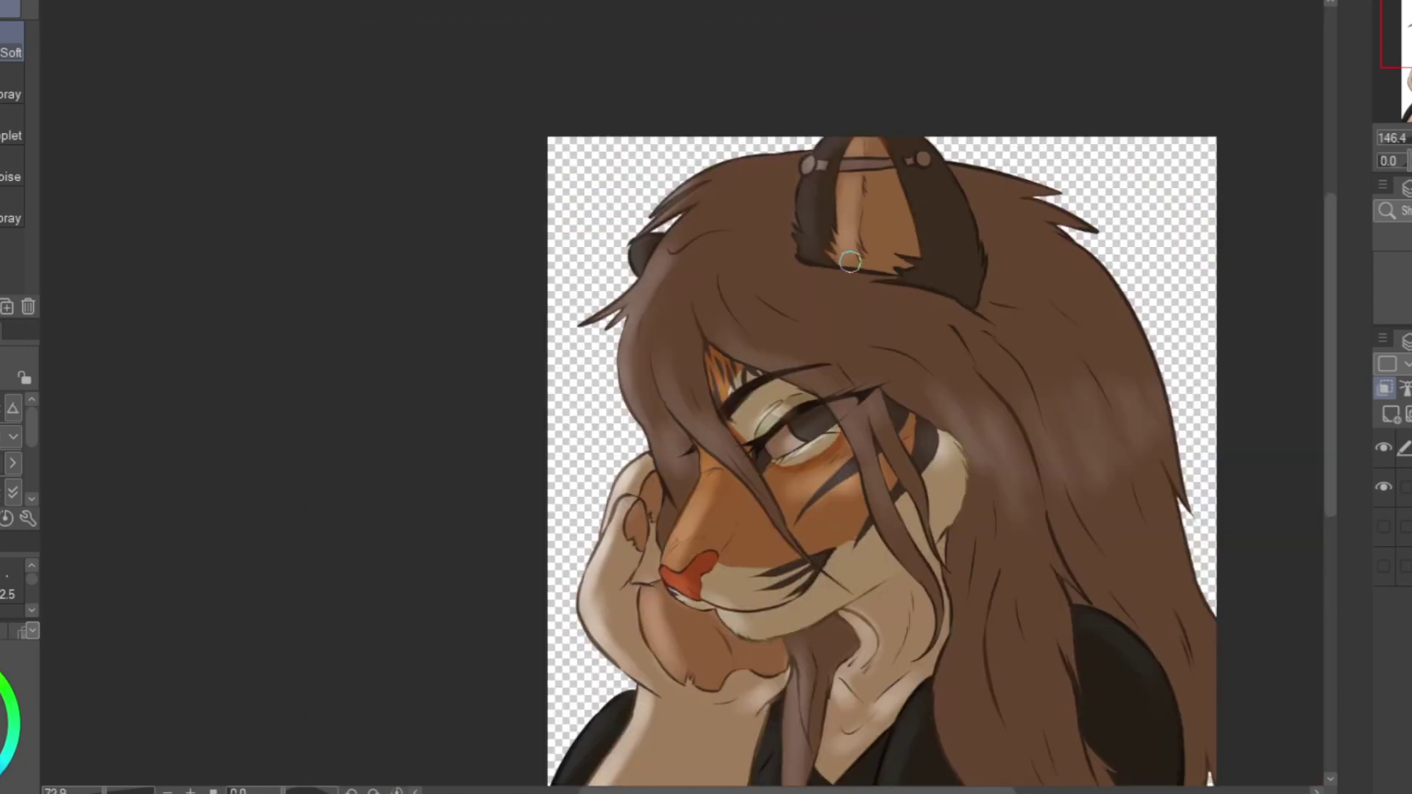
Pen fine light strands onto the bangs and bright highlights onto the muzzle, hand and paw pads.
scroll(793, 302, up, 6)
scroll(793, 302, down, 1)
key(p)
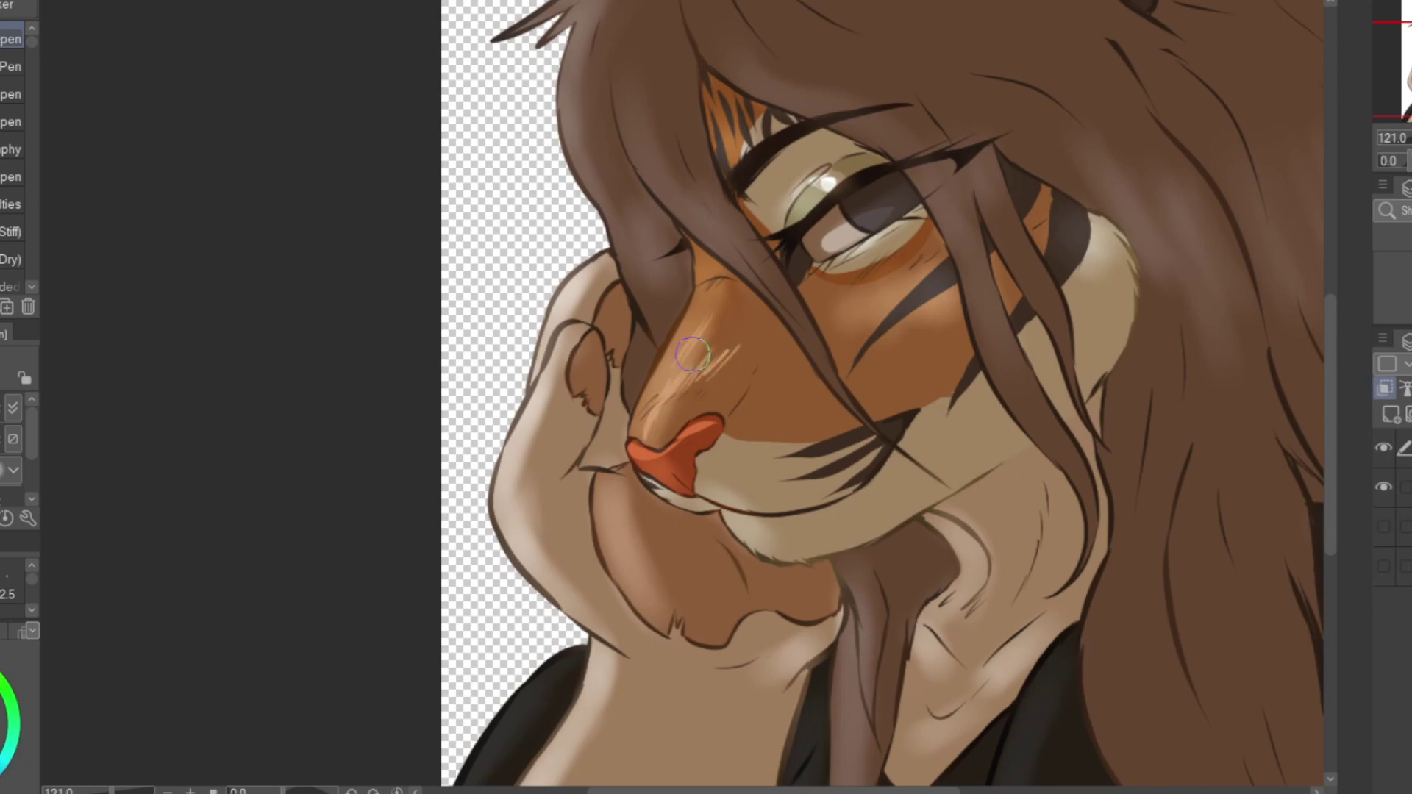
drag(586, 91, 649, 325)
drag(612, 124, 660, 309)
drag(579, 147, 638, 375)
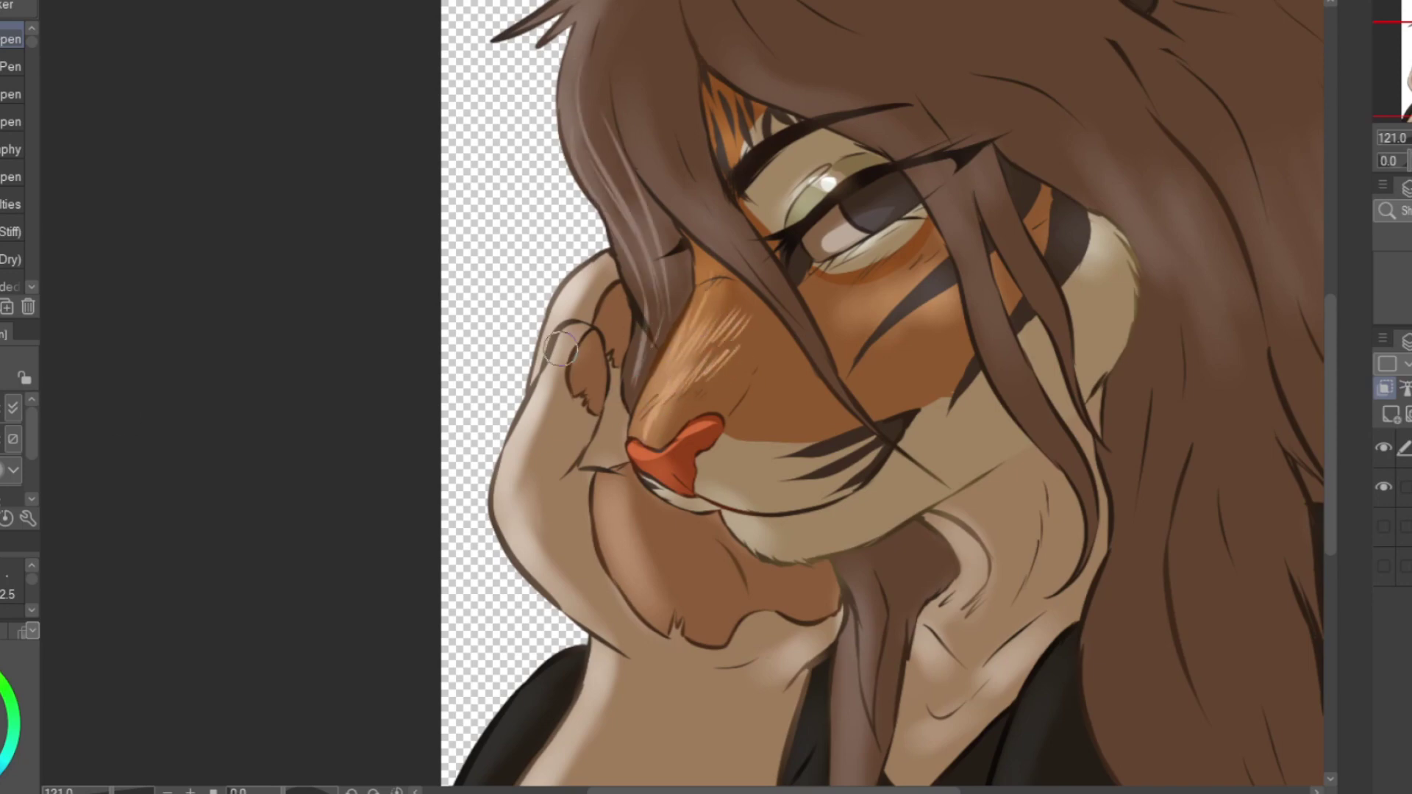
drag(609, 504, 658, 601)
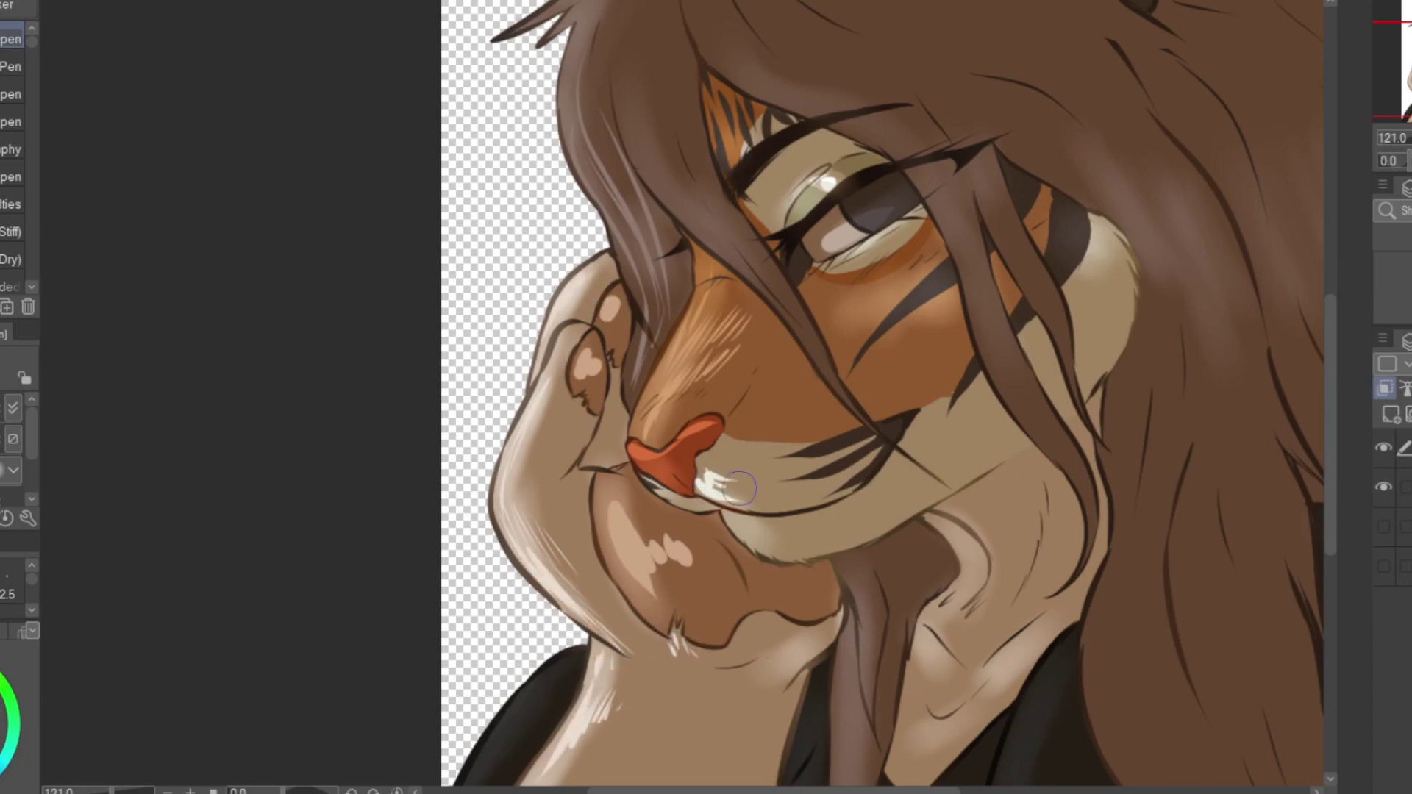
drag(647, 121, 747, 259)
drag(640, 11, 824, 364)
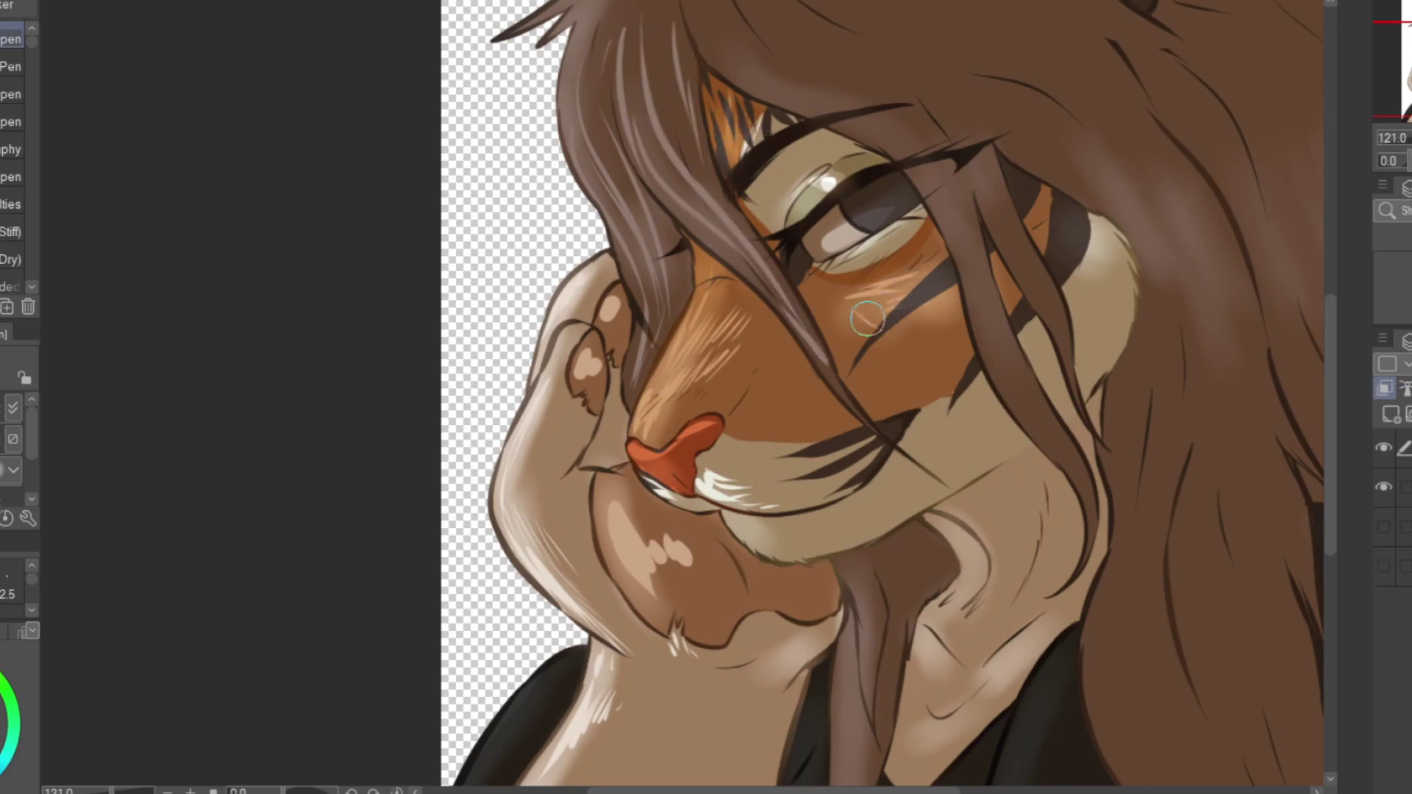
Pen short light fur strokes onto the cheek ruff, cheek, muzzle, chin, neck and chest.
drag(1044, 220, 1110, 283)
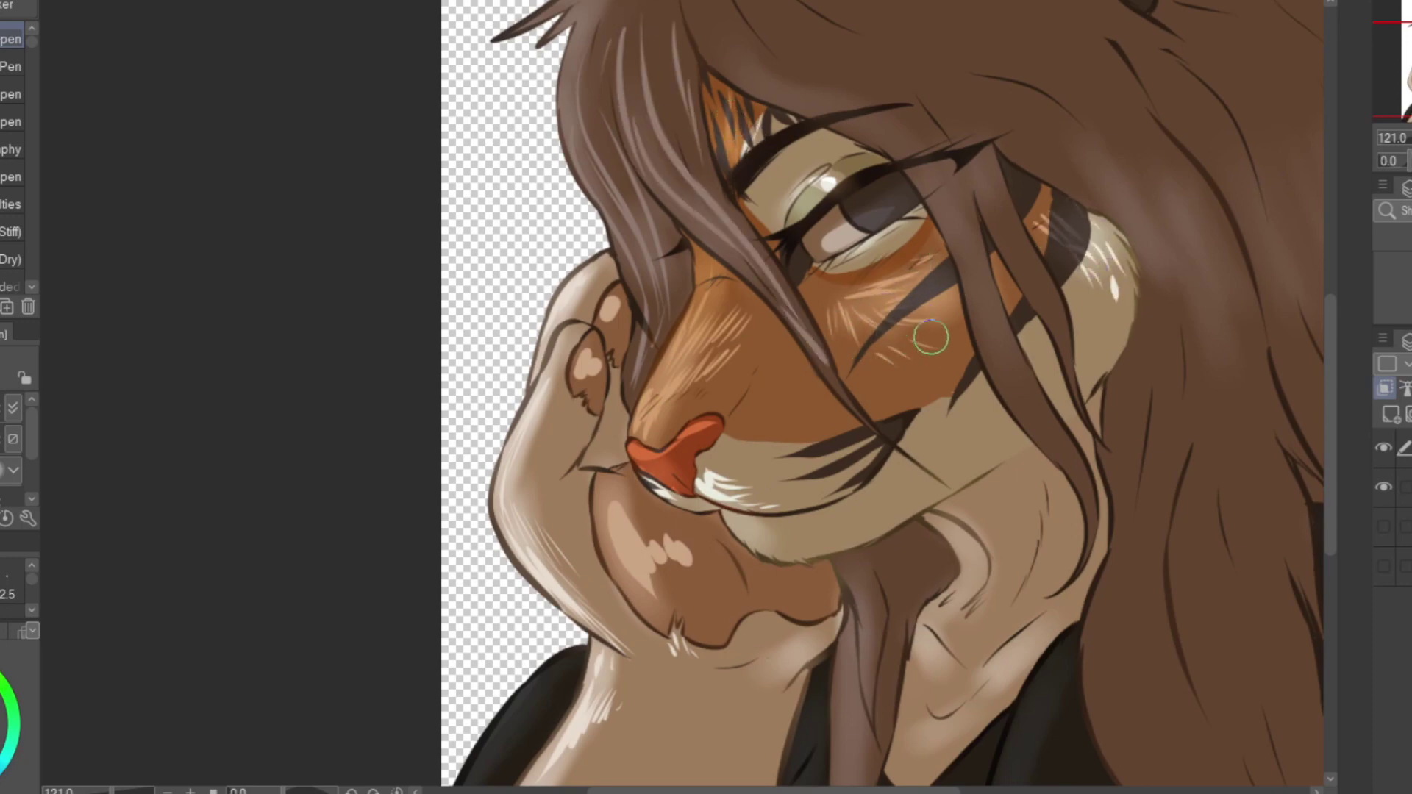
mouse_move(720, 390)
mouse_down()
mouse_move(755, 335)
mouse_move(699, 282)
mouse_up()
drag(981, 582, 931, 635)
drag(1008, 508, 1028, 527)
drag(993, 504, 1009, 536)
drag(980, 508, 992, 537)
drag(995, 477, 1011, 491)
drag(729, 518, 750, 543)
drag(919, 666, 909, 713)
Pen light highlight strands through the bangs, crown, long side locks, back hair and the lock beneath the chin.
scroll(1039, 585, down, 3)
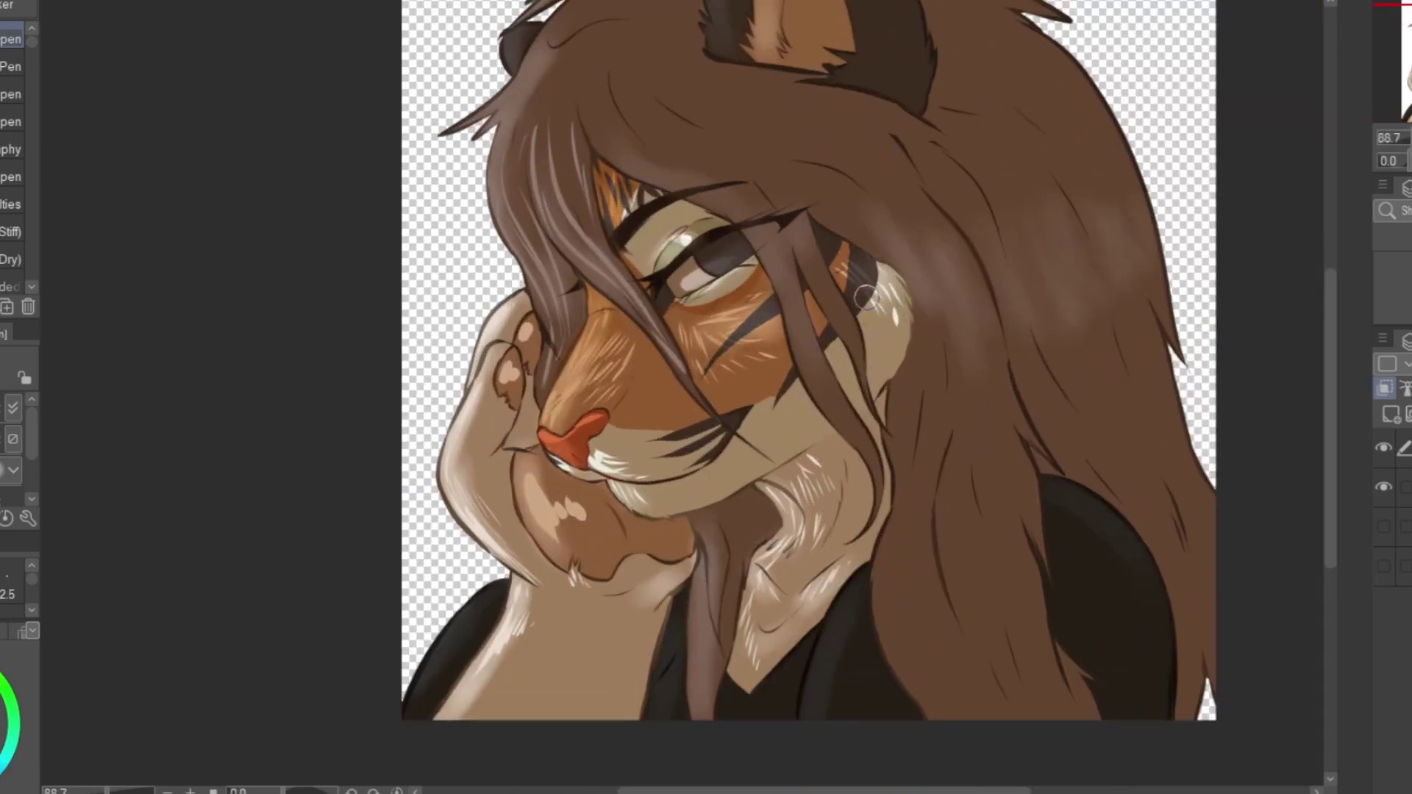
mouse_move(566, 137)
mouse_down()
mouse_move(817, 383)
mouse_move(846, 449)
mouse_up()
mouse_move(648, 103)
mouse_down()
mouse_move(826, 214)
mouse_move(908, 372)
mouse_move(889, 598)
mouse_move(963, 720)
mouse_up()
drag(986, 719, 947, 346)
drag(854, 154, 953, 274)
mouse_move(720, 516)
mouse_down()
mouse_move(700, 721)
mouse_move(722, 623)
mouse_up()
drag(751, 498, 729, 599)
drag(930, 342, 914, 548)
drag(929, 522, 974, 707)
drag(994, 594, 1002, 495)
drag(822, 143, 1004, 468)
drag(648, 73, 791, 125)
drag(552, 55, 507, 149)
mouse_move(599, 45)
mouse_down()
mouse_move(643, 110)
mouse_move(919, 129)
mouse_up()
mouse_move(880, 136)
mouse_down()
mouse_move(980, 318)
mouse_move(1101, 487)
mouse_move(1125, 599)
mouse_move(1079, 385)
mouse_move(1188, 684)
mouse_move(1149, 191)
mouse_move(1088, 341)
mouse_move(1030, 227)
mouse_move(993, 38)
mouse_move(945, 11)
mouse_up()
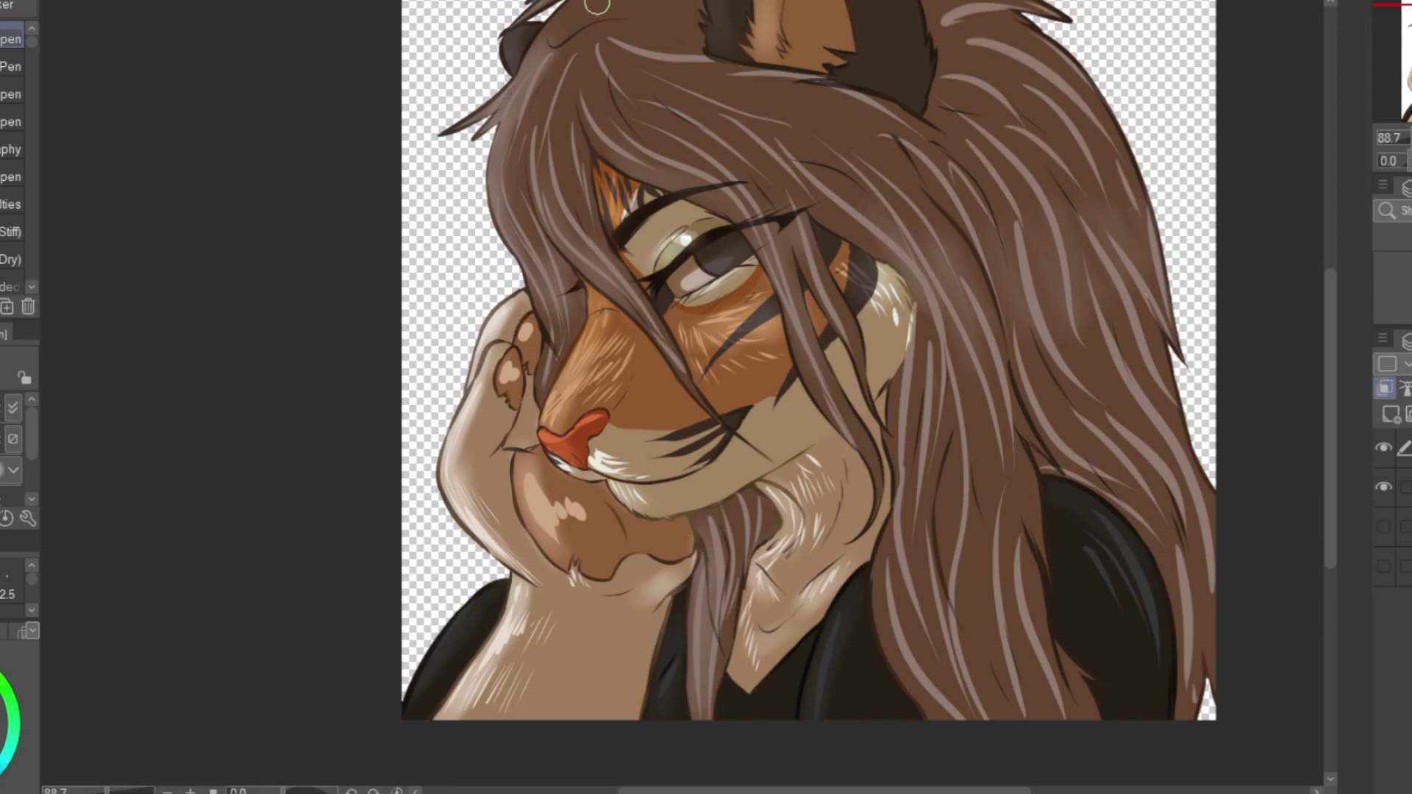
Add light fur strokes to both ears and fill in extra highlight strands on the crown and back hair.
scroll(692, 35, down, 1)
scroll(692, 35, up, 2)
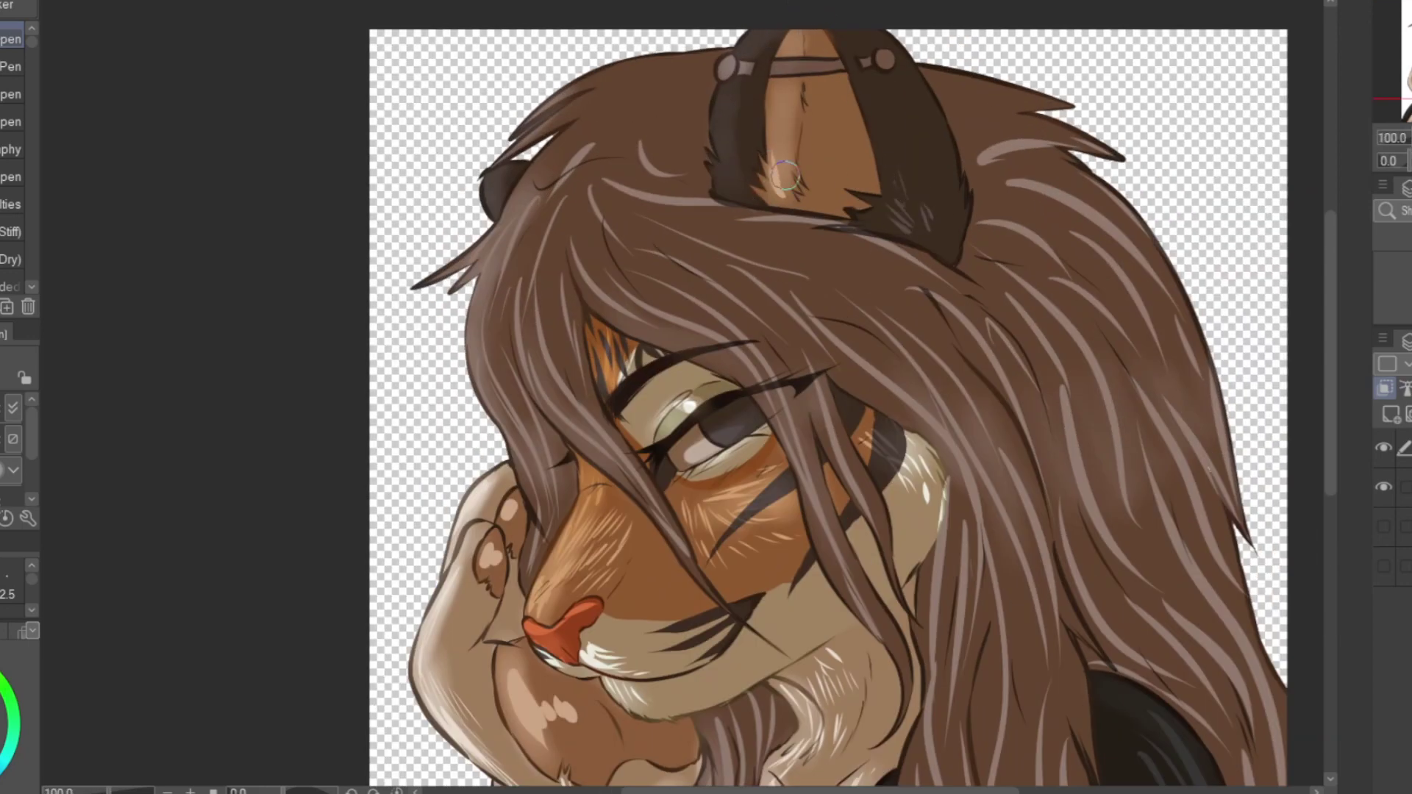
mouse_move(765, 64)
mouse_down()
mouse_move(742, 180)
mouse_move(738, 111)
mouse_move(559, 113)
mouse_move(640, 87)
mouse_move(516, 220)
mouse_move(489, 199)
mouse_up()
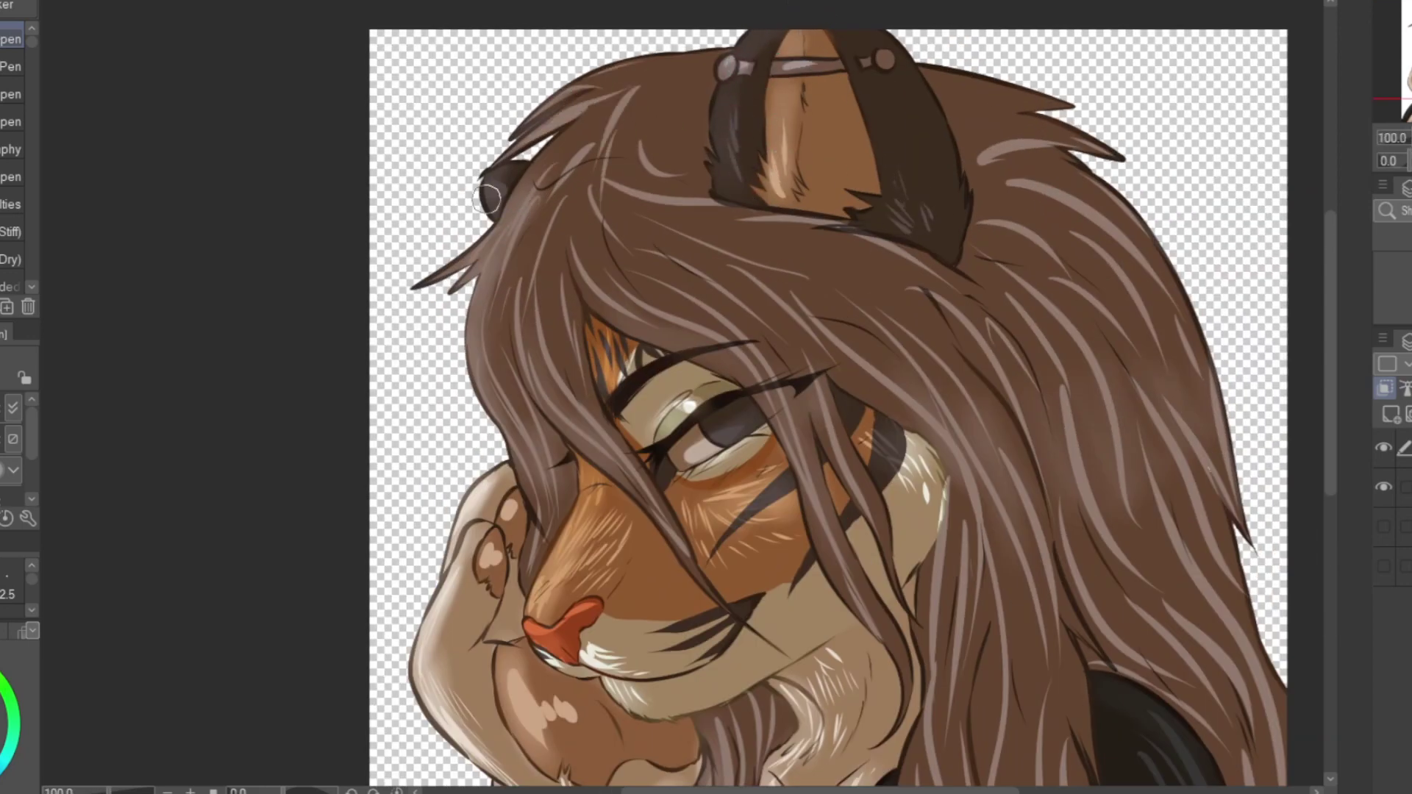
mouse_move(720, 123)
mouse_down()
mouse_move(647, 196)
mouse_move(868, 309)
mouse_move(515, 368)
mouse_move(681, 195)
mouse_move(768, 229)
mouse_up()
drag(778, 266, 903, 315)
drag(963, 113, 1048, 132)
drag(962, 166, 1070, 236)
drag(987, 252, 1089, 346)
drag(941, 78, 1050, 111)
drag(1140, 504, 1168, 599)
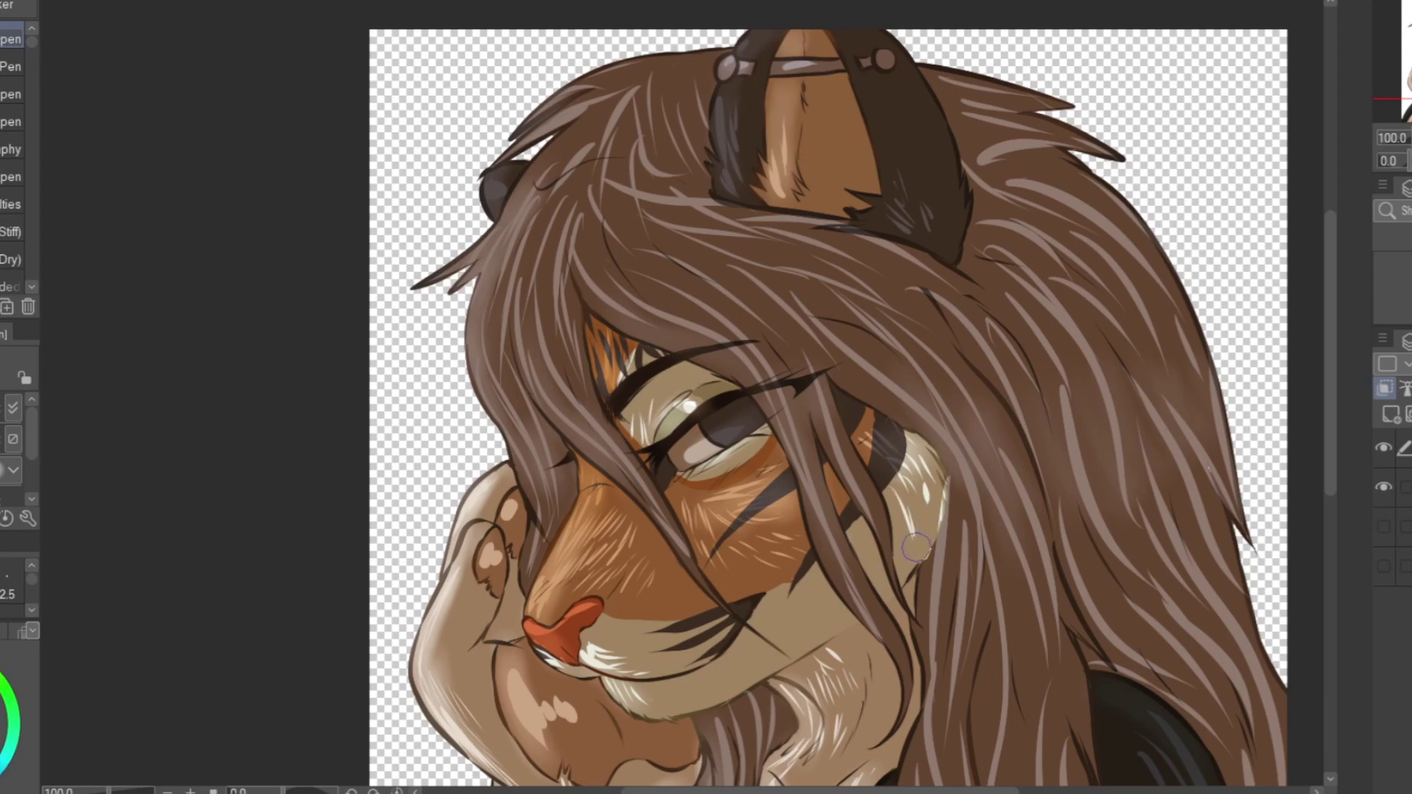
Soften the shading so the base colours show through more strongly, and add a new clipped layer.
scroll(702, 283, down, 2)
scroll(671, 257, up, 1)
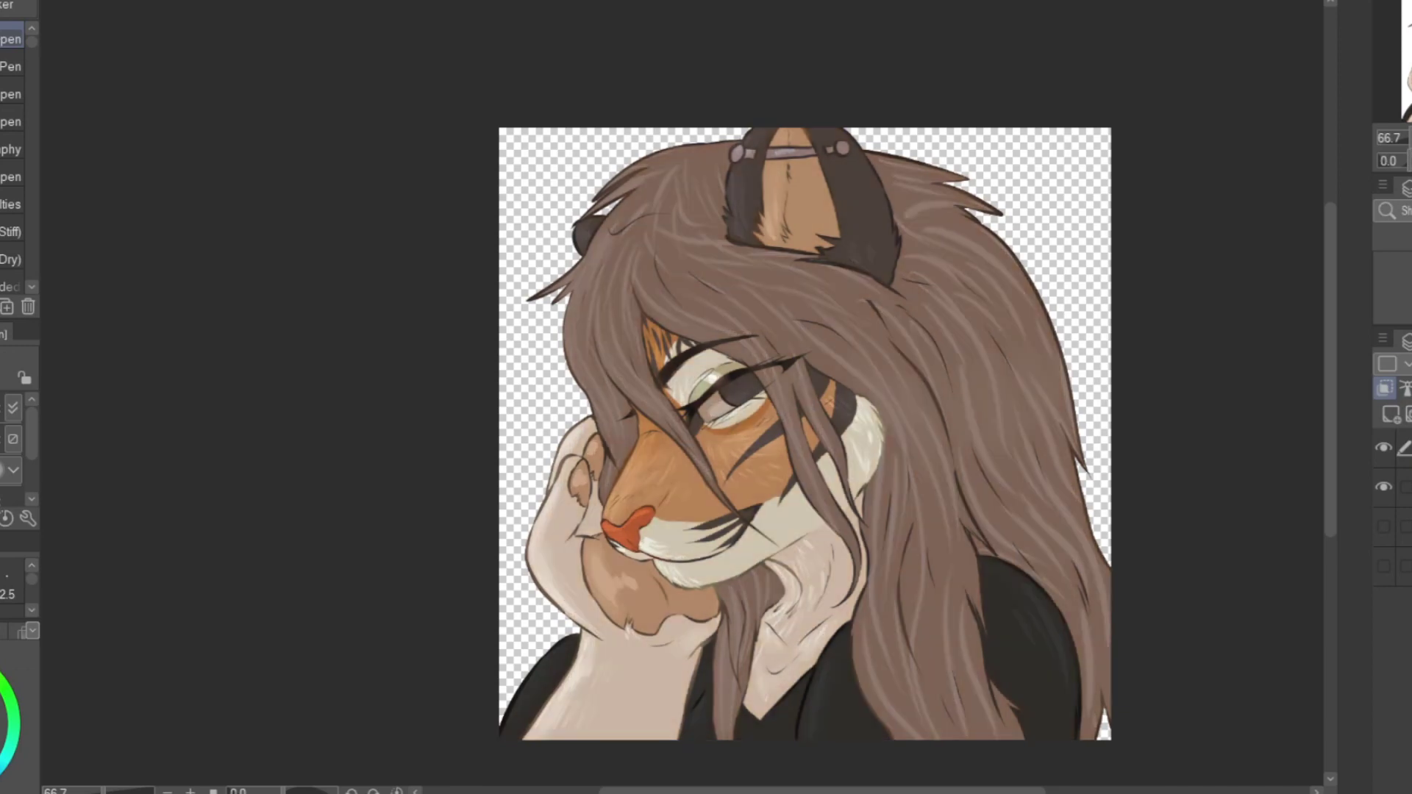
scroll(554, 461, up, 2)
key(ctrl+shift+n)
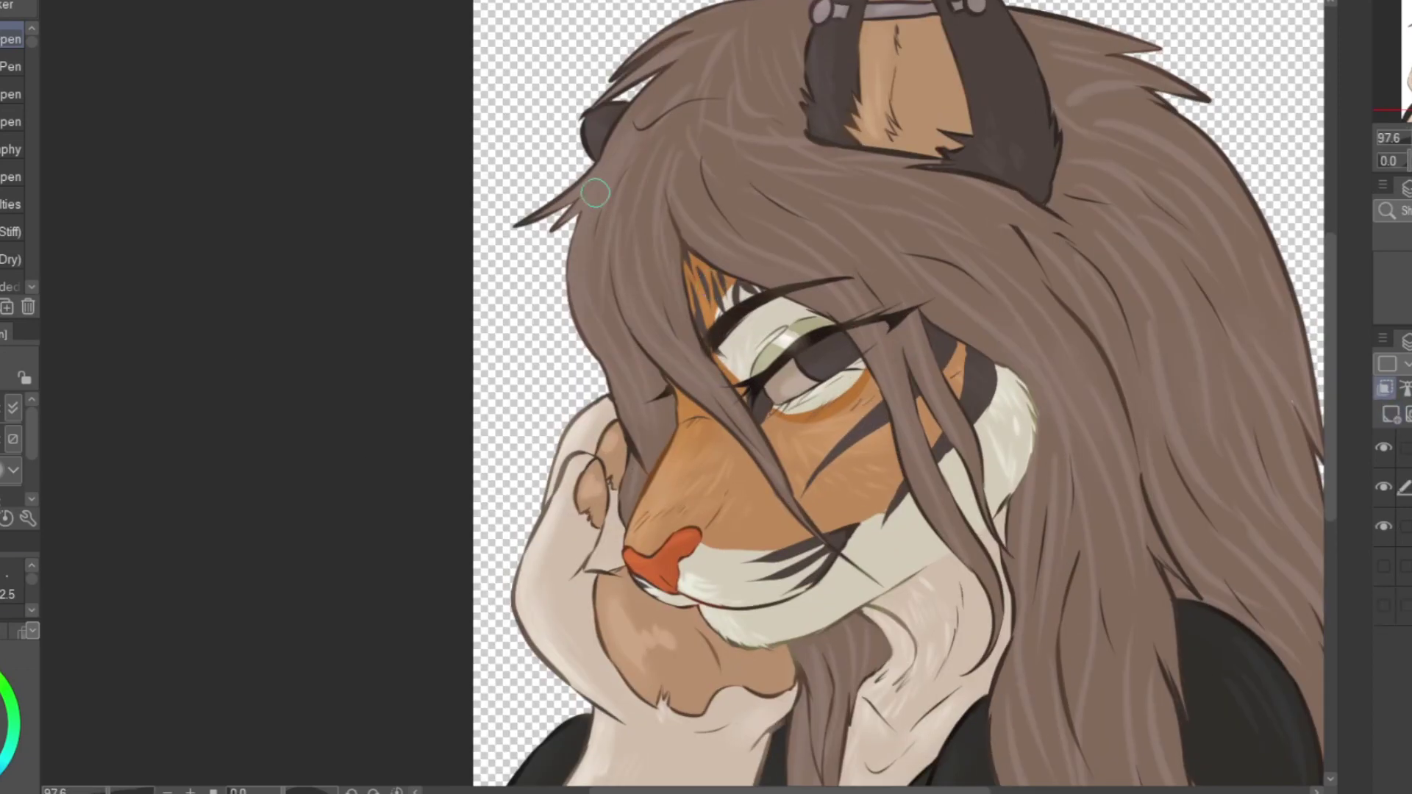
Pen dark strand lines down the bangs and the loose locks crossing the face.
drag(646, 162, 655, 342)
drag(657, 193, 757, 435)
drag(685, 131, 703, 354)
drag(679, 185, 784, 286)
mouse_move(728, 234)
mouse_down()
mouse_move(892, 422)
mouse_move(965, 546)
mouse_up()
drag(740, 168, 945, 511)
drag(703, 173, 793, 262)
mouse_move(632, 190)
mouse_down()
mouse_move(664, 408)
mouse_move(637, 471)
mouse_up()
drag(609, 212, 634, 500)
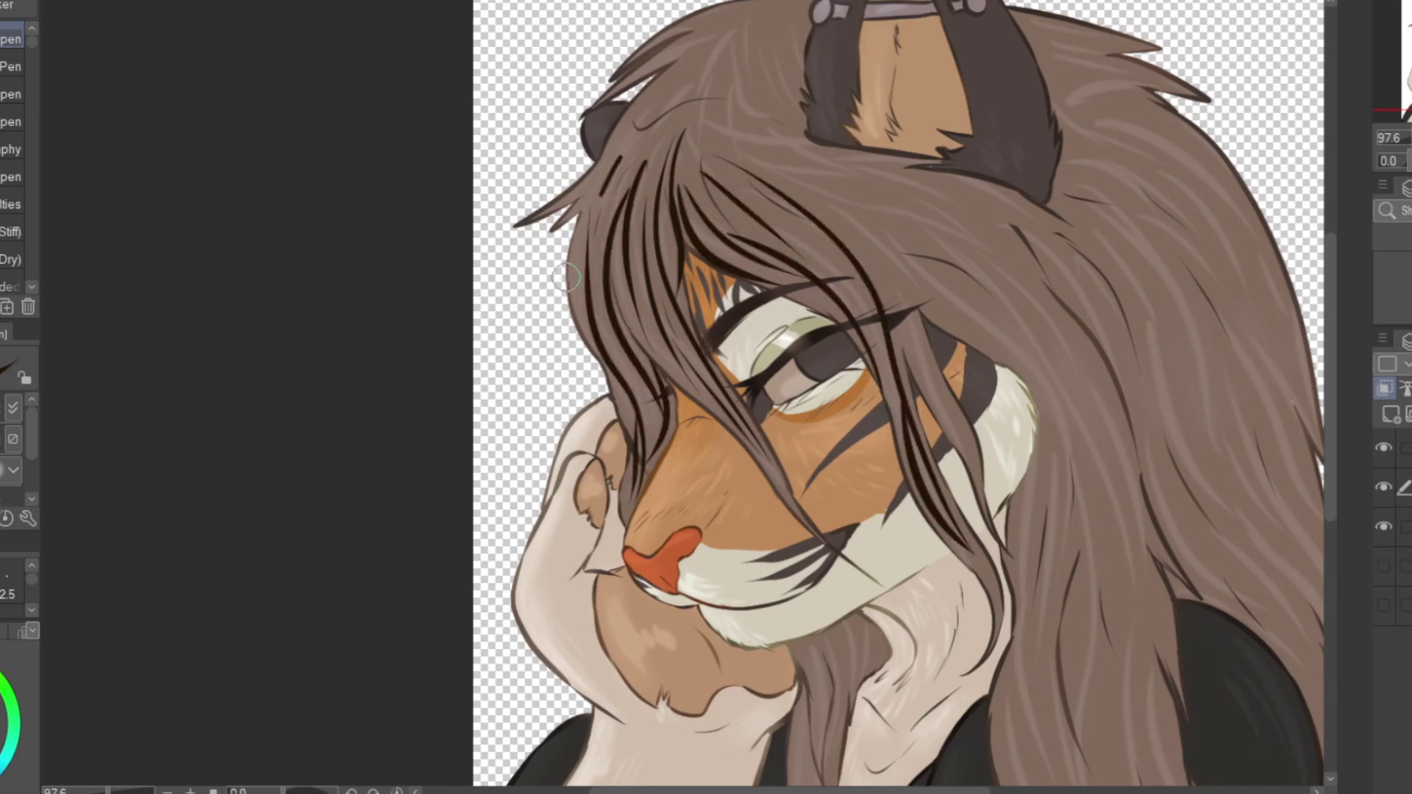
Add dark strands to the spiky forehead tips, the ends of the face-framing locks and the hair above the brow.
drag(621, 157, 566, 221)
drag(639, 122, 561, 206)
drag(770, 455, 820, 533)
drag(901, 335, 982, 478)
drag(832, 169, 986, 493)
drag(728, 143, 905, 214)
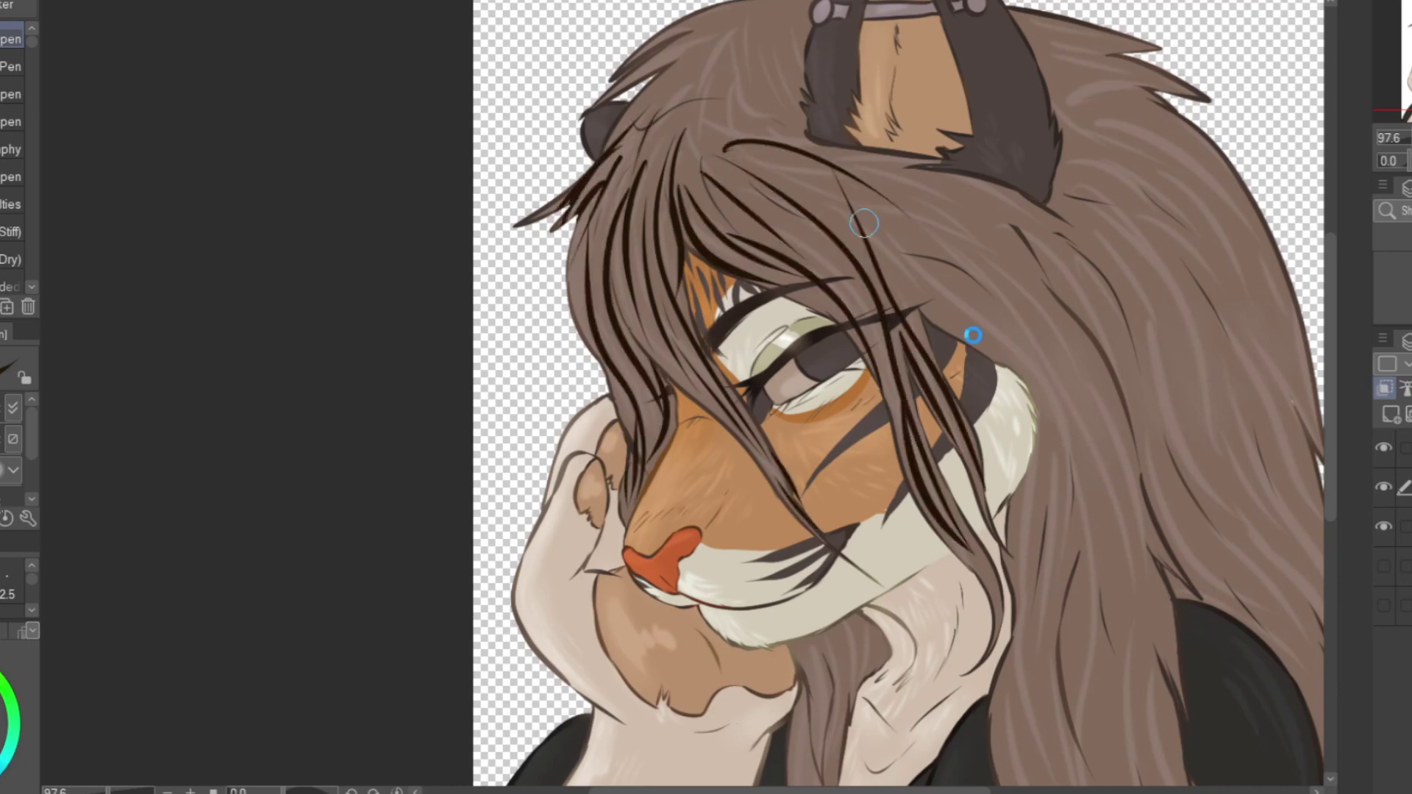
Draw long dark strands sweeping from below the near ear down the hair beside the cheek and neck.
drag(901, 287, 1037, 545)
drag(1033, 460, 986, 666)
drag(736, 147, 971, 309)
drag(952, 268, 1037, 743)
drag(846, 155, 1067, 367)
drag(1067, 294, 1111, 765)
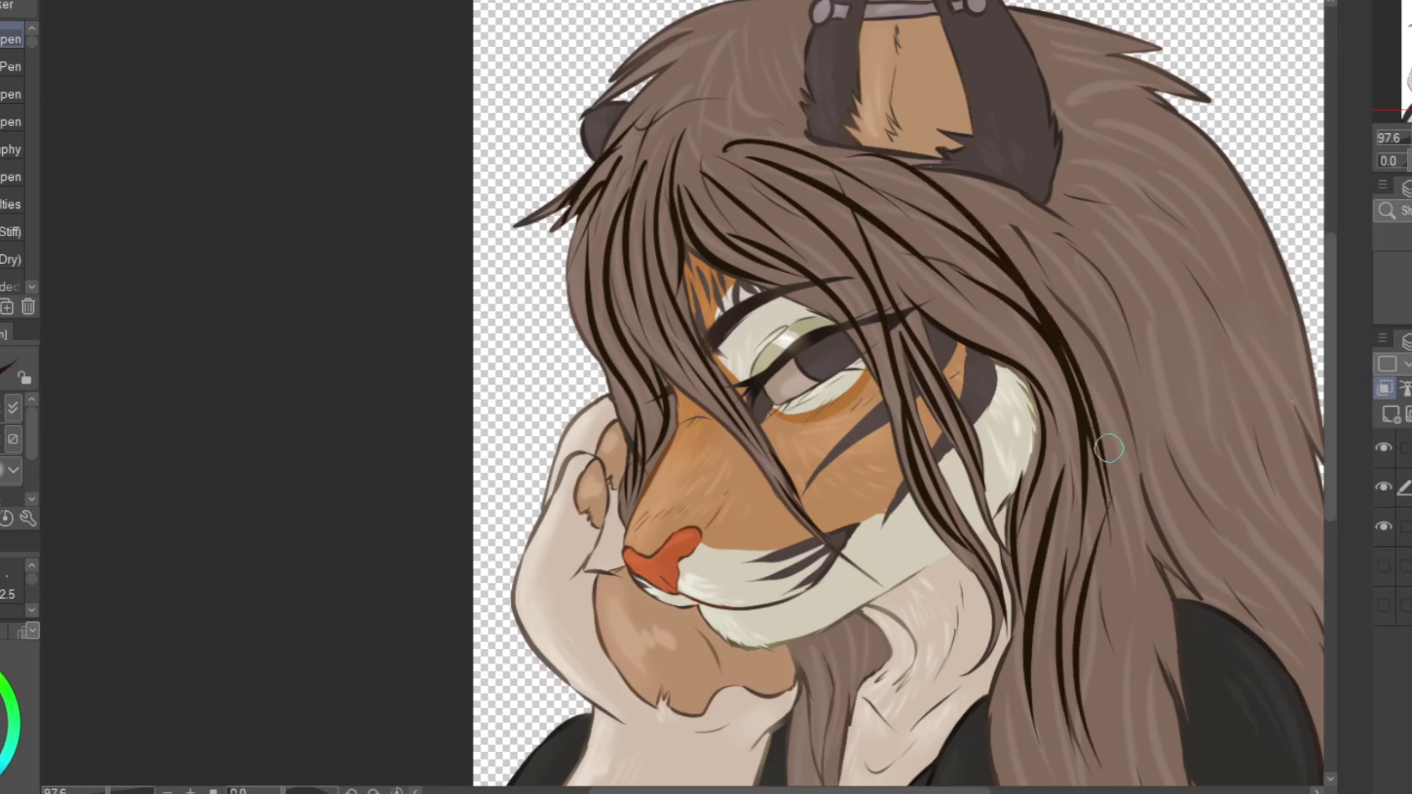
drag(1077, 416, 1147, 728)
Draw dark strands over the crown between the hair parting and the near ear.
drag(838, 158, 680, 111)
drag(717, 55, 632, 110)
drag(780, 41, 722, 114)
mouse_move(791, 92)
mouse_down()
mouse_move(826, 6)
mouse_move(636, 70)
mouse_up()
drag(767, 6, 662, 40)
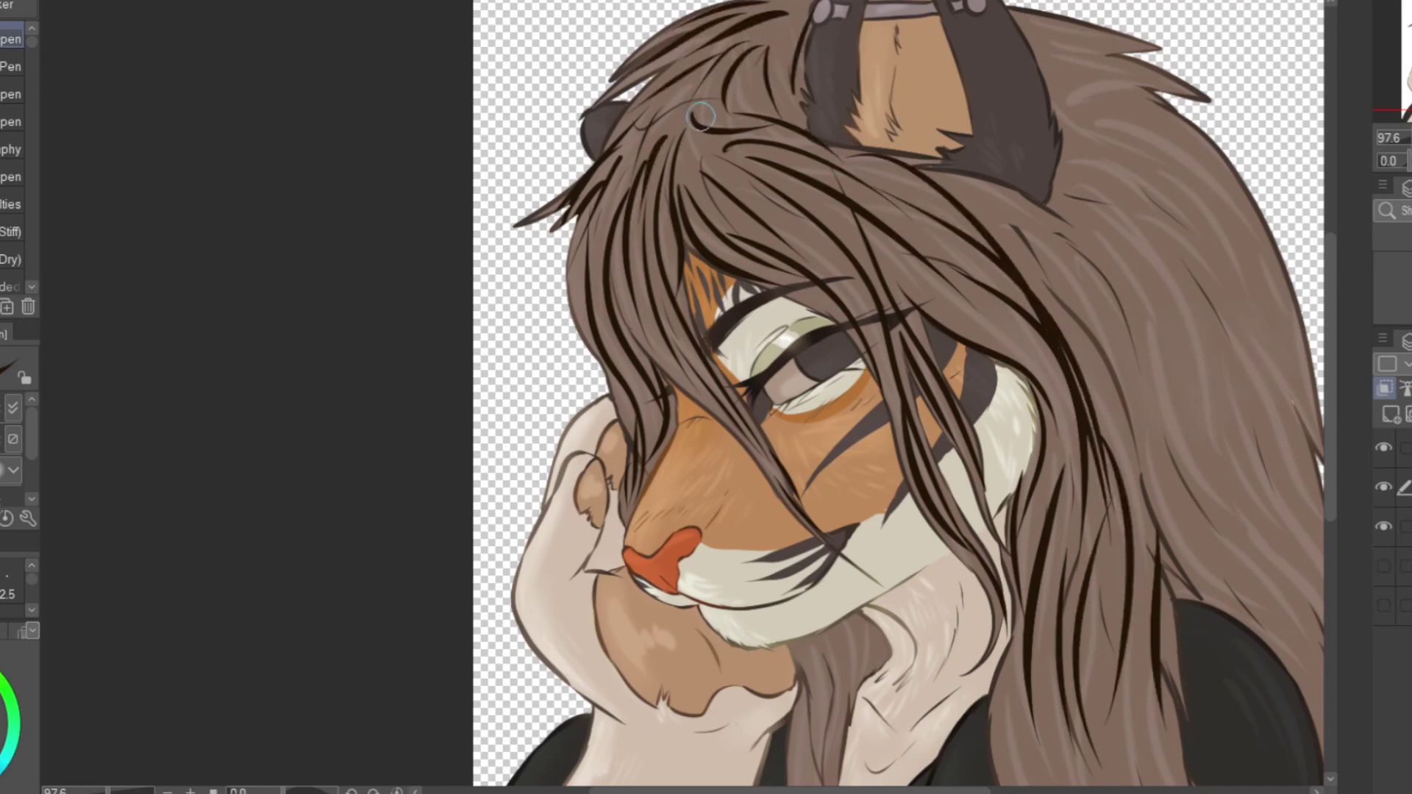
Draw dark strands through the lower side hair over the shoulder and the lock beneath the chin.
scroll(869, 159, down, 1)
drag(1207, 625, 1075, 435)
drag(916, 288, 955, 614)
drag(868, 382, 920, 611)
drag(949, 464, 971, 614)
drag(949, 346, 1000, 599)
mouse_move(978, 434)
mouse_down()
mouse_move(1041, 614)
mouse_move(1022, 547)
mouse_up()
drag(699, 408, 670, 638)
mouse_move(750, 380)
mouse_down()
mouse_move(717, 493)
mouse_move(735, 423)
mouse_up()
Fill the back hair with long dark strands running from behind the near ear to the lower tips.
drag(949, 103, 986, 302)
drag(883, 8, 1022, 308)
mouse_move(1008, 280)
mouse_down()
mouse_move(1104, 382)
mouse_move(1126, 434)
mouse_up()
drag(1121, 430, 1181, 611)
drag(993, 103, 1181, 610)
mouse_move(949, 37)
mouse_down()
mouse_move(1067, 338)
mouse_move(1056, 162)
mouse_up()
drag(1056, 155, 1191, 464)
drag(1066, 80, 1206, 478)
drag(1082, 92, 1158, 253)
drag(1067, 30, 1103, 191)
drag(1162, 357, 1192, 430)
drag(1074, 239, 1188, 475)
drag(986, 59, 1133, 408)
drag(1038, 6, 1144, 185)
Add dark strands around the base of the near ear and the upper back hair.
scroll(1044, 481, down, 3)
scroll(1010, 228, up, 2)
drag(962, 293, 1002, 305)
drag(969, 250, 1031, 284)
drag(979, 221, 1117, 355)
drag(1029, 287, 1099, 398)
drag(950, 174, 1021, 192)
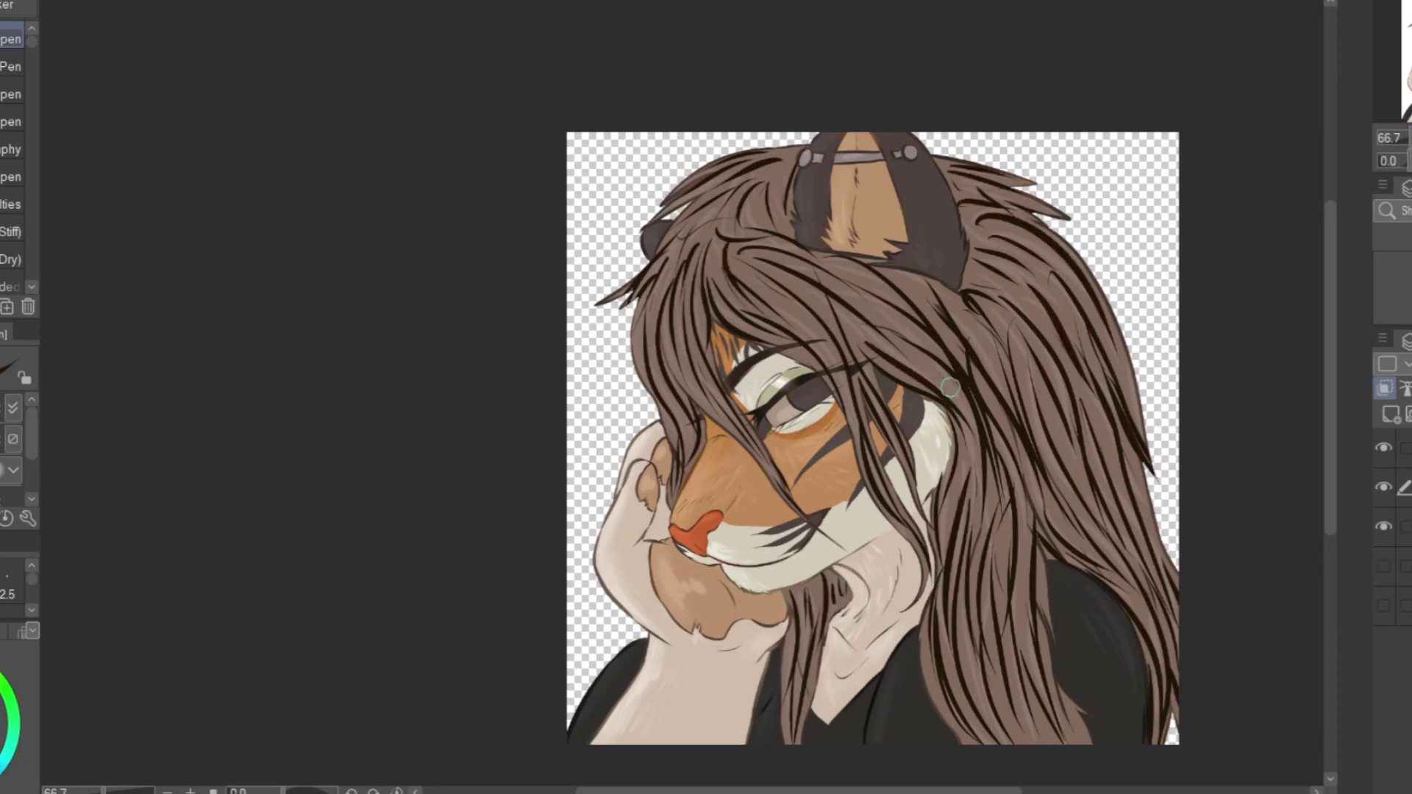
Add remaining dark strands to the bangs and forehead hair, and fade the strand lines to a subtle brown.
drag(655, 295, 637, 376)
drag(686, 249, 662, 287)
mouse_move(711, 225)
mouse_down()
mouse_move(689, 307)
mouse_move(732, 275)
mouse_up()
drag(757, 275, 835, 342)
drag(791, 258, 904, 347)
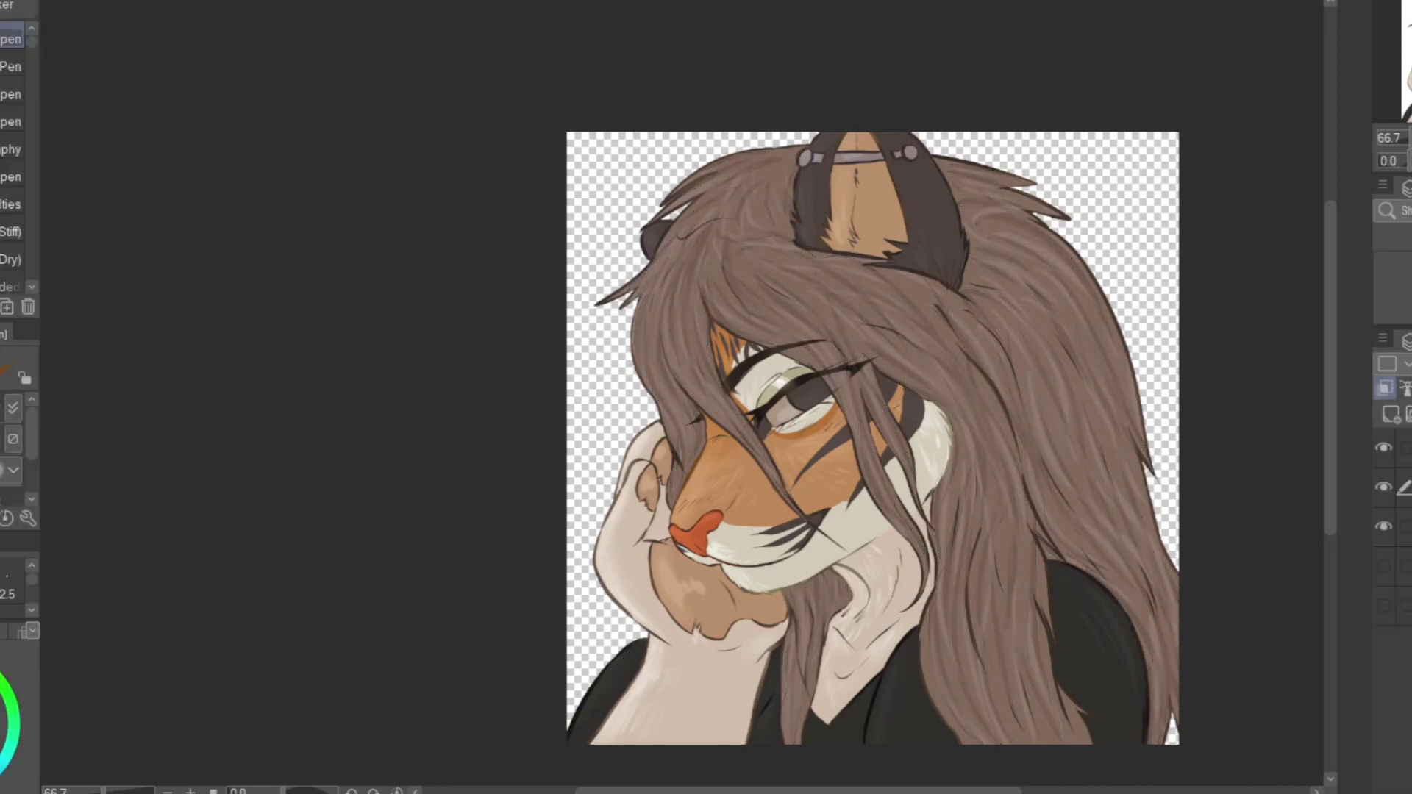
scroll(890, 305, down, 2)
scroll(884, 380, up, 3)
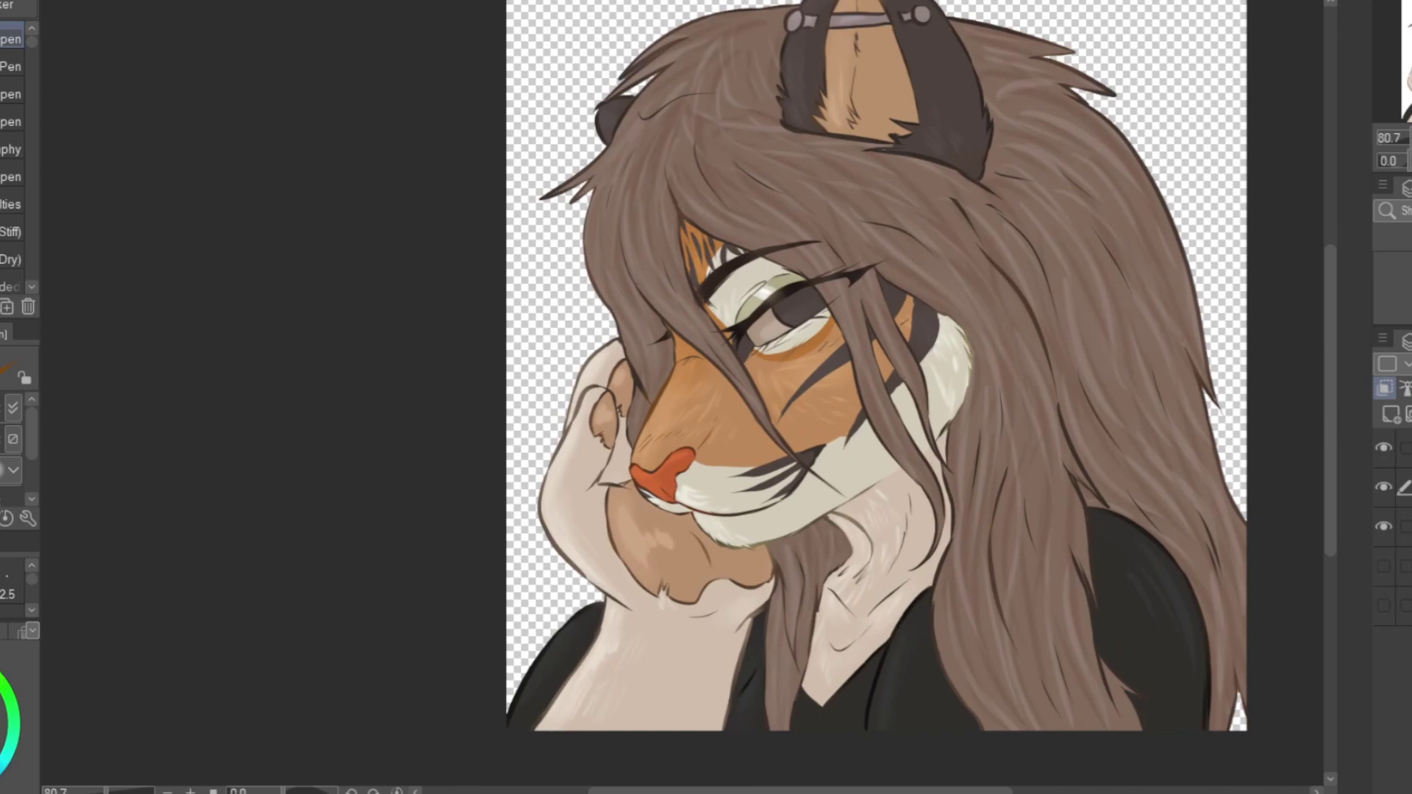
scroll(785, 331, down, 1)
scroll(935, 243, up, 5)
scroll(930, 372, down, 5)
scroll(868, 405, up, 2)
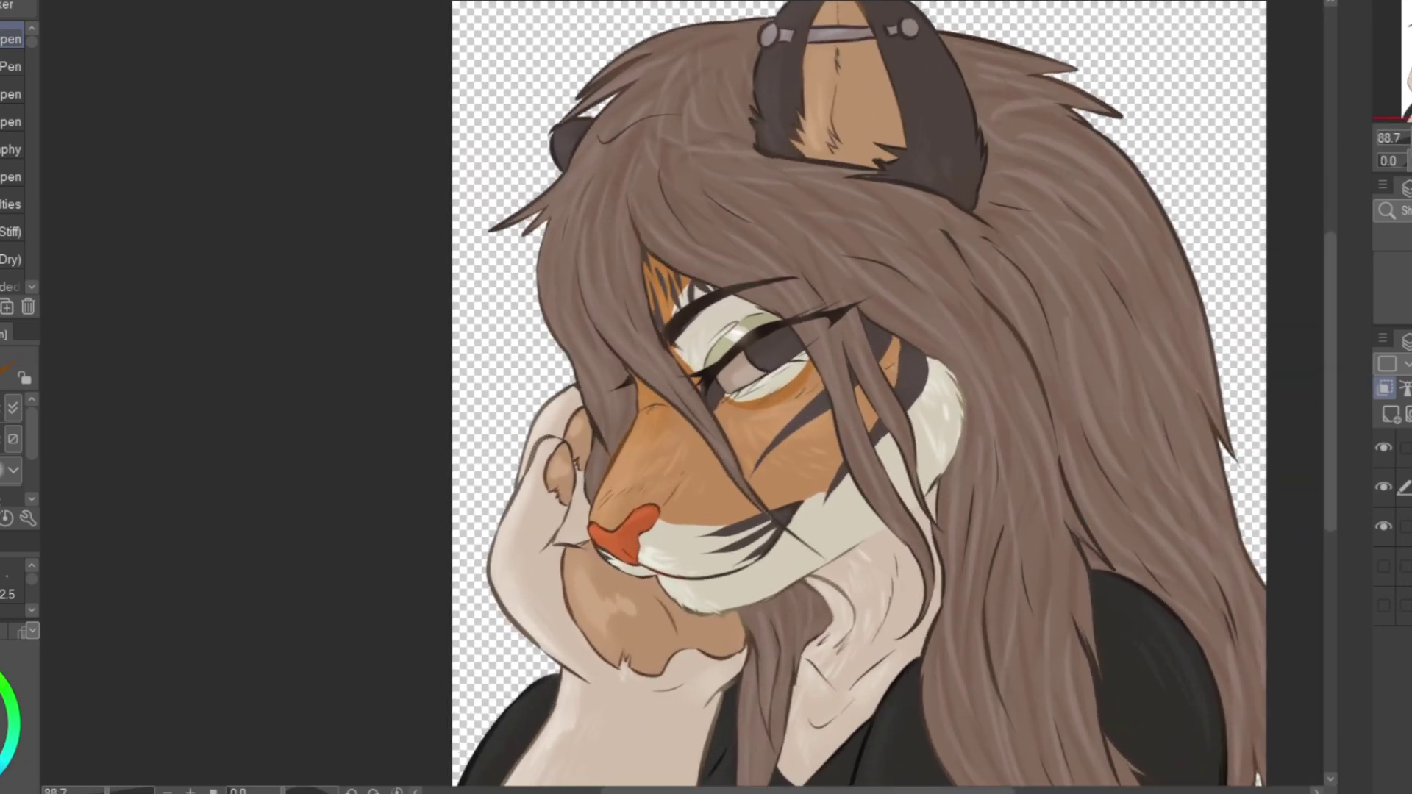
Paint a band of orange shine strokes across the bangs and back hair, with smaller strokes on the ear, muzzle, chest and lower tips.
mouse_move(564, 294)
mouse_down()
mouse_move(626, 309)
mouse_move(651, 279)
mouse_move(824, 265)
mouse_move(999, 380)
mouse_move(1122, 331)
mouse_move(1192, 331)
mouse_move(1213, 353)
mouse_up()
mouse_move(652, 269)
mouse_down()
mouse_move(758, 364)
mouse_move(802, 371)
mouse_up()
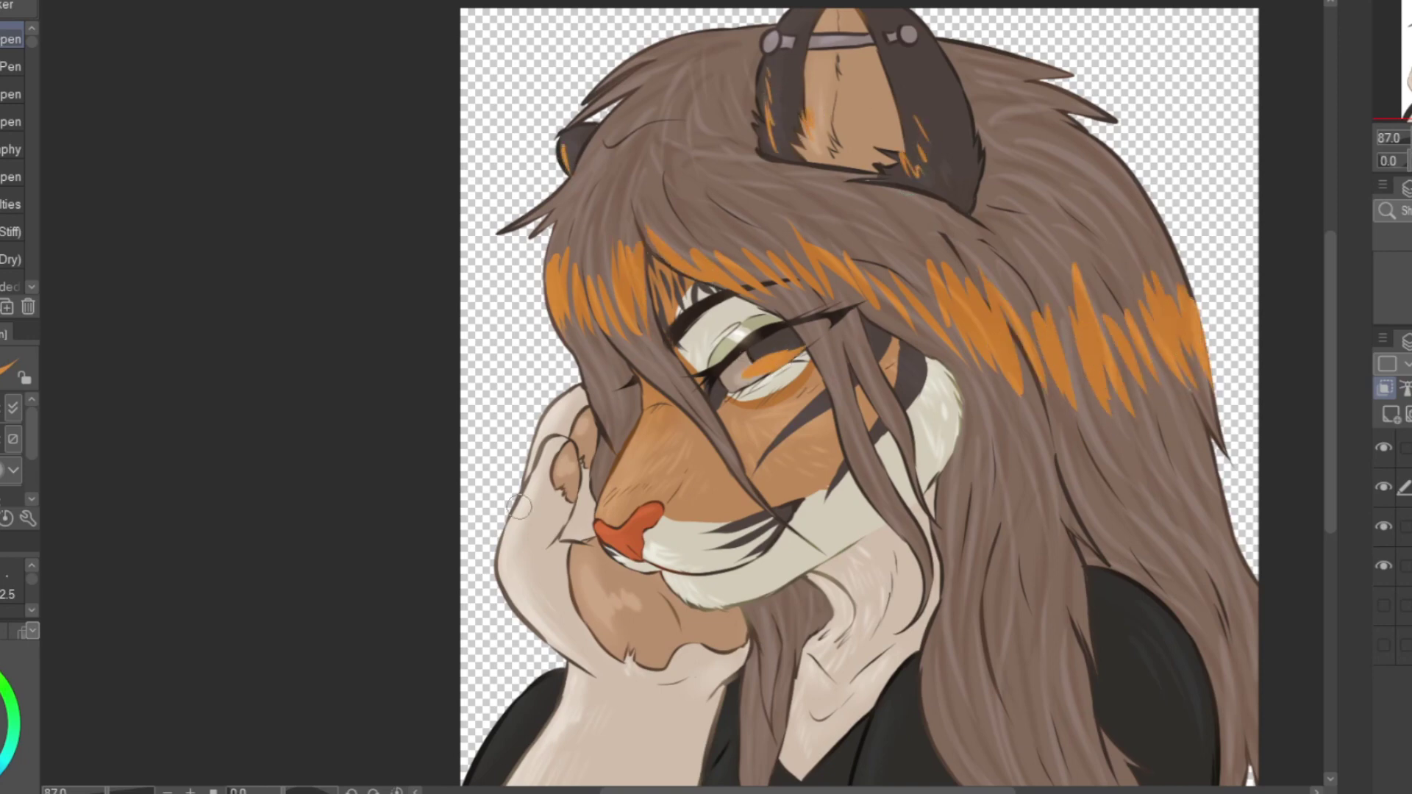
drag(758, 616, 784, 674)
mouse_move(960, 710)
mouse_down()
mouse_move(1045, 706)
mouse_move(1250, 647)
mouse_up()
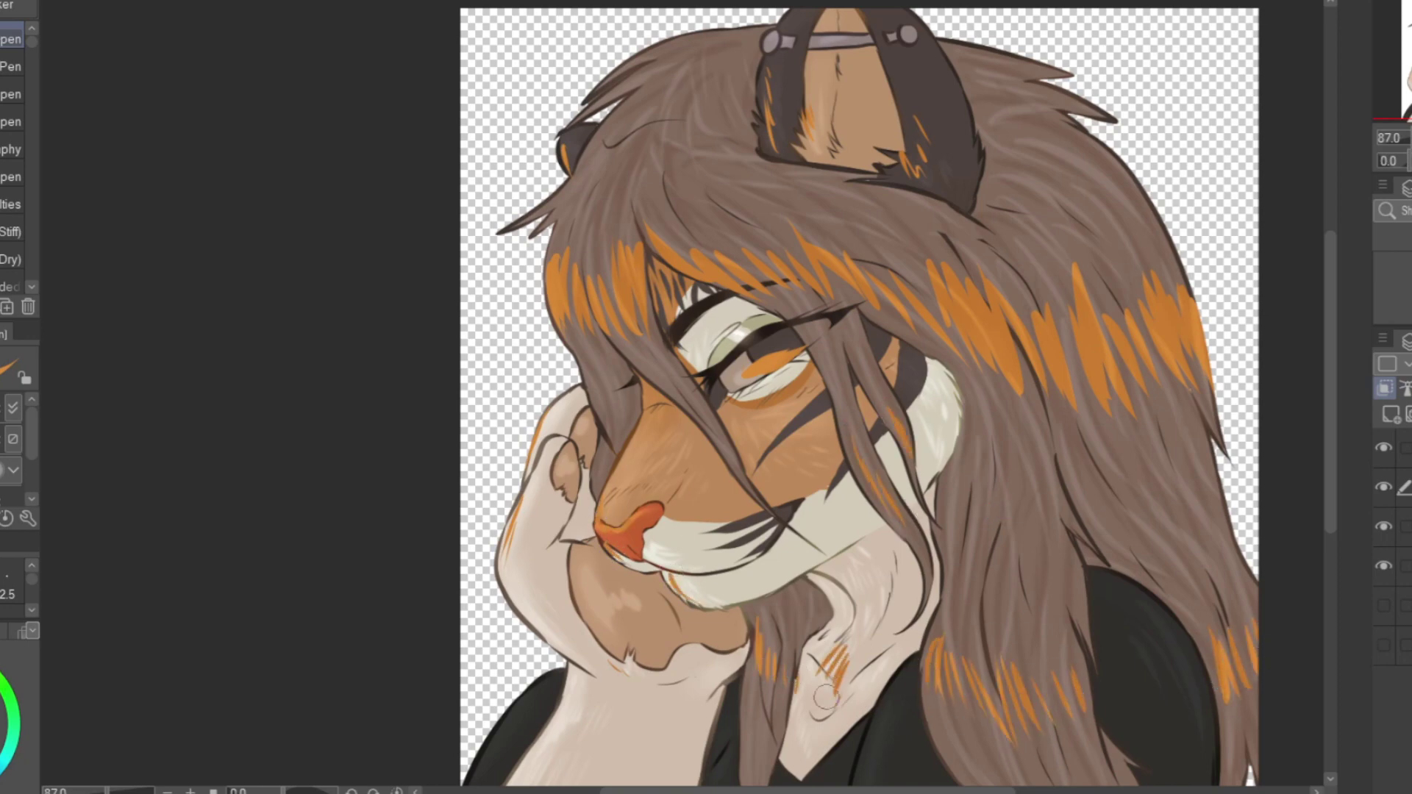
mouse_move(581, 191)
mouse_down()
mouse_move(633, 250)
mouse_move(809, 235)
mouse_move(1015, 361)
mouse_move(1079, 432)
mouse_up()
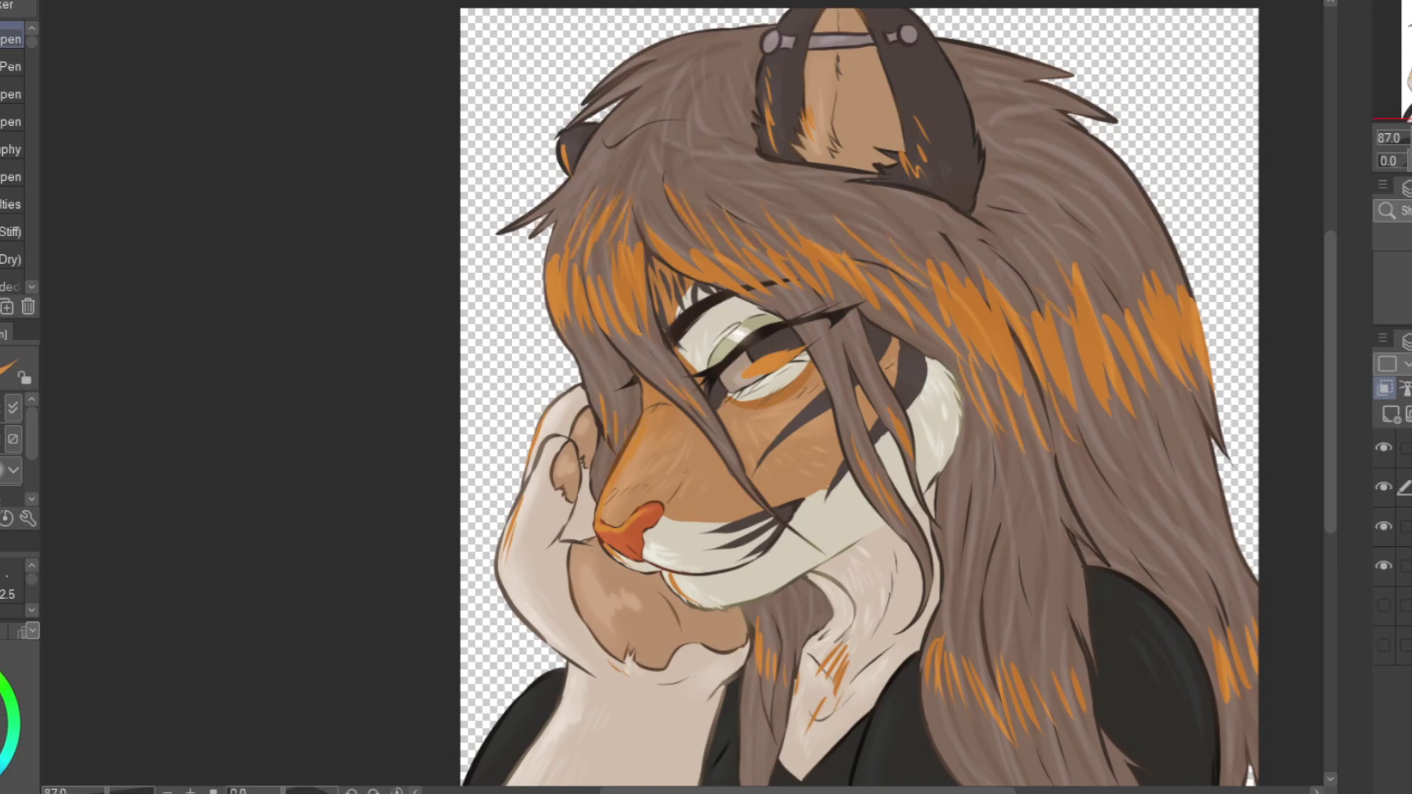
Move the orange shine layer to the top of the stack and change its blending mode for a soft, warm glow.
drag(1404, 487, 1403, 447)
scroll(1393, 364, down, 11)
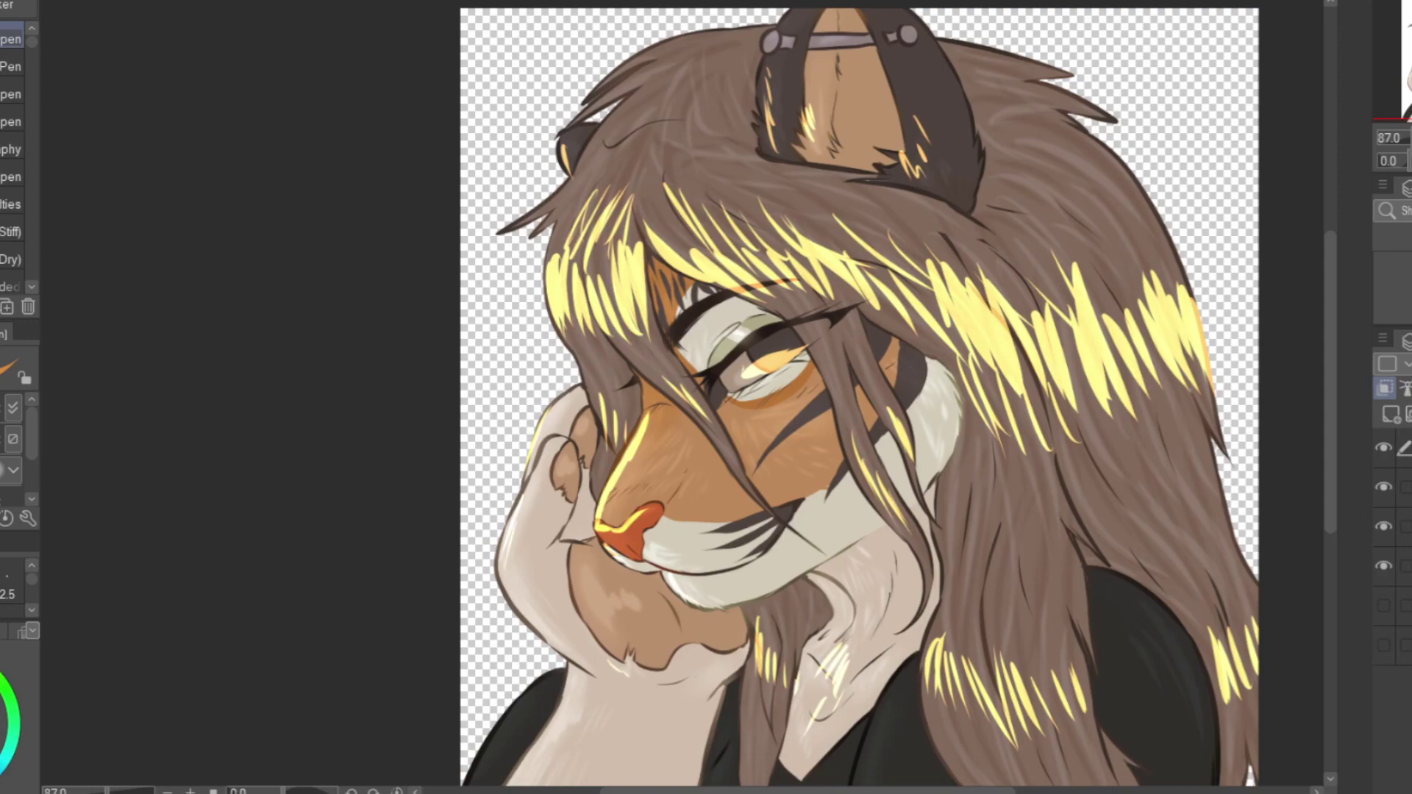
scroll(1392, 364, down, 1)
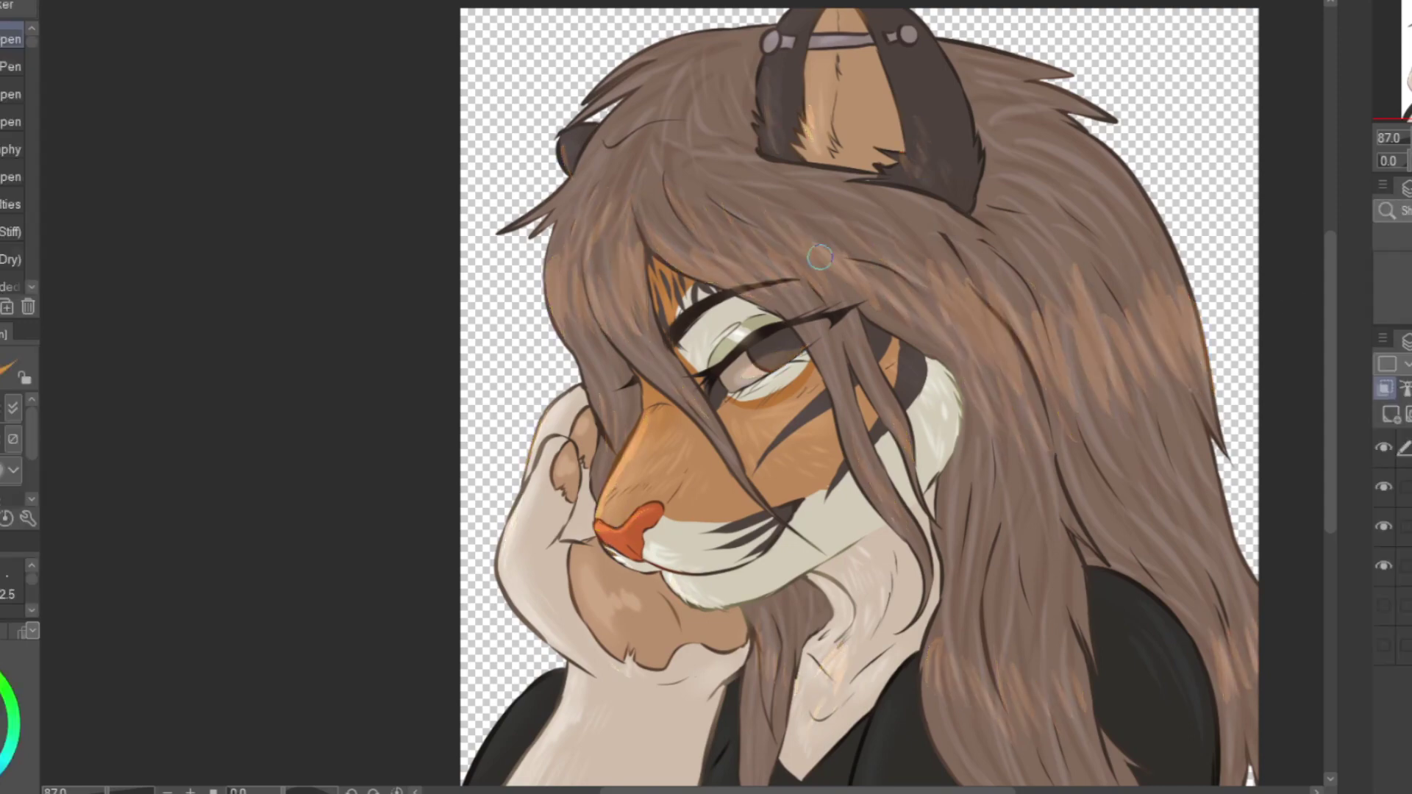
scroll(470, 251, down, 3)
scroll(471, 250, up, 1)
scroll(1392, 365, down, 2)
scroll(874, 403, down, 3)
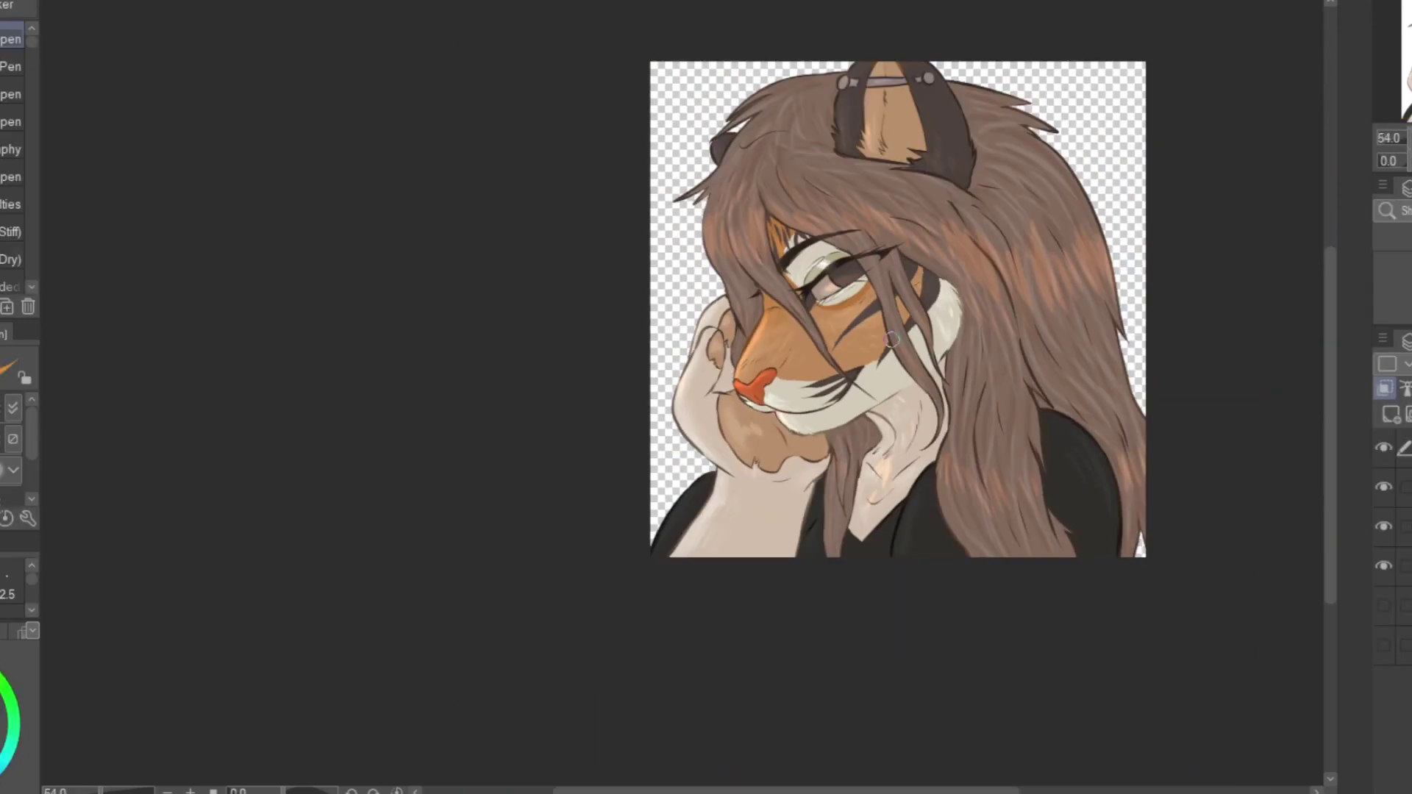
Paint a dark brown shadow across the top of the eyeball beneath the upper lid, blend it softly, and add a new layer.
scroll(904, 265, up, 2)
scroll(1066, 403, down, 1)
scroll(876, 283, up, 1)
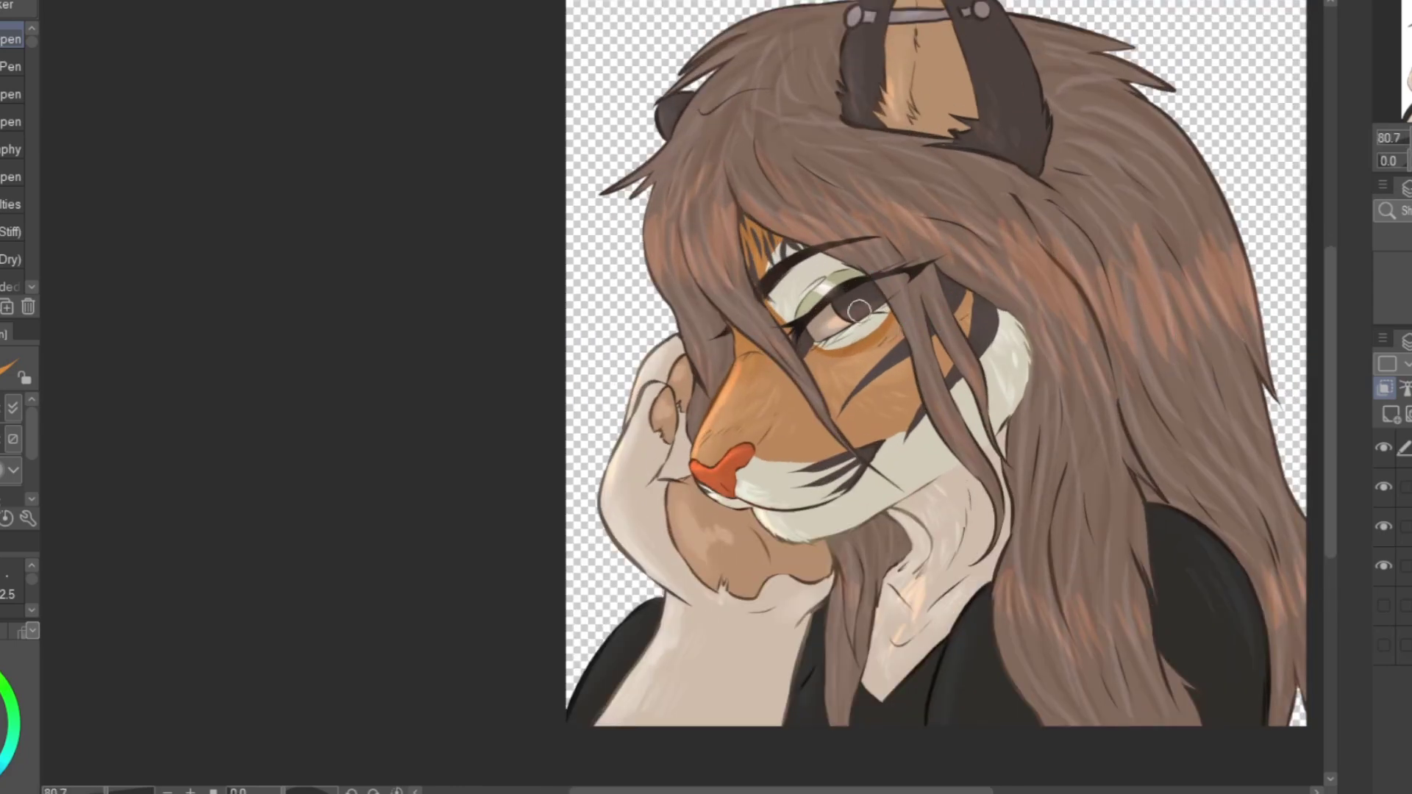
scroll(910, 328, up, 5)
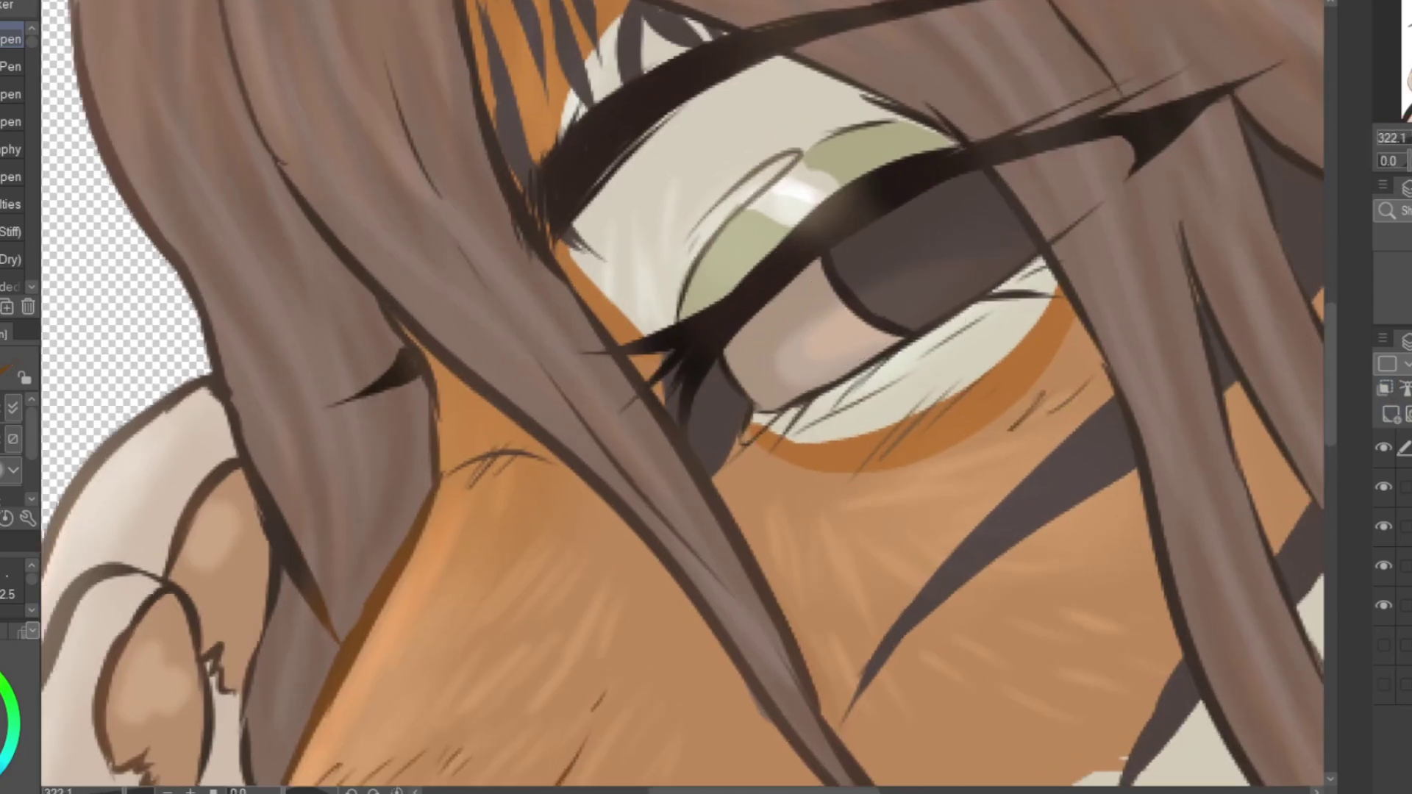
drag(735, 355, 993, 175)
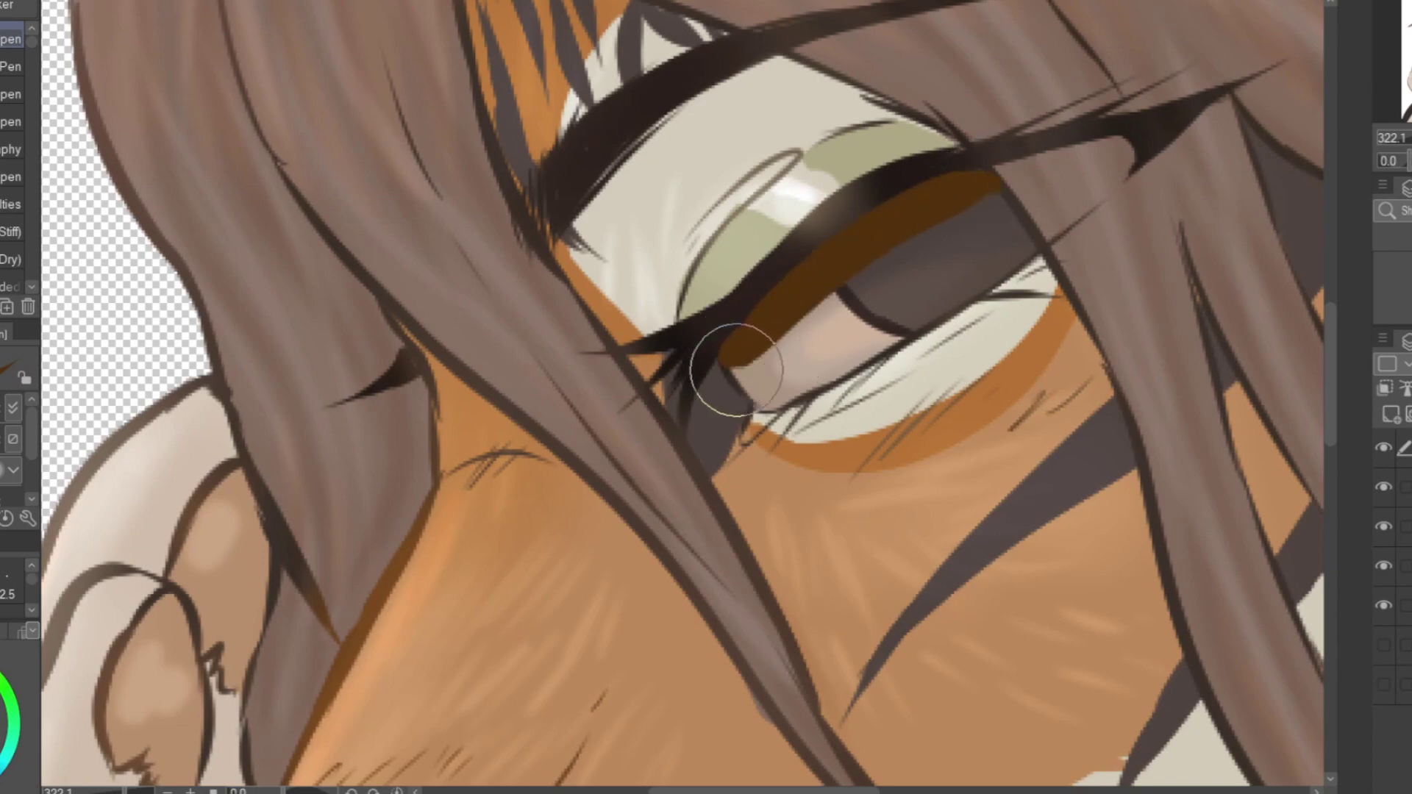
click(1391, 415)
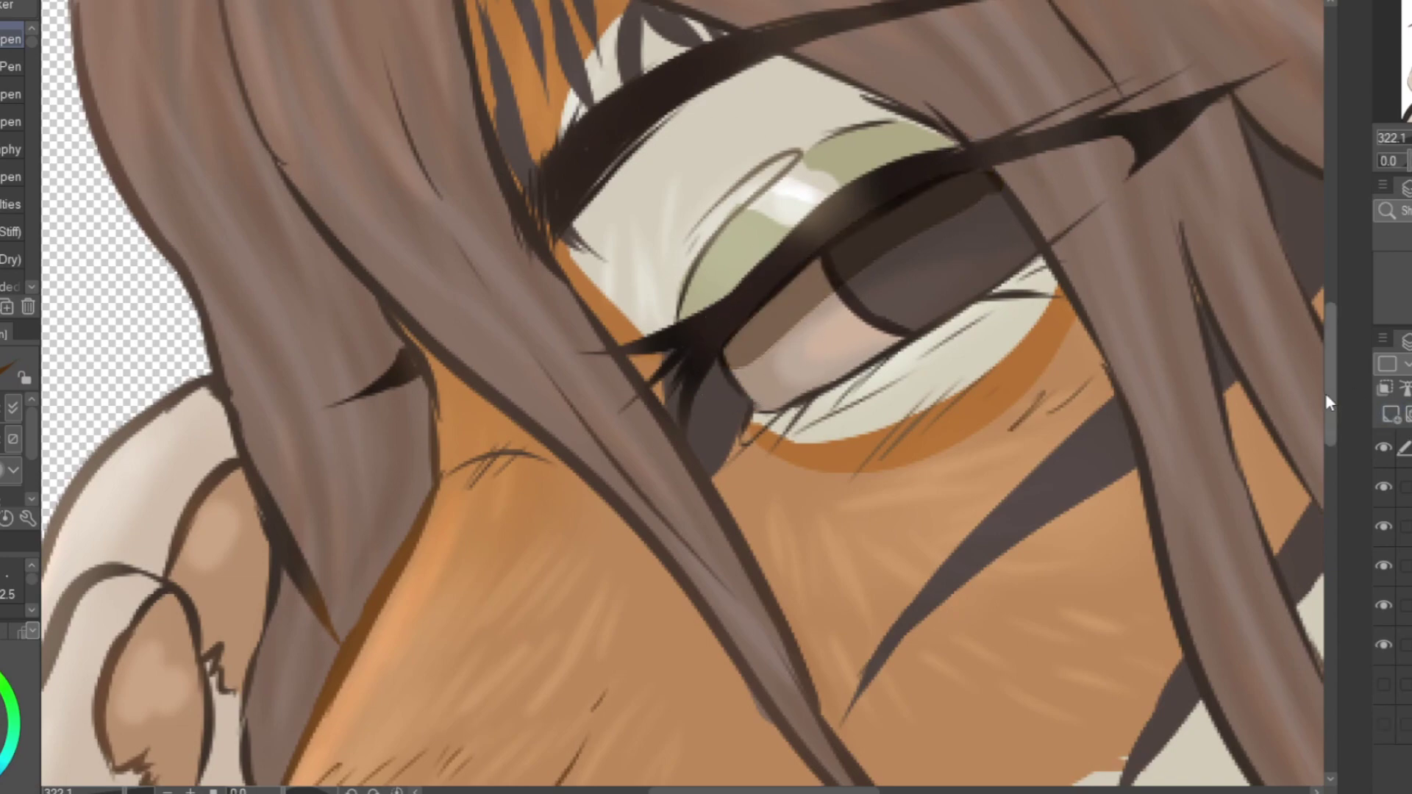
Paint a white oval highlight on the pupil, a white streak across the iris, and a bright shine line along the nose.
scroll(938, 313, down, 5)
scroll(940, 307, up, 4)
key(x)
drag(946, 303, 941, 284)
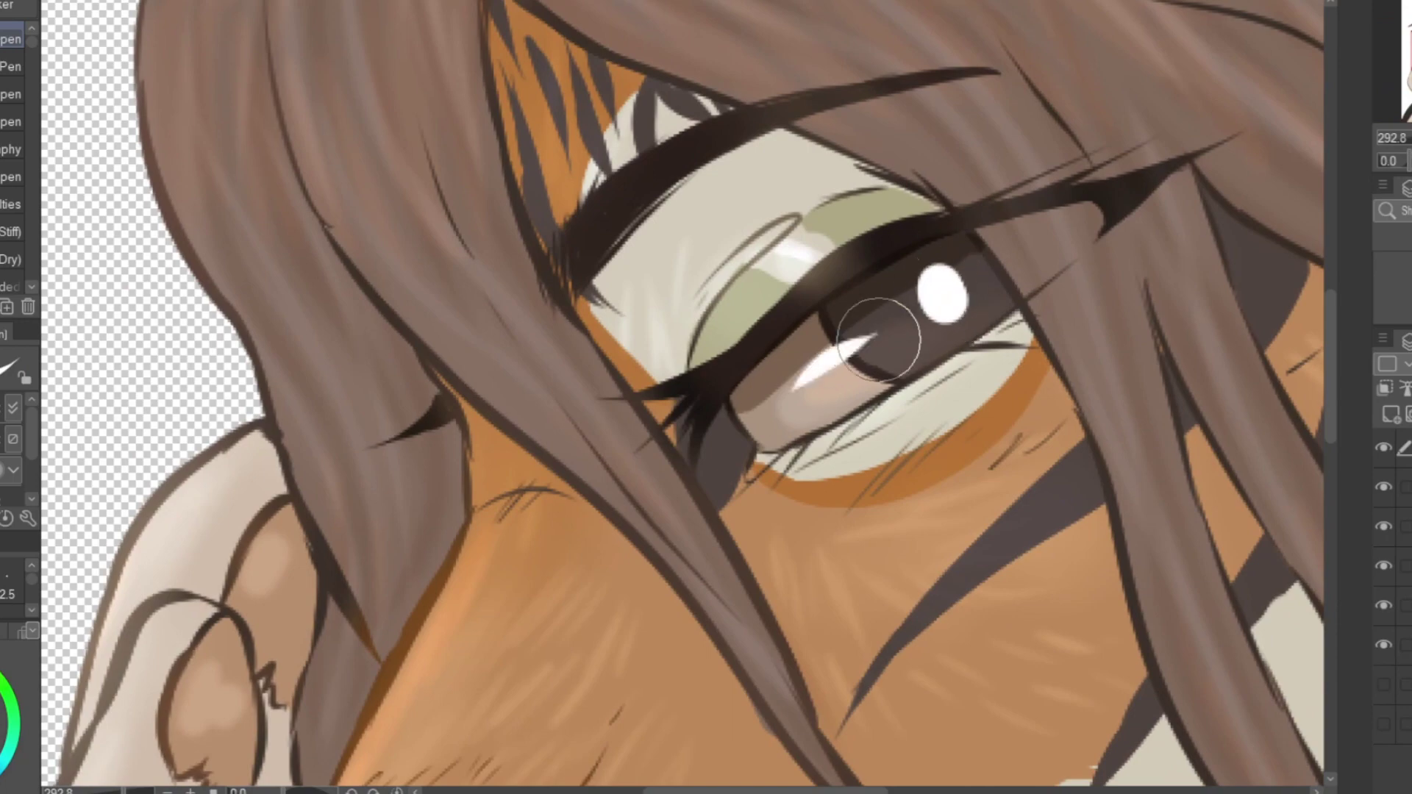
key(ctrl+0)
scroll(766, 409, up, 5)
drag(798, 403, 1051, 316)
scroll(1054, 317, down, 8)
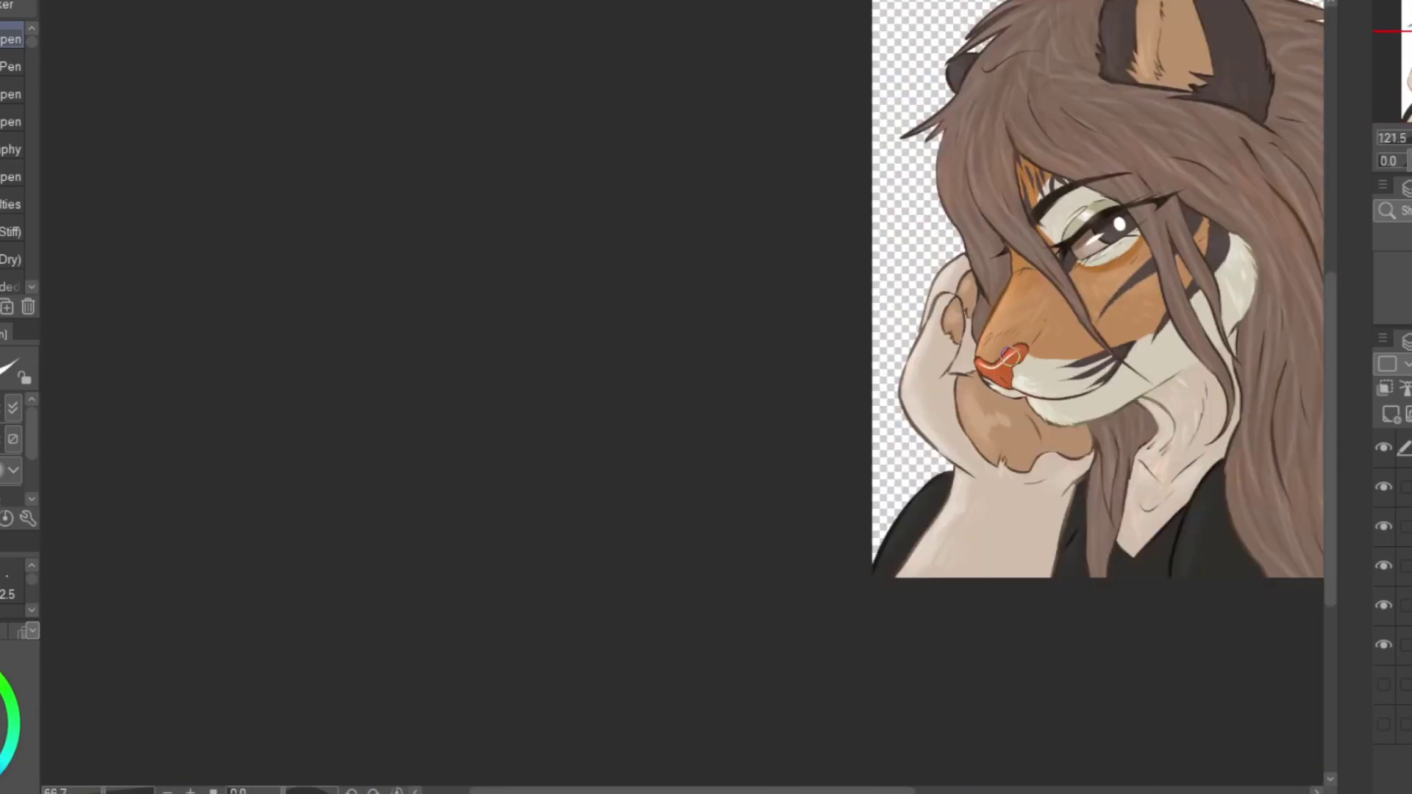
Try a stroke in a sampled hair colour on the outer back hair, then compare the picture with one shading layer hidden and shown.
scroll(1148, 247, up, 5)
scroll(1215, 383, up, 5)
alt+click(1191, 362)
ctrl+shift+click(1192, 362)
drag(1193, 331, 1220, 384)
key(ctrl+z)
click(1385, 568)
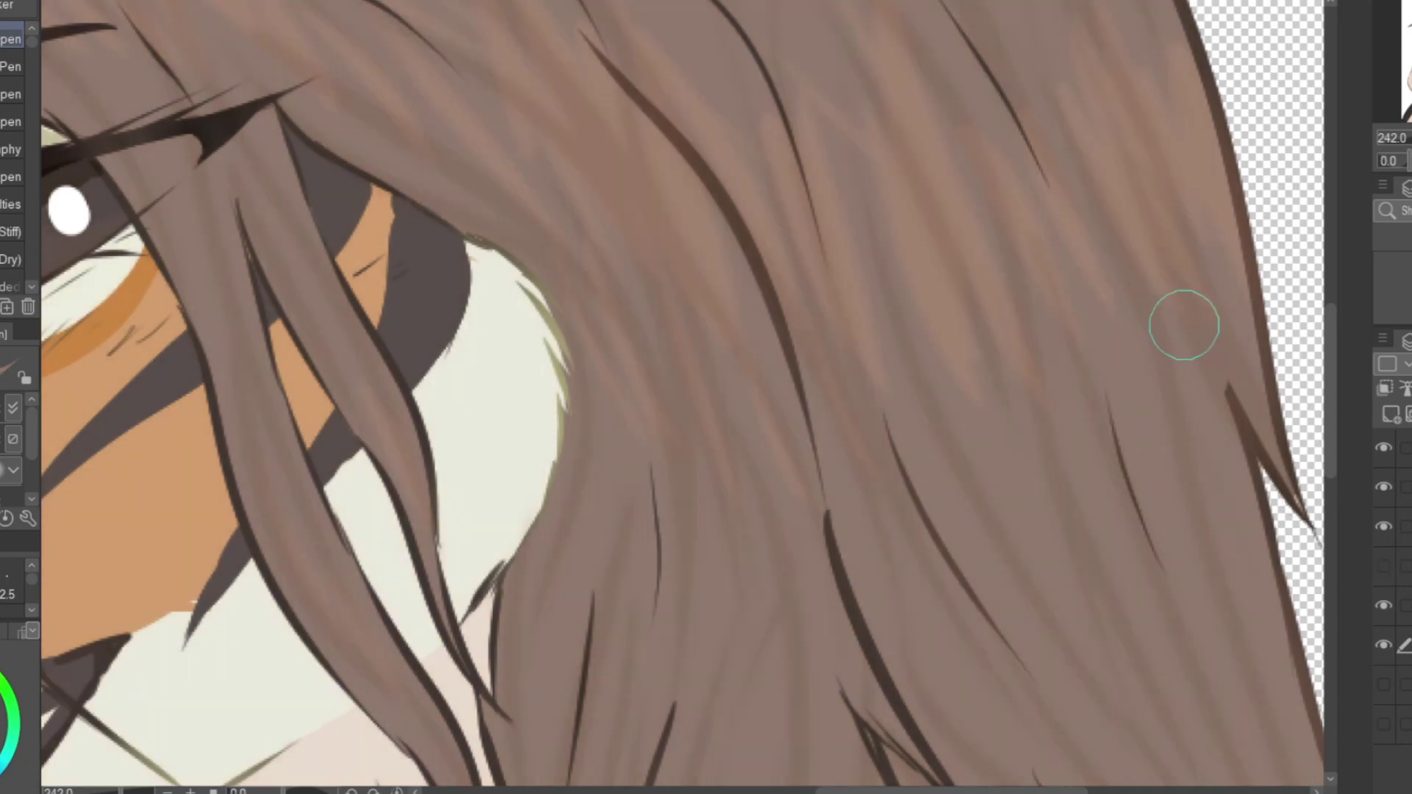
click(1385, 565)
scroll(1089, 417, down, 6)
scroll(1089, 418, up, 1)
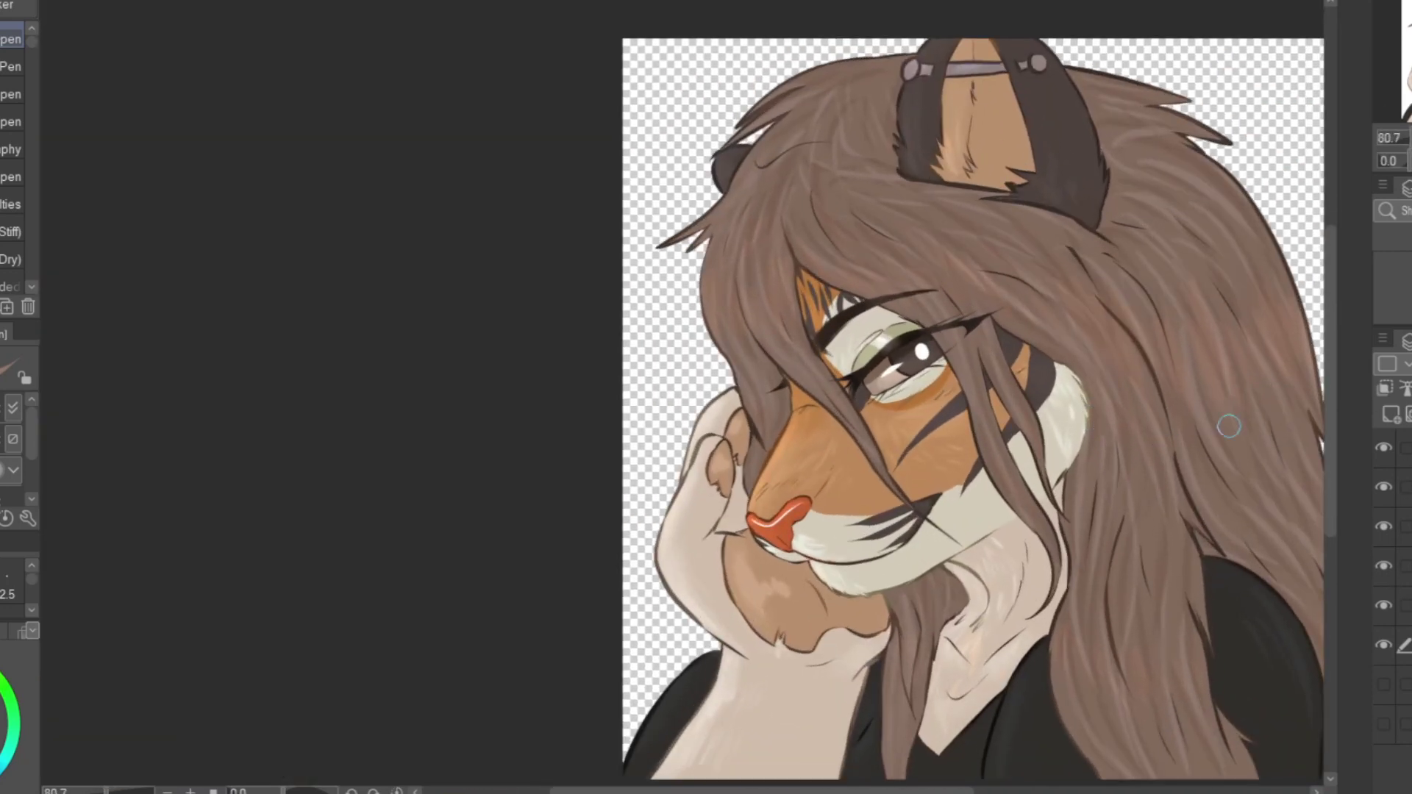
Add small highlights to the ear piercing and fill the background behind the character with pale blue.
scroll(1047, 362, down, 1)
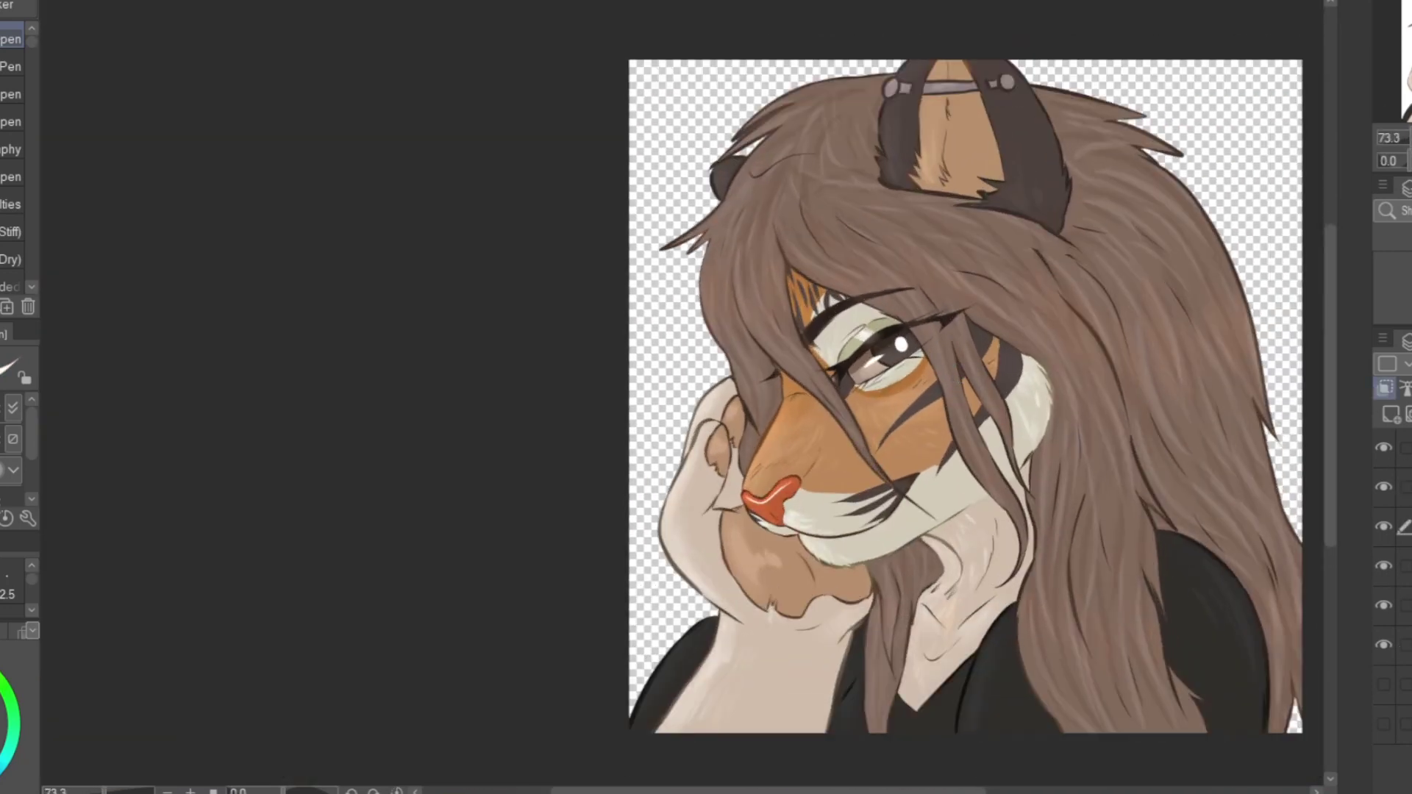
scroll(912, 75, up, 6)
scroll(1004, 232, down, 8)
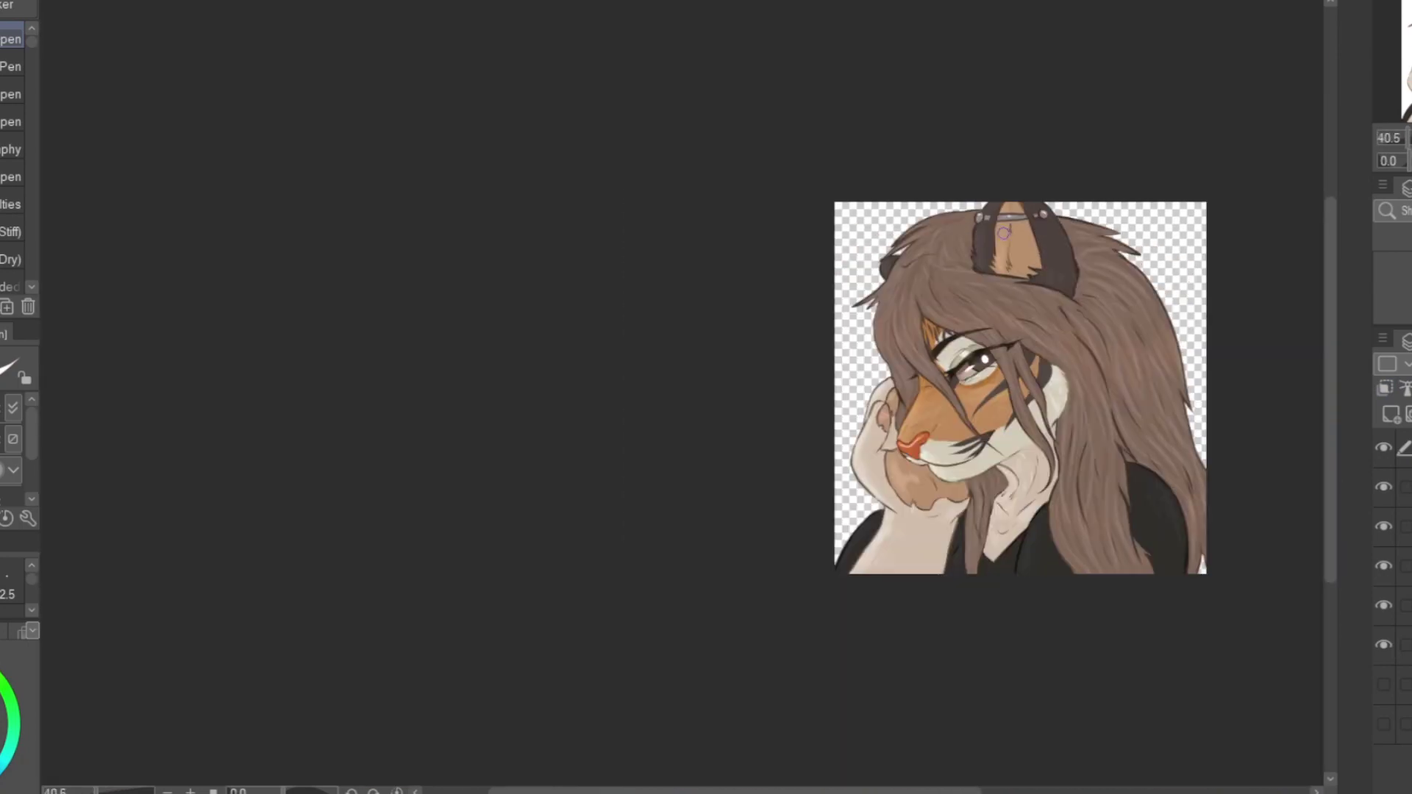
scroll(1123, 422, up, 4)
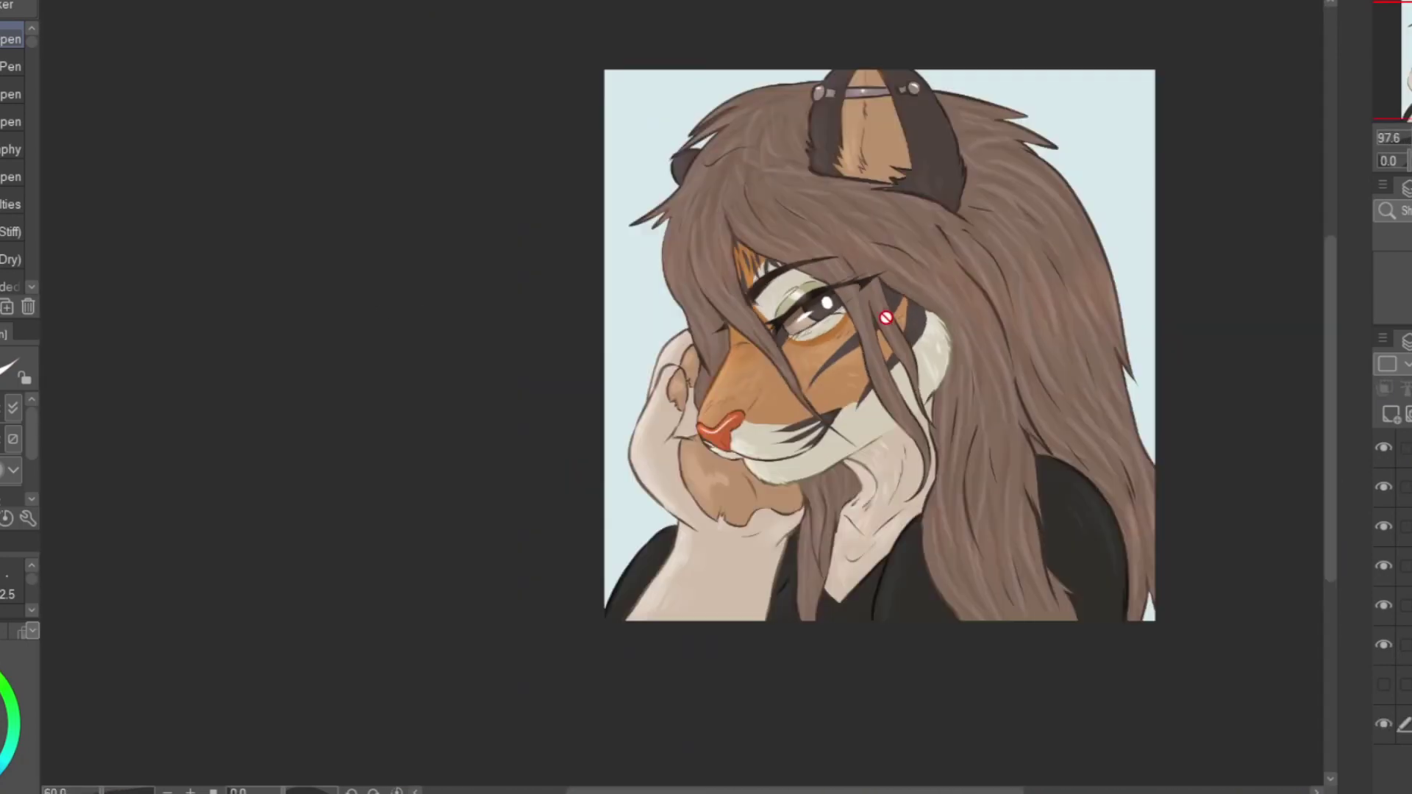
Place a grainy paper texture from the materials library over the whole illustration and soften its strength.
scroll(870, 340, up, 3)
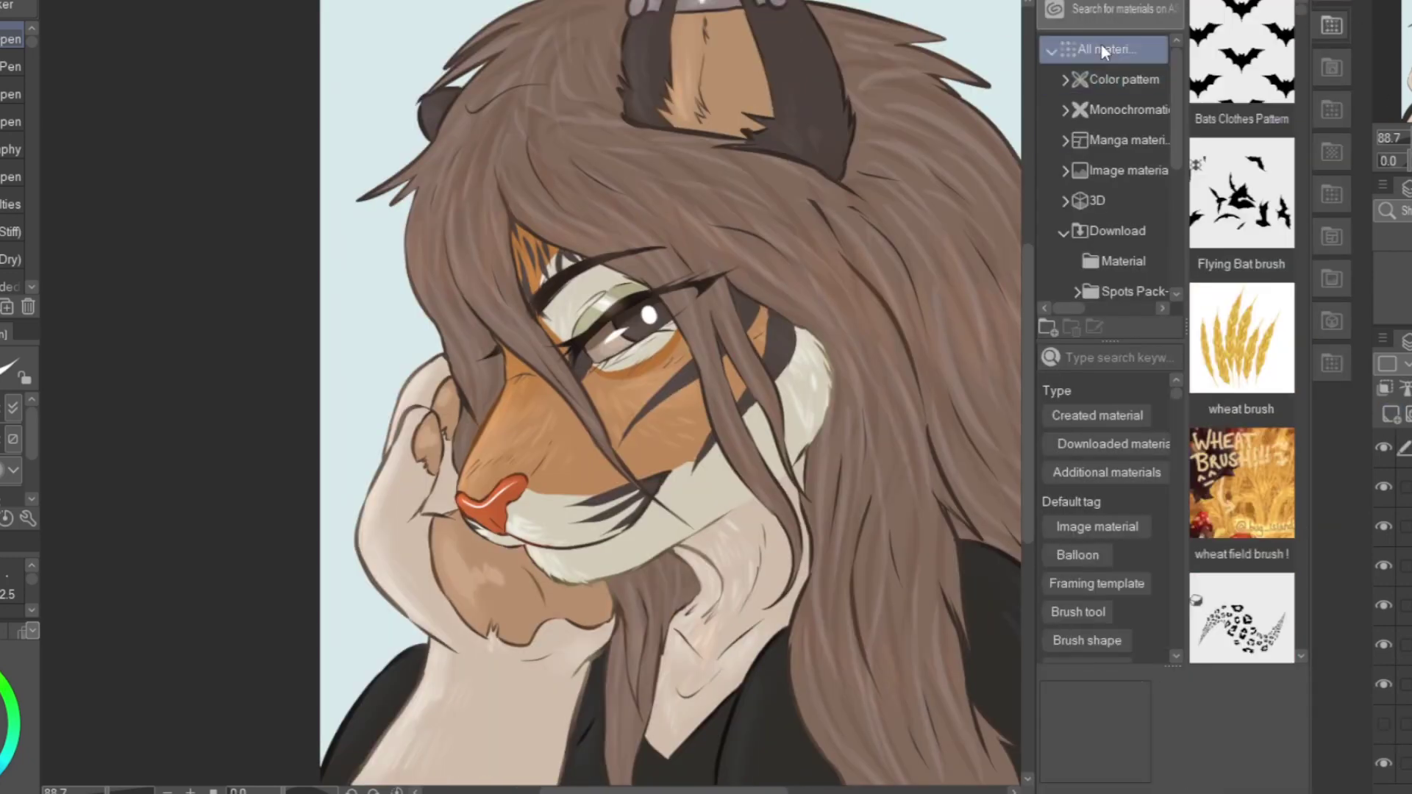
click(1135, 292)
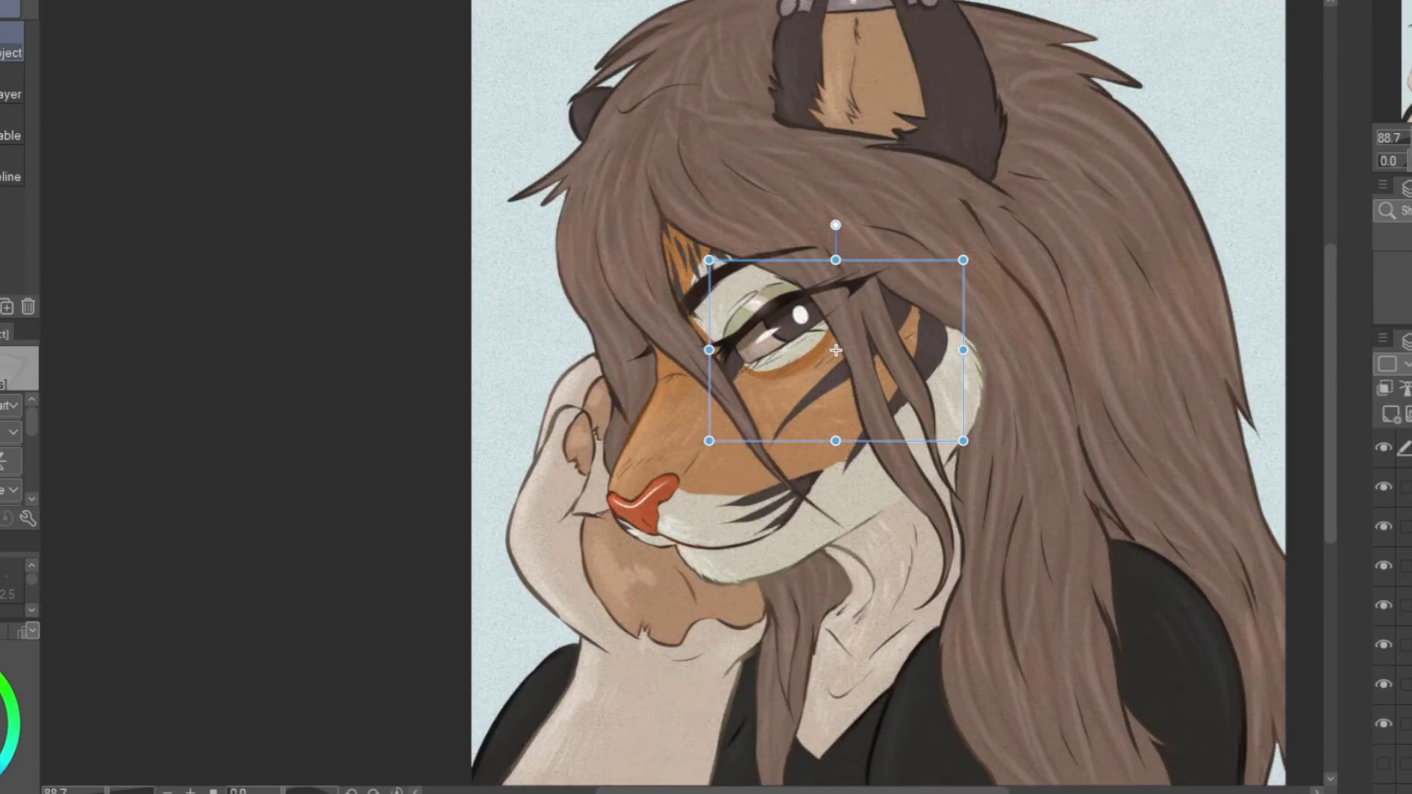
scroll(836, 346, down, 2)
scroll(969, 337, up, 2)
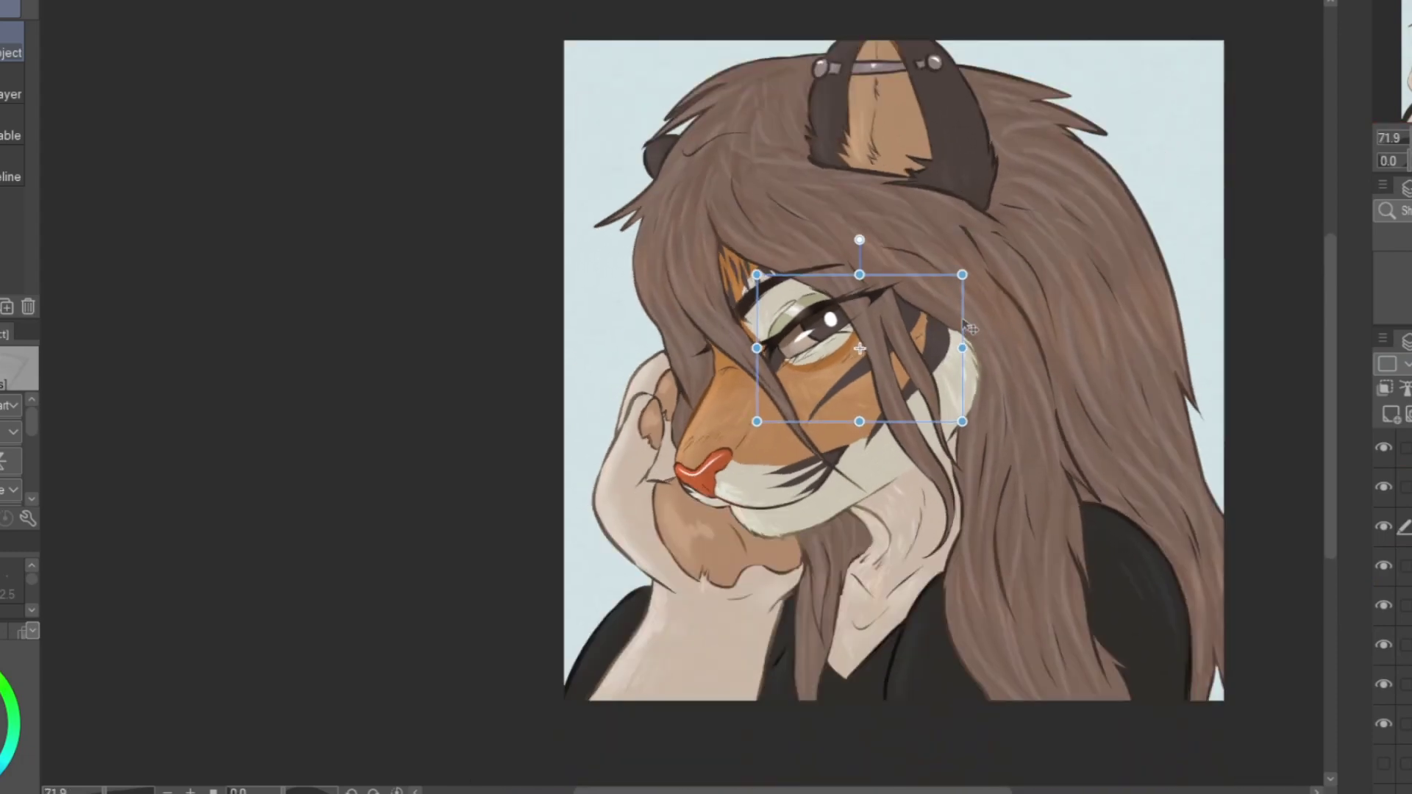
Apply a colour correction over the whole illustration for muted purple-brown hair, bluish darks and a greener background, and add a new layer.
click(1401, 487)
click(1401, 448)
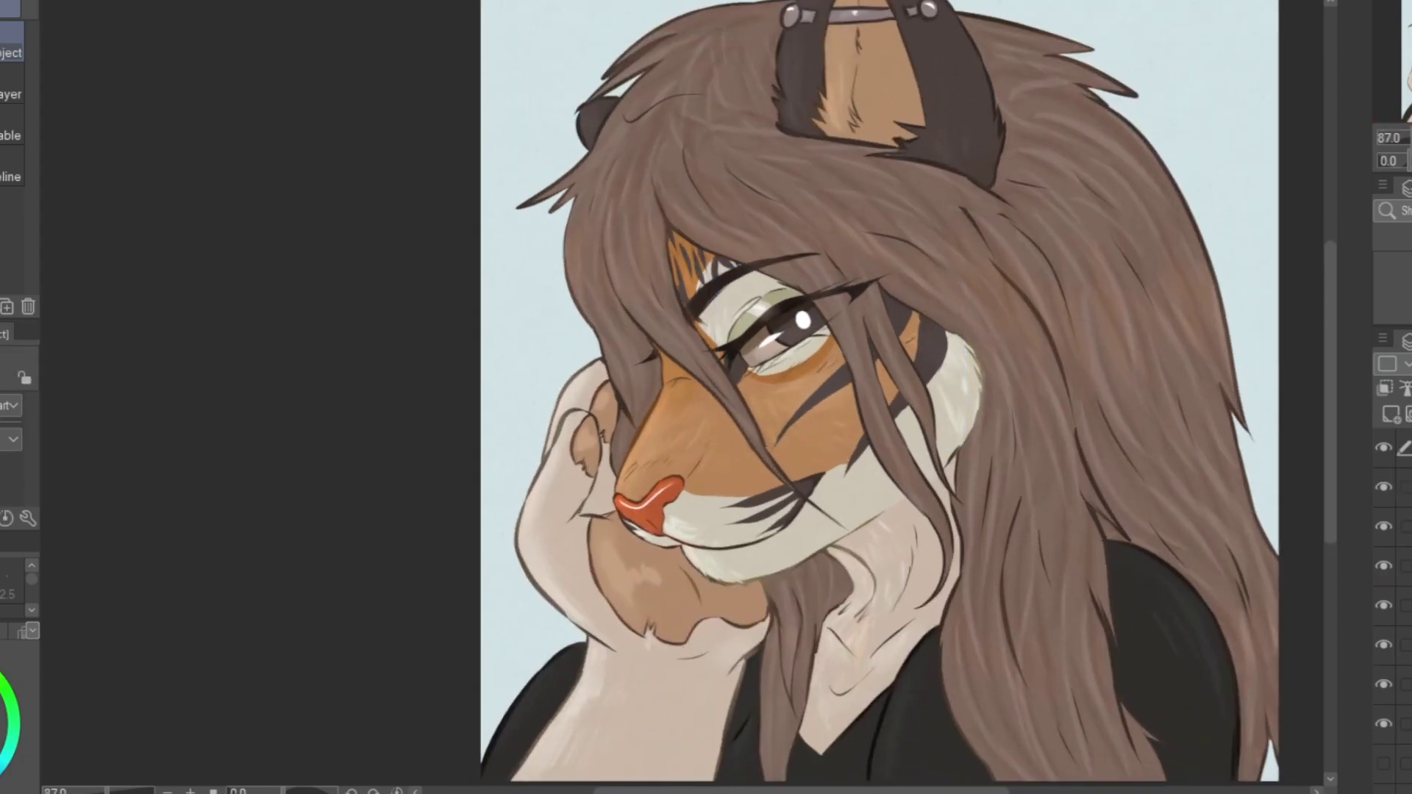
key(alt+Delete)
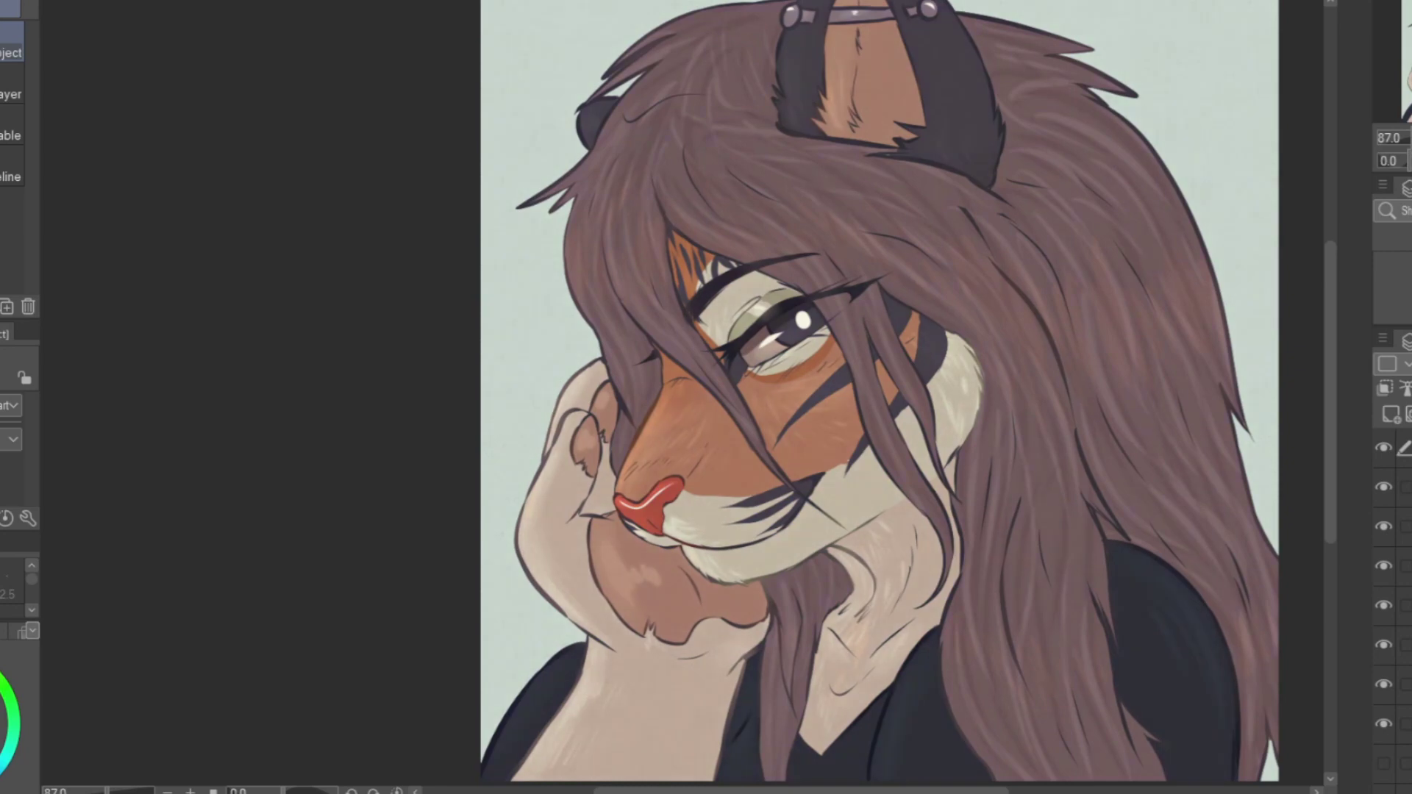
scroll(1006, 242, down, 3)
scroll(1005, 184, up, 3)
click(1391, 414)
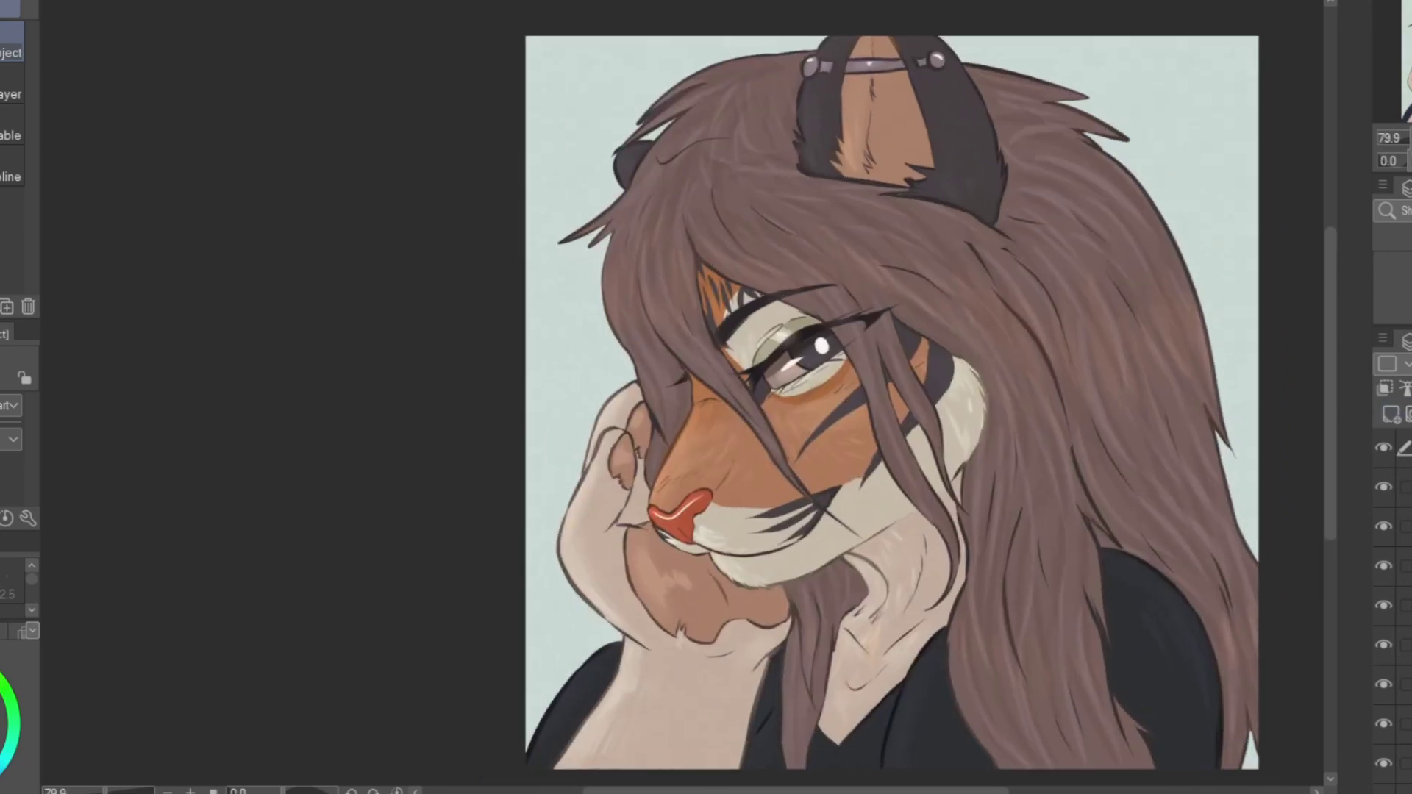
Draw cyan foreground-to-transparent gradients inward from the canvas's lower corners, bottom edge, top and right side.
scroll(815, 473, down, 2)
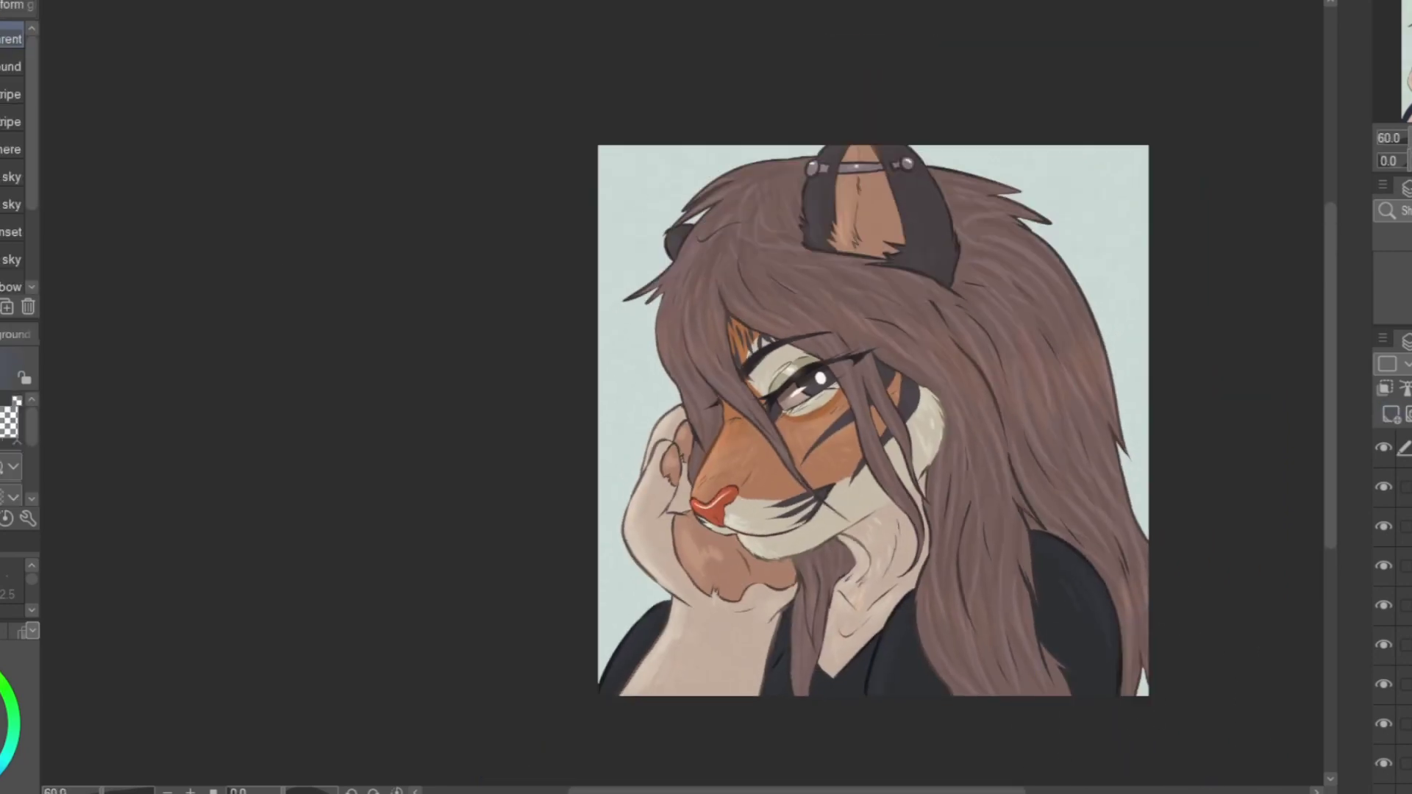
drag(1185, 703, 1037, 567)
drag(599, 695, 655, 610)
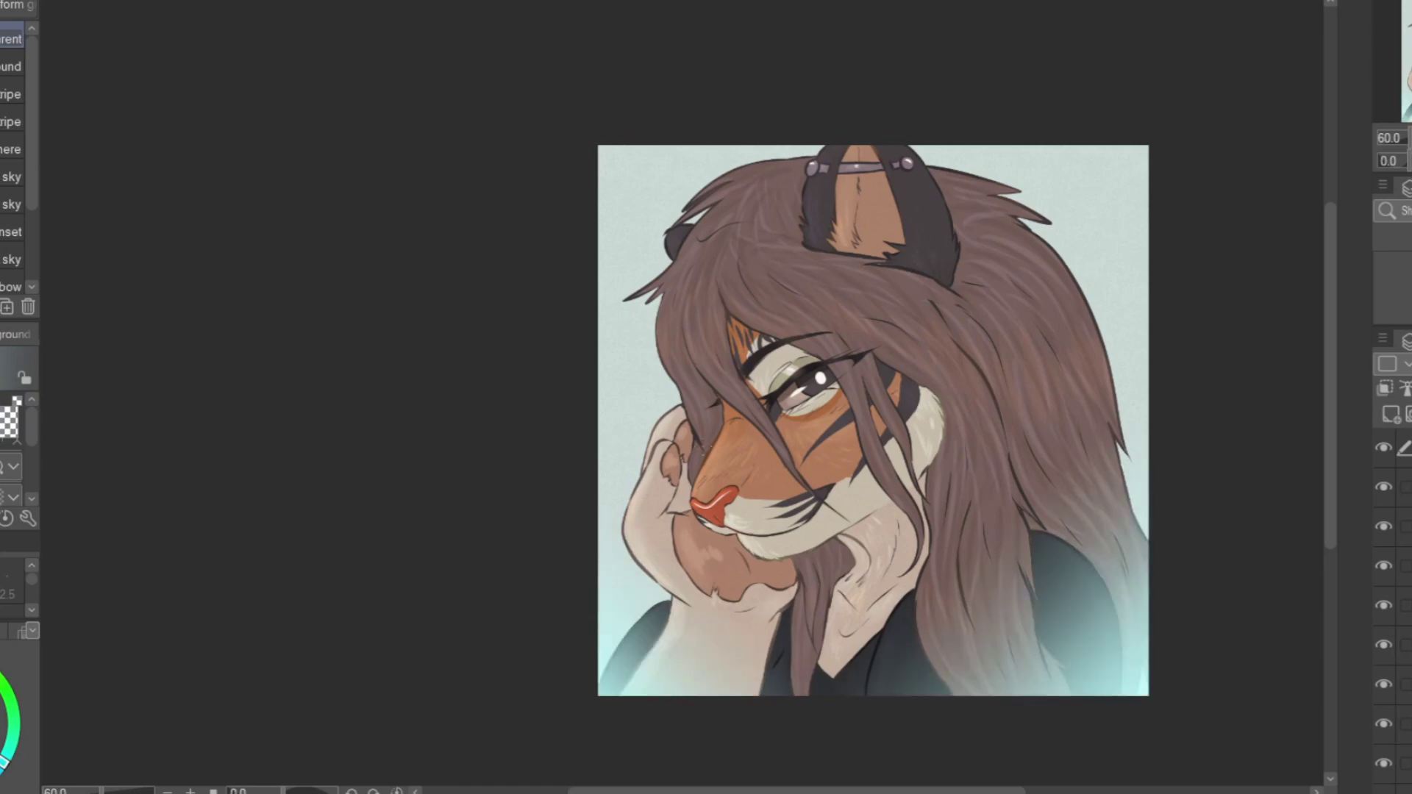
drag(821, 729, 821, 585)
drag(891, 92, 910, 327)
drag(1208, 379, 1030, 434)
drag(600, 699, 684, 589)
Change the blending mode of the gradient layer for a pale haze around the canvas edges.
scroll(1406, 364, down, 8)
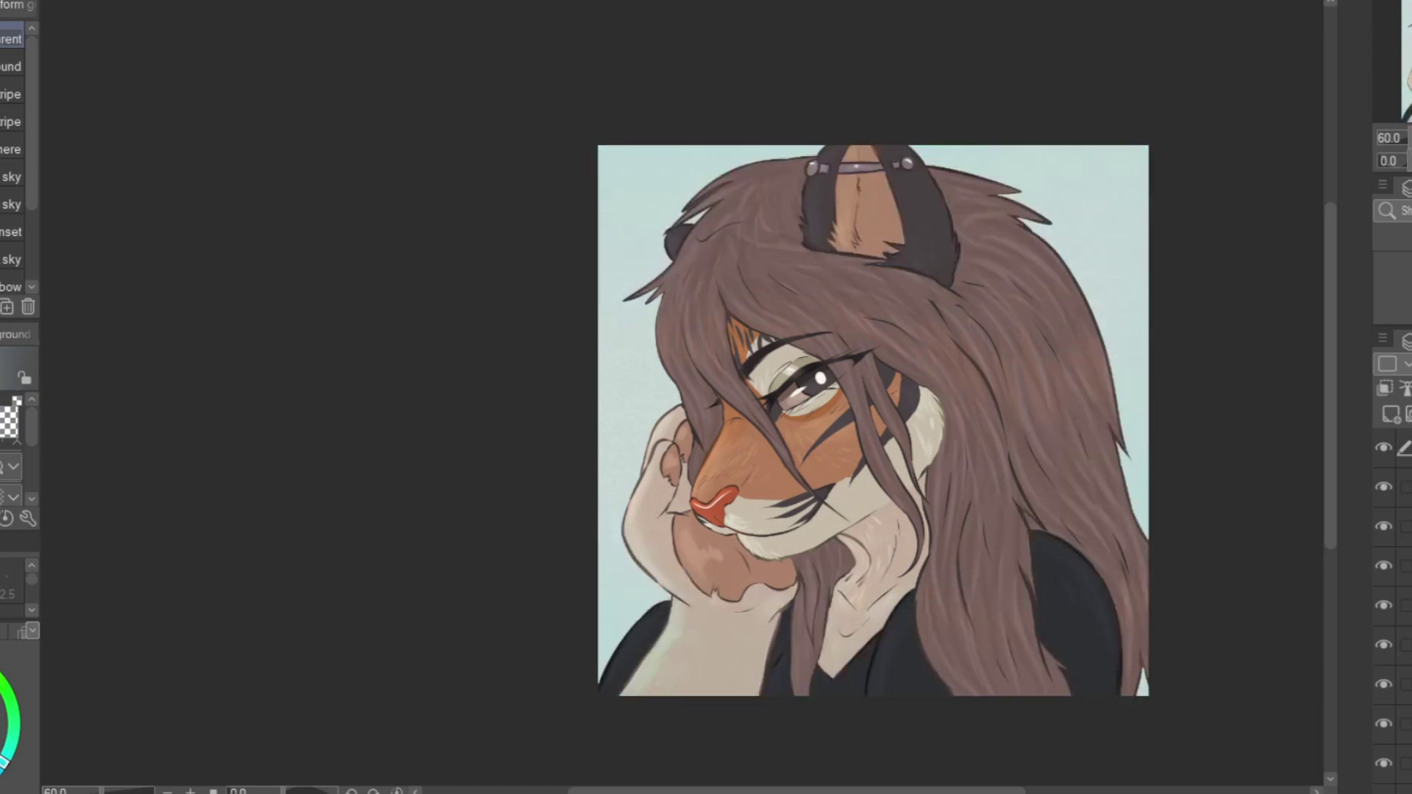
scroll(904, 350, up, 2)
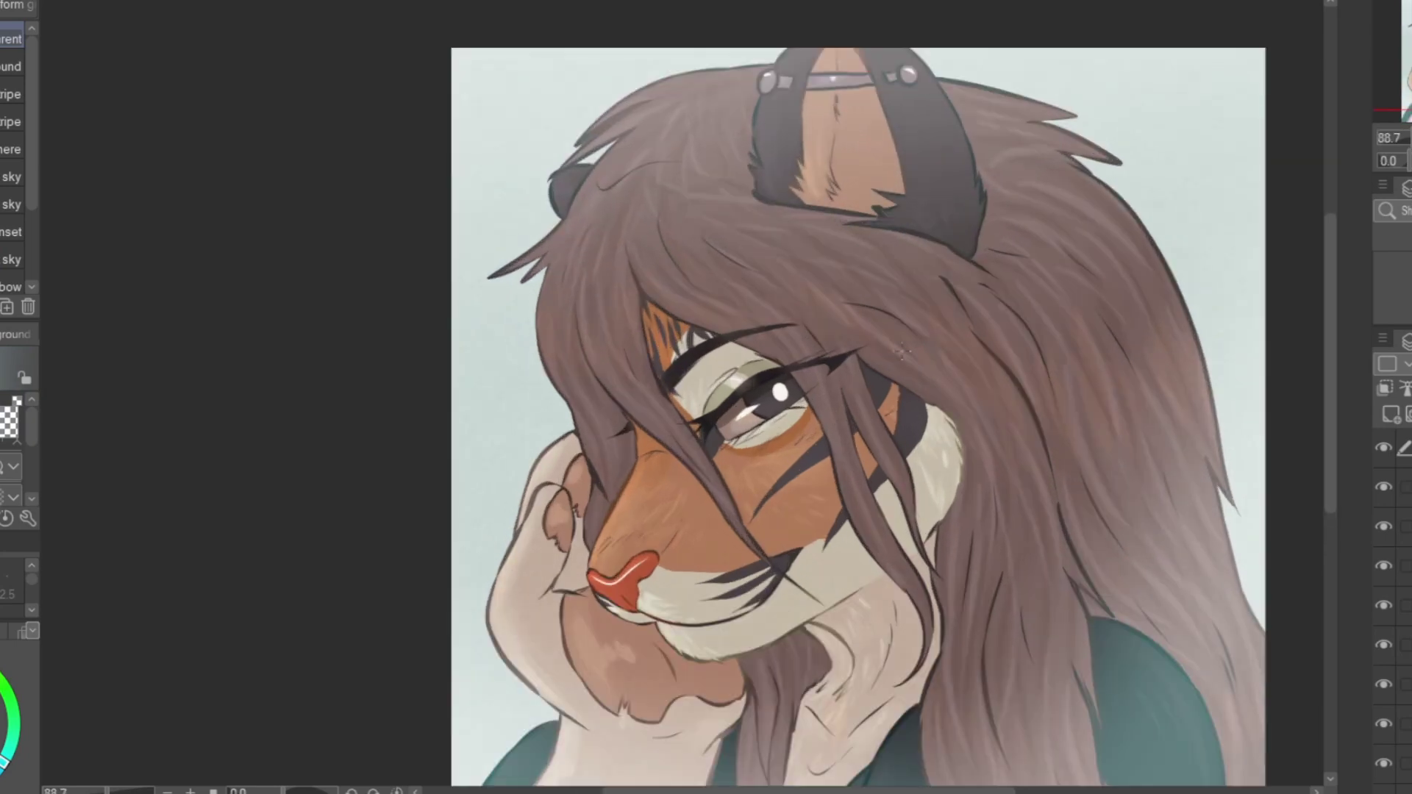
scroll(1015, 344, up, 1)
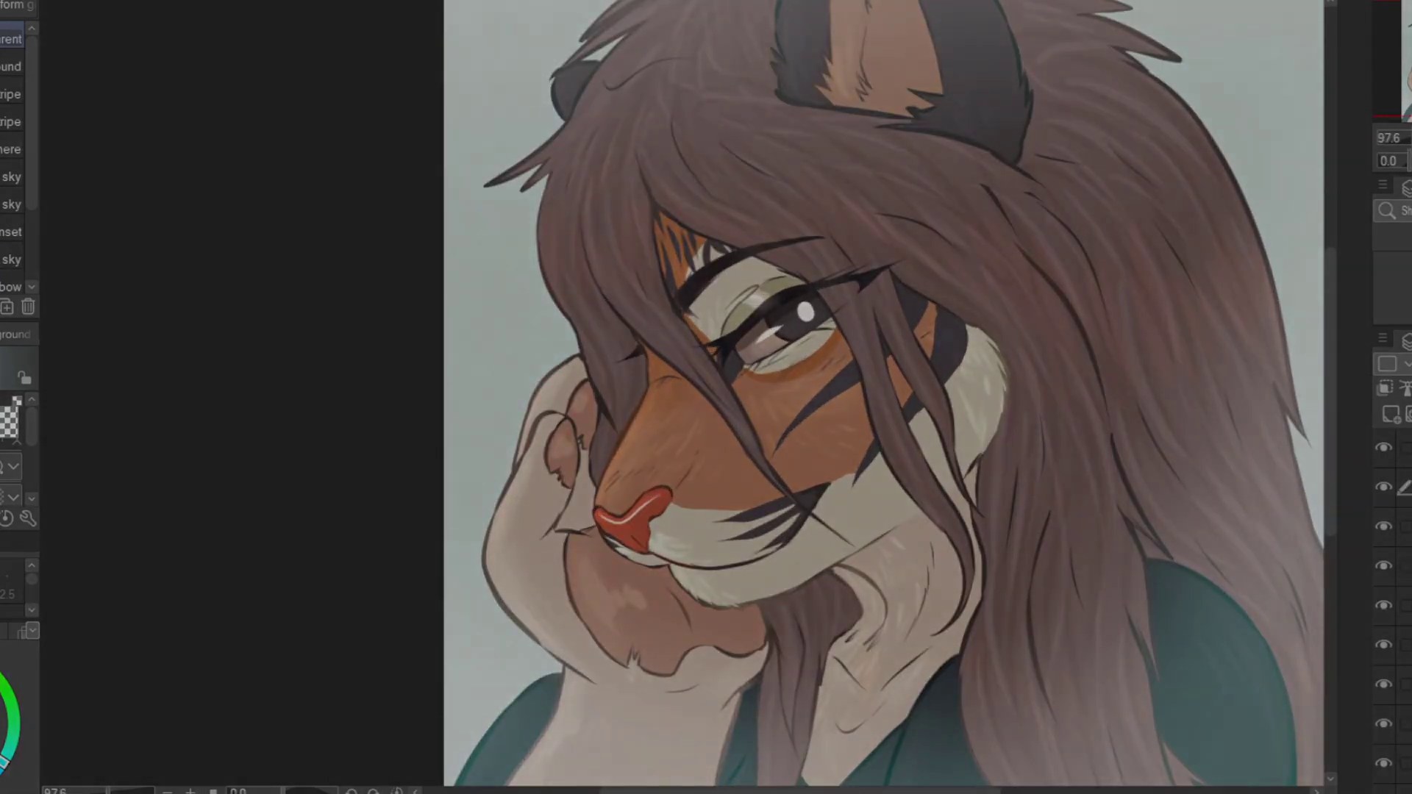
scroll(1019, 379, down, 3)
scroll(945, 316, up, 1)
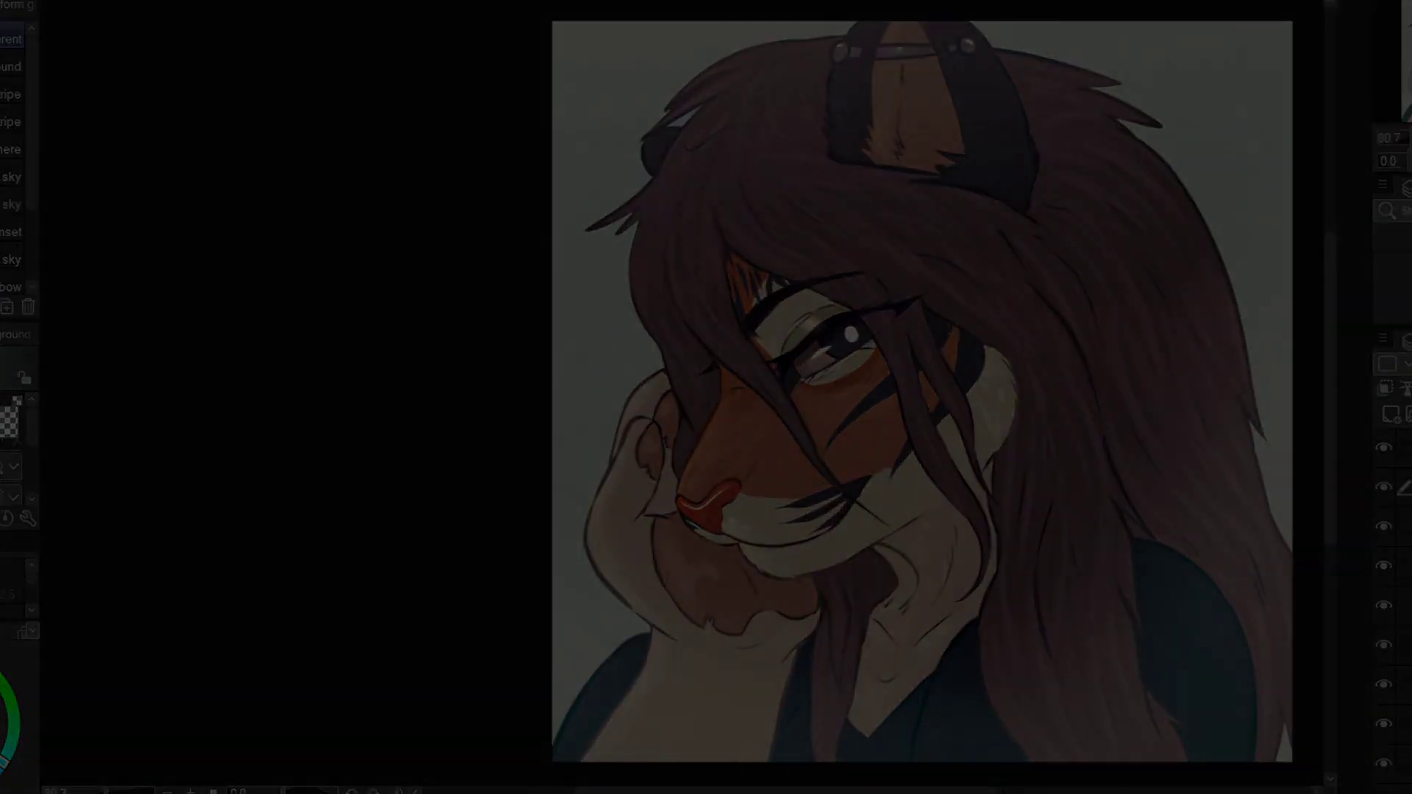
drag(946, 316, 885, 307)
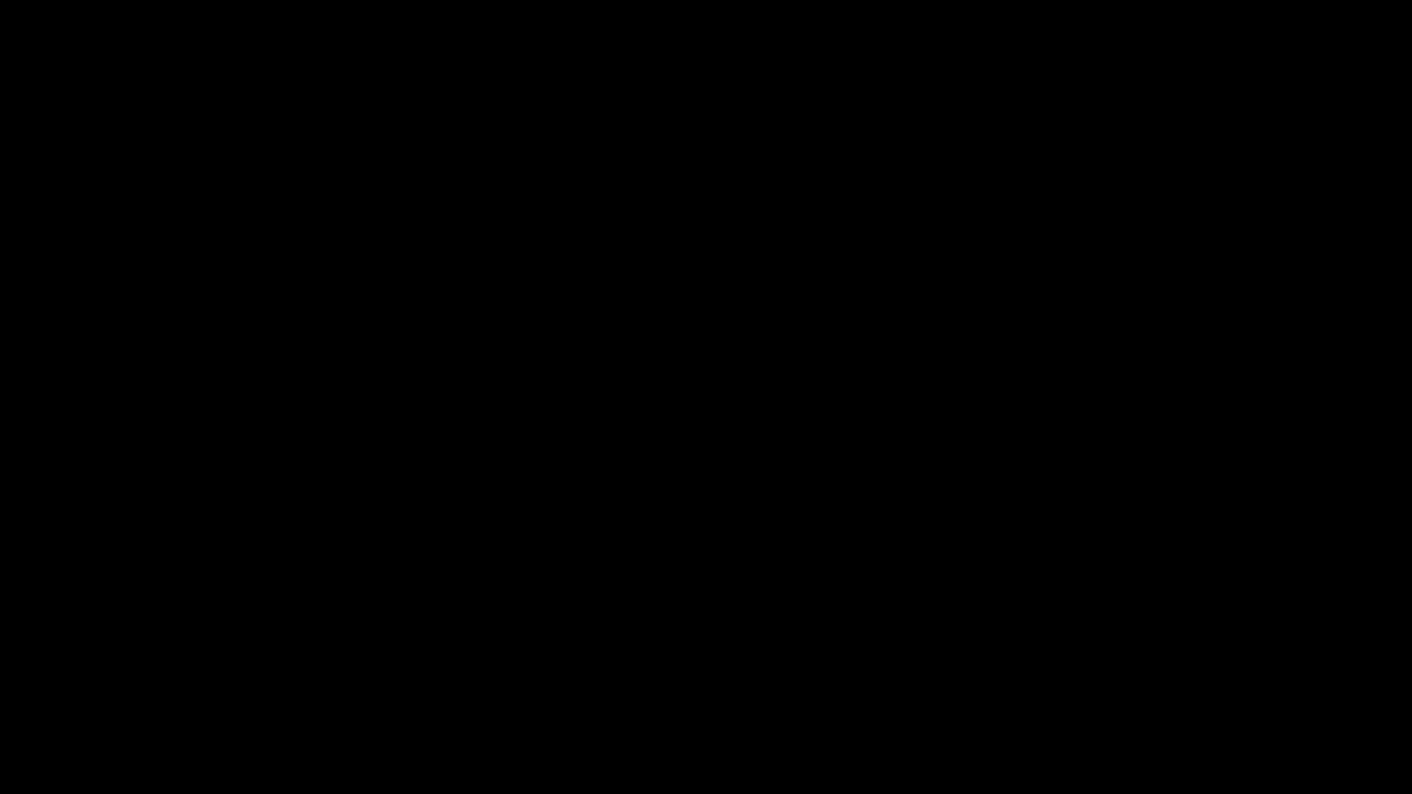